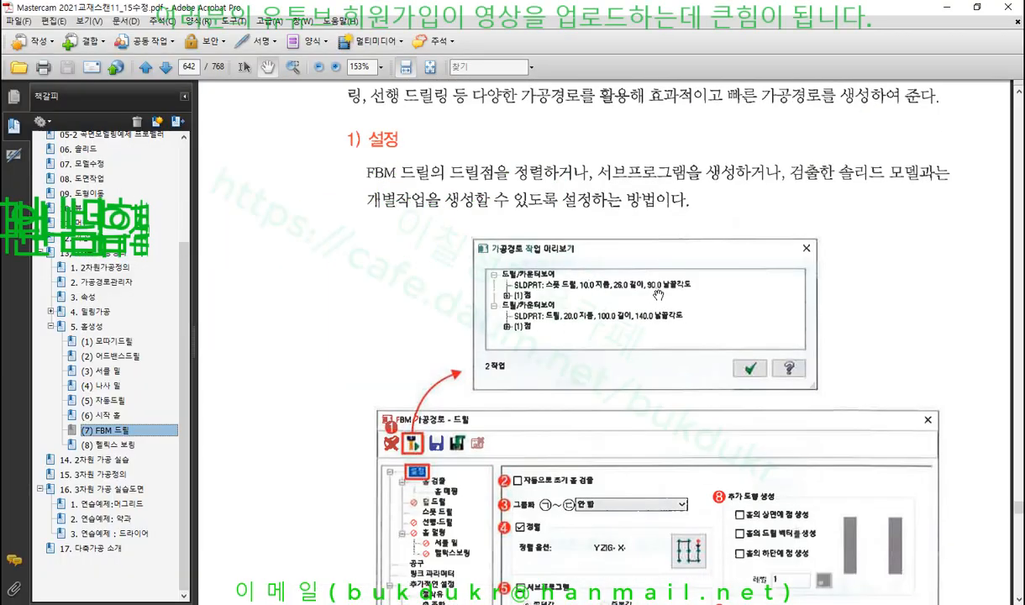
Go to the bookmarked section (8) 헬릭스 보링 and show its 절삭 파라미터 dialog picture.
scroll(659, 294, "down", 1)
scroll(659, 294, "up", 3, "ctrl")
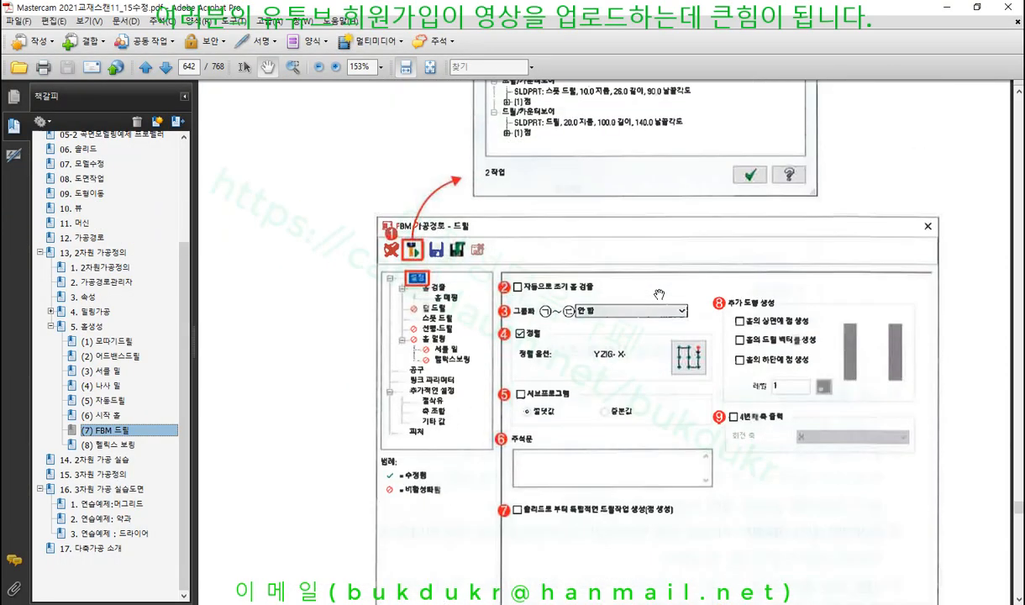
scroll(660, 294, "down", 3)
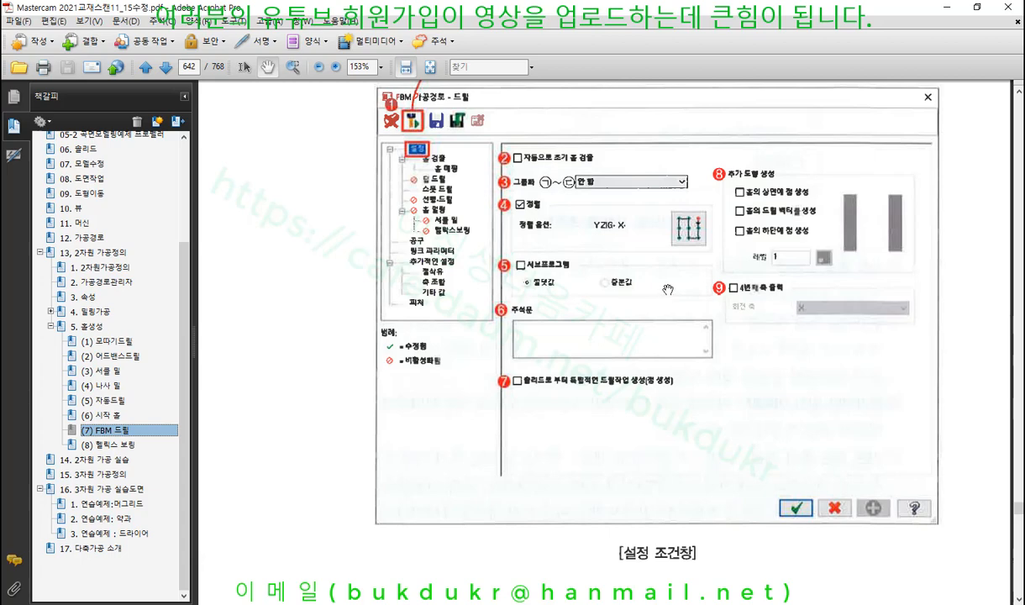
left_click(112, 444)
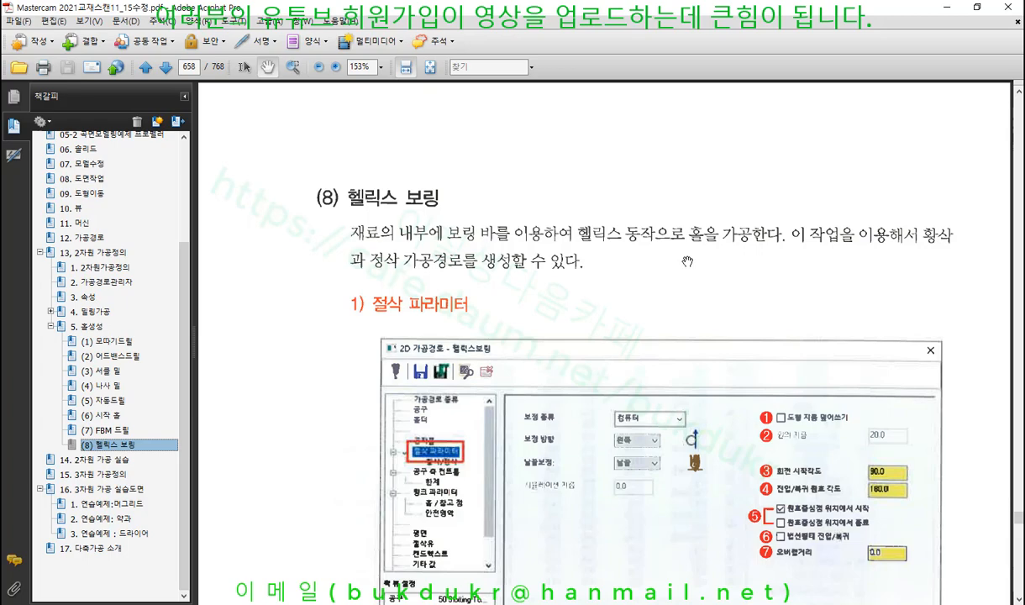
scroll(685, 264, "down", 3)
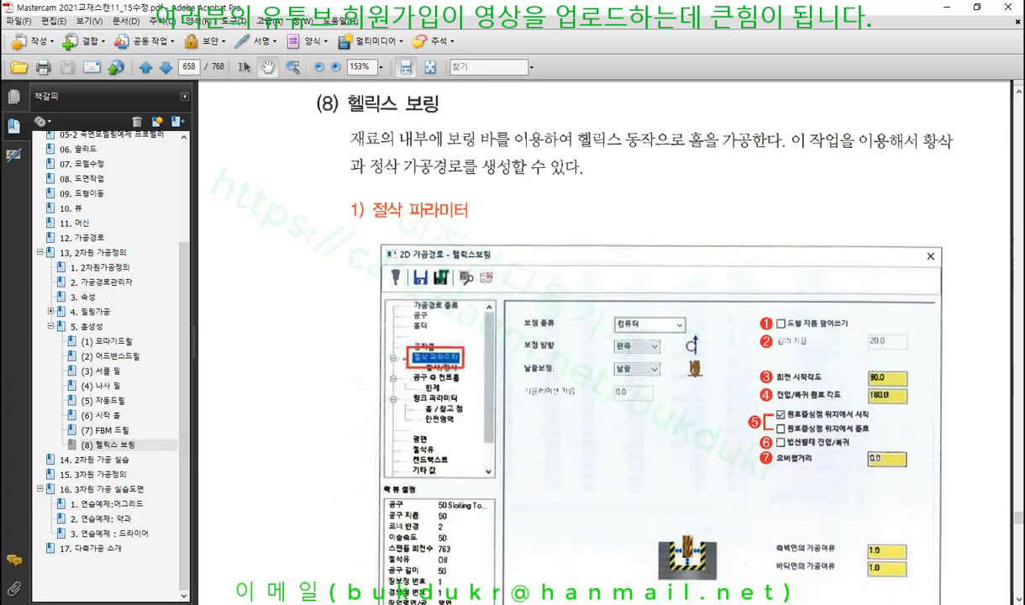
Sketch a red descending helix inside a hole cross-section with side walls and surface lines, and underline 보링 in the heading.
mouse_move(322, 253)
left_mouse_down()
mouse_move(244, 220)
mouse_move(349, 225)
mouse_move(252, 296)
mouse_move(295, 267)
mouse_move(346, 304)
mouse_move(254, 329)
mouse_move(315, 305)
mouse_move(336, 395)
mouse_move(248, 378)
mouse_move(360, 376)
mouse_move(273, 441)
mouse_move(269, 457)
left_mouse_up()
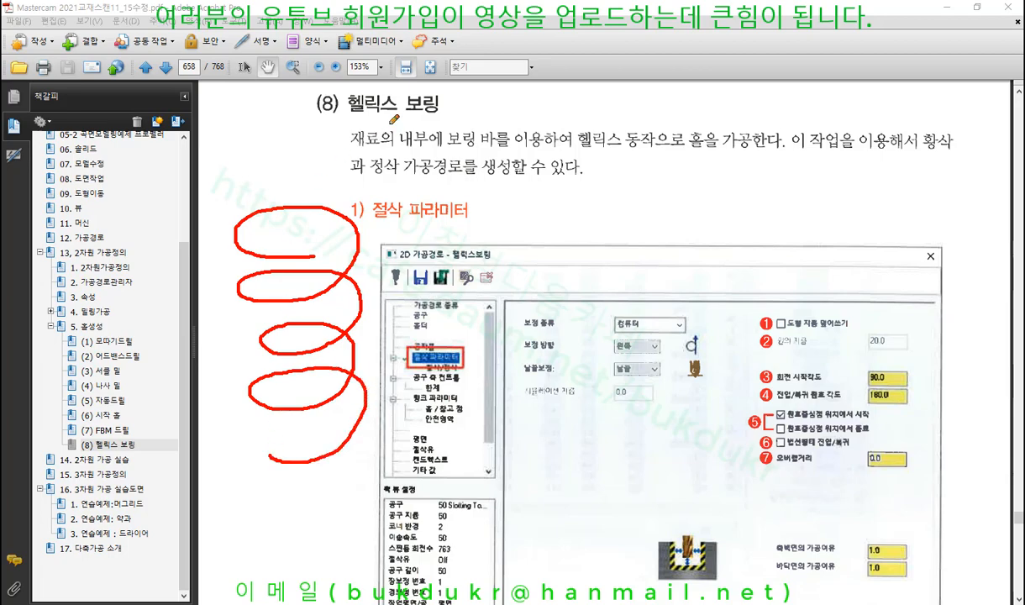
left_click_drag(411, 121, 439, 121)
left_click_drag(227, 189, 220, 481)
left_click_drag(373, 182, 360, 475)
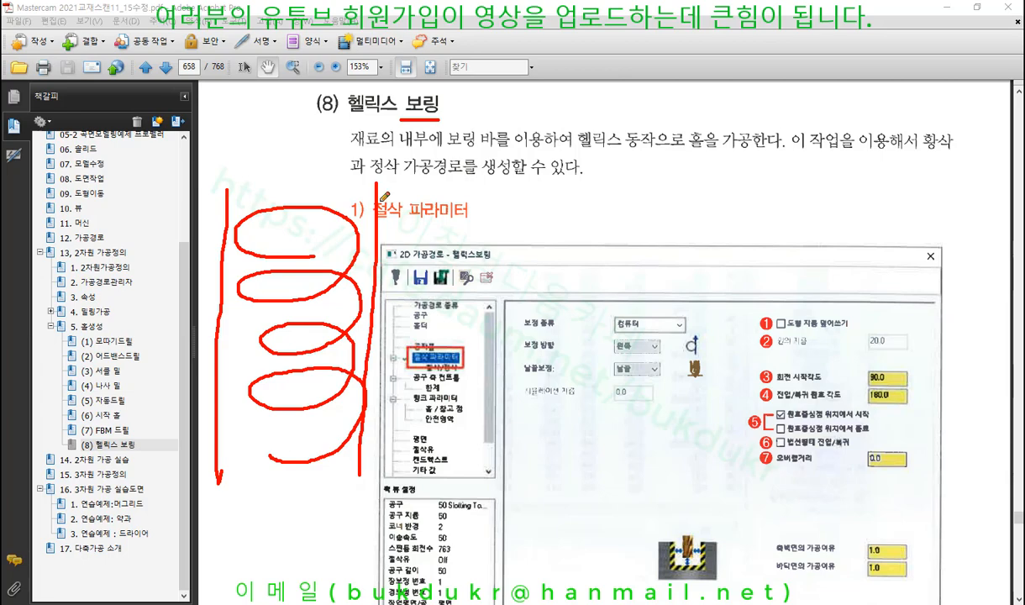
left_click_drag(376, 184, 695, 175)
left_click_drag(227, 191, 80, 192)
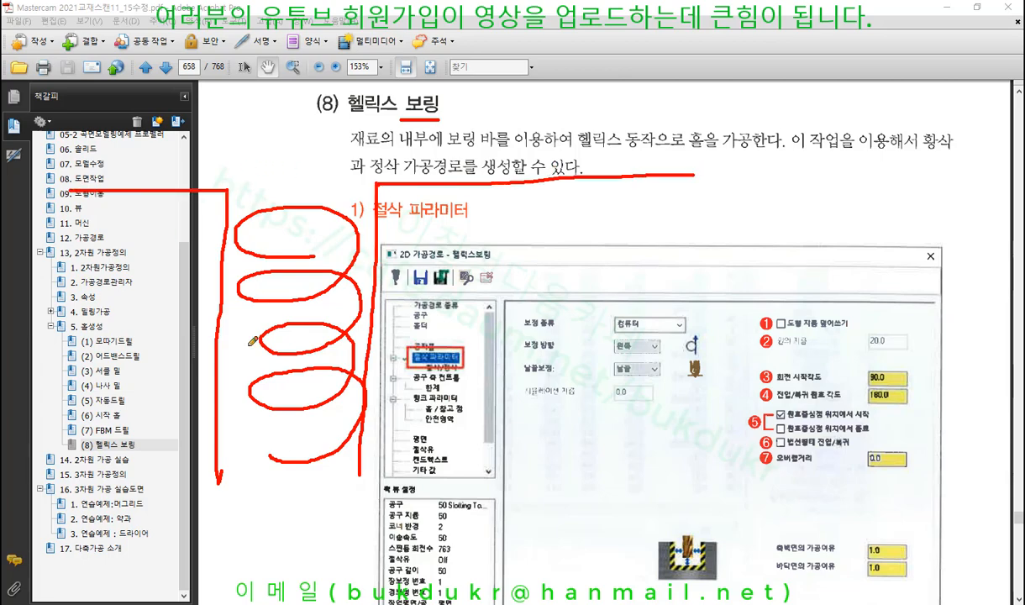
left_click_drag(221, 481, 41, 483)
left_click_drag(363, 482, 665, 480)
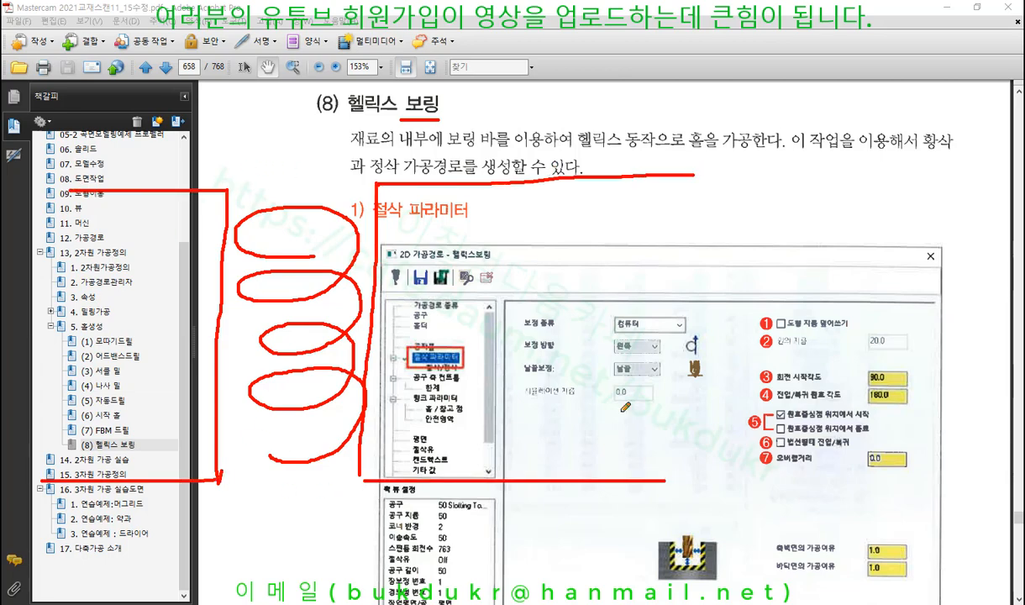
Box 보링 in the heading and retrace the helix with a downward arrow through its centre.
mouse_move(403, 110)
left_mouse_down()
mouse_move(404, 90)
mouse_move(441, 90)
mouse_move(450, 111)
left_mouse_up()
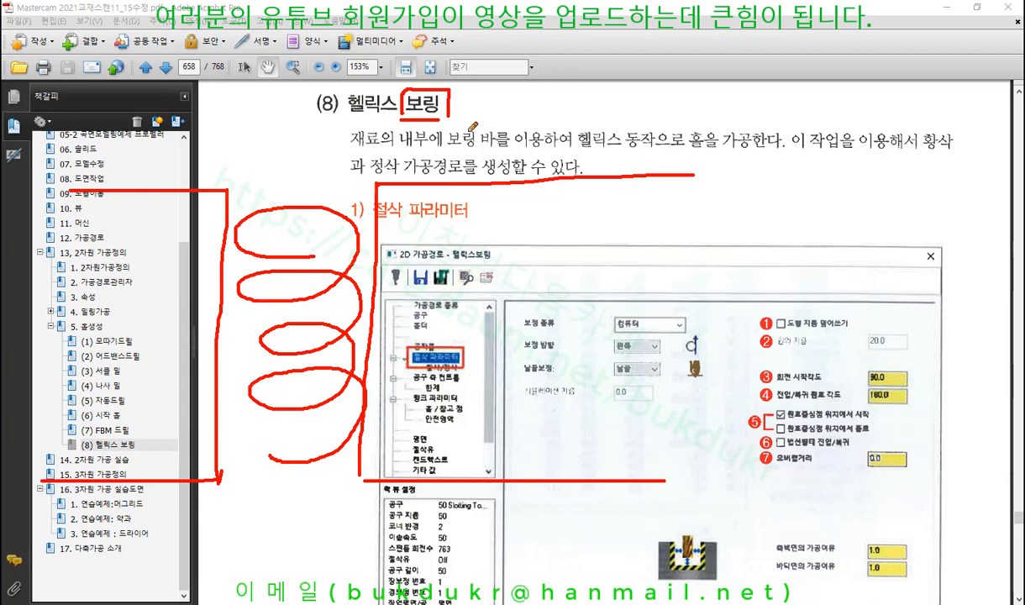
left_click_drag(406, 118, 438, 115)
mouse_move(327, 241)
left_mouse_down()
mouse_move(252, 190)
mouse_move(323, 262)
mouse_move(298, 248)
mouse_move(281, 332)
left_mouse_up()
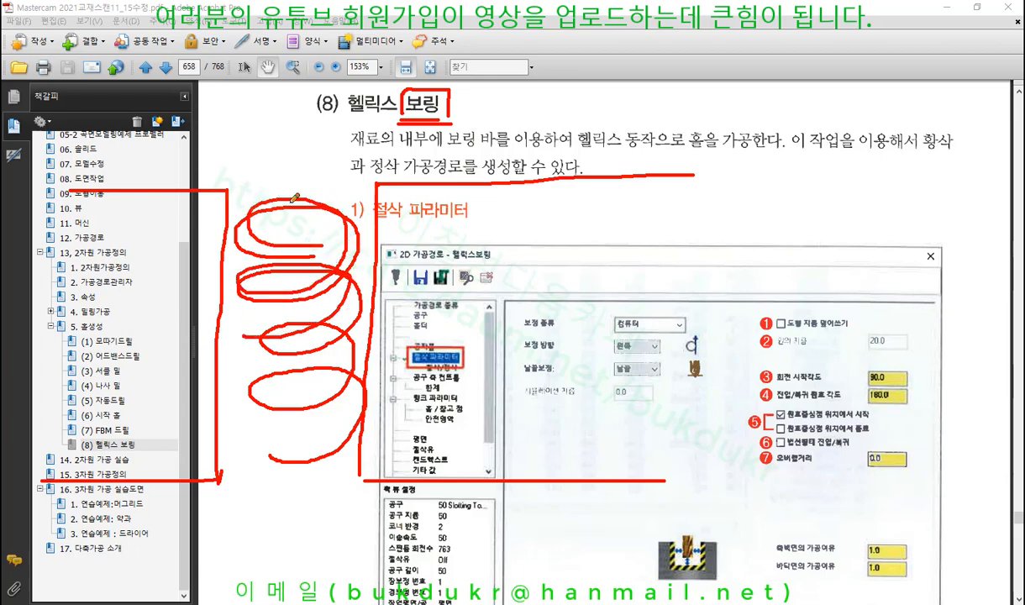
mouse_move(302, 145)
left_mouse_down()
mouse_move(301, 286)
mouse_move(333, 262)
left_mouse_up()
mouse_move(308, 217)
left_mouse_down()
mouse_move(301, 186)
mouse_move(237, 215)
mouse_move(339, 243)
mouse_move(264, 238)
mouse_move(294, 188)
mouse_move(334, 238)
mouse_move(271, 288)
mouse_move(268, 245)
mouse_move(336, 277)
mouse_move(277, 330)
mouse_move(284, 316)
mouse_move(334, 329)
mouse_move(252, 390)
mouse_move(307, 336)
mouse_move(340, 444)
mouse_move(250, 420)
mouse_move(336, 391)
left_mouse_up()
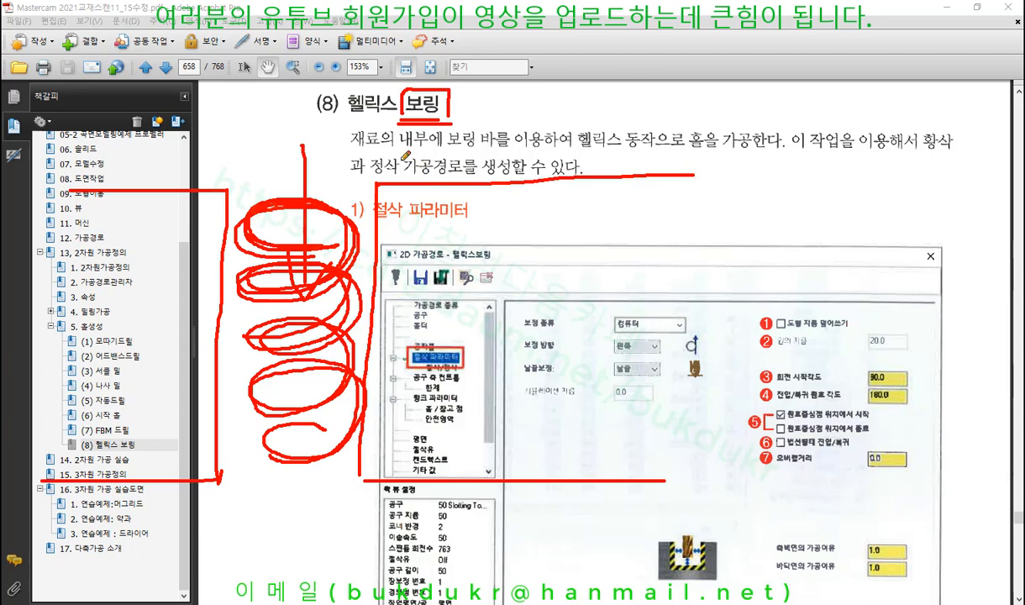
Underline the first description sentence in red and outline the words 보링 바.
left_click_drag(350, 146, 782, 144)
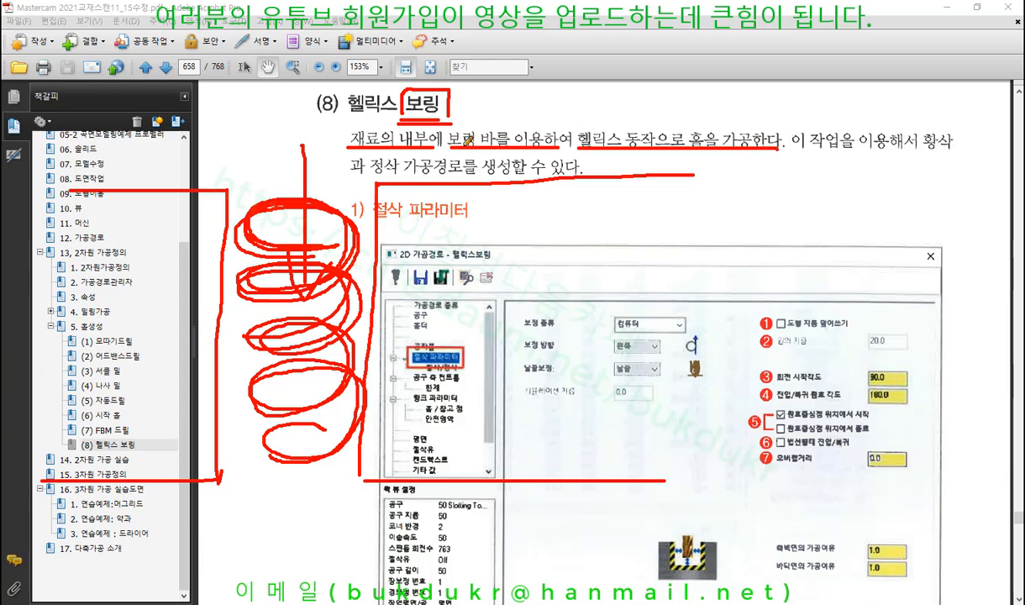
mouse_move(443, 139)
left_mouse_down()
mouse_move(446, 120)
mouse_move(483, 118)
mouse_move(503, 136)
left_mouse_up()
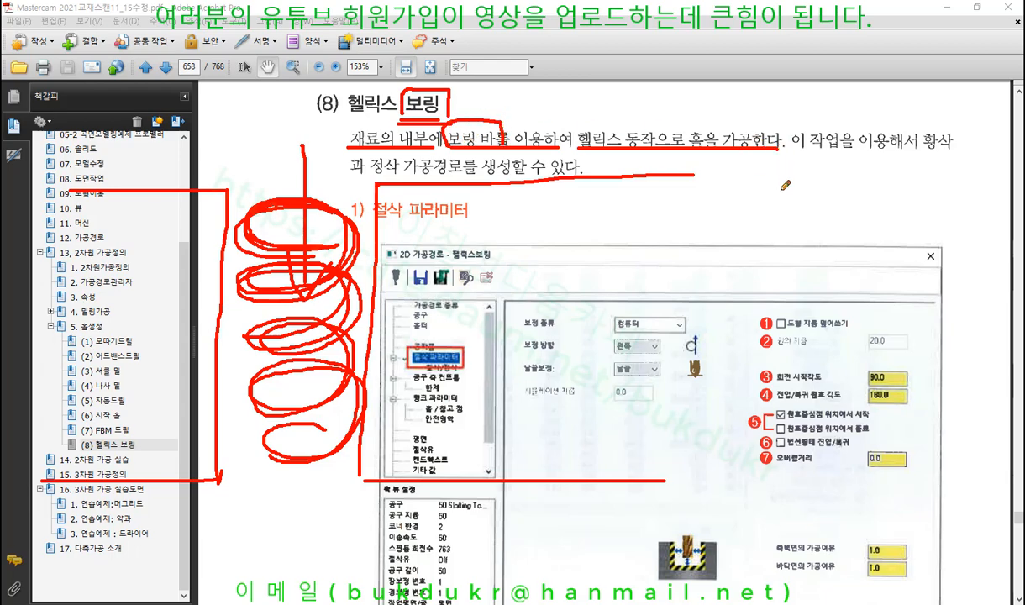
Sketch a tall boring bar beside the hole drawing, marking its lower cutting corners and adding arrows toward the circled tip.
left_click_drag(763, 44, 765, 322)
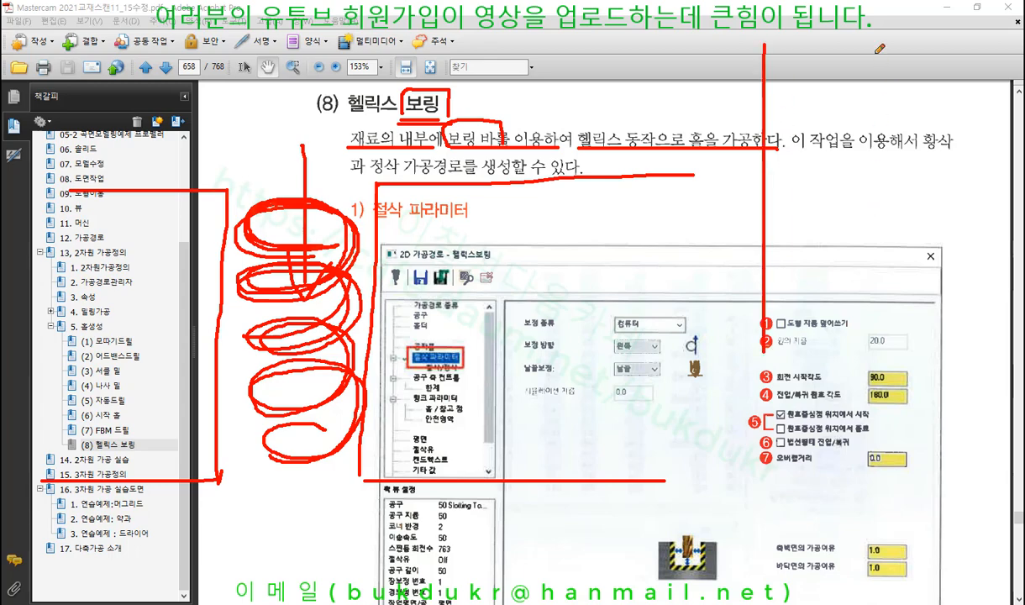
left_click_drag(870, 46, 867, 352)
mouse_move(775, 42)
left_mouse_down()
mouse_move(844, 42)
mouse_move(877, 116)
left_mouse_up()
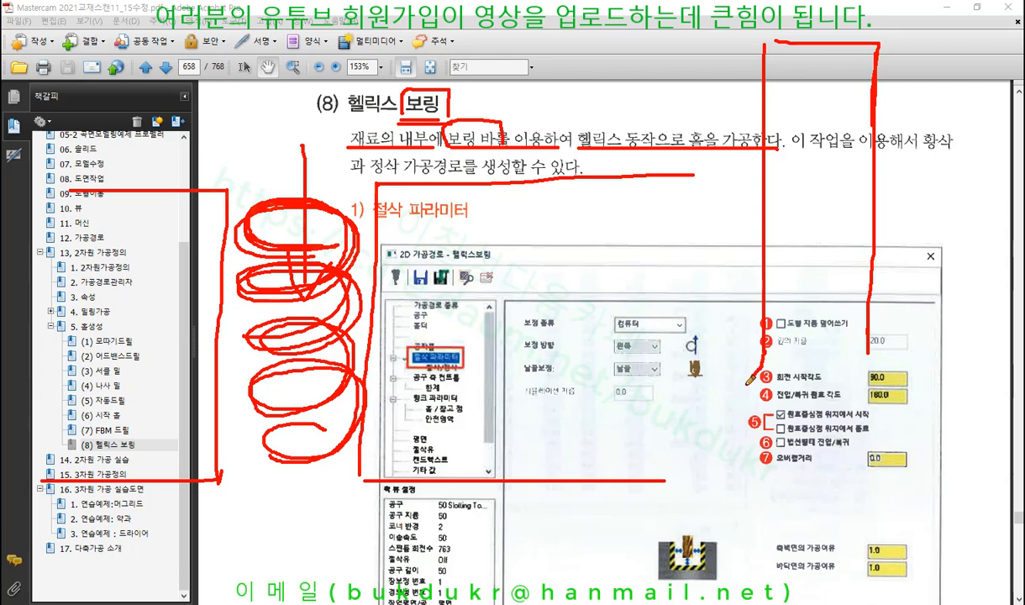
mouse_move(746, 384)
left_mouse_down()
mouse_move(867, 382)
mouse_move(868, 336)
mouse_move(738, 370)
mouse_move(746, 401)
mouse_move(761, 352)
mouse_move(777, 360)
mouse_move(724, 318)
mouse_move(760, 414)
left_mouse_up()
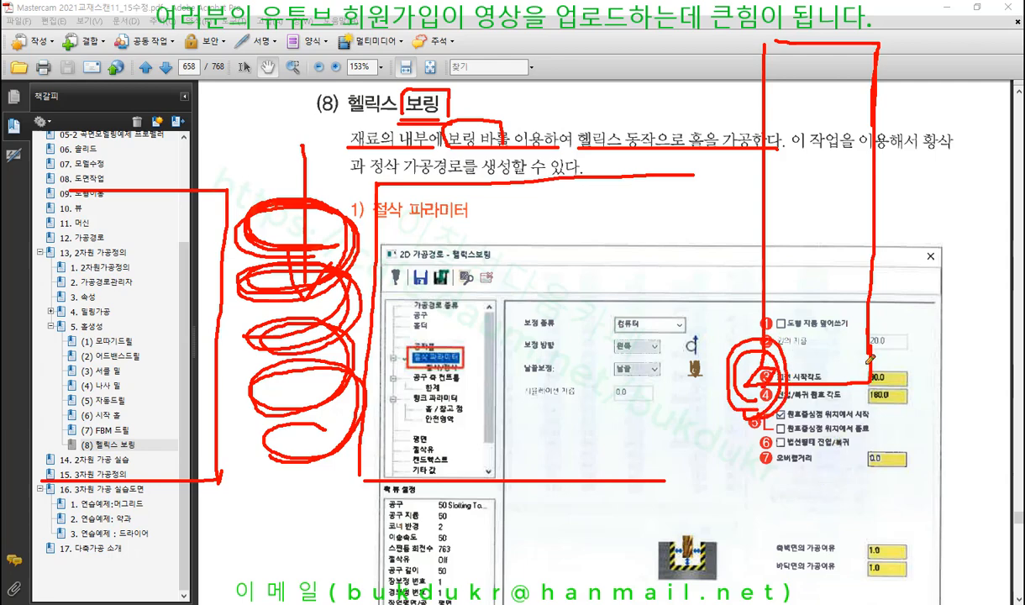
mouse_move(866, 363)
left_mouse_down()
mouse_move(892, 385)
mouse_move(872, 383)
mouse_move(866, 367)
mouse_move(884, 354)
mouse_move(891, 408)
left_mouse_up()
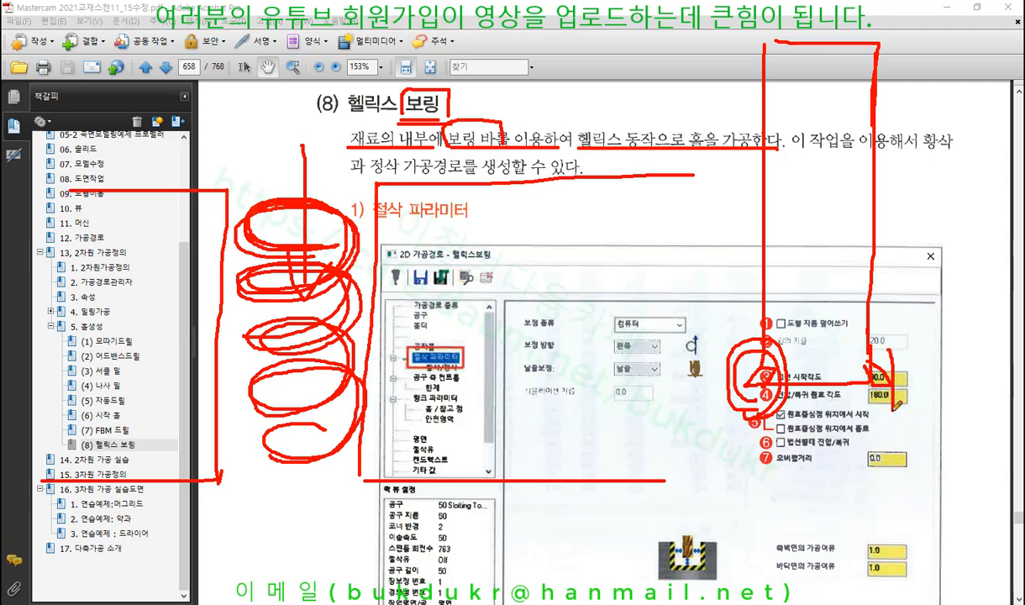
mouse_move(746, 361)
left_mouse_down()
mouse_move(748, 412)
mouse_move(886, 424)
mouse_move(807, 469)
mouse_move(754, 438)
mouse_move(865, 418)
left_mouse_up()
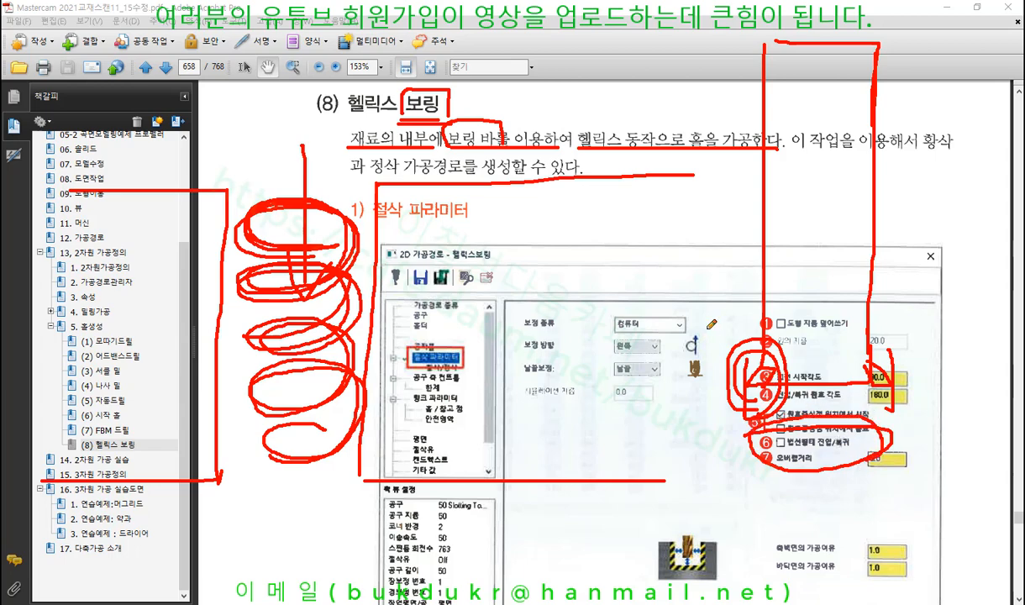
left_click_drag(704, 328, 732, 363)
left_click_drag(732, 362, 691, 364)
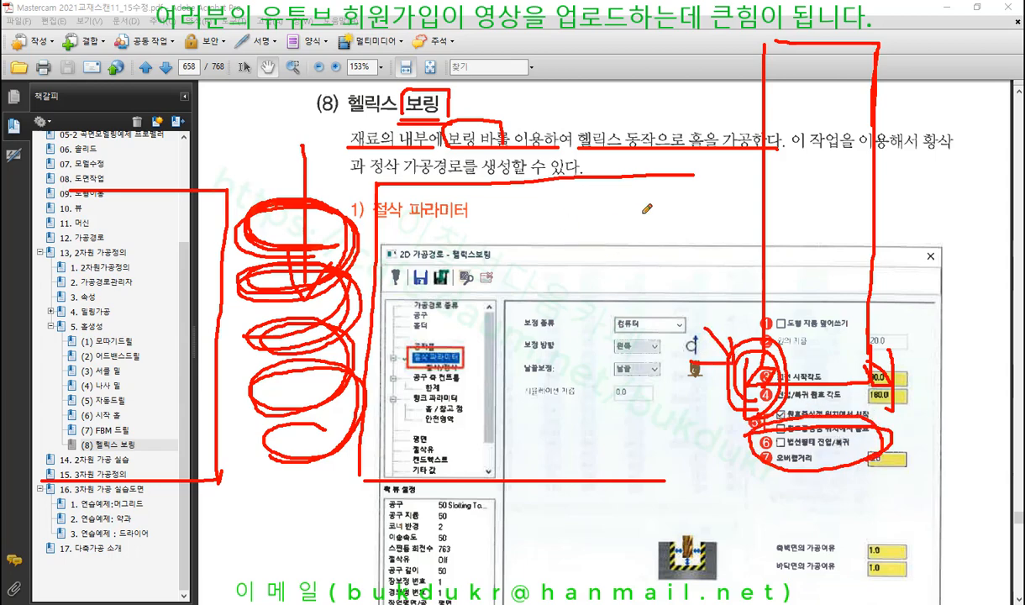
Sketch an enlarged cutting insert with a rounded nose beside a straight hole wall and rippled surface lines.
mouse_move(634, 200)
left_mouse_down()
mouse_move(556, 288)
mouse_move(680, 295)
left_mouse_up()
mouse_move(599, 199)
left_mouse_down()
mouse_move(541, 297)
mouse_move(704, 303)
left_mouse_up()
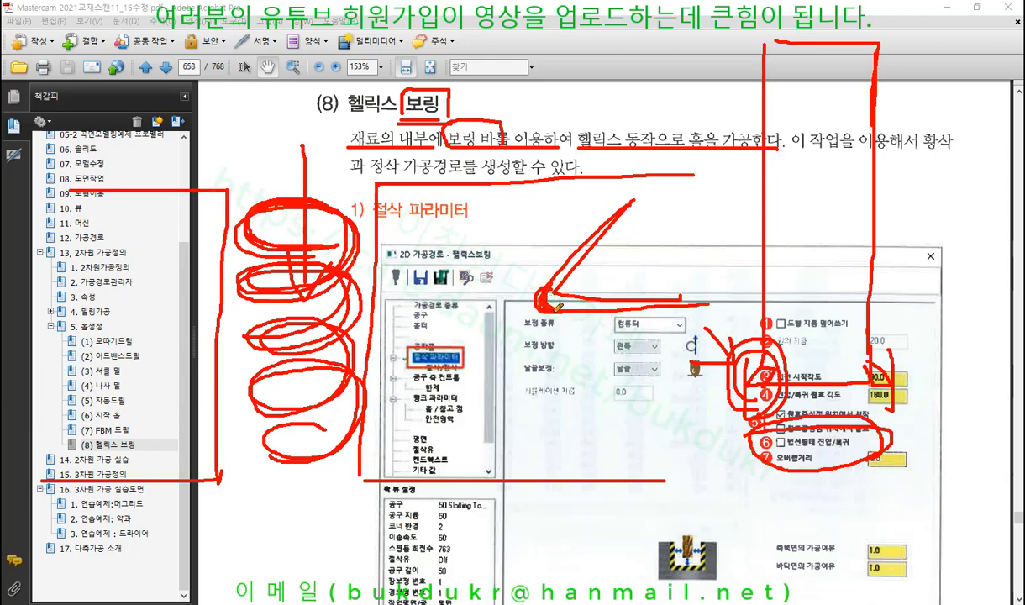
left_click_drag(515, 175, 518, 478)
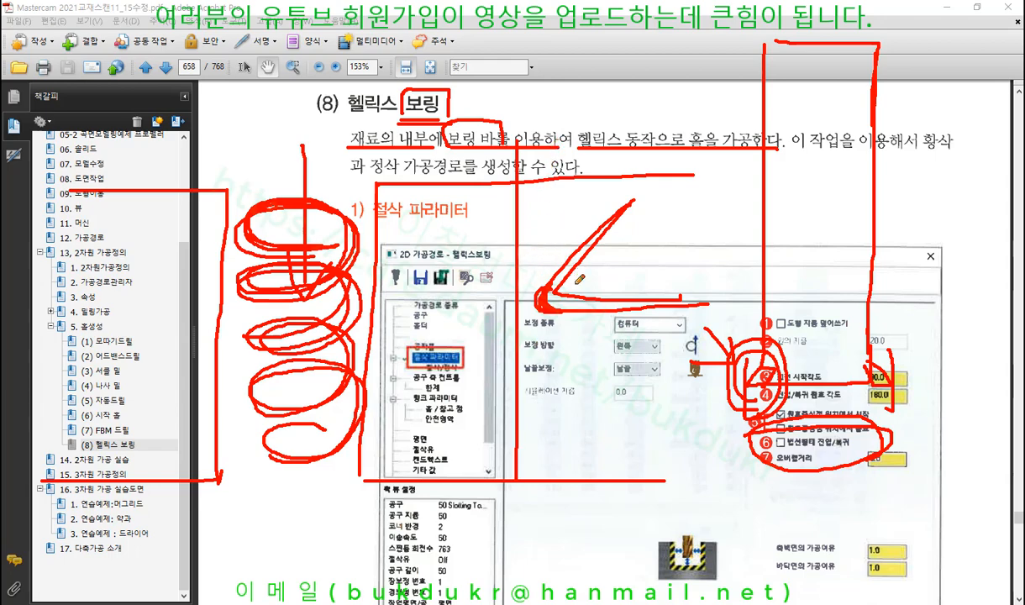
mouse_move(601, 197)
left_mouse_down()
mouse_move(546, 284)
mouse_move(652, 301)
left_mouse_up()
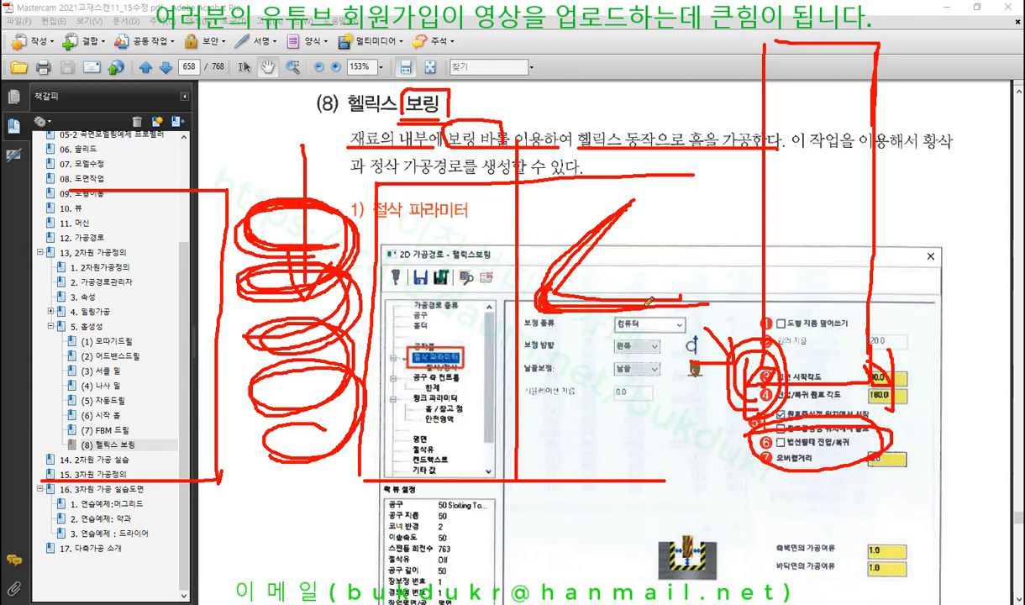
left_click_drag(527, 243, 535, 485)
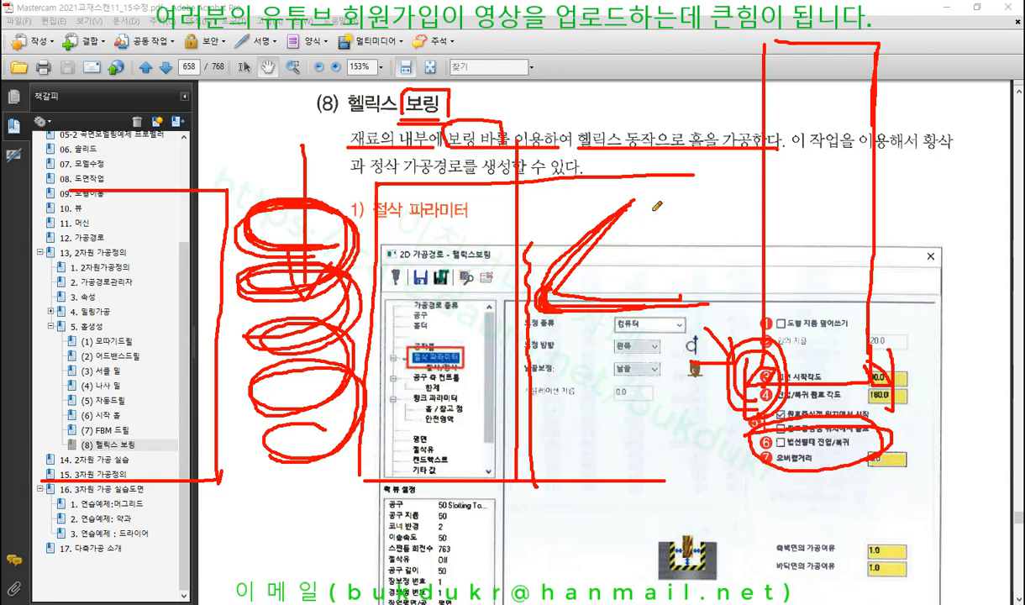
left_click_drag(522, 225, 530, 485)
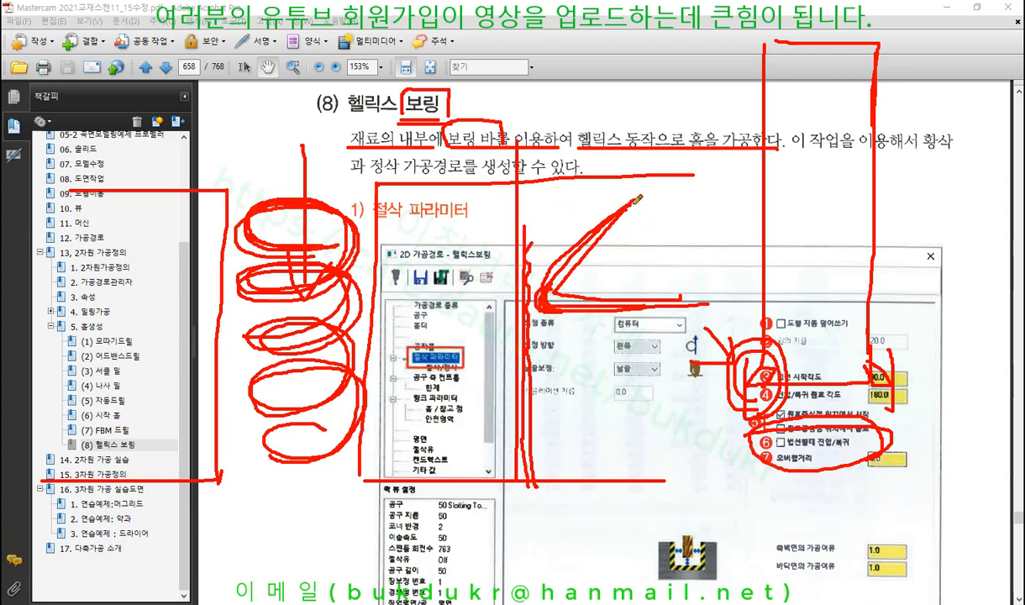
Complete the insert outline with a centre mark and double-headed arrow, and add rotation and downward feed arrows on the boring bar.
mouse_move(634, 202)
left_mouse_down()
mouse_move(704, 278)
mouse_move(687, 323)
left_mouse_up()
left_click_drag(644, 235, 643, 245)
left_click_drag(631, 79, 634, 143)
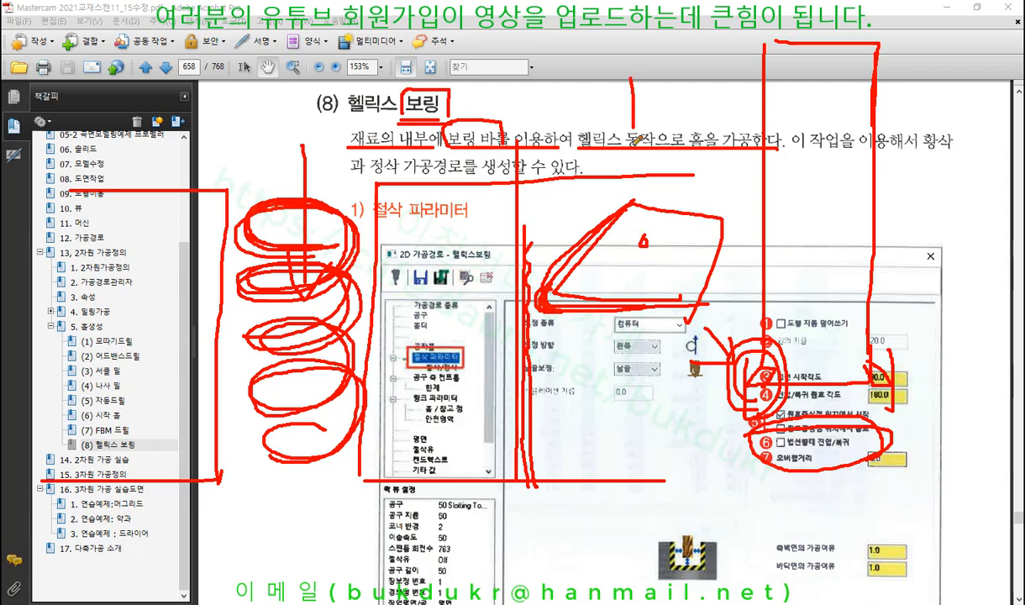
mouse_move(805, 75)
left_mouse_down()
mouse_move(810, 110)
mouse_move(840, 104)
left_mouse_up()
mouse_move(820, 155)
left_mouse_down()
mouse_move(820, 277)
mouse_move(836, 267)
left_mouse_up()
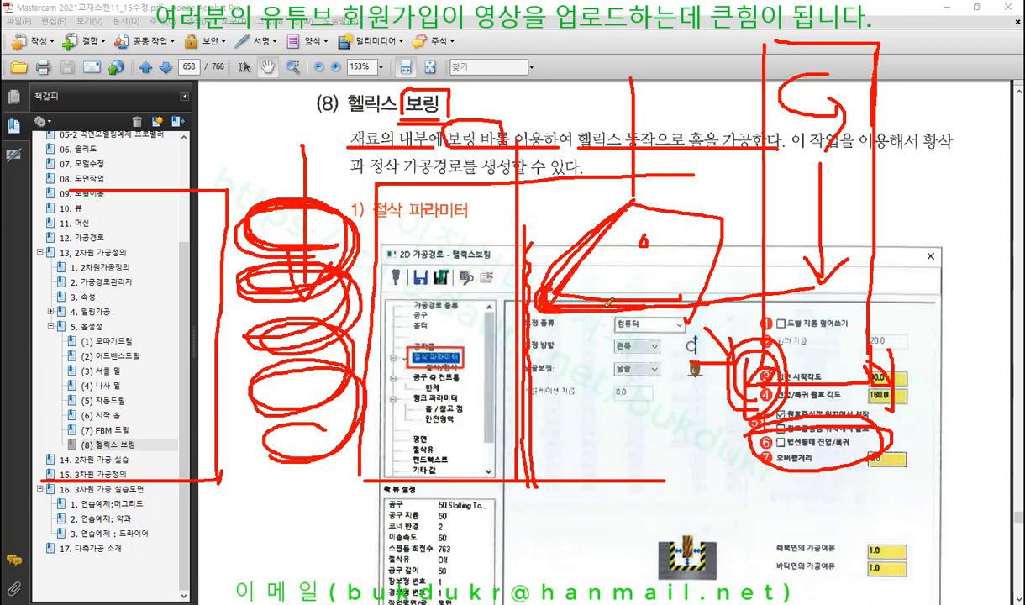
mouse_move(611, 198)
left_mouse_down()
mouse_move(659, 200)
mouse_move(704, 290)
left_mouse_up()
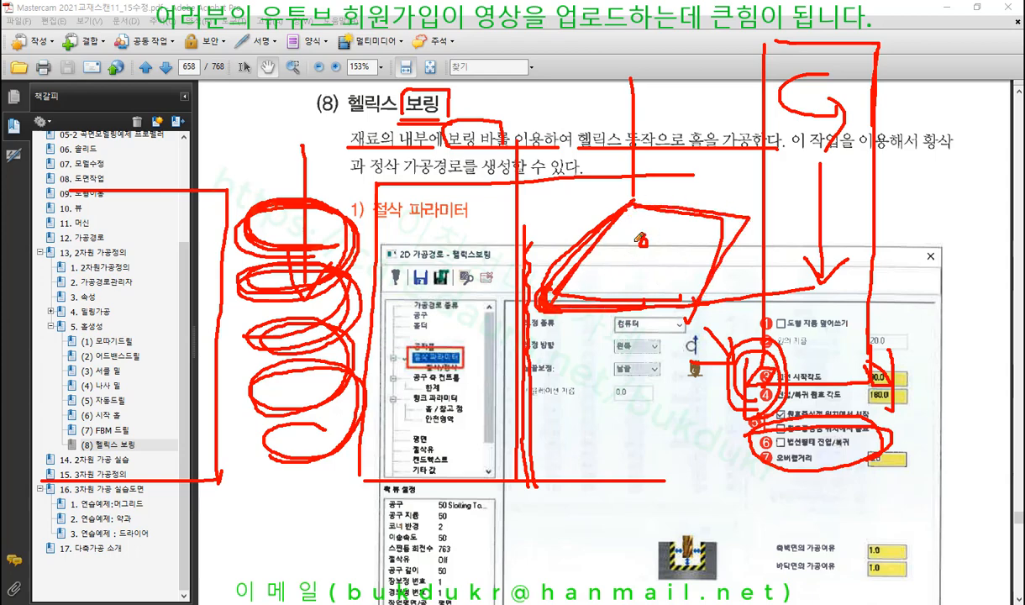
mouse_move(598, 183)
left_mouse_down()
mouse_move(681, 180)
mouse_move(662, 194)
mouse_move(594, 177)
mouse_move(599, 192)
left_mouse_up()
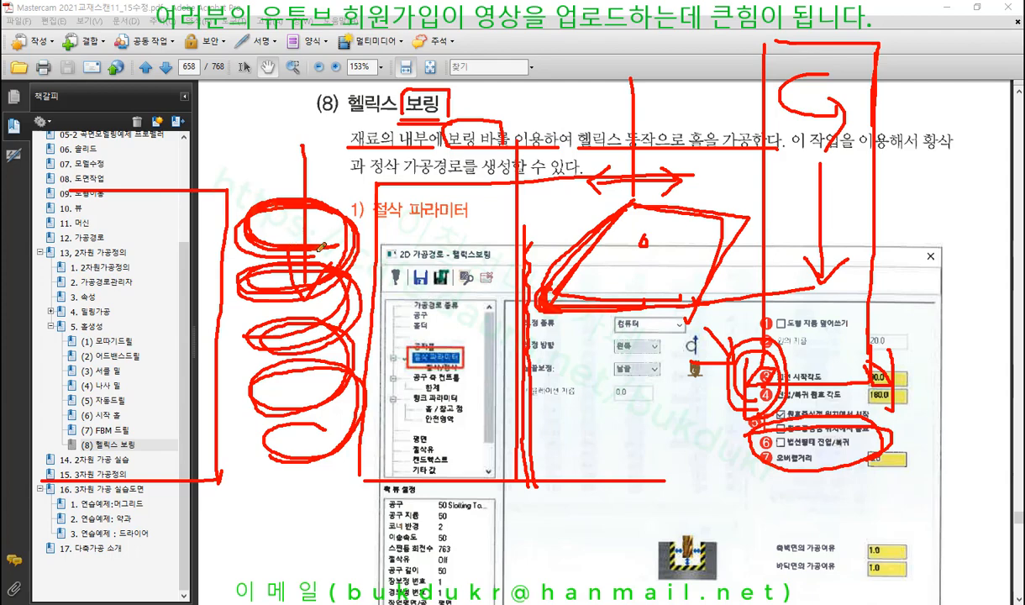
Retrace the upper helix loops, add a vertical wall line on each side of the hole, and close the drawing overlay.
mouse_move(322, 246)
left_mouse_down()
mouse_move(248, 217)
mouse_move(353, 227)
mouse_move(222, 256)
mouse_move(363, 282)
mouse_move(265, 344)
left_mouse_up()
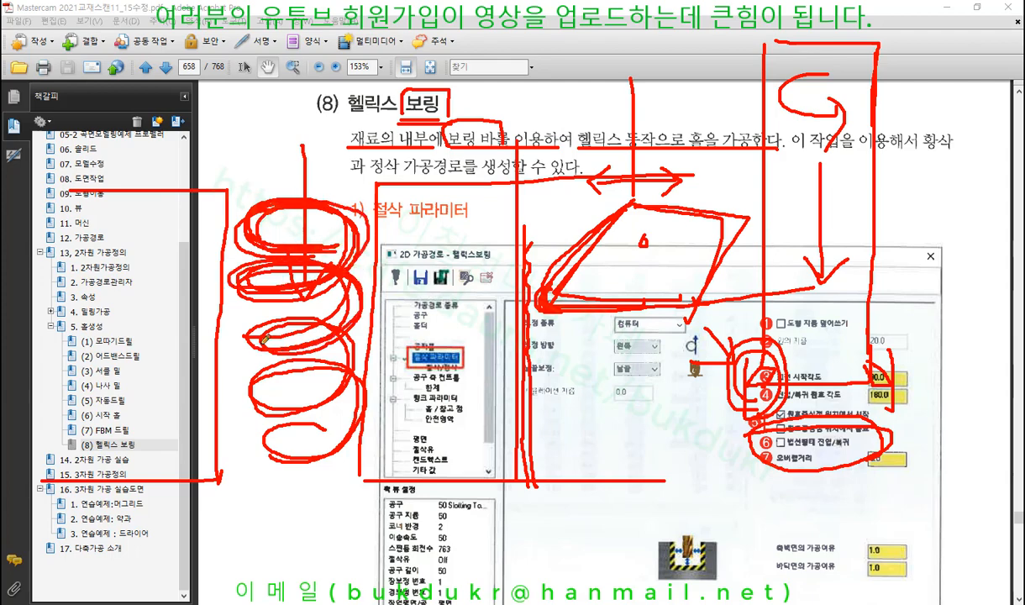
mouse_move(162, 191)
left_mouse_down()
mouse_move(160, 425)
mouse_move(142, 458)
mouse_move(59, 459)
left_mouse_up()
mouse_move(375, 174)
left_mouse_down()
mouse_move(374, 458)
mouse_move(502, 457)
left_mouse_up()
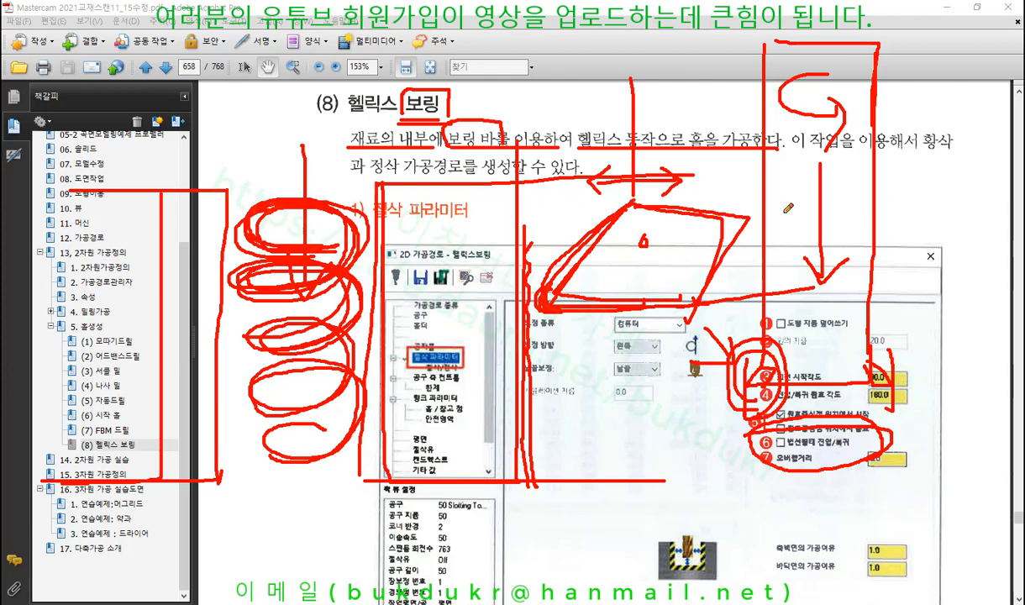
right_click(903, 193)
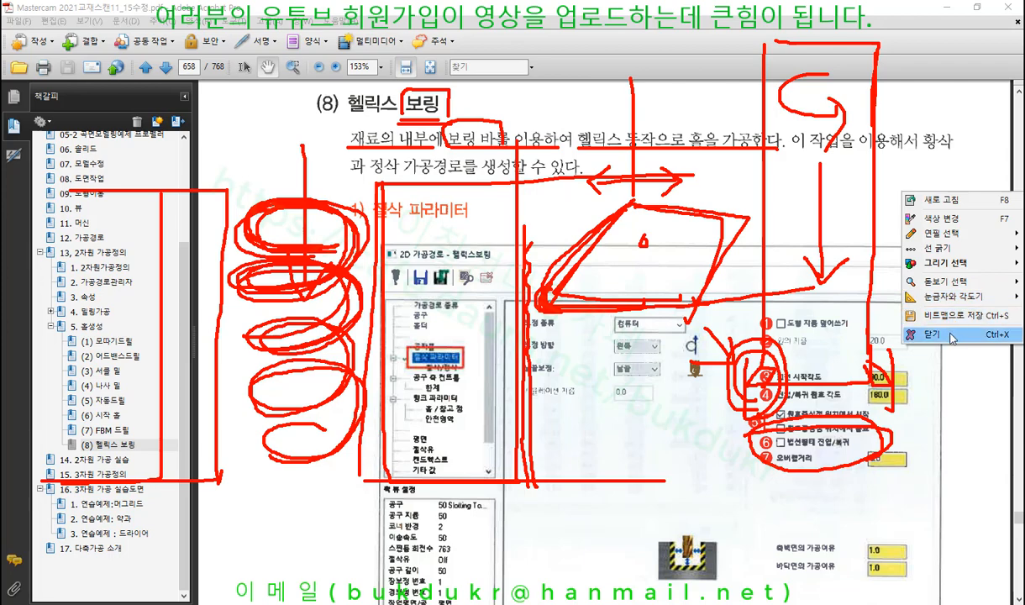
left_click(931, 333)
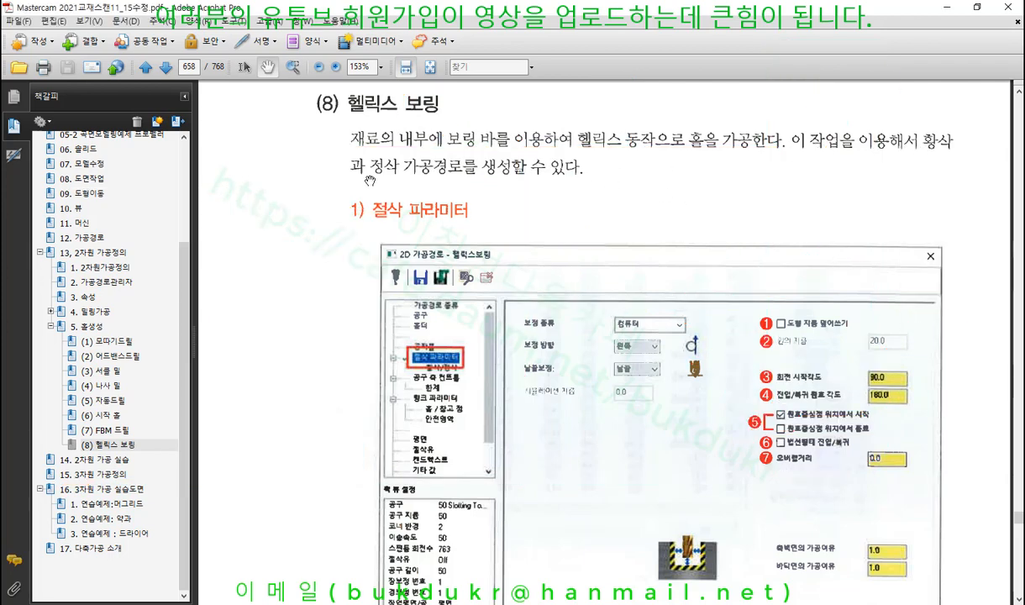
Underline the 컴퓨터 option of 보정 종류 in red on the 절삭 파라미터 dialog picture.
scroll(581, 288, "down", 3)
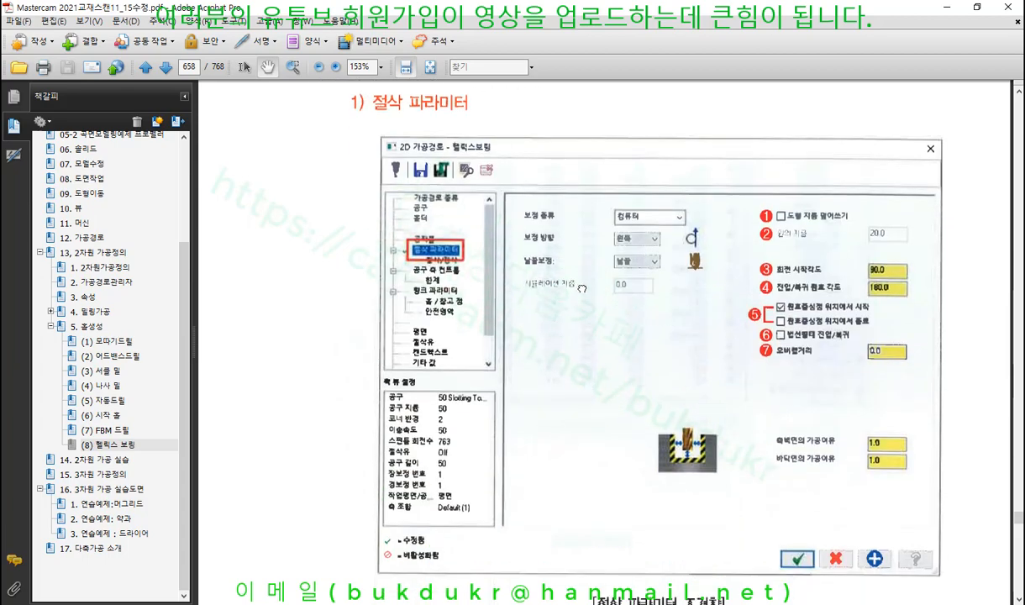
left_click_drag(582, 288, 569, 217)
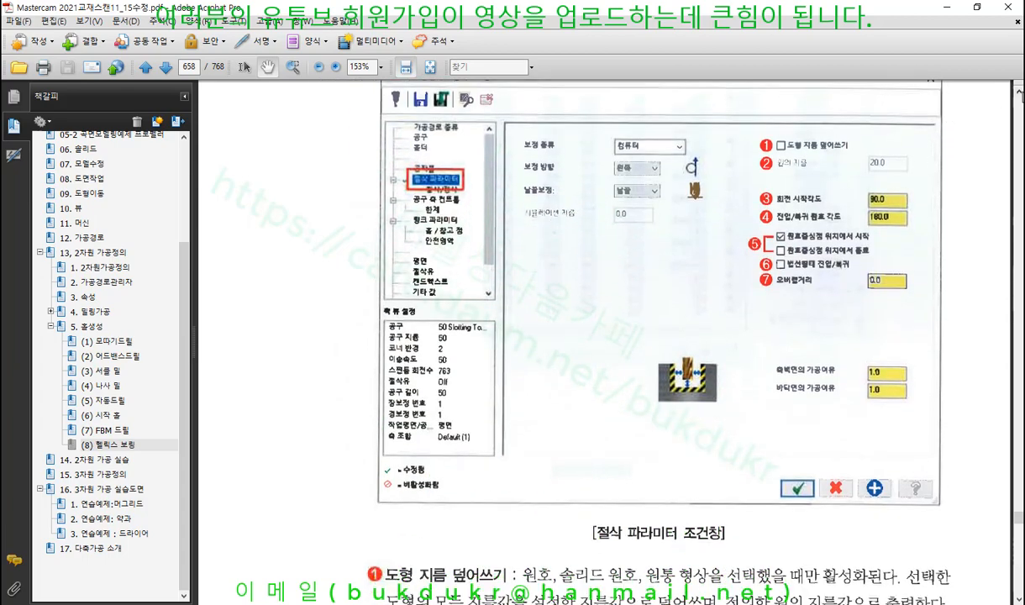
left_click_drag(608, 155, 702, 154)
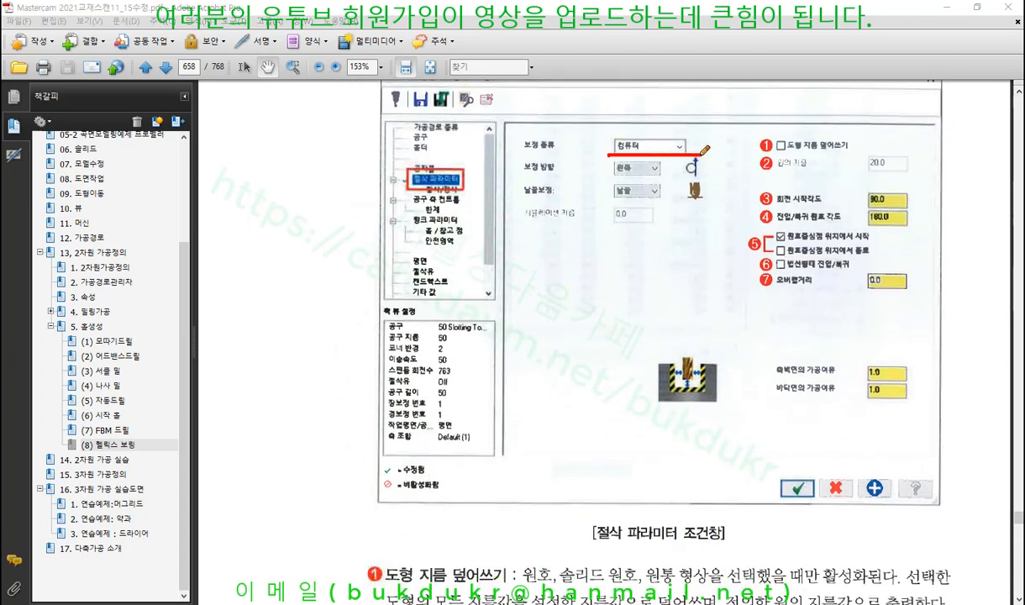
Underline the 왼쪽 option of 보정 방향 and the 날끝 option of 날끝보정, and circle the cutting tool illustration.
left_click_drag(594, 176, 670, 175)
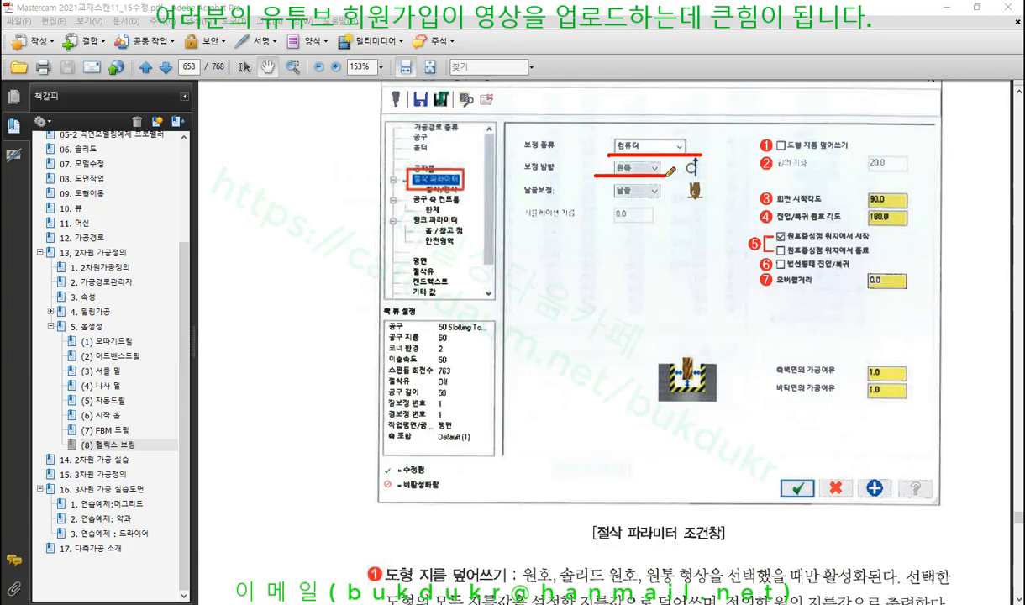
left_click_drag(597, 197, 668, 195)
mouse_move(664, 395)
left_mouse_down()
mouse_move(664, 353)
mouse_move(722, 386)
mouse_move(685, 416)
left_mouse_up()
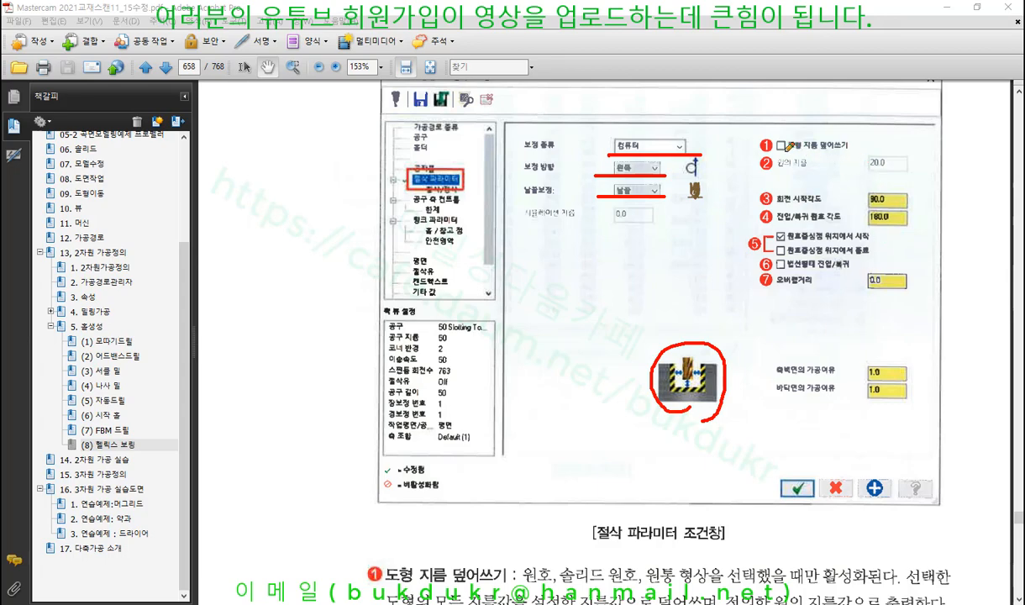
Underline 도형 지름 덮어쓰기, frame items 1 and 2 together, and outline the 원의 지름 value.
left_click_drag(777, 152, 850, 152)
mouse_move(771, 174)
left_mouse_down()
mouse_move(750, 168)
mouse_move(765, 140)
mouse_move(907, 140)
mouse_move(910, 173)
mouse_move(759, 171)
left_mouse_up()
mouse_move(882, 178)
left_mouse_down()
mouse_move(862, 165)
mouse_move(877, 154)
mouse_move(901, 164)
mouse_move(878, 171)
left_mouse_up()
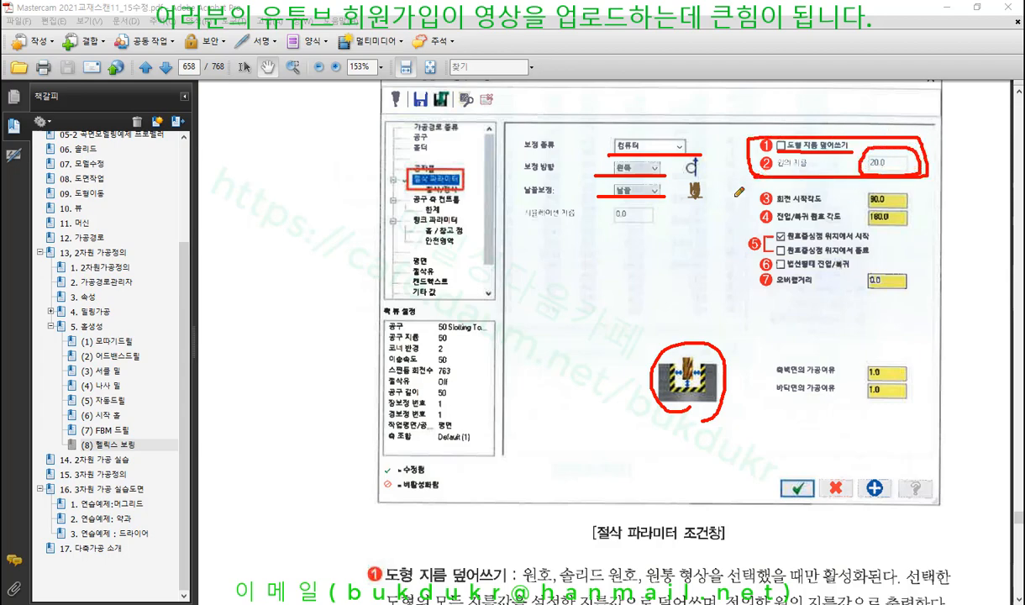
Underline 회전 시작각도 and sketch a hole circle with a centre dot and arrows pointing right and up from it.
left_click_drag(757, 204, 819, 203)
mouse_move(546, 336)
left_mouse_down()
mouse_move(552, 248)
mouse_move(642, 281)
mouse_move(550, 357)
mouse_move(561, 298)
left_mouse_up()
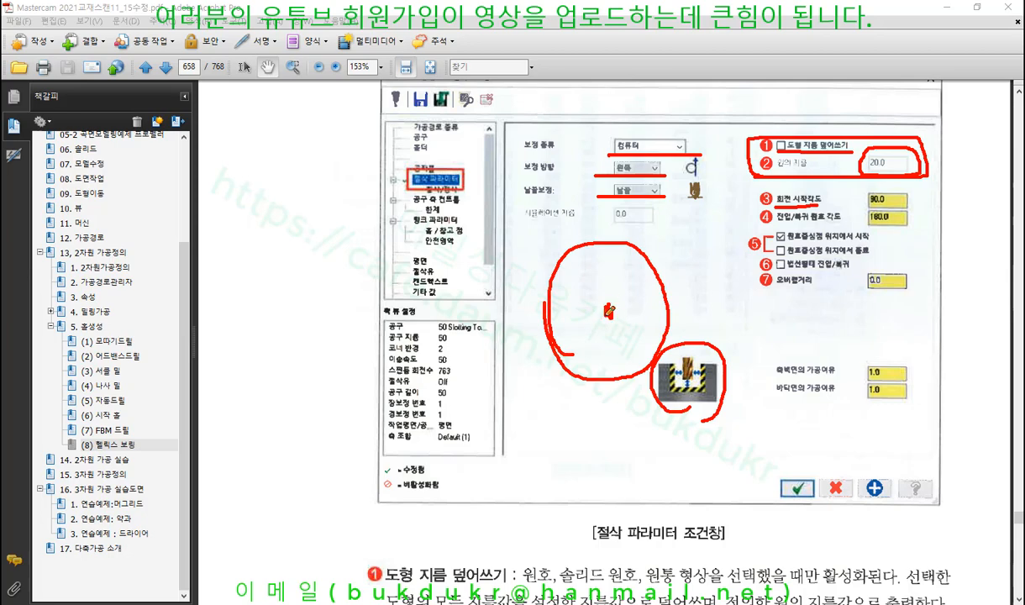
left_click_drag(606, 312, 666, 313)
mouse_move(606, 311)
left_mouse_down()
mouse_move(600, 245)
mouse_move(588, 272)
mouse_move(617, 271)
mouse_move(599, 243)
left_mouse_up()
mouse_move(650, 295)
left_mouse_down()
mouse_move(652, 326)
mouse_move(673, 311)
mouse_move(652, 295)
left_mouse_up()
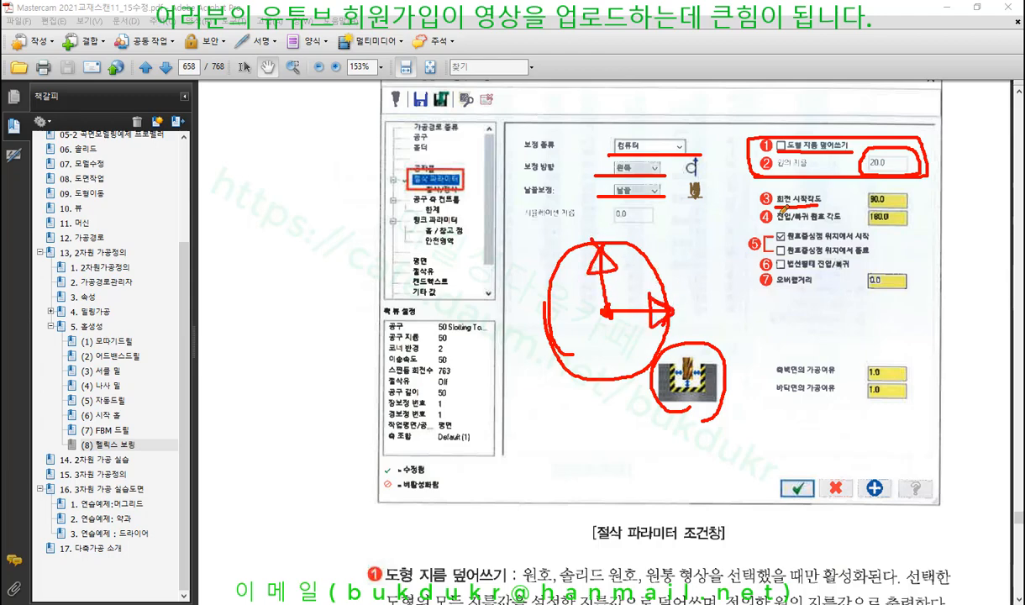
Underline 진입/복귀 원호 각도 and its value, frame the word 원호, and sketch an entry arc from the circle's centre.
mouse_move(764, 206)
left_mouse_down()
mouse_move(821, 204)
mouse_move(828, 223)
mouse_move(896, 223)
left_mouse_up()
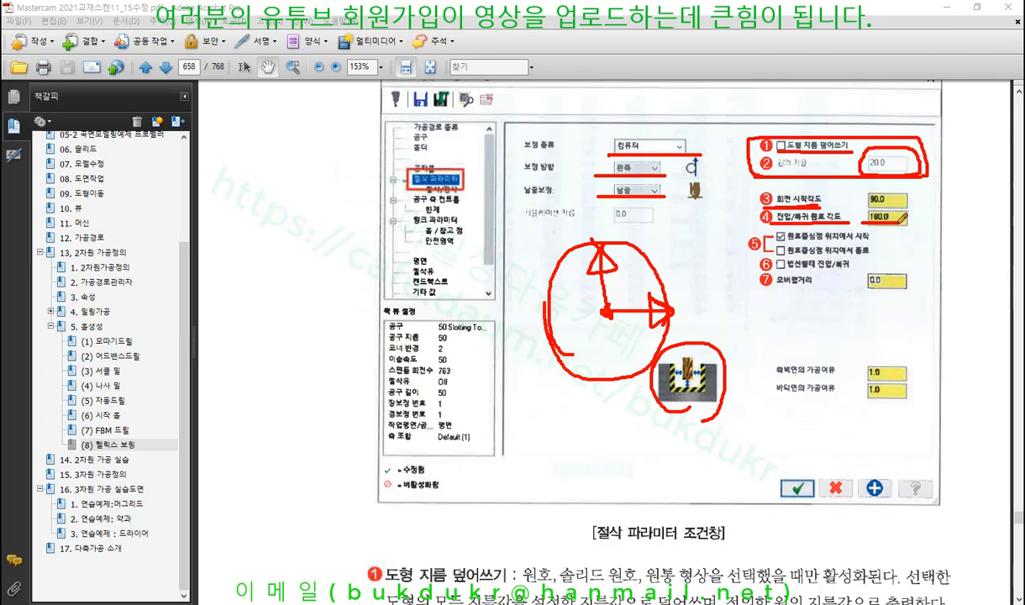
left_click_drag(769, 211, 845, 216)
mouse_move(605, 313)
left_mouse_down()
mouse_move(661, 318)
mouse_move(644, 324)
left_mouse_up()
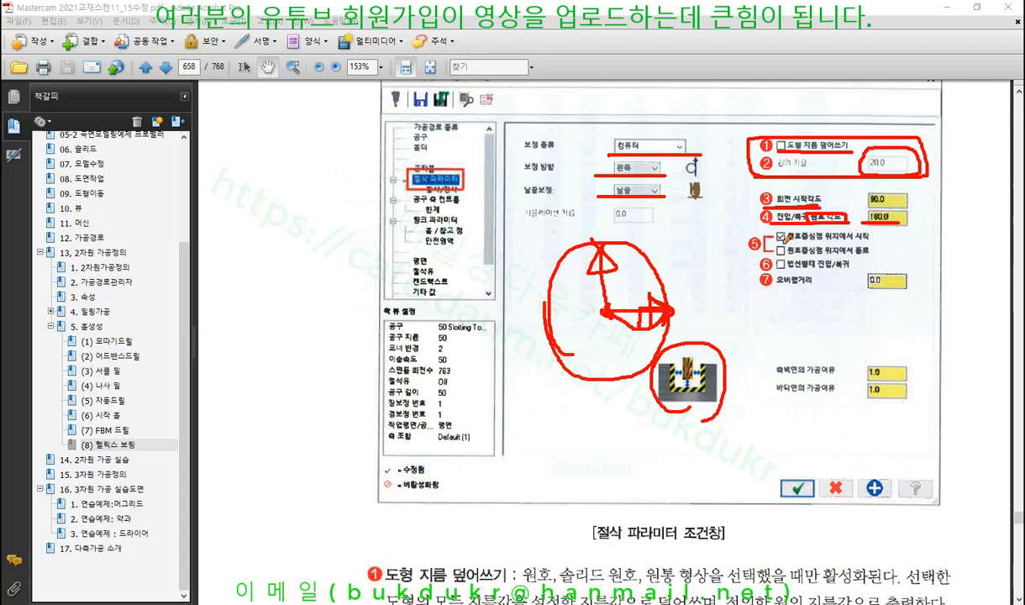
Underline the 원호중심점 위치에서 시작 and 원호중심점 위치에서 종료 options, and retrace the sketch's centre and radial arrows.
left_click_drag(780, 242, 842, 242)
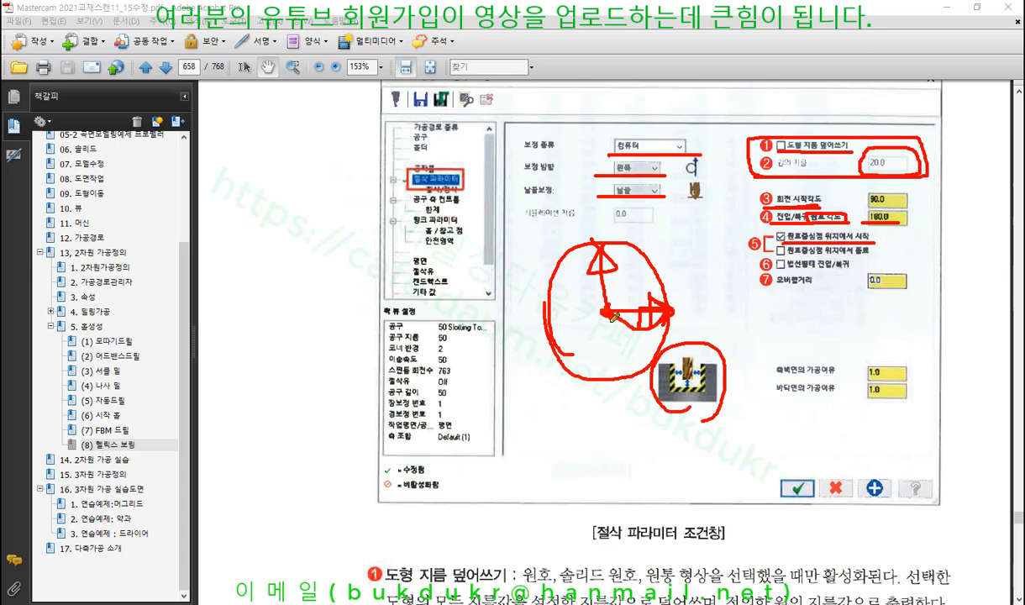
mouse_move(614, 317)
left_mouse_down()
mouse_move(577, 298)
mouse_move(621, 323)
mouse_move(582, 286)
mouse_move(640, 309)
mouse_move(598, 312)
mouse_move(672, 311)
left_mouse_up()
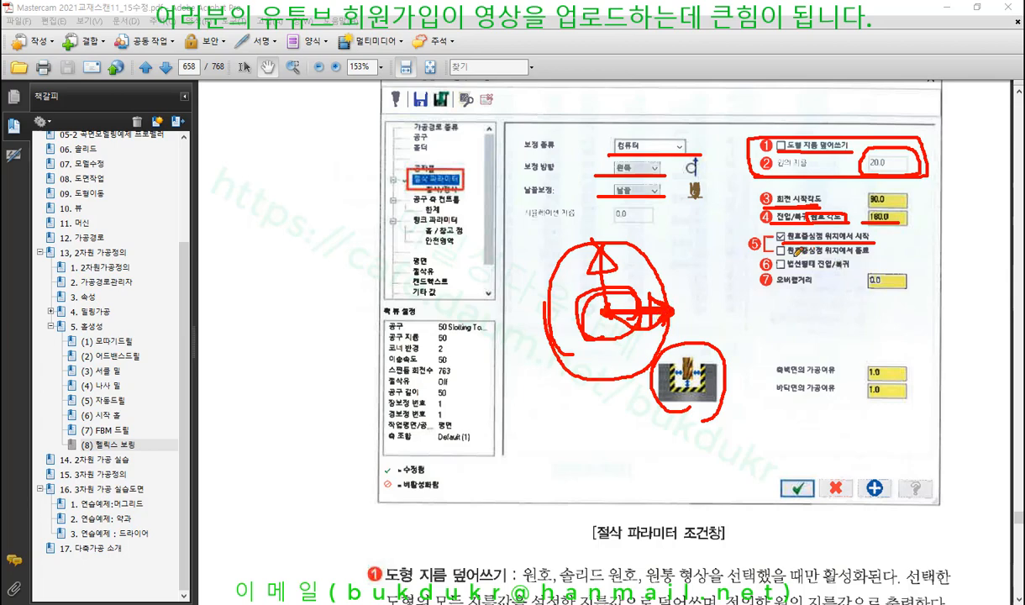
left_click_drag(777, 256, 872, 255)
mouse_move(600, 252)
left_mouse_down()
mouse_move(600, 292)
mouse_move(623, 303)
left_mouse_up()
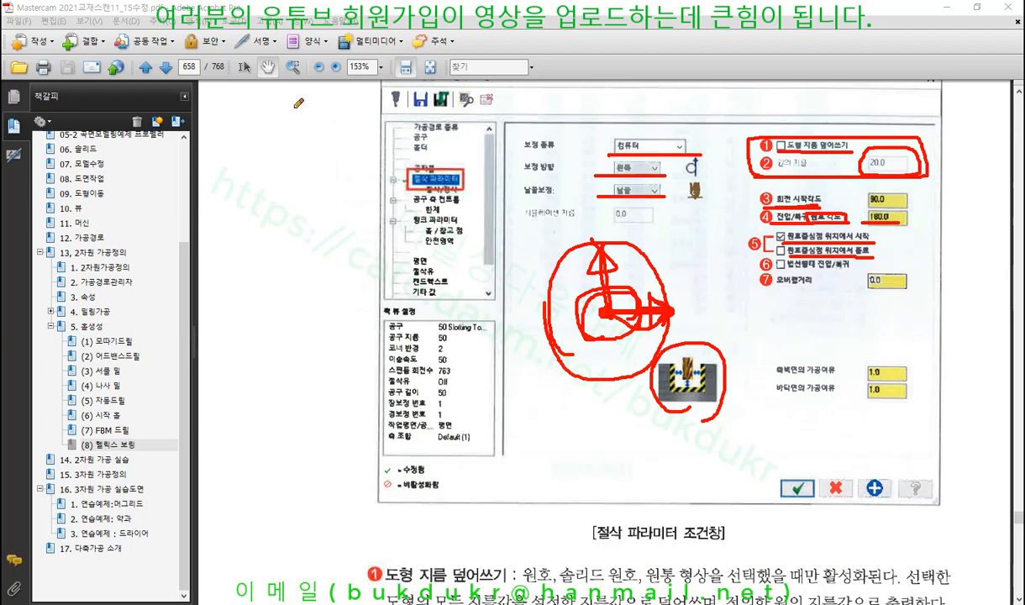
Sketch a boring bar with a circled cutting tip beside a hole wall in the page margin, with opposing horizontal arrows below it.
mouse_move(284, 115)
left_mouse_down()
mouse_move(291, 304)
mouse_move(278, 307)
mouse_move(319, 306)
mouse_move(330, 126)
mouse_move(342, 109)
left_mouse_up()
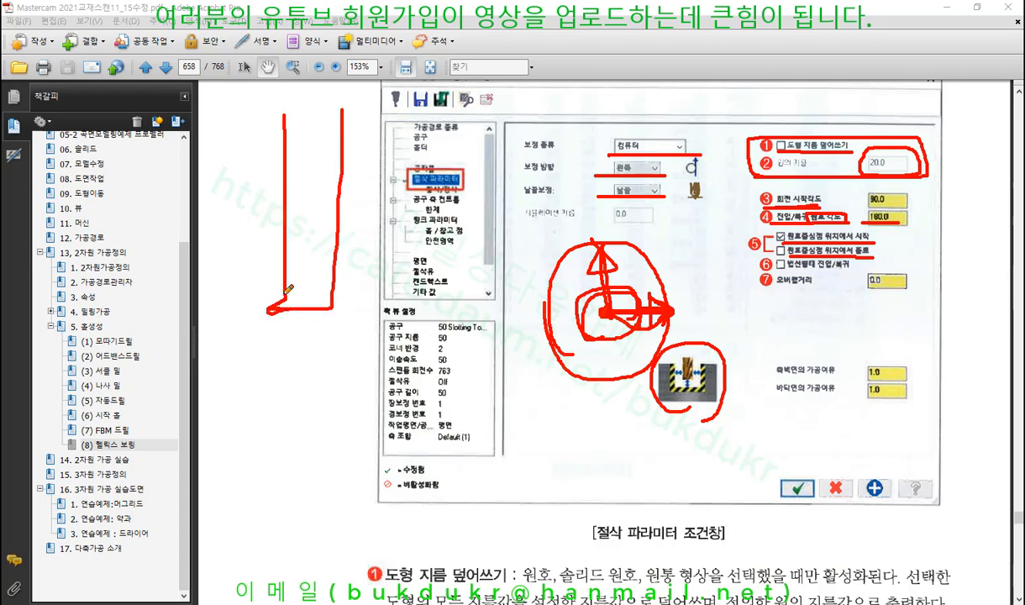
mouse_move(265, 295)
left_mouse_down()
mouse_move(242, 304)
mouse_move(290, 273)
mouse_move(266, 315)
mouse_move(274, 178)
mouse_move(263, 180)
mouse_move(273, 179)
left_mouse_up()
mouse_move(267, 326)
left_mouse_down()
mouse_move(343, 327)
mouse_move(272, 355)
mouse_move(284, 369)
left_mouse_up()
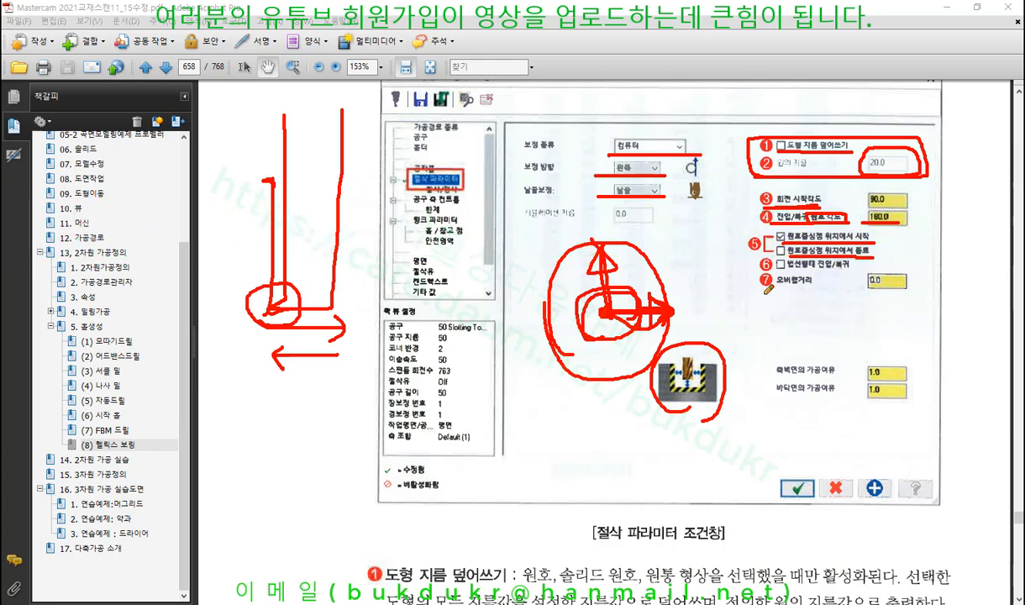
Underline 법선형태 진입/복귀, 오버랩거리 with its value, 측벽면의 가공여유 and 바닥면의 가공여유, and close the drawing overlay.
left_click_drag(788, 272, 847, 270)
left_click_drag(780, 289, 813, 290)
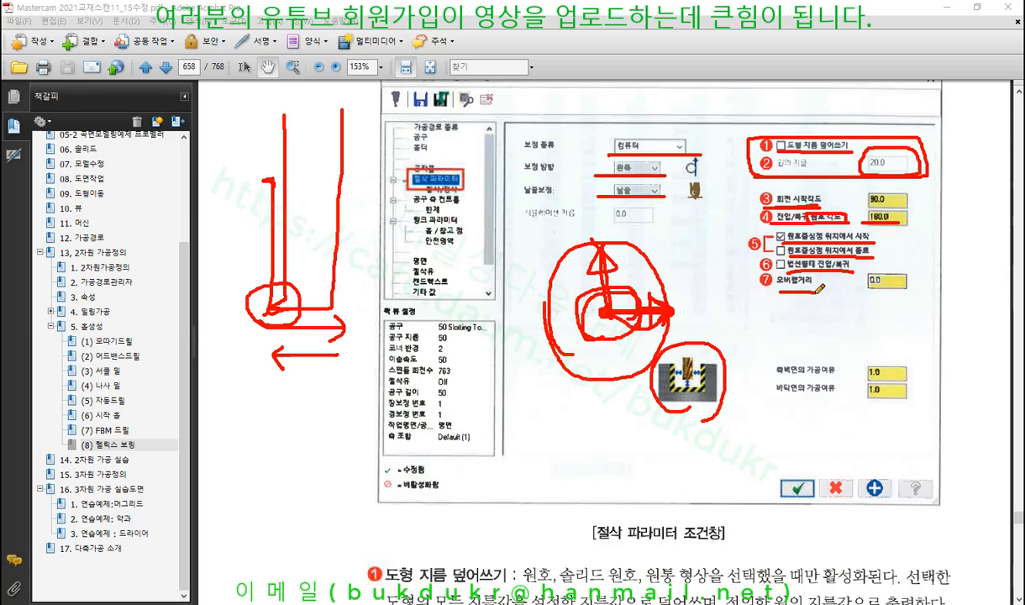
left_click_drag(868, 291, 899, 291)
left_click_drag(766, 376, 836, 375)
left_click_drag(767, 403, 841, 401)
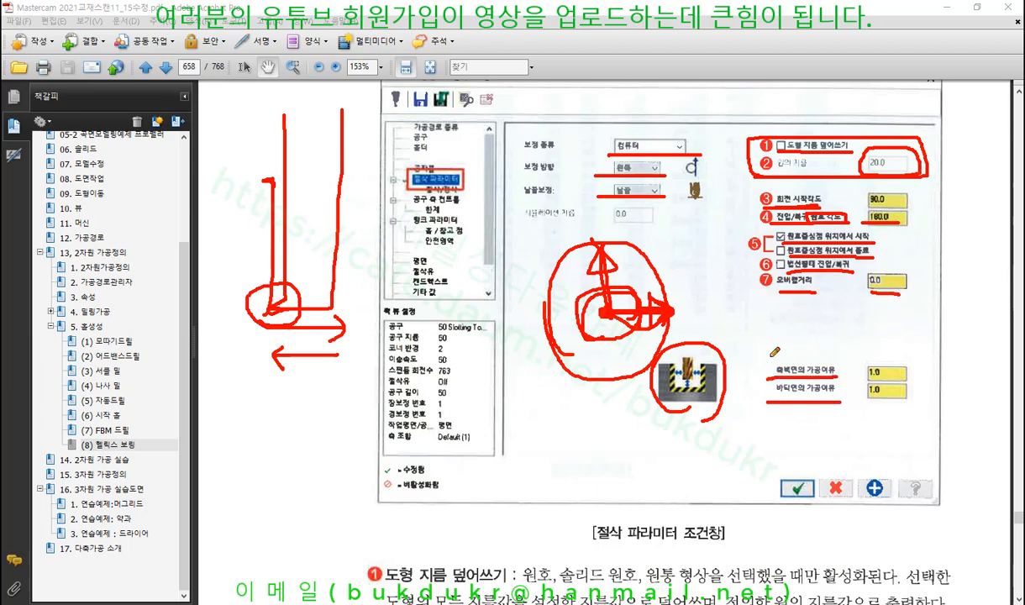
right_click(697, 265)
left_click(749, 396)
Trace the upper helix loops on the 황삭/정삭 dialog picture and mark one turn's spacing with two extension lines and opposing arrows.
scroll(749, 396, "down", 10)
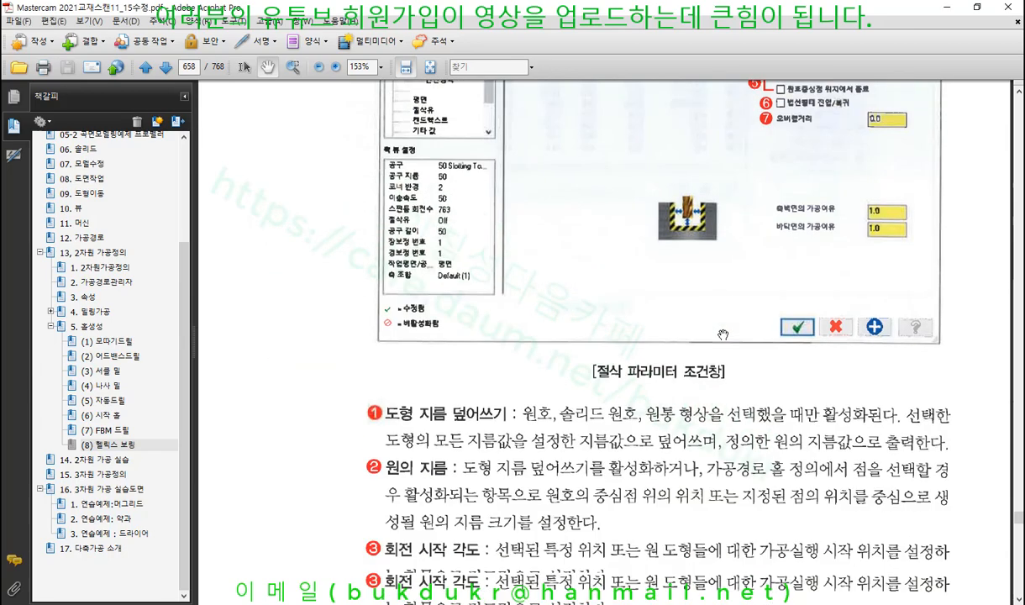
scroll(733, 331, "down", 6)
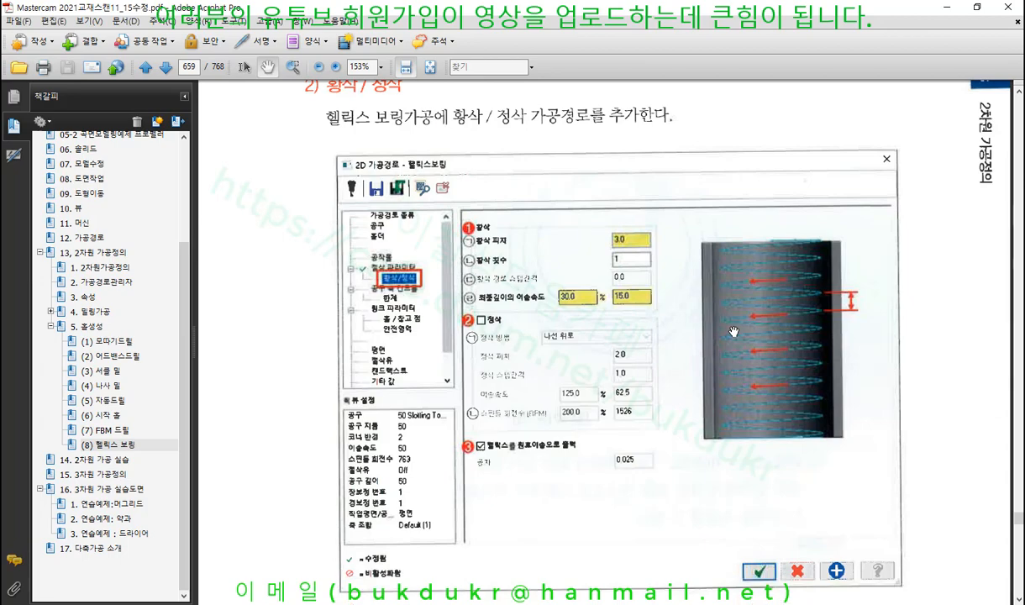
scroll(753, 311, "up", 1)
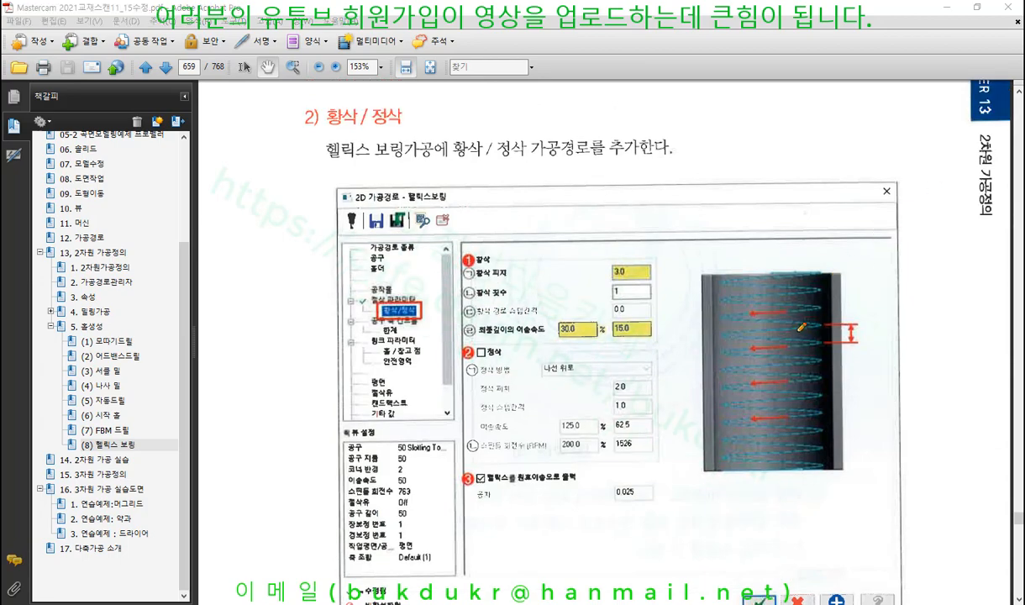
mouse_move(817, 276)
left_mouse_down()
mouse_move(721, 280)
mouse_move(727, 290)
mouse_move(782, 294)
mouse_move(725, 315)
mouse_move(806, 311)
mouse_move(698, 323)
mouse_move(907, 344)
left_mouse_up()
left_click_drag(818, 362, 922, 361)
left_click_drag(886, 327, 889, 414)
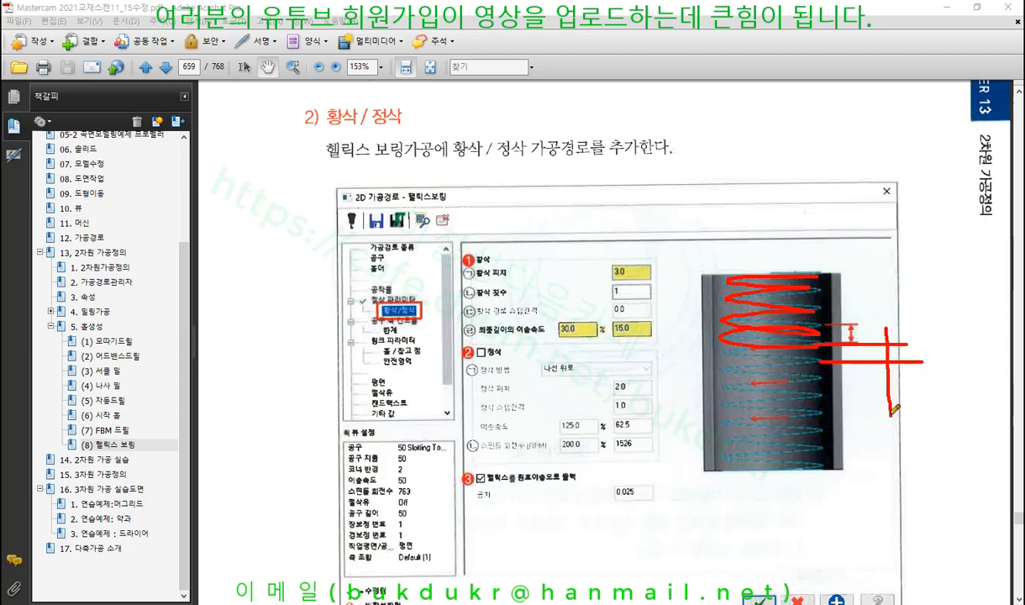
mouse_move(888, 365)
left_mouse_down()
mouse_move(876, 384)
mouse_move(902, 375)
left_mouse_up()
mouse_move(874, 328)
left_mouse_down()
mouse_move(886, 343)
mouse_move(897, 326)
mouse_move(960, 340)
mouse_move(937, 361)
left_mouse_up()
Handwrite the label 피치 beside the pitch arrows and underline it.
left_click_drag(943, 346, 959, 409)
mouse_move(965, 338)
left_mouse_down()
mouse_move(973, 342)
mouse_move(962, 368)
left_mouse_up()
left_click_drag(969, 357, 983, 388)
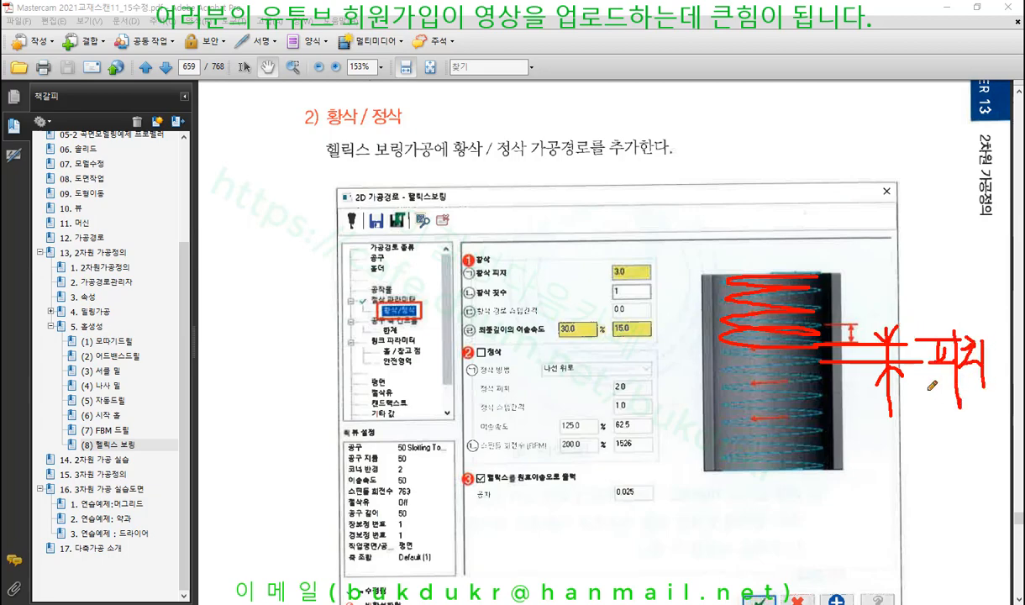
left_click_drag(919, 387, 991, 388)
Frame the 황삭 피치 and 최종깊이의 이송속도 values, underline 황삭 횟수 and 정삭 방법, and outline the 정삭 option.
mouse_move(572, 271)
left_mouse_down()
mouse_move(648, 273)
mouse_move(576, 259)
mouse_move(599, 281)
left_mouse_up()
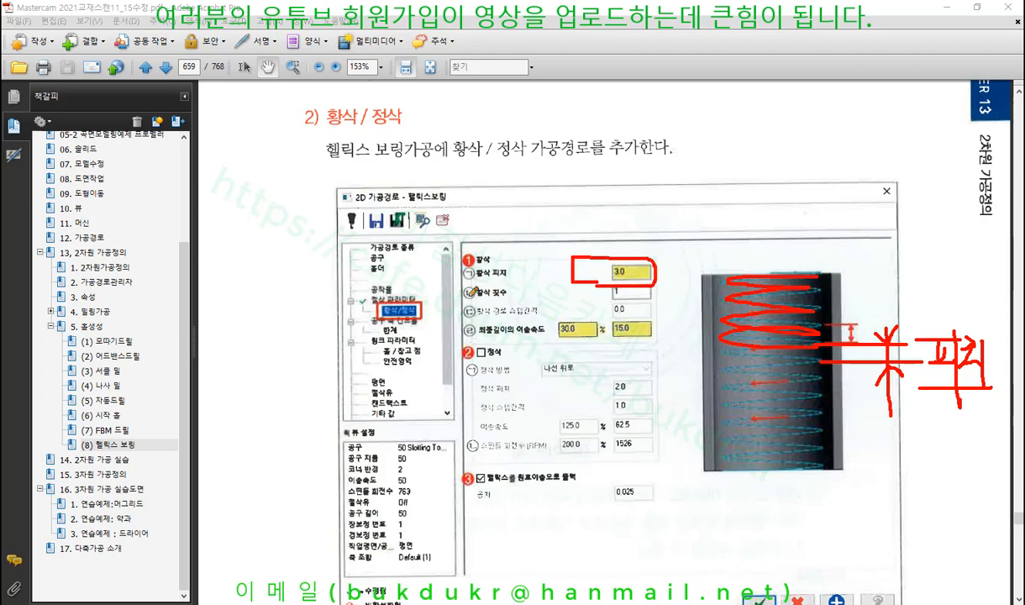
left_click_drag(466, 295, 506, 294)
left_click_drag(464, 336, 554, 335)
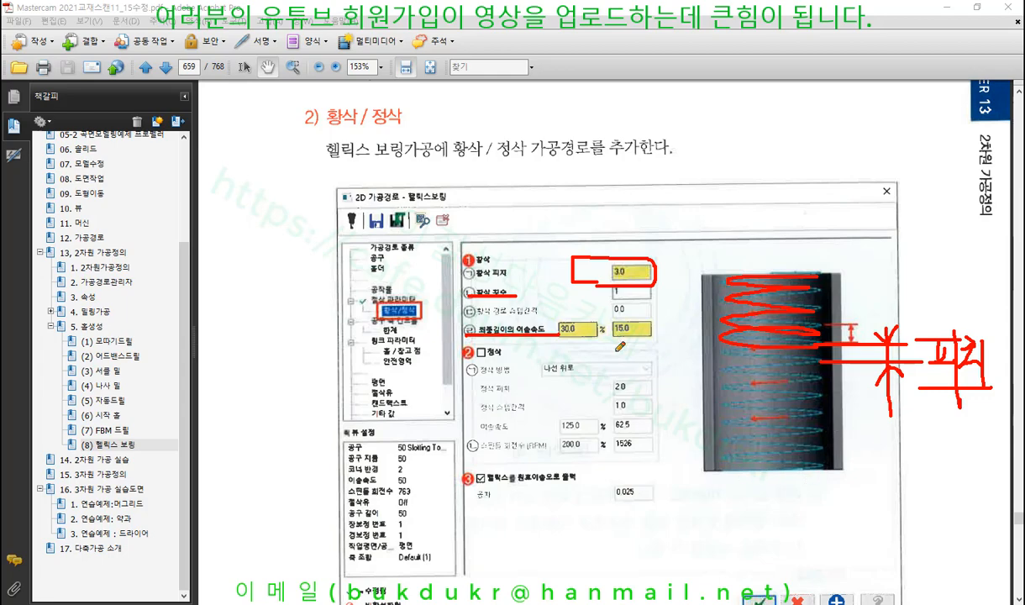
mouse_move(559, 333)
left_mouse_down()
mouse_move(652, 335)
mouse_move(584, 317)
mouse_move(561, 329)
left_mouse_up()
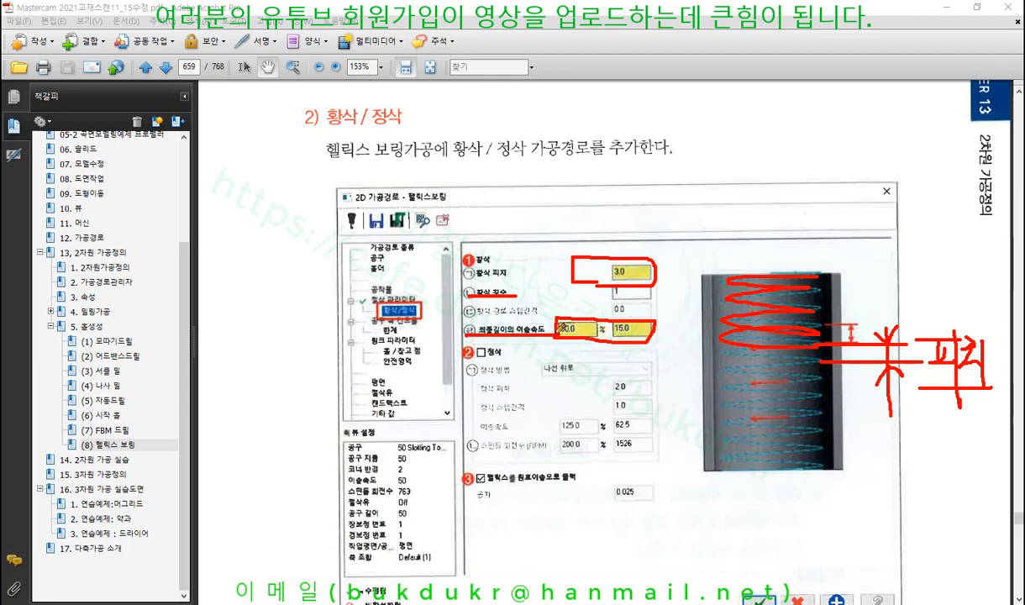
mouse_move(466, 365)
left_mouse_down()
mouse_move(524, 362)
mouse_move(473, 346)
mouse_move(604, 381)
left_mouse_up()
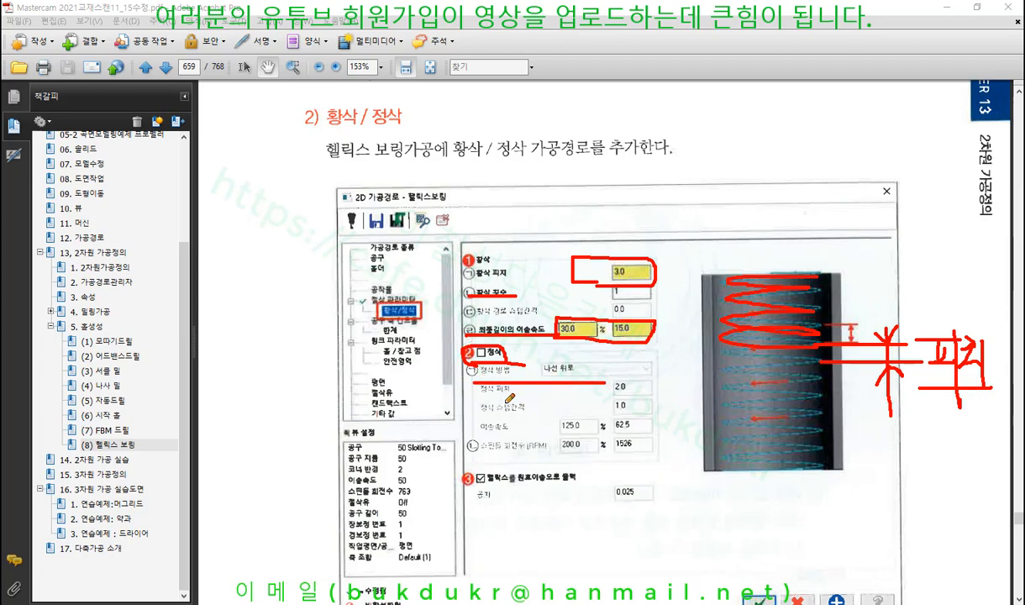
Underline 헬릭스를 원호이송으로 출력, handwrite boxed notes G02/G03 and G01 beside it, and close the drawing overlay.
left_click_drag(463, 473, 590, 480)
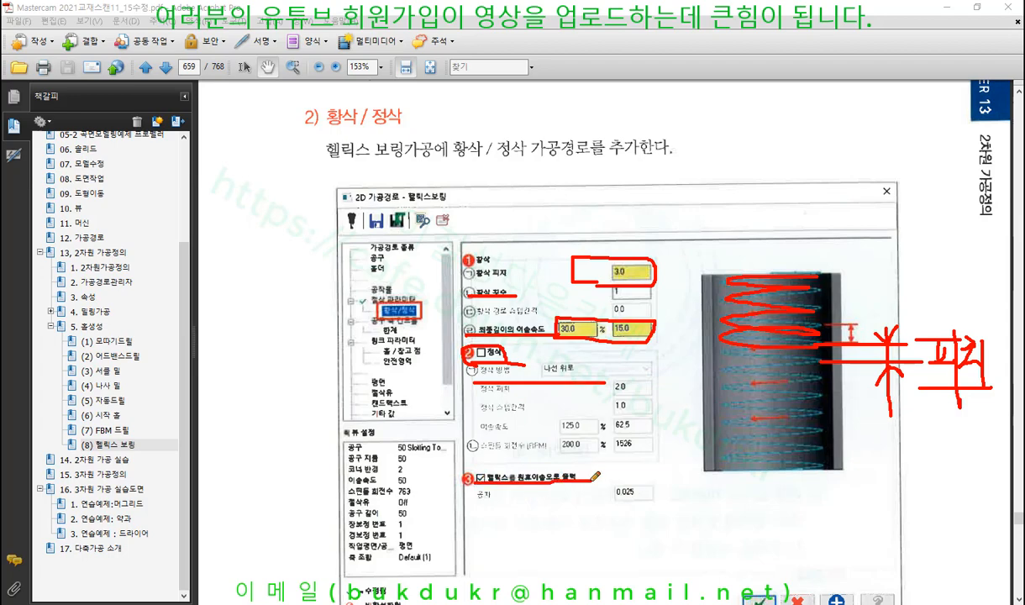
mouse_move(704, 473)
left_mouse_down()
mouse_move(677, 522)
mouse_move(687, 479)
mouse_move(700, 468)
mouse_move(733, 485)
mouse_move(808, 481)
mouse_move(798, 494)
mouse_move(844, 470)
mouse_move(882, 512)
mouse_move(623, 495)
mouse_move(756, 440)
mouse_move(918, 522)
left_mouse_up()
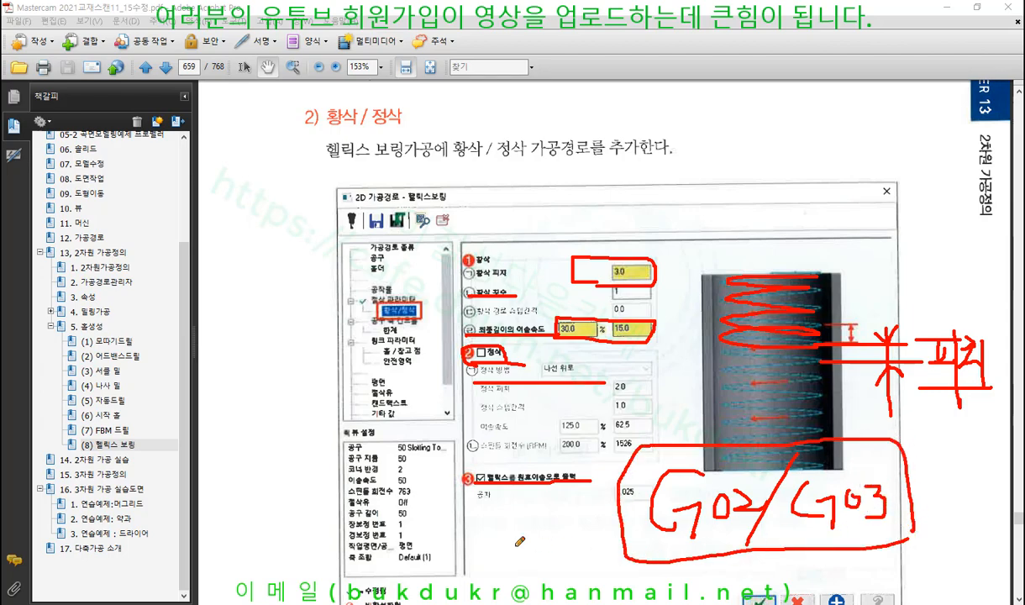
mouse_move(497, 535)
left_mouse_down()
mouse_move(470, 556)
mouse_move(512, 575)
mouse_move(547, 542)
mouse_move(504, 555)
mouse_move(563, 554)
mouse_move(457, 520)
mouse_move(465, 584)
left_mouse_up()
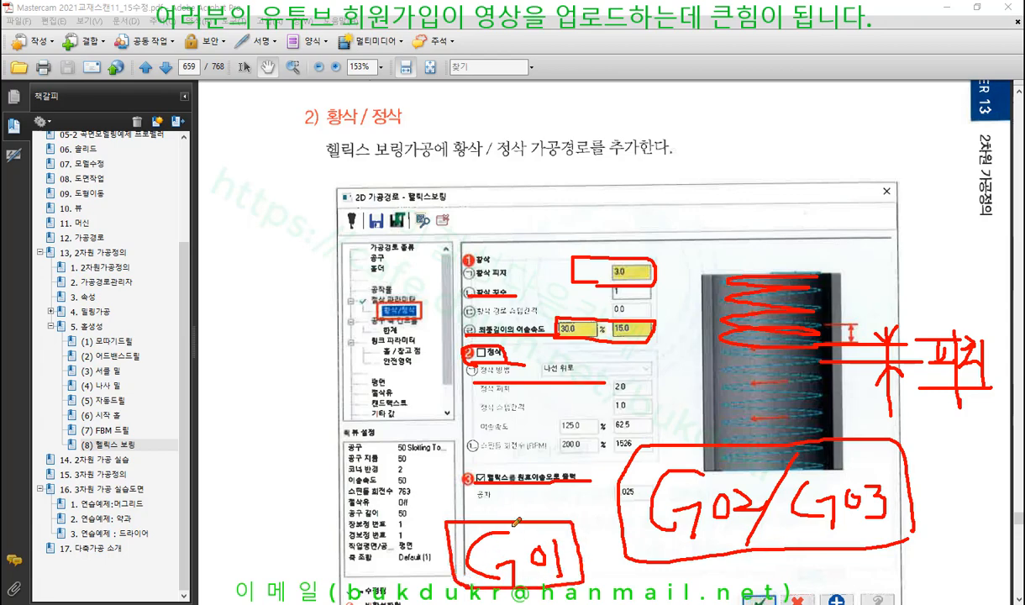
right_click(591, 260)
left_click(617, 401)
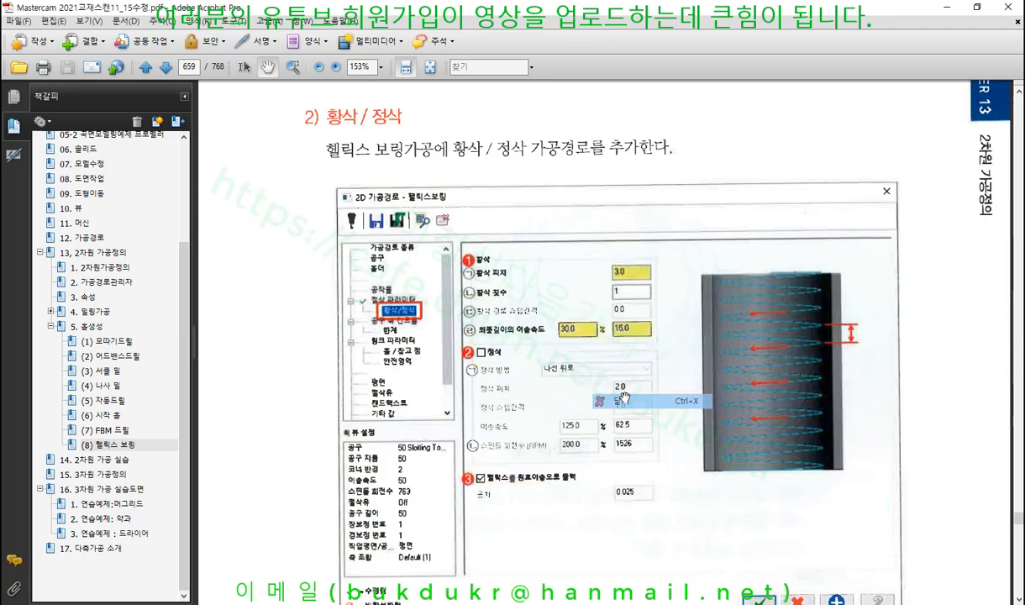
Mark the two Pitch limit lines in red on the 피치 예 figure of page 659, and close the drawing overlay.
scroll(621, 386, "down", 10)
scroll(621, 386, "down", 3)
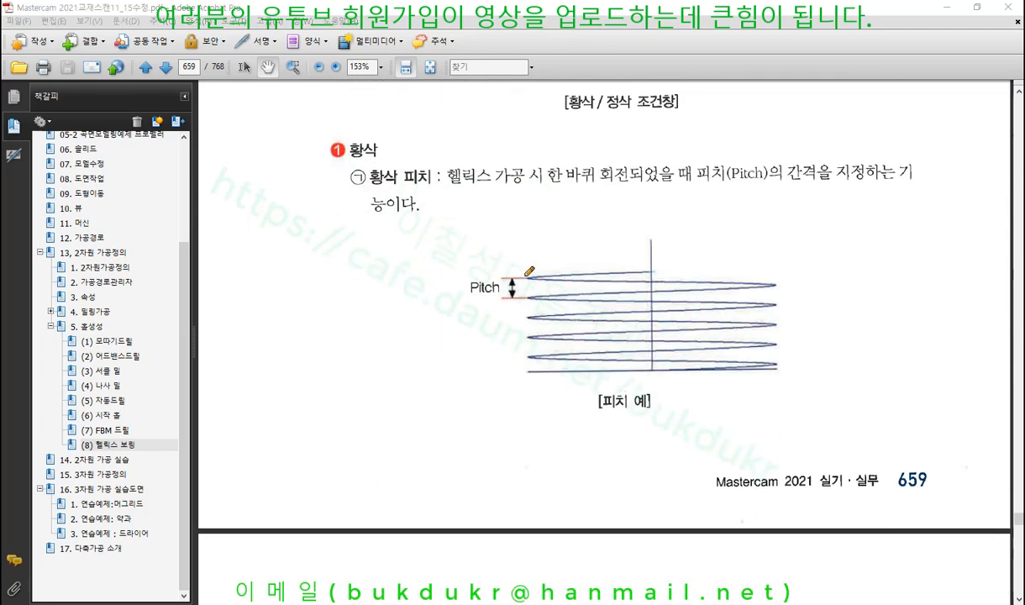
mouse_move(527, 274)
left_mouse_down()
mouse_move(473, 275)
mouse_move(500, 300)
left_mouse_up()
right_click(715, 207)
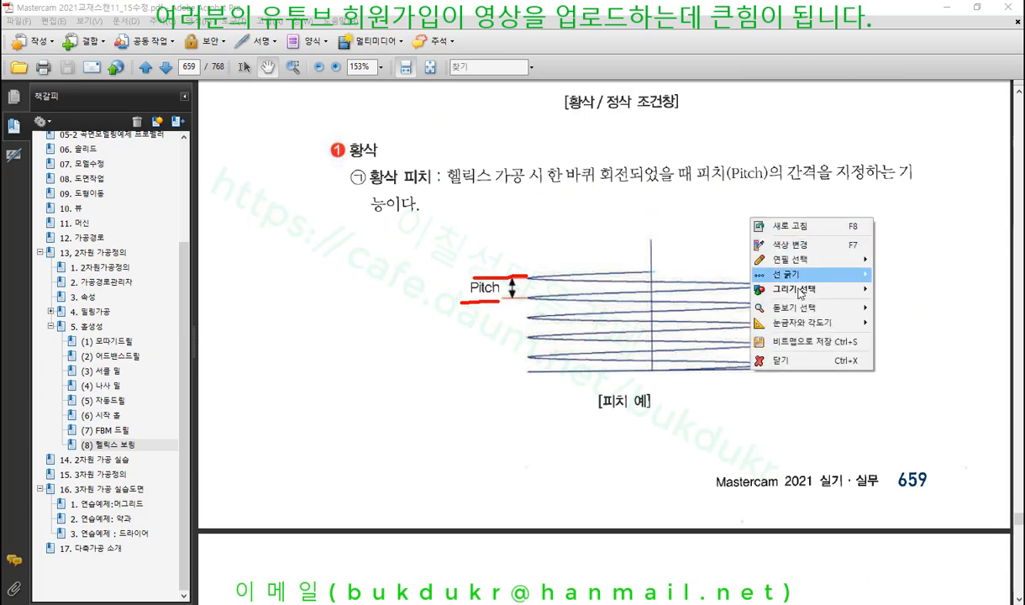
left_click(765, 351)
On page 660, underline 황삭횟수 and 공구 직경, and mark the three roughing path levels and a tool circle in the figure.
scroll(770, 327, "down", 10)
scroll(770, 327, "down", 3)
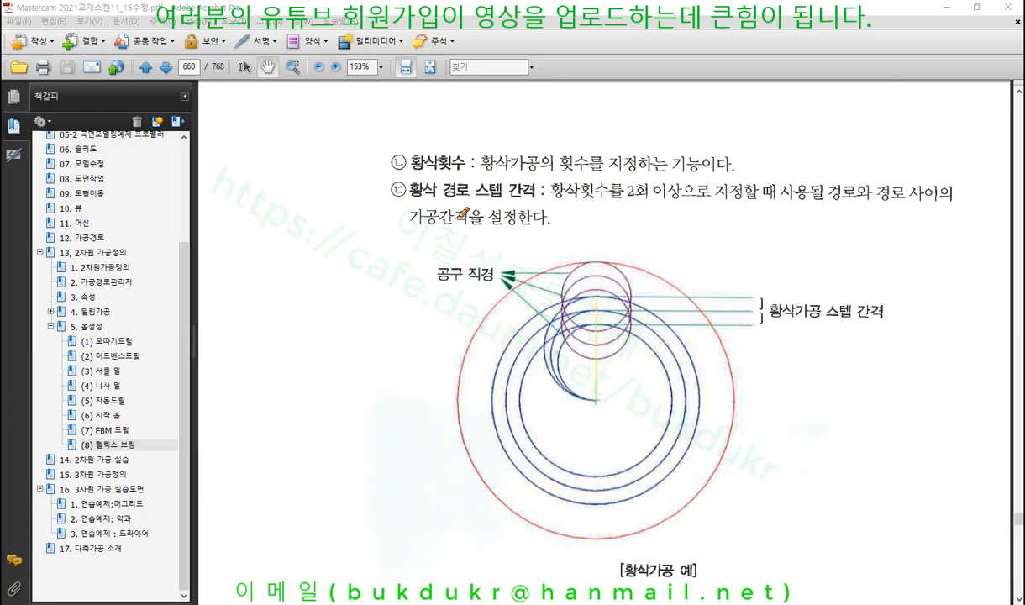
left_click_drag(405, 177, 486, 175)
mouse_move(592, 296)
left_mouse_down()
mouse_move(621, 295)
mouse_move(619, 327)
left_mouse_up()
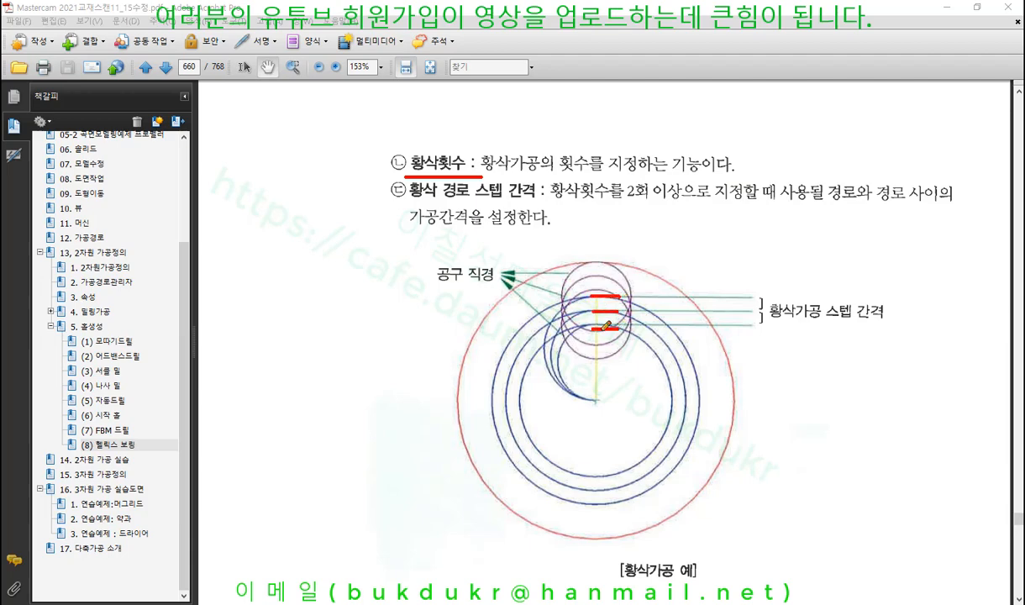
left_click_drag(605, 284, 574, 285)
left_click_drag(431, 289, 501, 290)
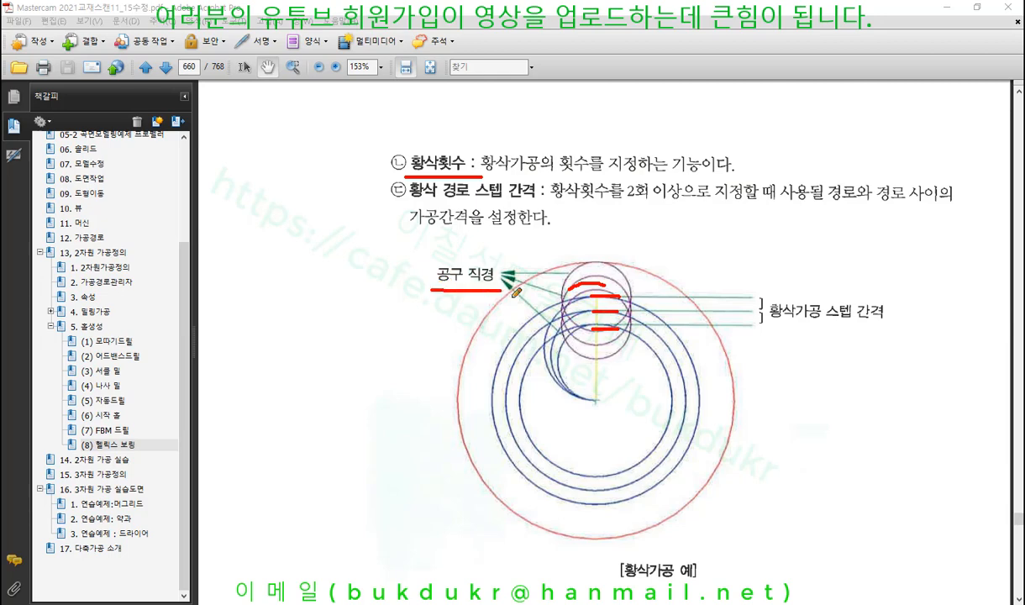
Underline the figure caption and 황삭 경로 스텝 간격, tick the three path circles, frame 황삭가공 스텝 간격, and close the overlay.
left_click_drag(608, 591, 714, 589)
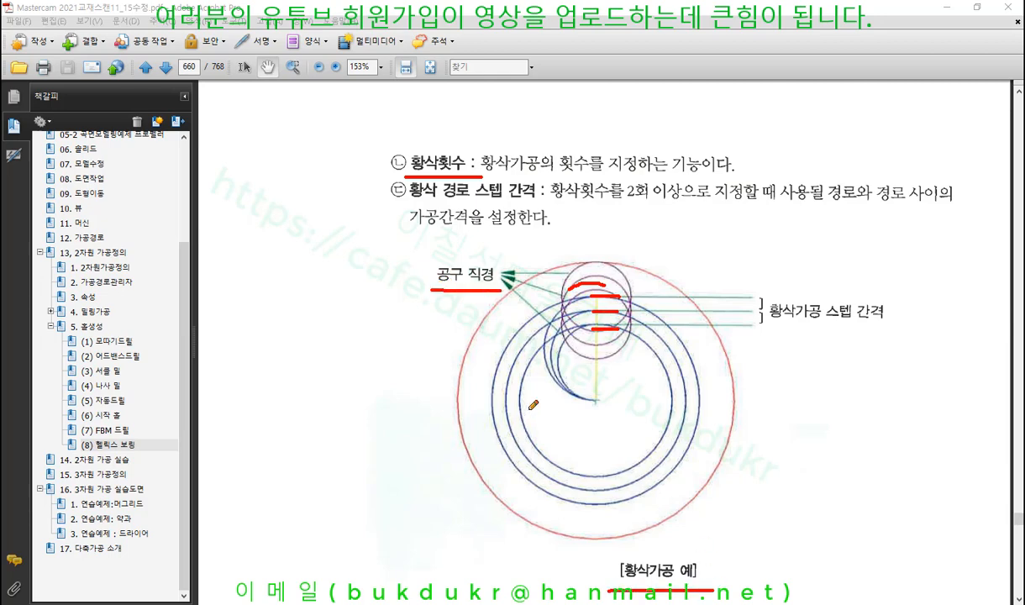
mouse_move(528, 409)
left_mouse_down()
mouse_move(515, 423)
mouse_move(487, 413)
left_mouse_up()
mouse_move(780, 318)
left_mouse_down()
mouse_move(853, 321)
mouse_move(811, 301)
mouse_move(768, 307)
mouse_move(781, 312)
left_mouse_up()
left_click_drag(411, 201, 508, 209)
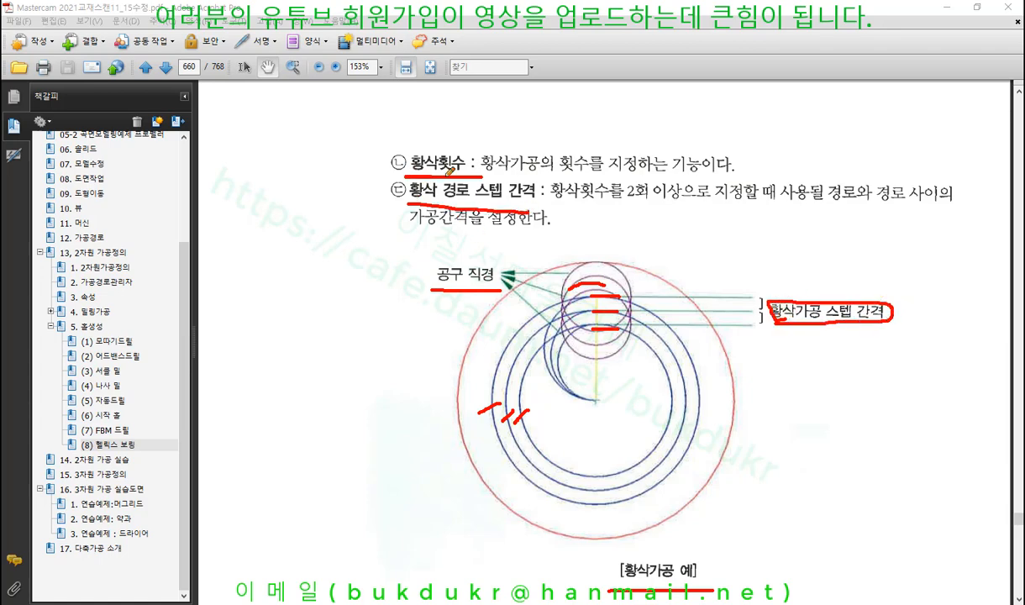
right_click(836, 393)
left_click(853, 507)
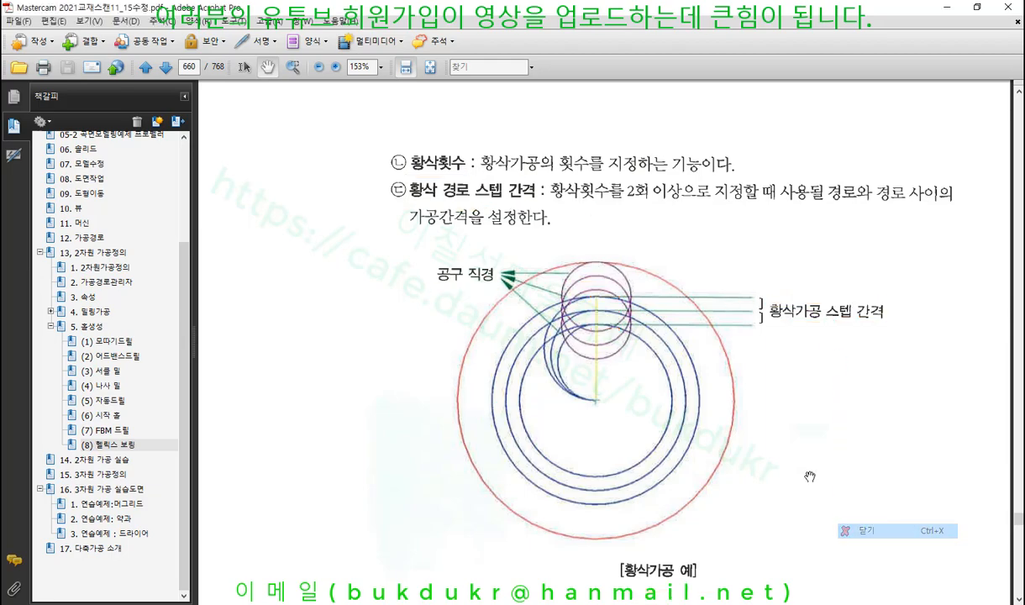
Beside the 정삭 section on page 660, sketch in red a helix between two hole walls, with a centre line and a wider finishing spiral.
scroll(739, 413, "down", 10)
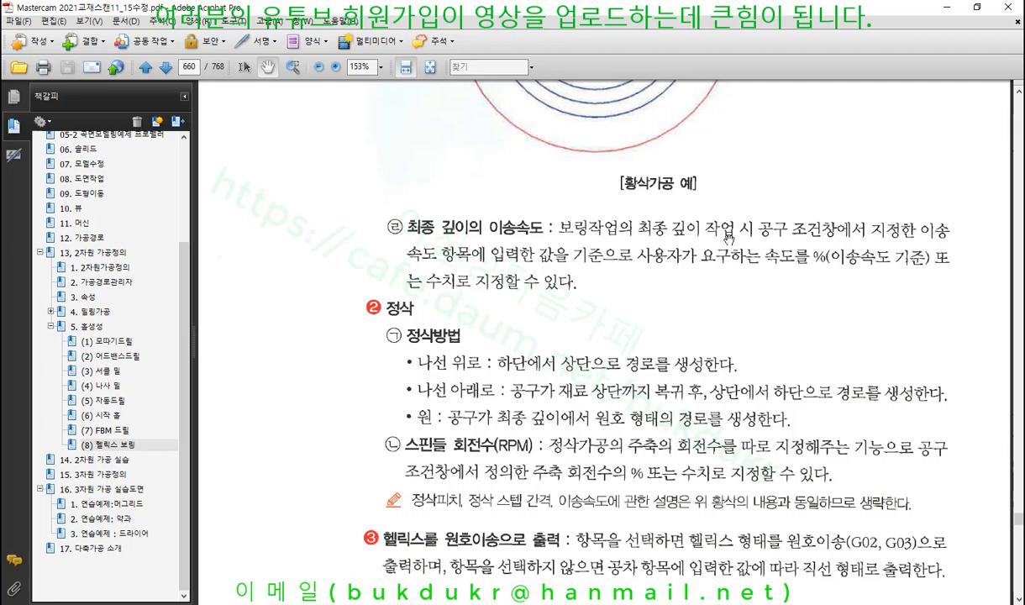
scroll(654, 288, "down", 3)
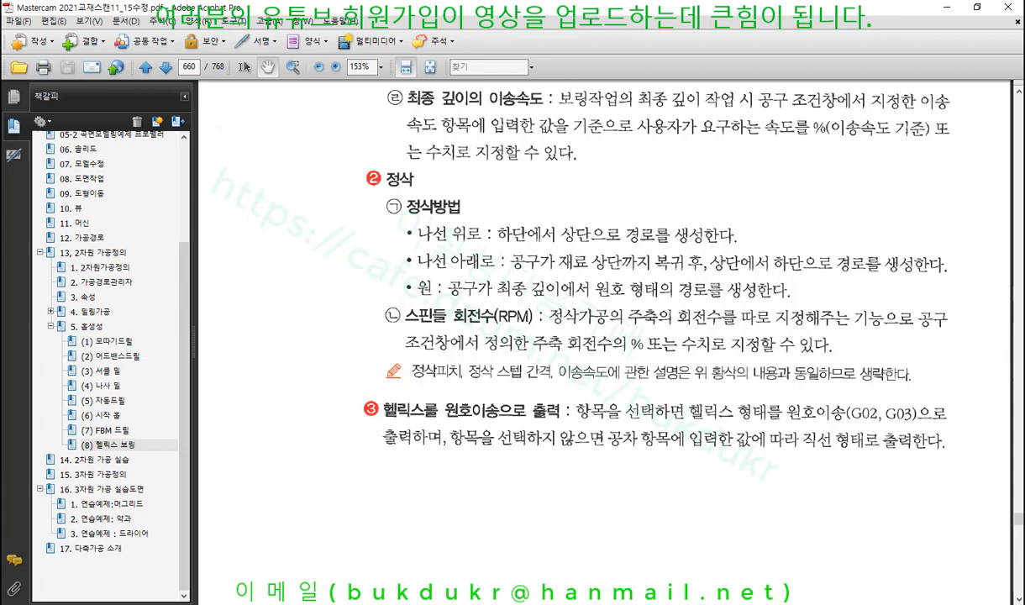
key("ctrl+2")
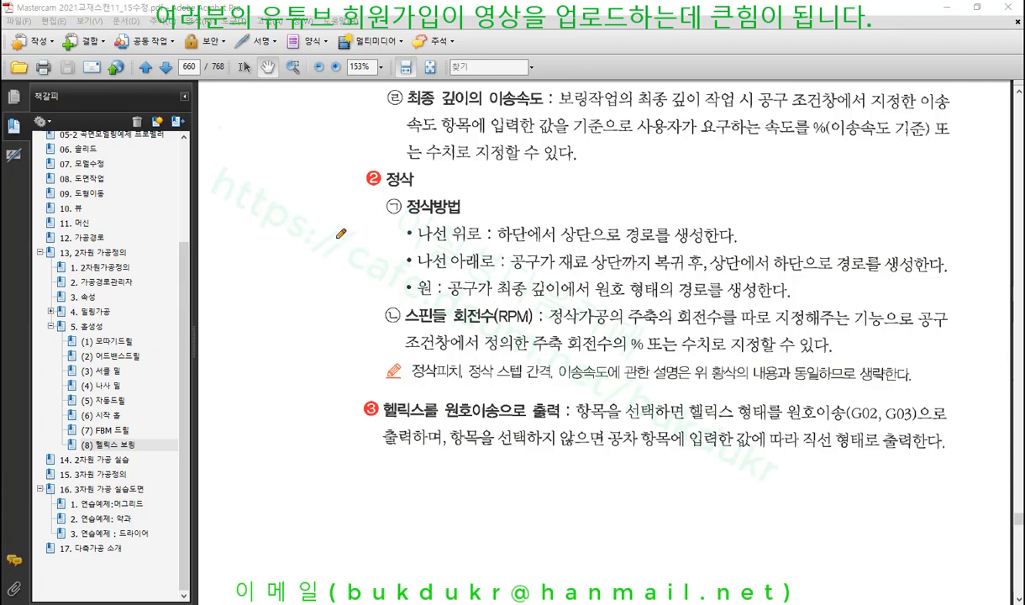
mouse_move(322, 225)
left_mouse_down()
mouse_move(262, 231)
mouse_move(306, 257)
mouse_move(285, 267)
mouse_move(270, 310)
mouse_move(318, 294)
mouse_move(262, 315)
mouse_move(298, 357)
mouse_move(272, 342)
mouse_move(296, 382)
mouse_move(277, 357)
mouse_move(250, 397)
mouse_move(308, 421)
mouse_move(298, 430)
mouse_move(319, 428)
mouse_move(304, 432)
left_mouse_up()
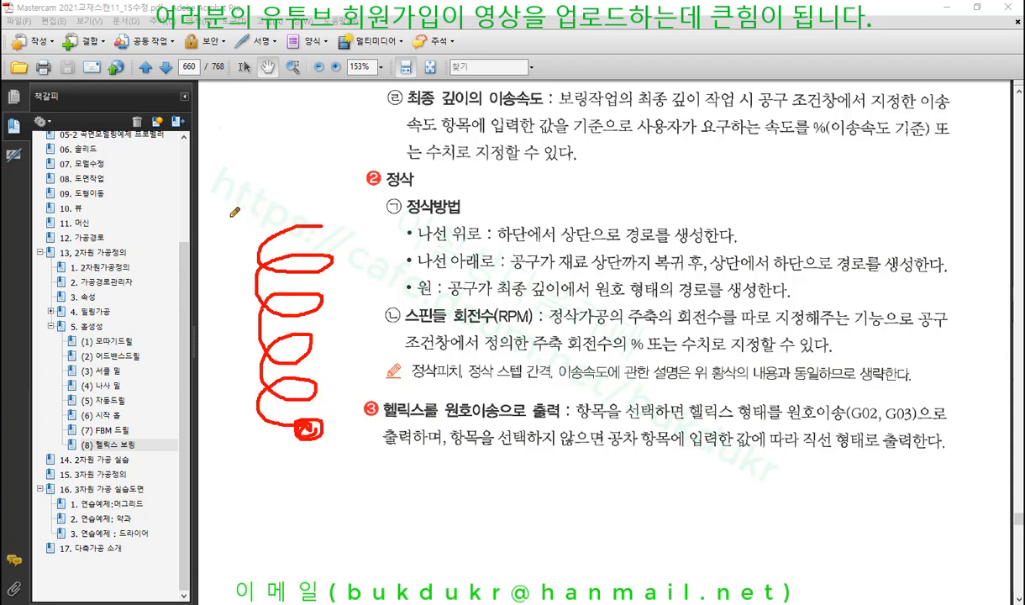
left_click_drag(232, 216, 231, 427)
left_click_drag(347, 217, 349, 417)
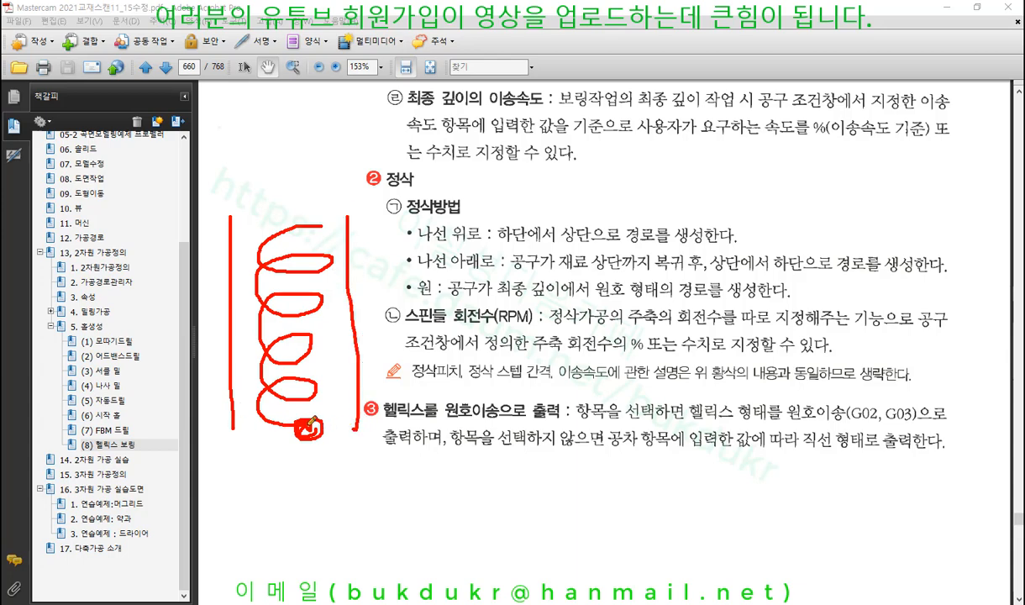
mouse_move(249, 438)
left_mouse_down()
mouse_move(251, 360)
mouse_move(251, 369)
left_mouse_up()
mouse_move(233, 432)
left_mouse_down()
mouse_move(284, 416)
mouse_move(286, 369)
mouse_move(301, 399)
mouse_move(251, 355)
mouse_move(311, 361)
mouse_move(302, 304)
mouse_move(215, 343)
mouse_move(343, 360)
left_mouse_up()
mouse_move(288, 450)
left_mouse_down()
mouse_move(281, 180)
mouse_move(240, 198)
mouse_move(330, 239)
mouse_move(235, 225)
mouse_move(323, 279)
mouse_move(247, 261)
mouse_move(360, 318)
left_mouse_up()
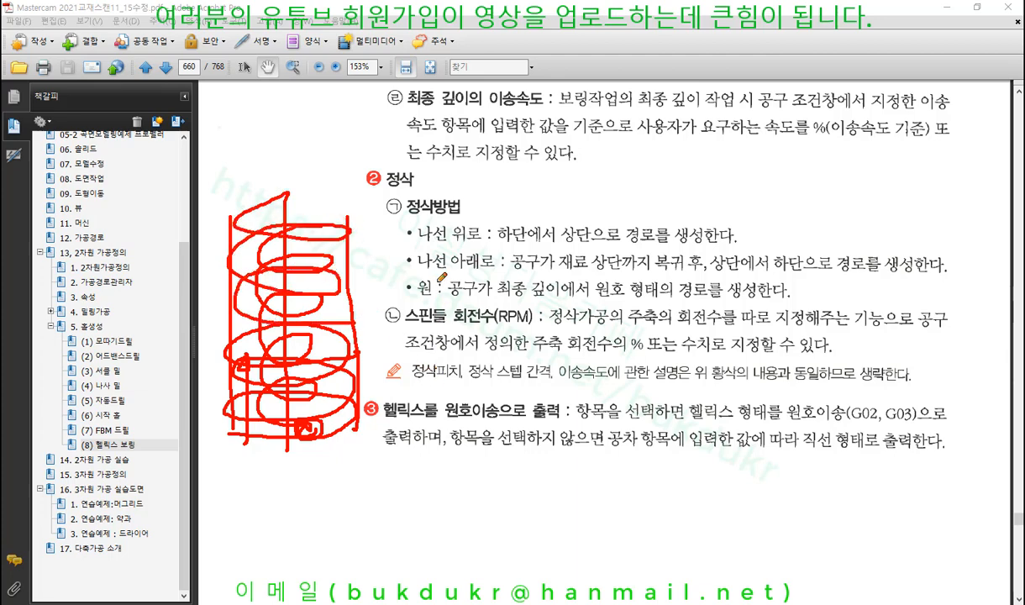
Underline 스핀들 회전수(RPM), the 정삭피치 note, 헬릭스를 원호이송으로 출력 and part of its description, bracket the finishing items, and close the drawing overlay.
left_click_drag(410, 321, 503, 328)
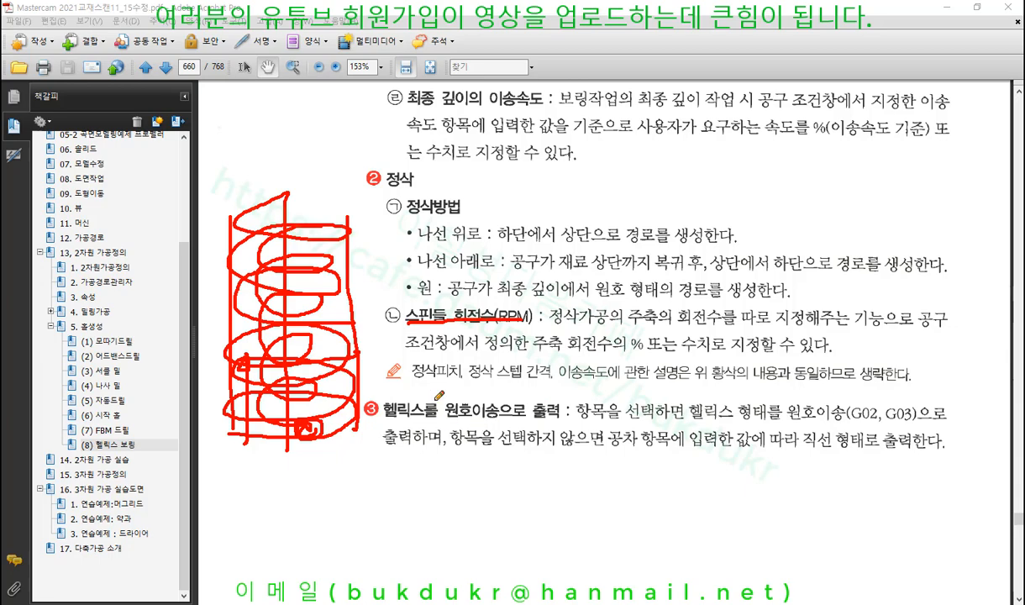
left_click_drag(411, 380, 843, 379)
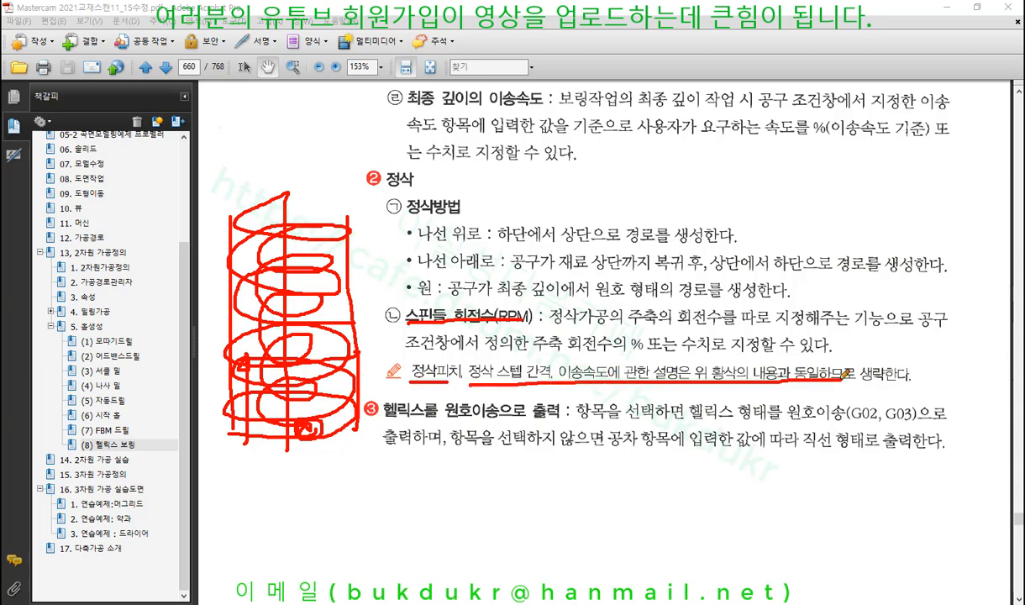
mouse_move(389, 217)
left_mouse_down()
mouse_move(389, 387)
mouse_move(467, 416)
mouse_move(566, 415)
left_mouse_up()
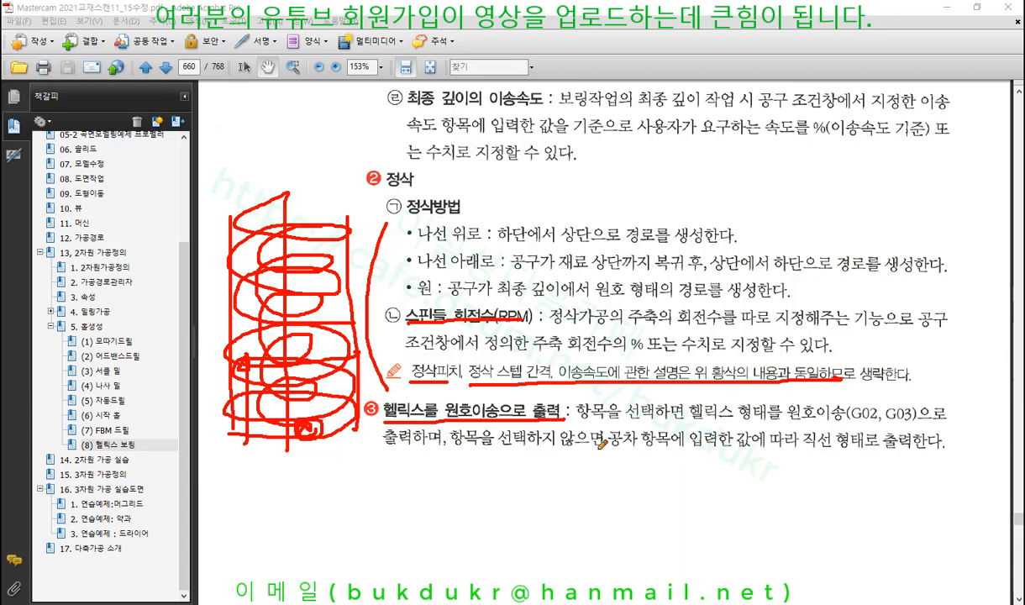
left_click_drag(536, 457, 666, 460)
right_click(815, 421)
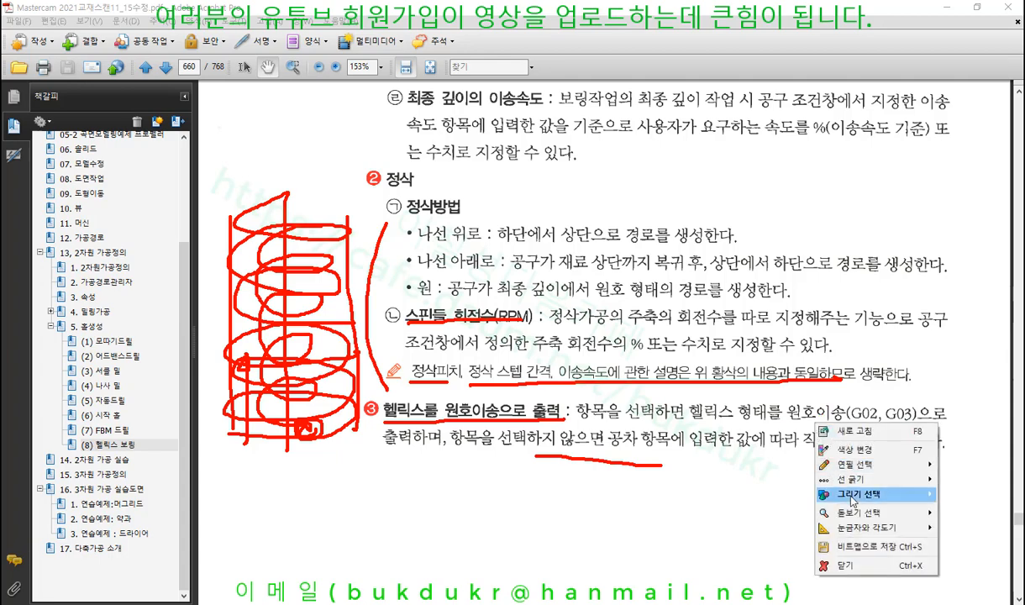
left_click(848, 567)
scroll(652, 358, "down", 4)
scroll(651, 359, "down", 1)
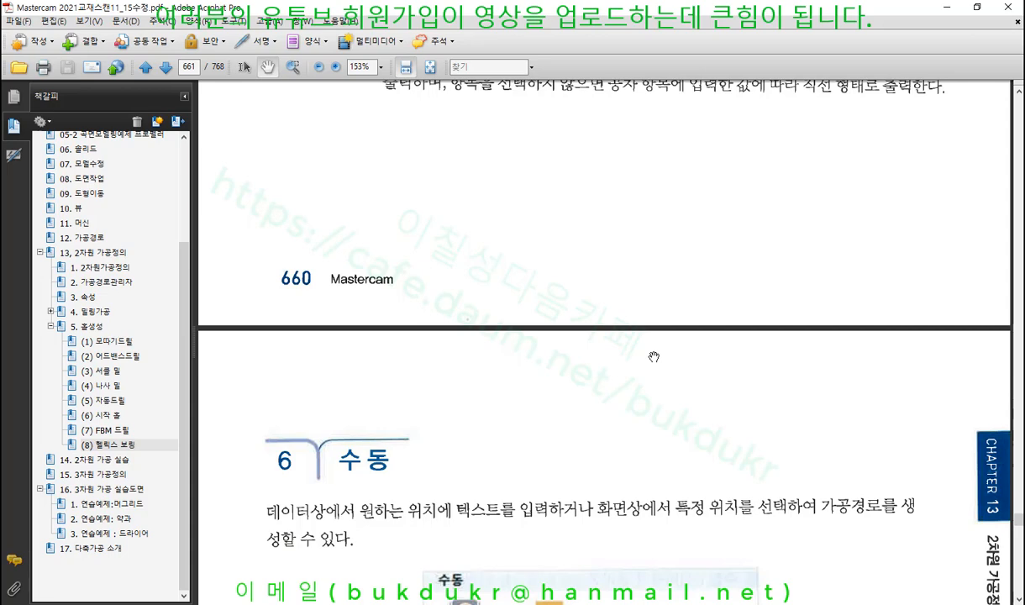
scroll(653, 357, "up", 5)
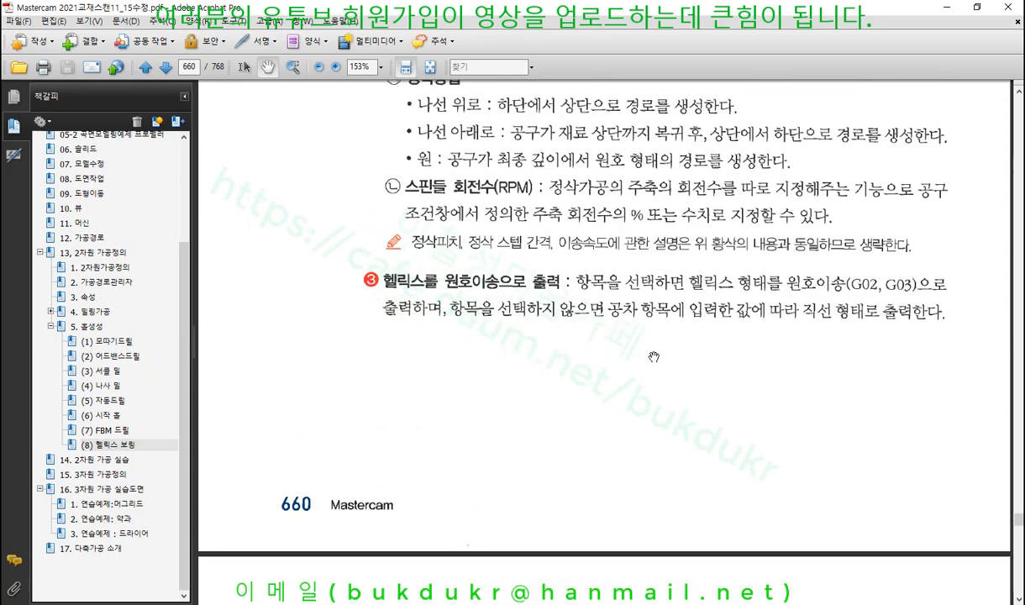
scroll(654, 357, "up", 2)
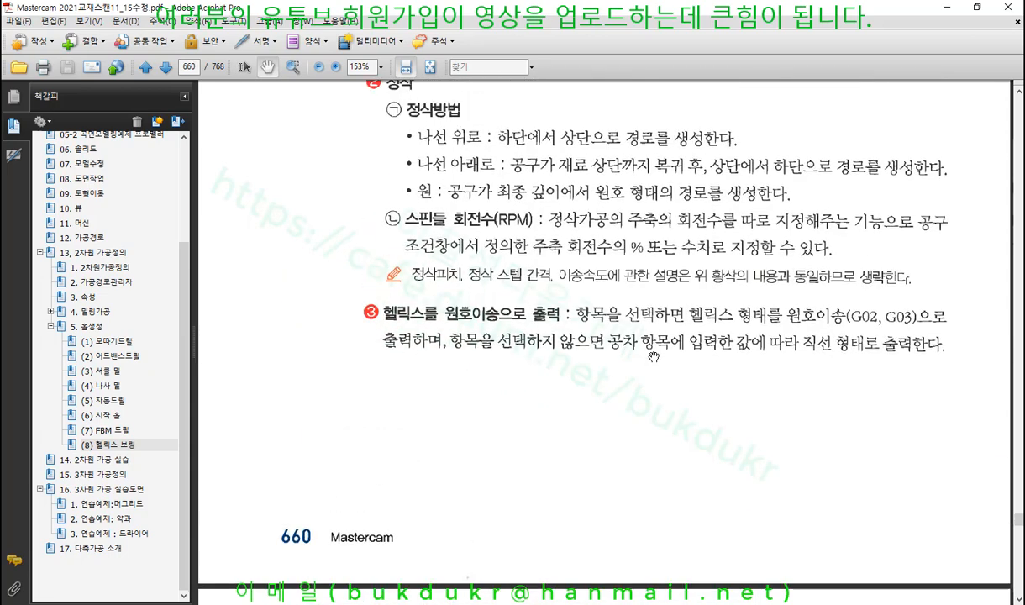
scroll(653, 357, "up", 2)
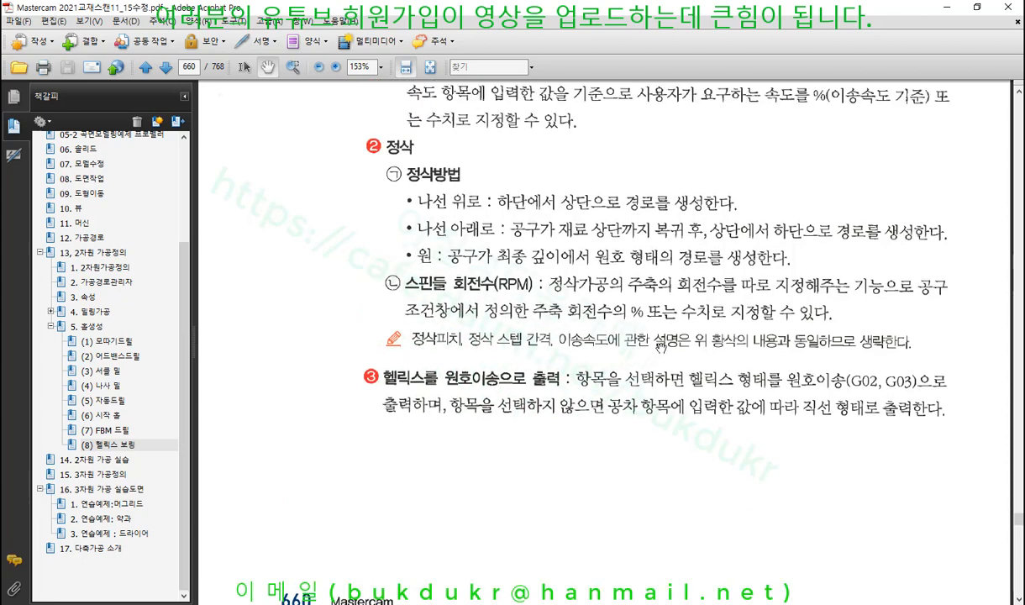
Switch to Mastercam and place a solid block centred on the origin, about 320 mm long, 208 mm wide and 241 mm deep downward.
key("alt+Tab")
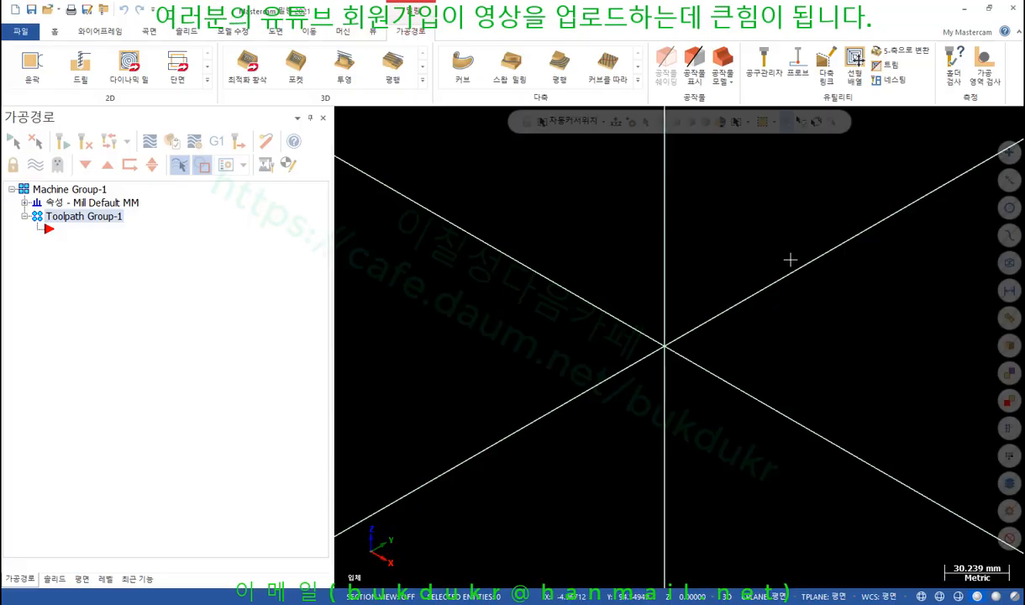
scroll(656, 272, "down", 2)
scroll(617, 294, "down", 2)
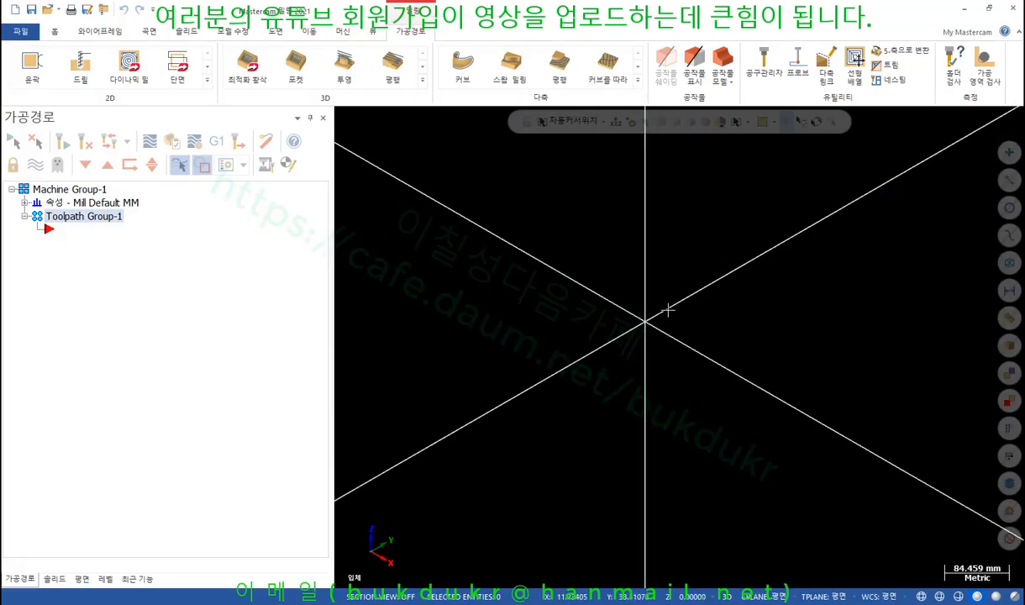
left_click(187, 31)
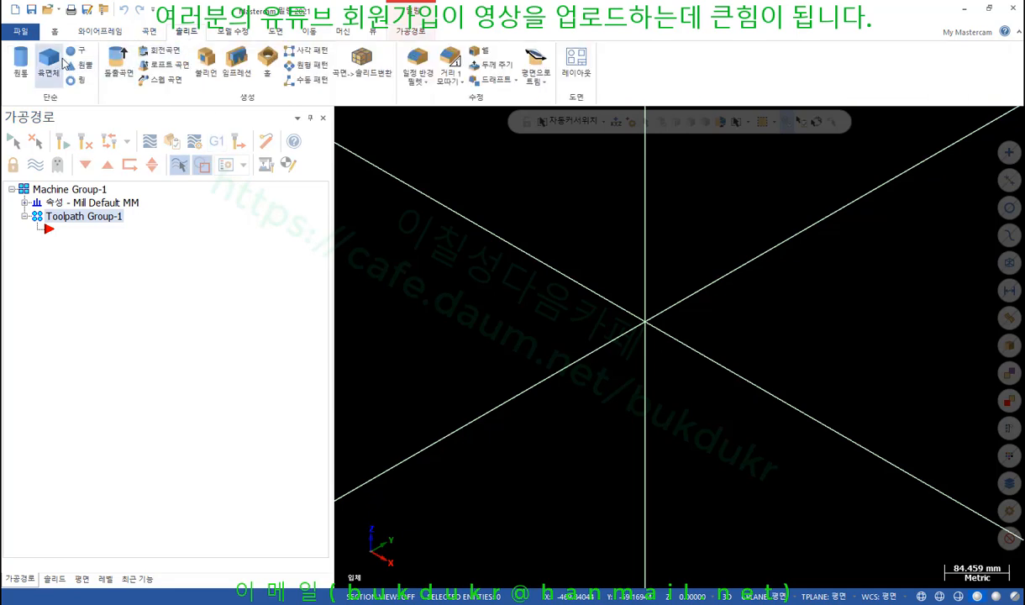
left_click(48, 63)
left_click(118, 316)
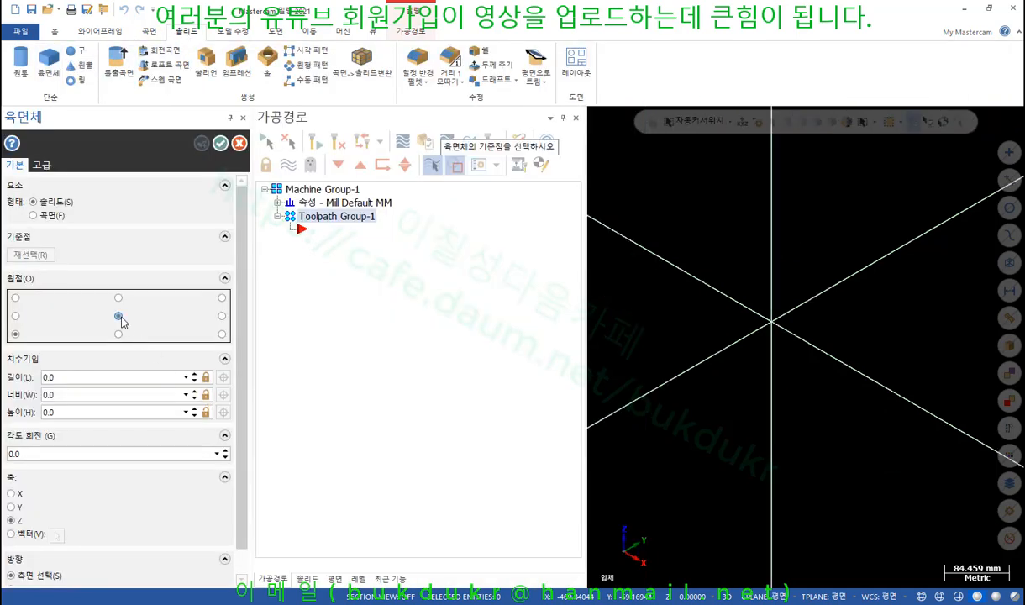
left_click(771, 322)
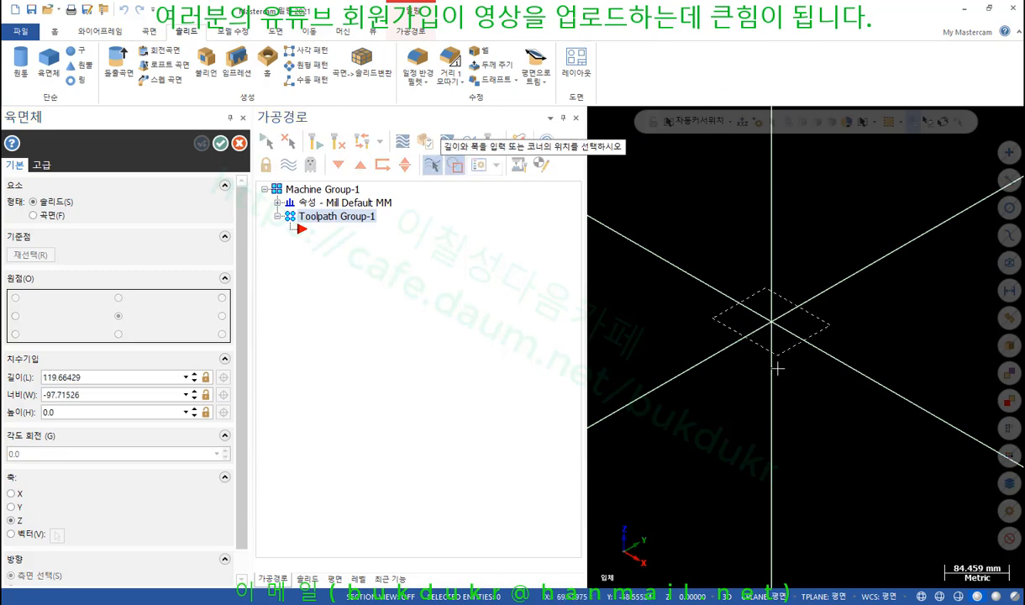
left_click(801, 405)
left_click(792, 486)
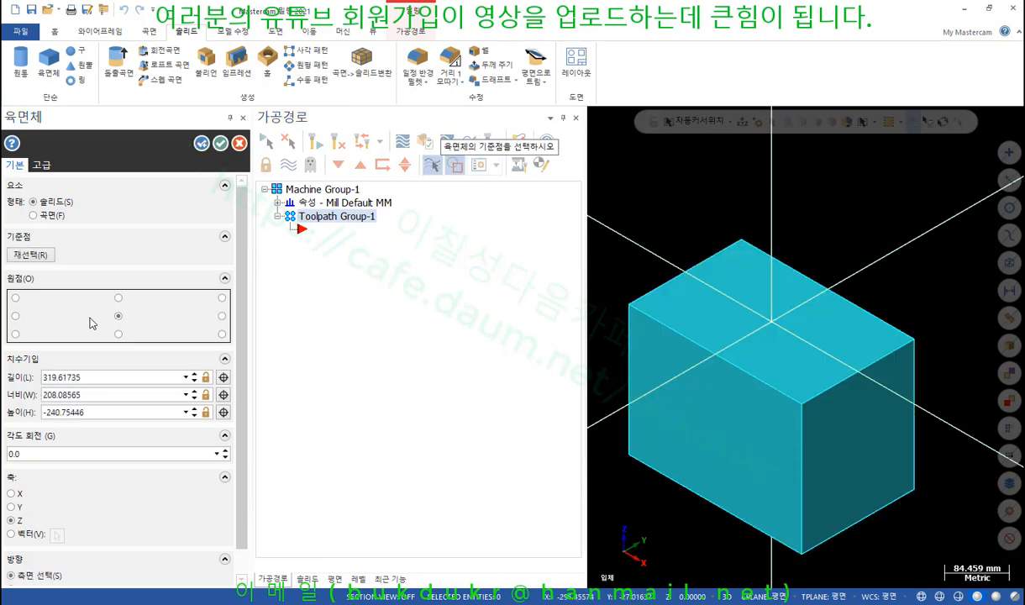
Set the block's length to 100, width to 100 and height to 50 mm, and accept it.
left_click(108, 376)
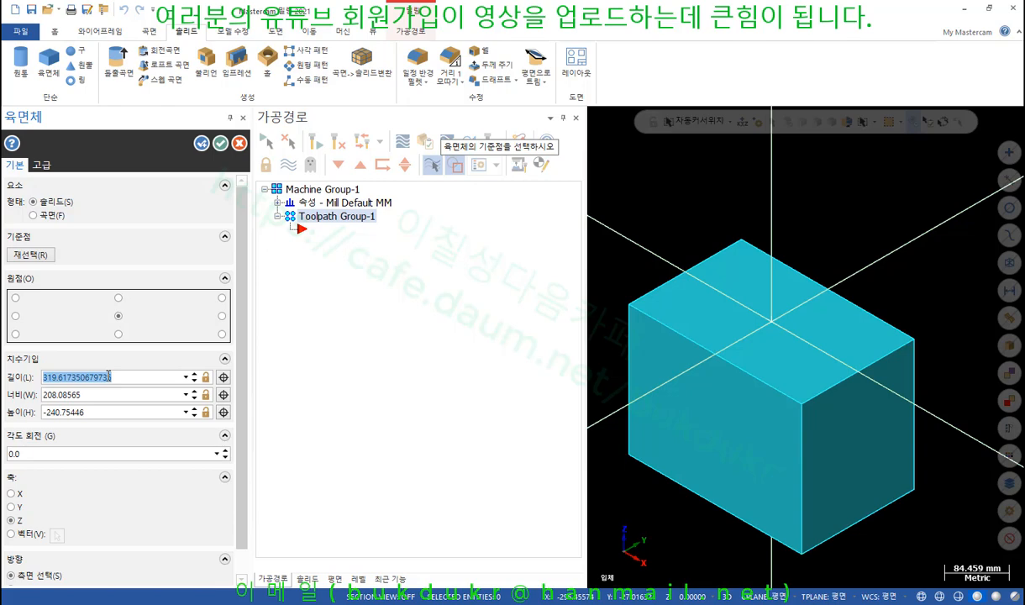
type("10")
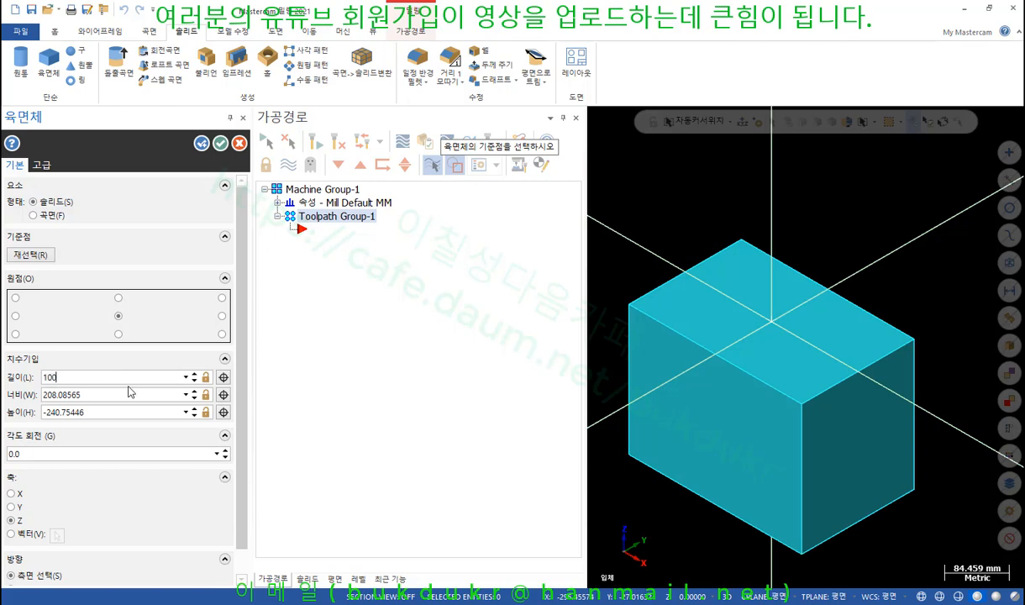
type("0")
left_click(129, 394)
type("100")
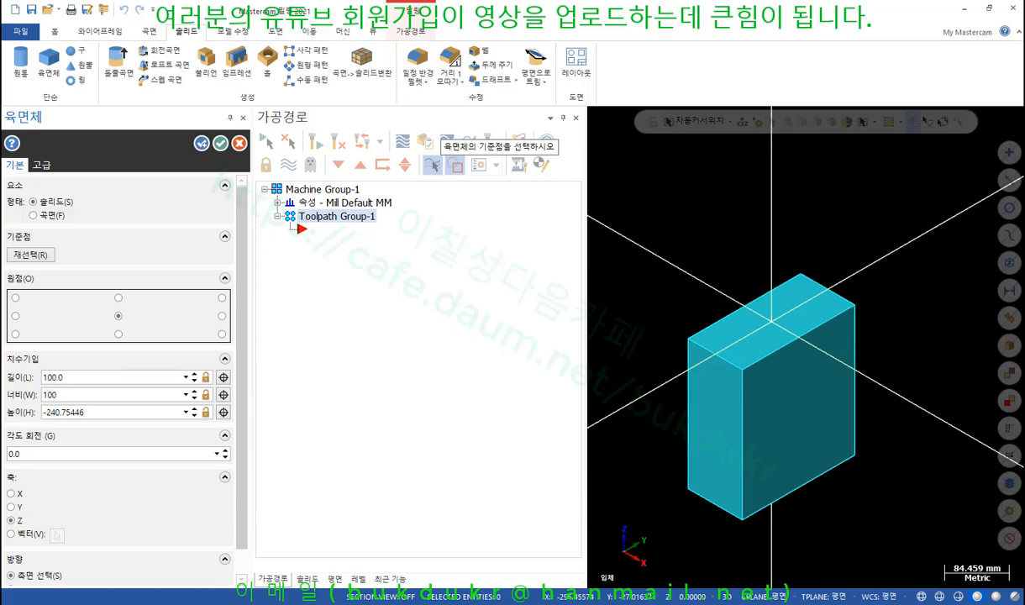
left_click(113, 413)
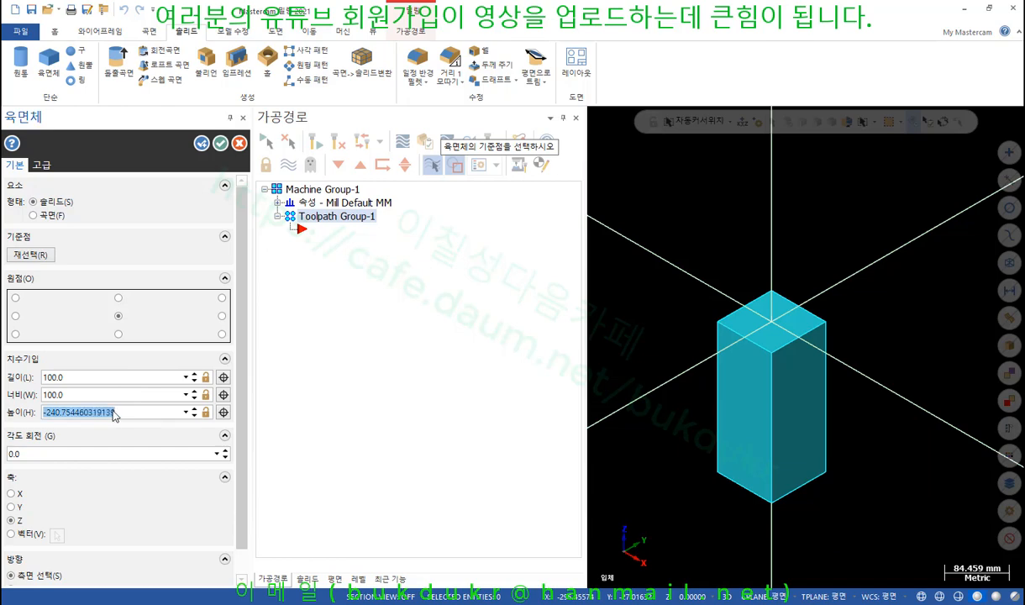
type("50")
key("Return")
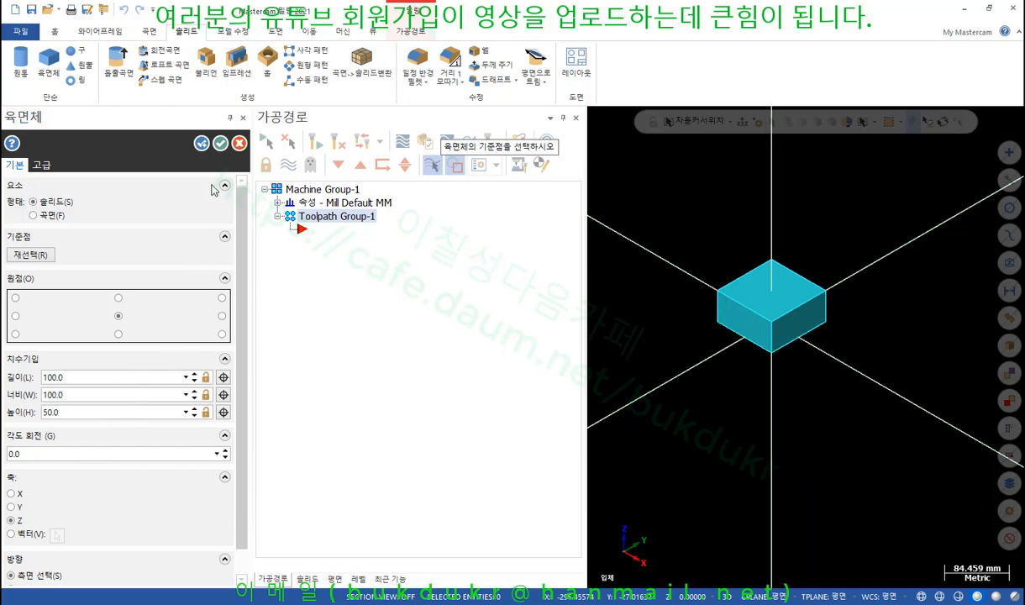
left_click(219, 143)
scroll(639, 269, "up", 5)
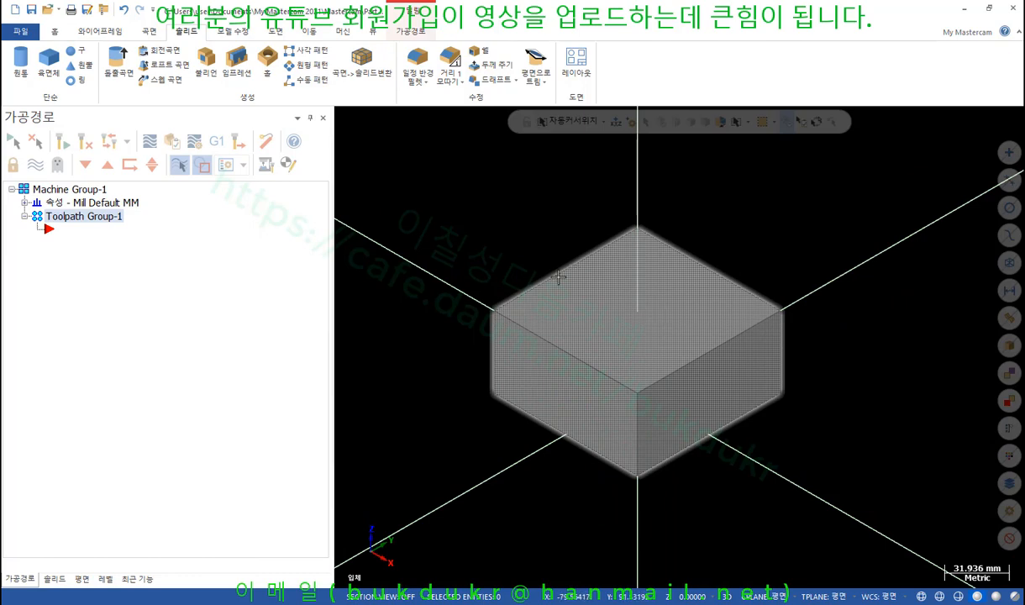
Display the block as wireframe and place a solid cylinder based at the origin, about 16 mm in radius and 123 mm high.
left_click(20, 60)
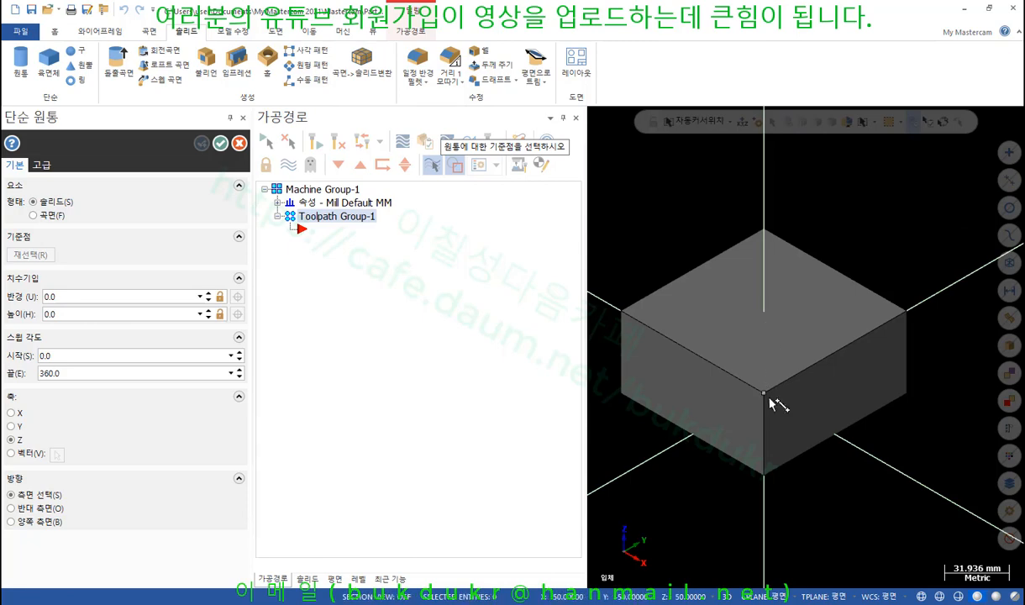
middle_click_drag(785, 406, 721, 404)
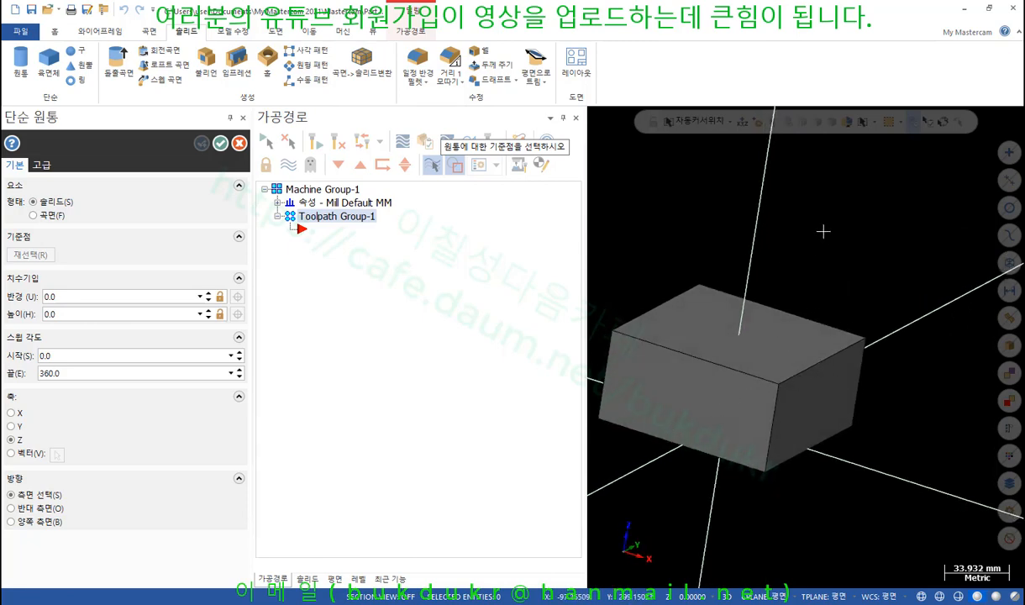
key("alt+s")
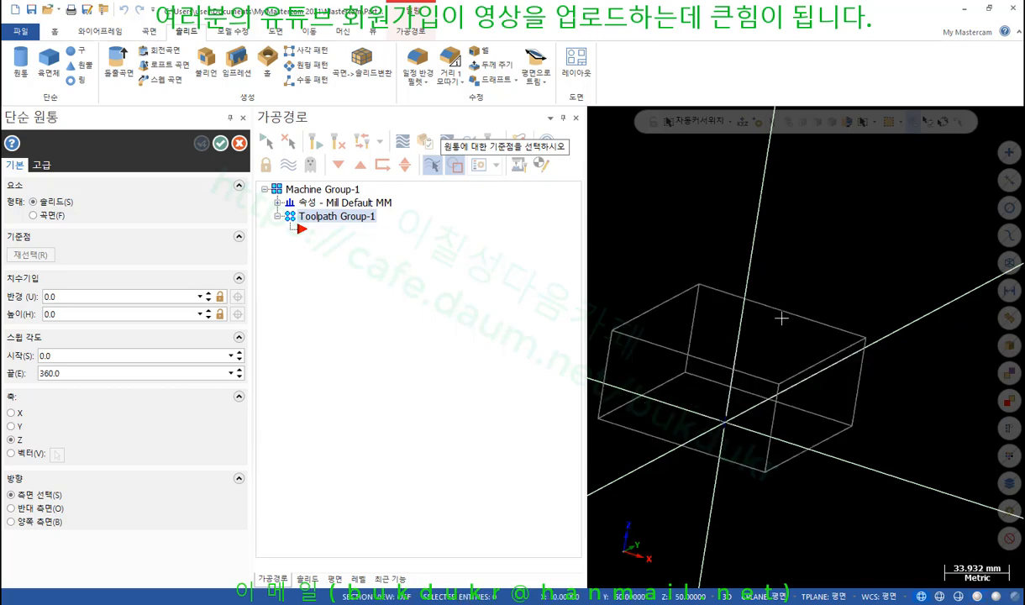
left_click(728, 430)
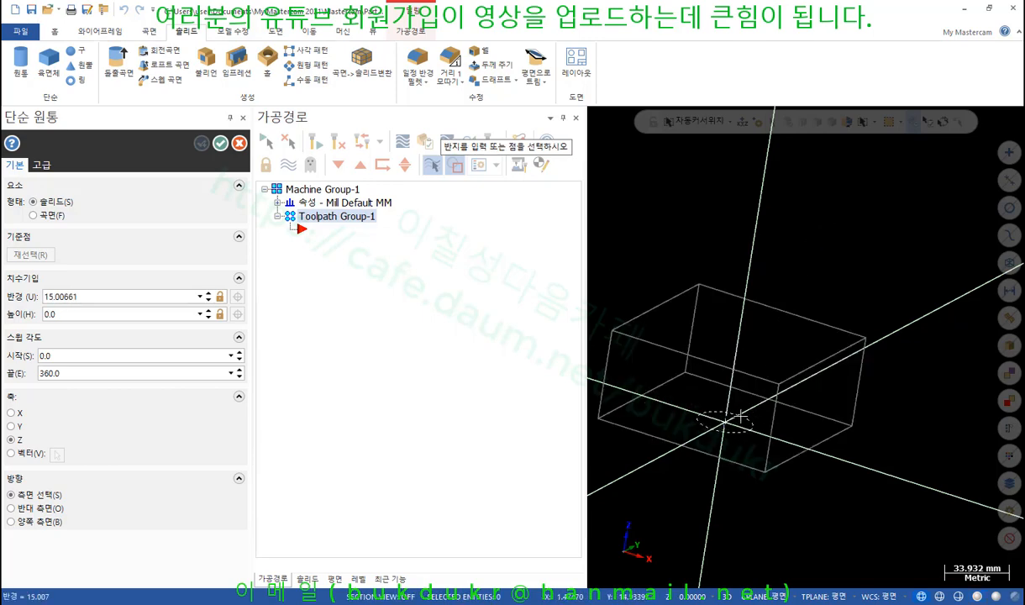
left_click(712, 394)
left_click(840, 206)
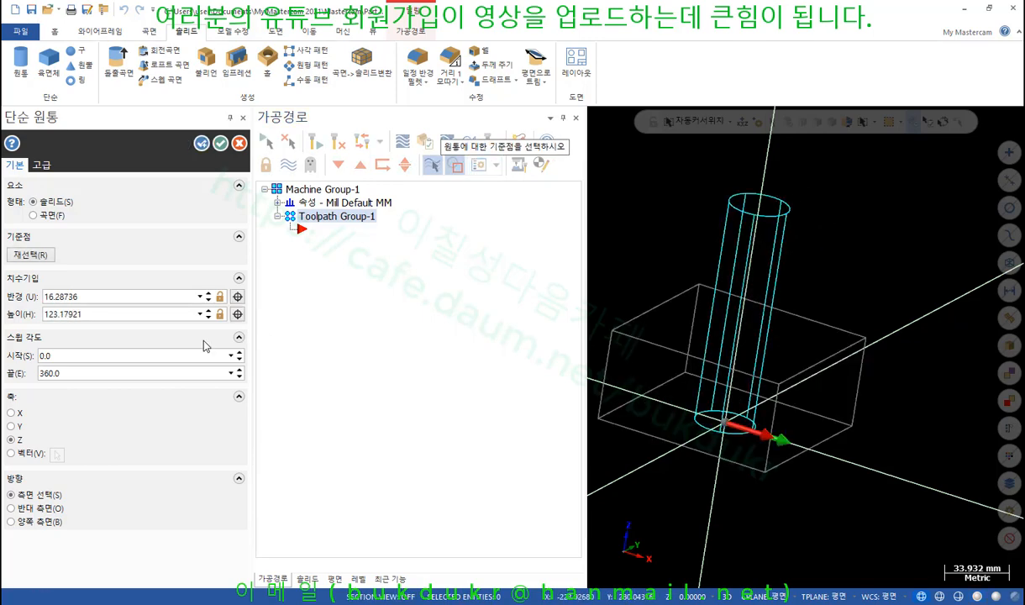
Set the cylinder's radius to 20 mm and height to 100 mm, and accept it.
left_click(107, 299)
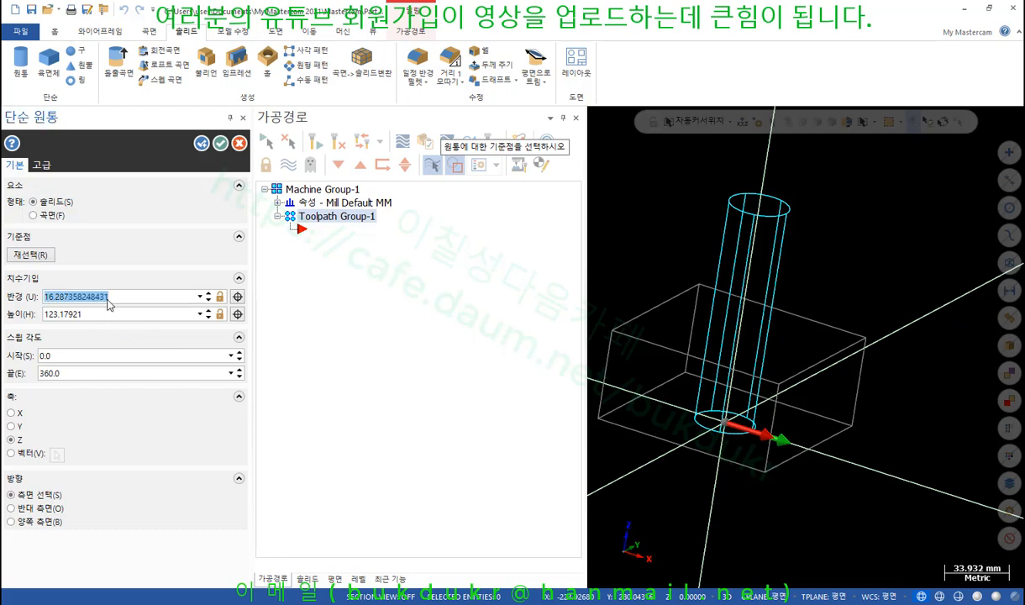
type("20")
key("Return")
left_click(118, 313)
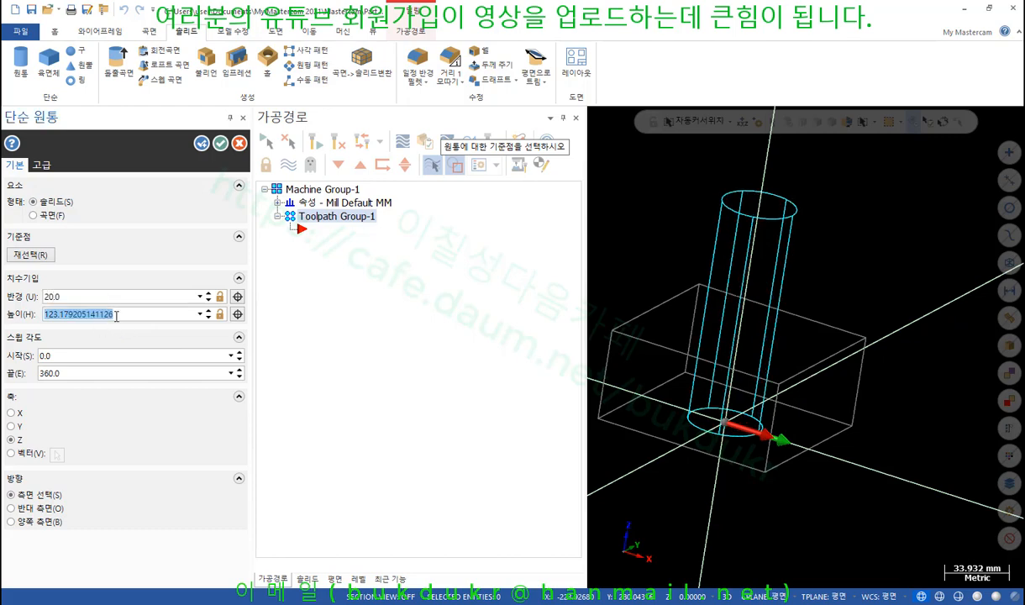
type("100")
key("Return")
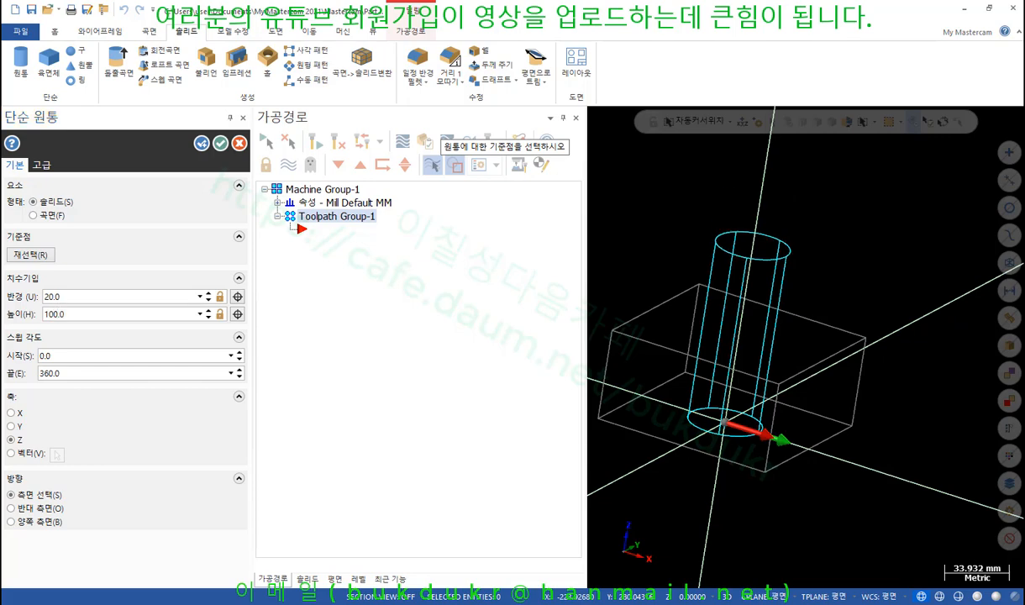
left_click(220, 142)
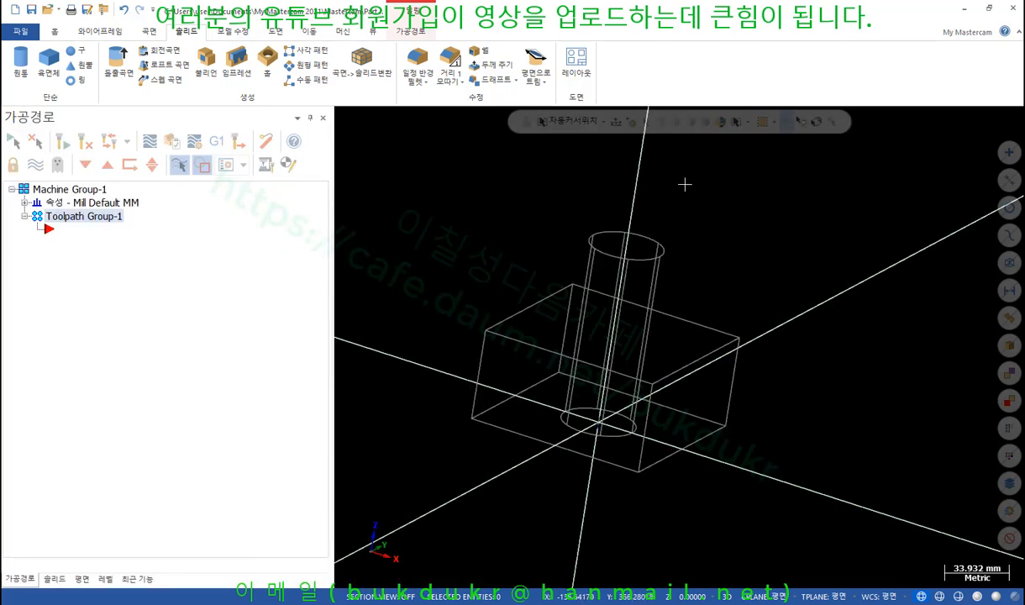
Display the model shaded and colour the cylinder blue.
key("alt+s")
middle_click_drag(775, 208, 730, 229)
left_click(616, 244)
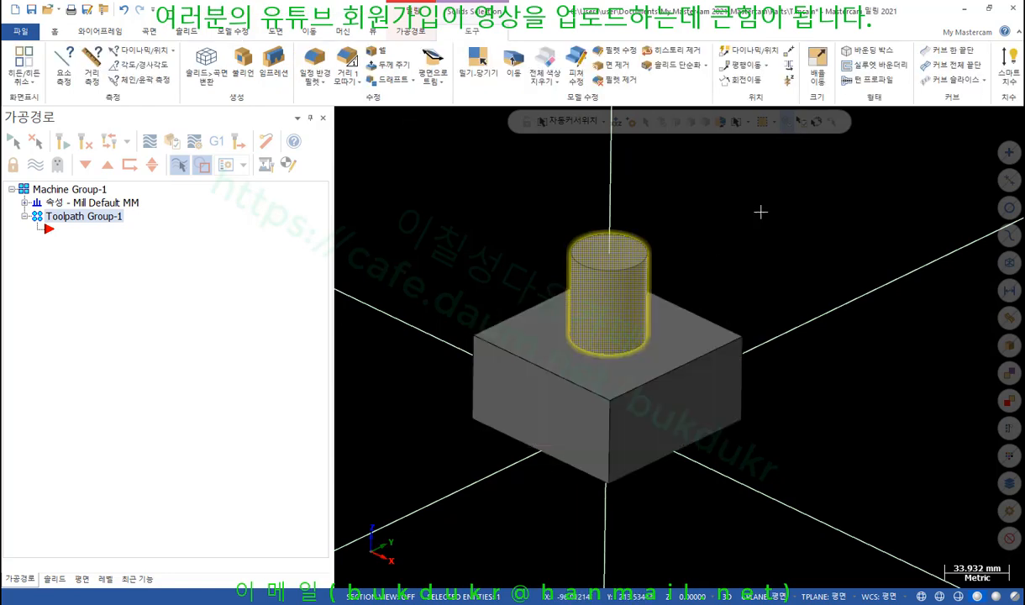
right_click(778, 178)
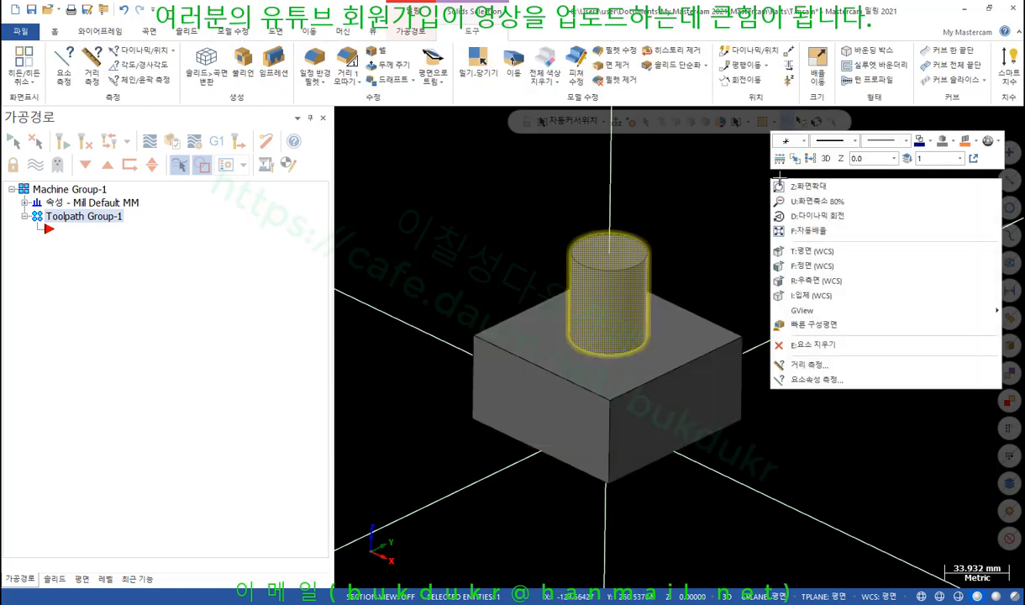
left_click(918, 141)
scroll(545, 357, "up", 2)
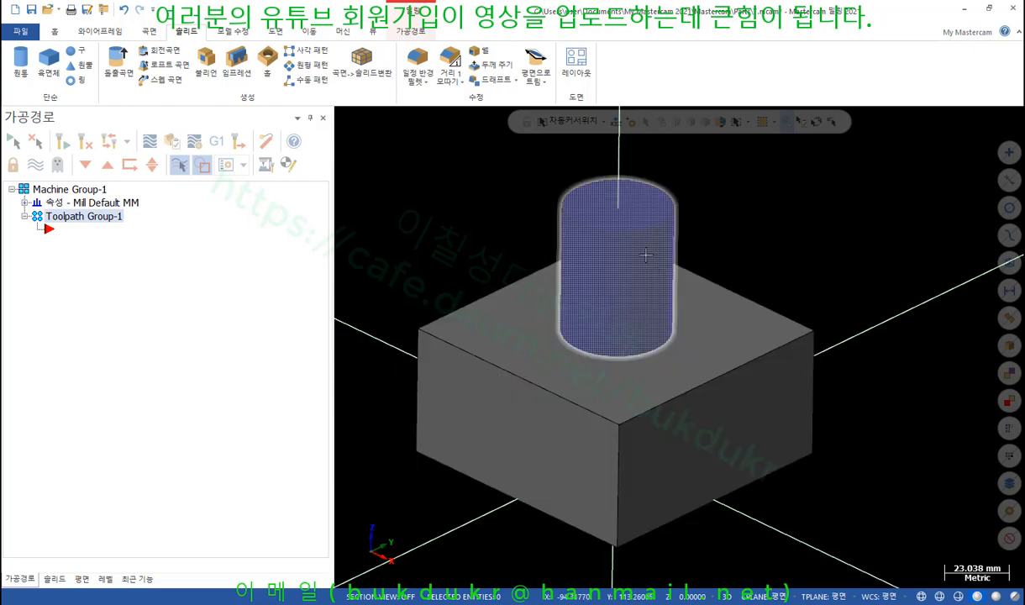
Subtract the cylinder from the block with a Boolean remove operation to cut a through hole.
left_click(206, 60)
left_click(635, 348)
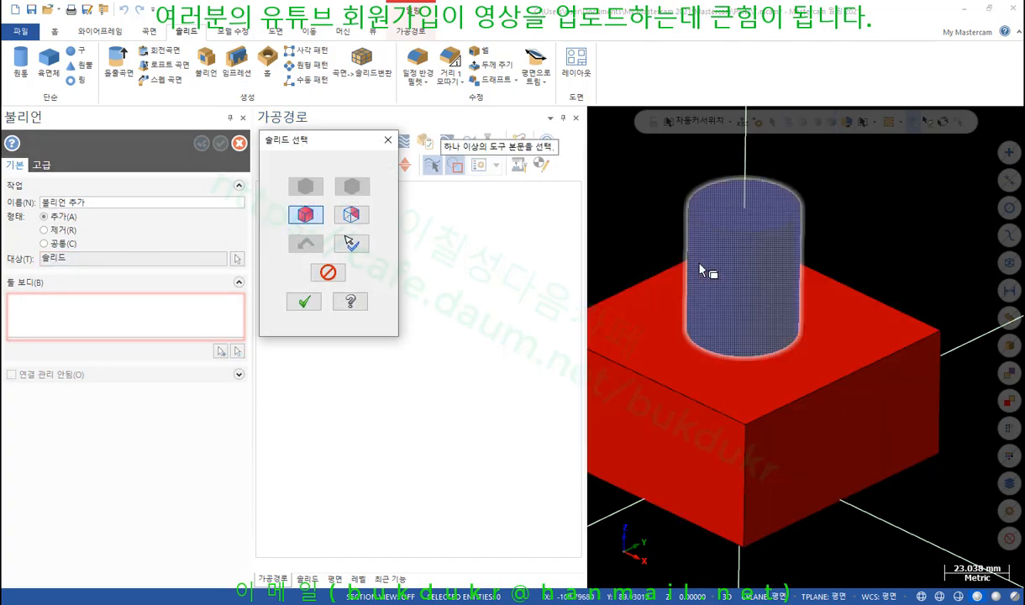
left_click(668, 256)
left_click(300, 361)
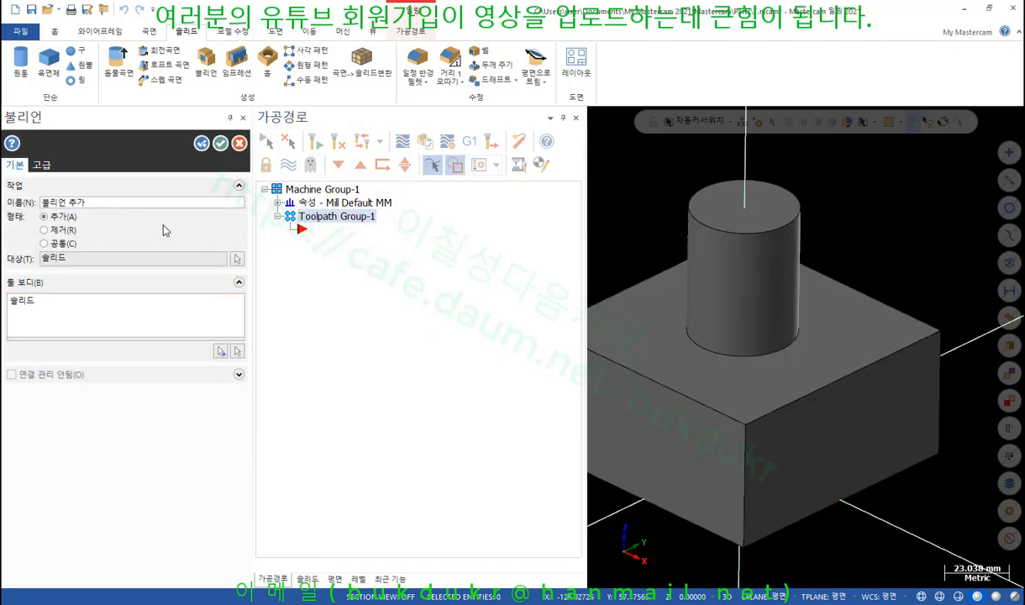
left_click(61, 228)
left_click(220, 143)
Move the block to the origin, using the centre of the hole's top edge as the start point.
mouse_move(641, 300)
middle_mouse_down()
mouse_move(753, 307)
mouse_move(754, 362)
middle_mouse_up()
scroll(754, 362, "down", 1)
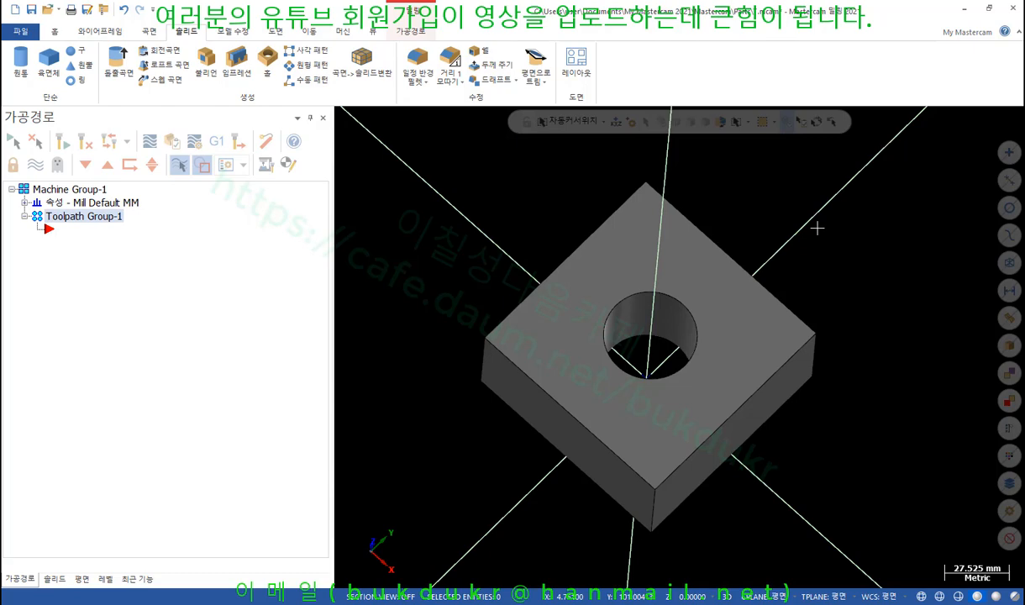
middle_click_drag(769, 217, 756, 179)
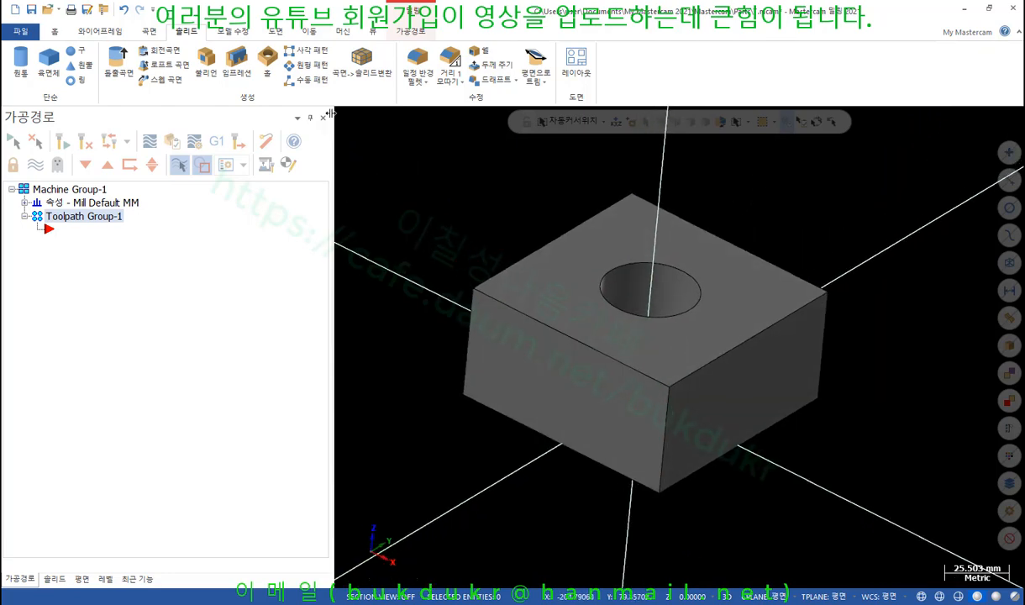
middle_click_drag(698, 290, 762, 261)
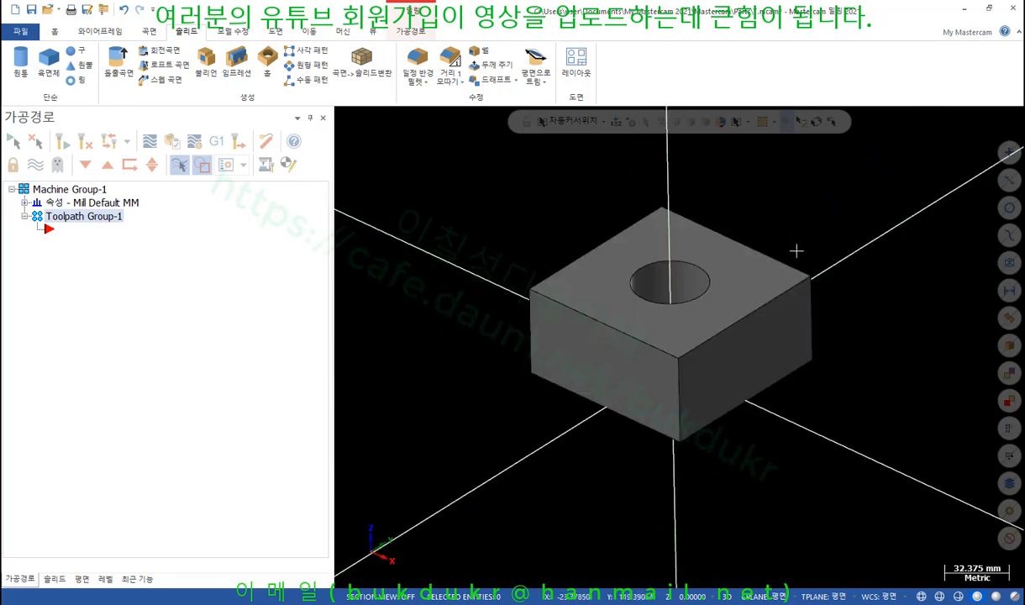
scroll(797, 199, "up", 1)
middle_click_drag(796, 199, 799, 215)
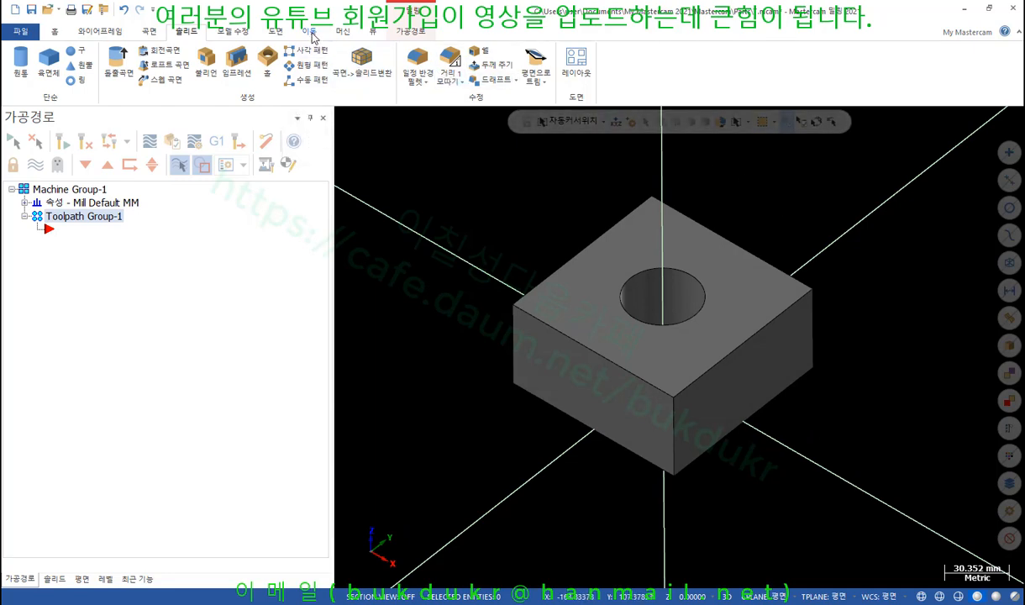
left_click(310, 33)
left_click(166, 59)
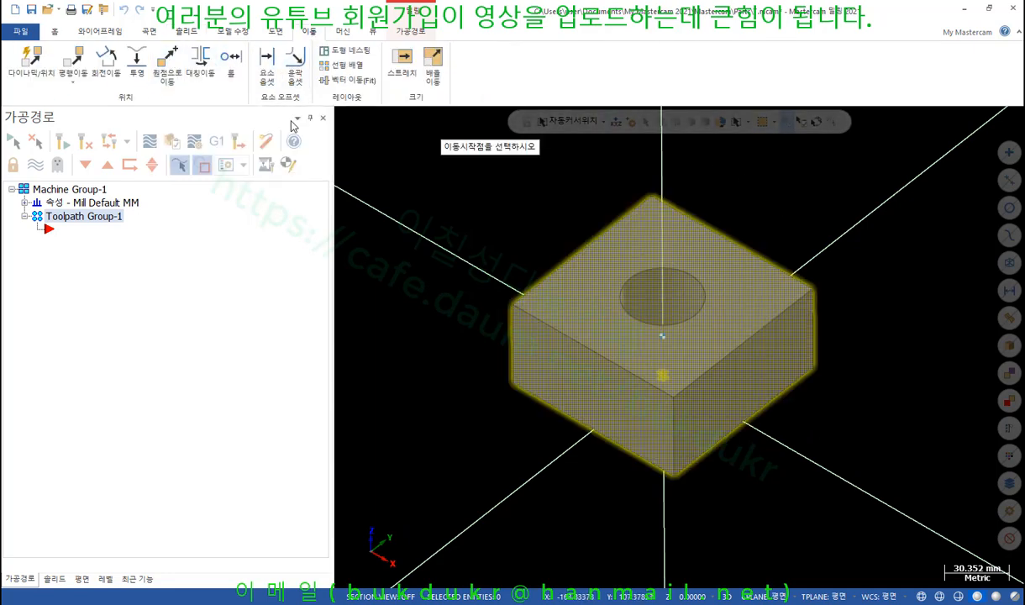
left_click(656, 279)
Examine the block's new position at the origin and its through hole from several angles.
scroll(762, 210, "down", 2)
mouse_move(762, 224)
middle_mouse_down()
mouse_move(764, 172)
mouse_move(768, 205)
middle_mouse_up()
scroll(676, 367, "up", 2)
scroll(686, 304, "up", 2)
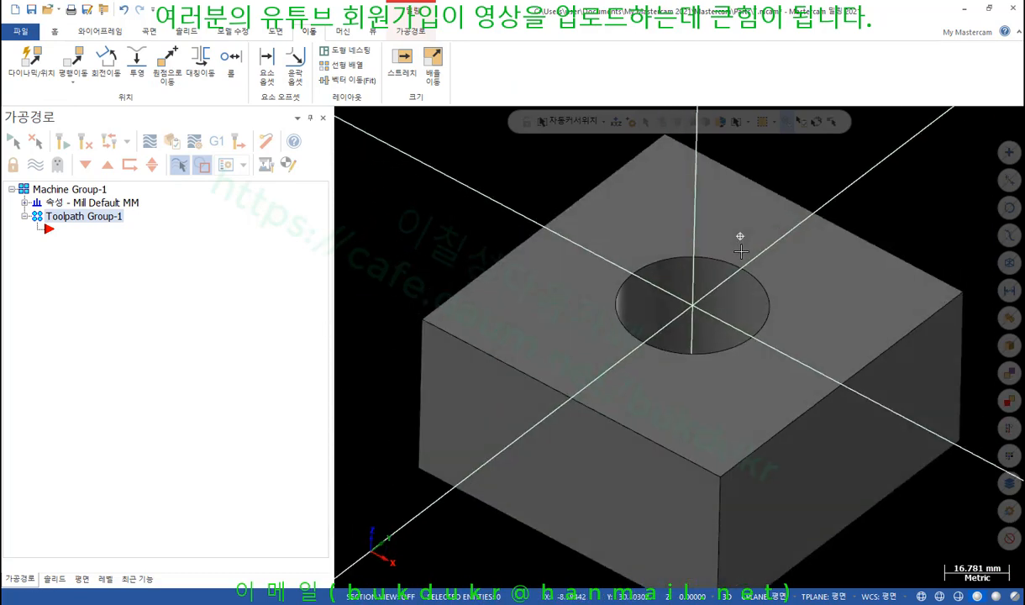
scroll(689, 304, "down", 2)
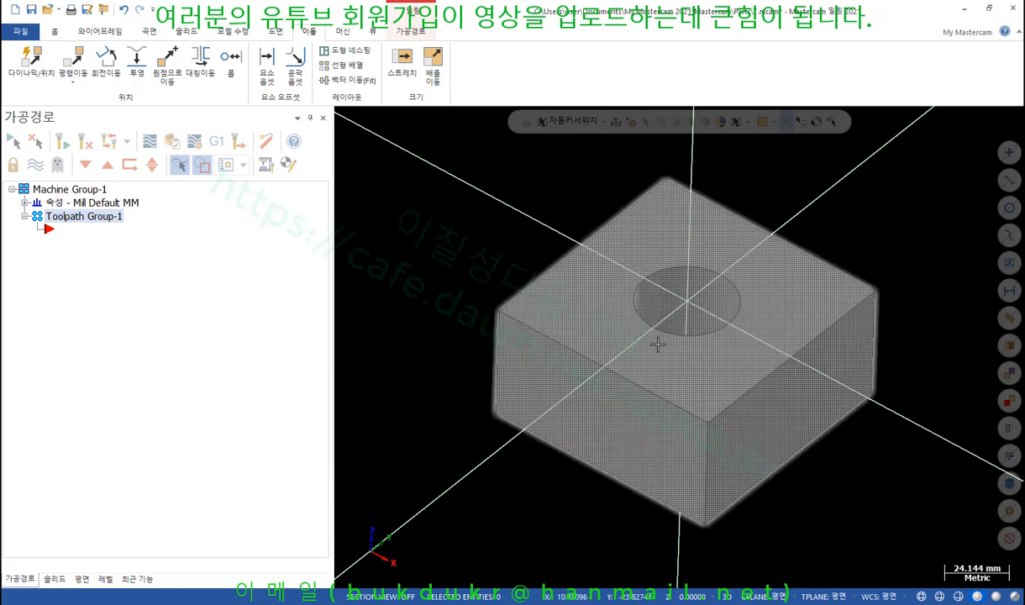
scroll(468, 300, "down", 3)
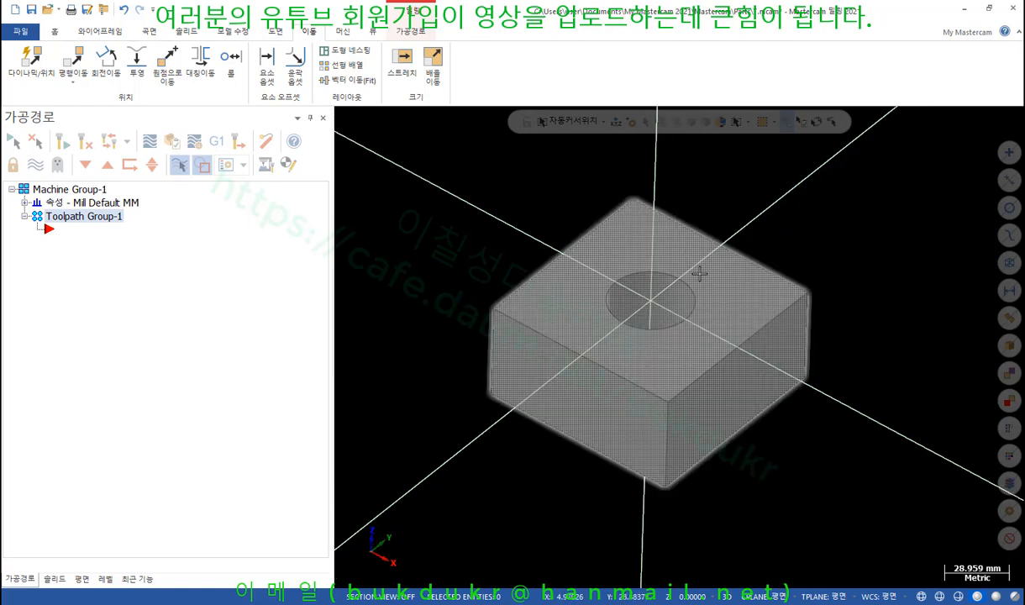
scroll(689, 275, "up", 4)
middle_click_drag(660, 261, 658, 277)
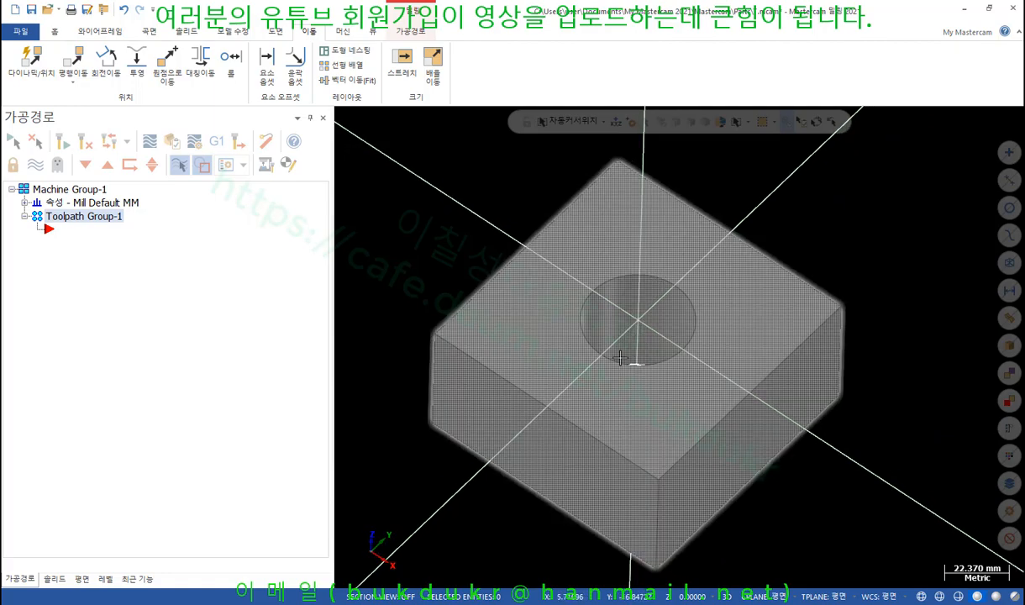
scroll(613, 371, "up", 2)
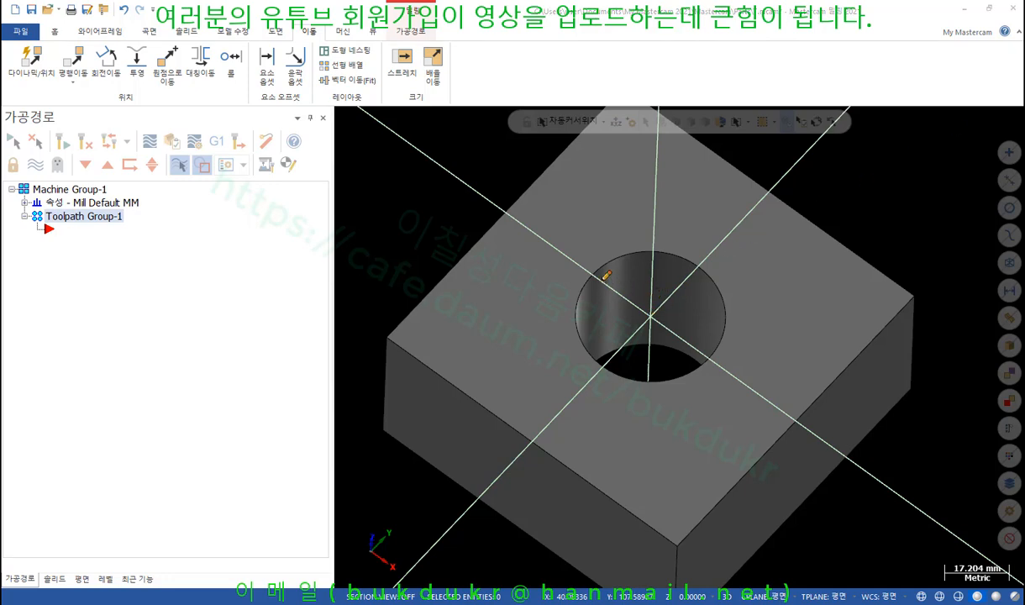
Handwrite 20 and 18 over the hole in red, sketch tool outlines and a helical path, and close the drawing overlay.
mouse_move(592, 227)
left_mouse_down()
mouse_move(597, 254)
mouse_move(624, 234)
mouse_move(670, 267)
left_mouse_up()
mouse_move(699, 218)
left_mouse_down()
mouse_move(689, 252)
mouse_move(696, 216)
mouse_move(741, 260)
mouse_move(760, 257)
left_mouse_up()
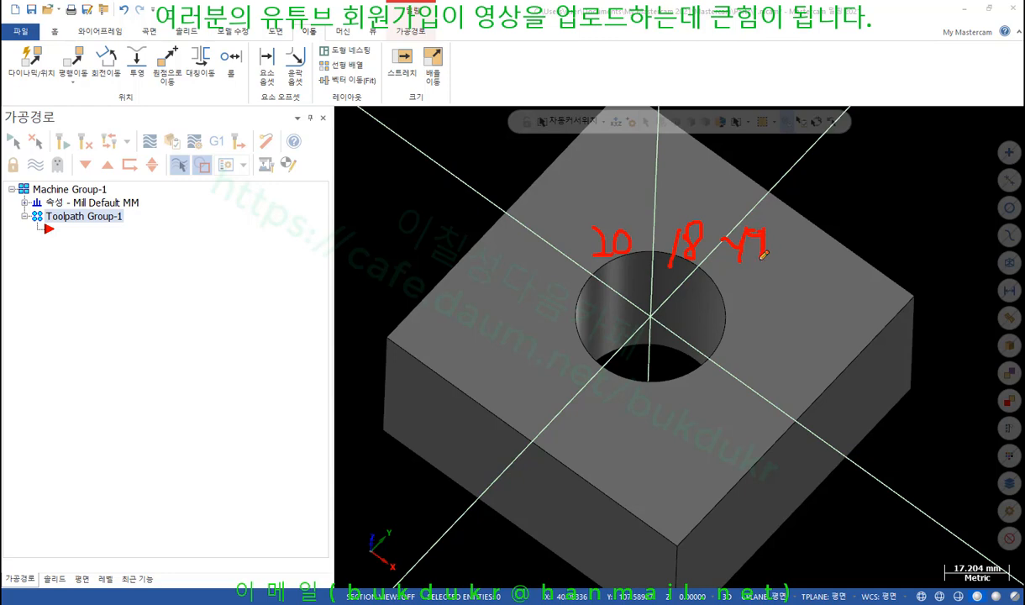
left_click_drag(641, 273, 773, 280)
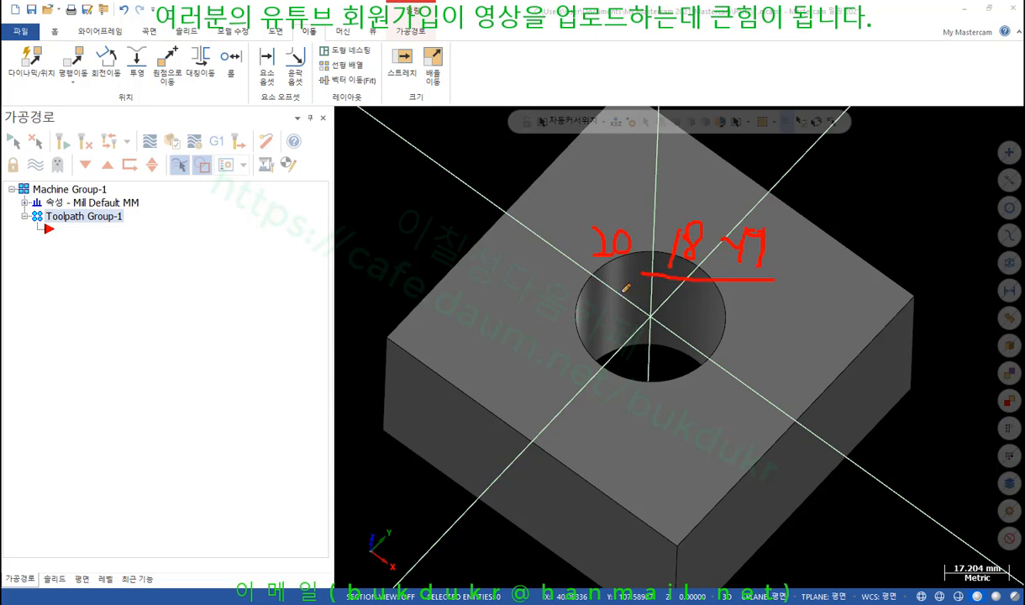
mouse_move(611, 188)
left_mouse_down()
mouse_move(607, 284)
mouse_move(591, 304)
mouse_move(668, 310)
mouse_move(704, 178)
left_mouse_up()
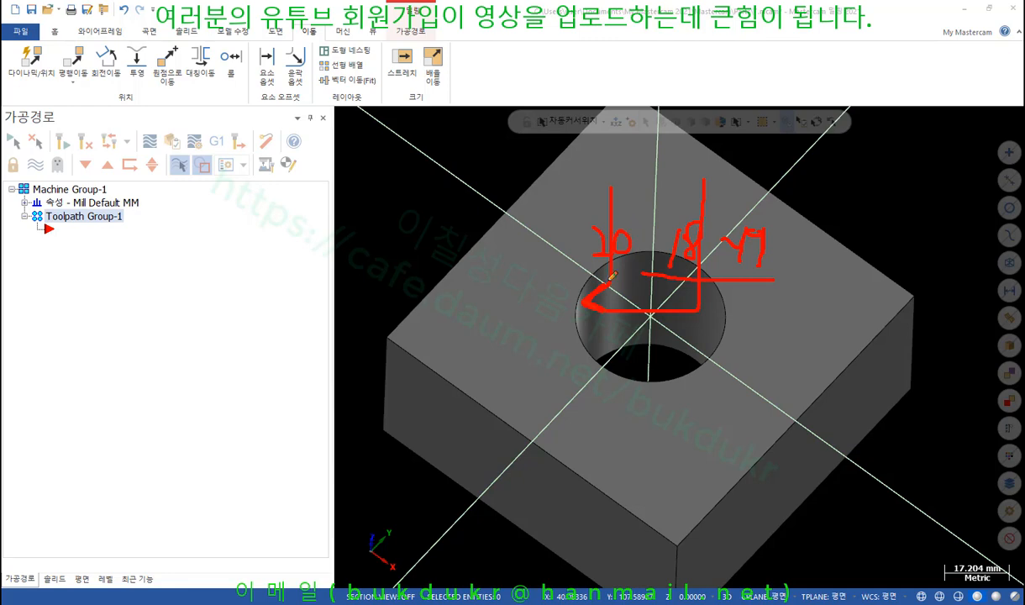
mouse_move(592, 235)
left_mouse_down()
mouse_move(585, 286)
mouse_move(701, 284)
mouse_move(710, 208)
left_mouse_up()
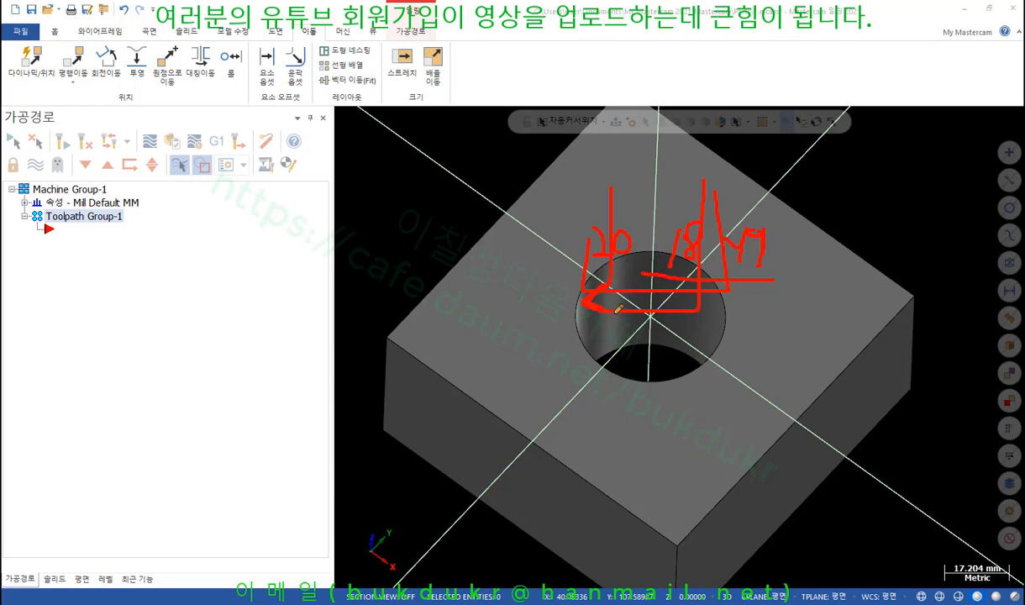
mouse_move(680, 309)
left_mouse_down()
mouse_move(599, 280)
mouse_move(639, 320)
mouse_move(650, 269)
mouse_move(620, 330)
mouse_move(668, 324)
mouse_move(591, 319)
mouse_move(649, 362)
left_mouse_up()
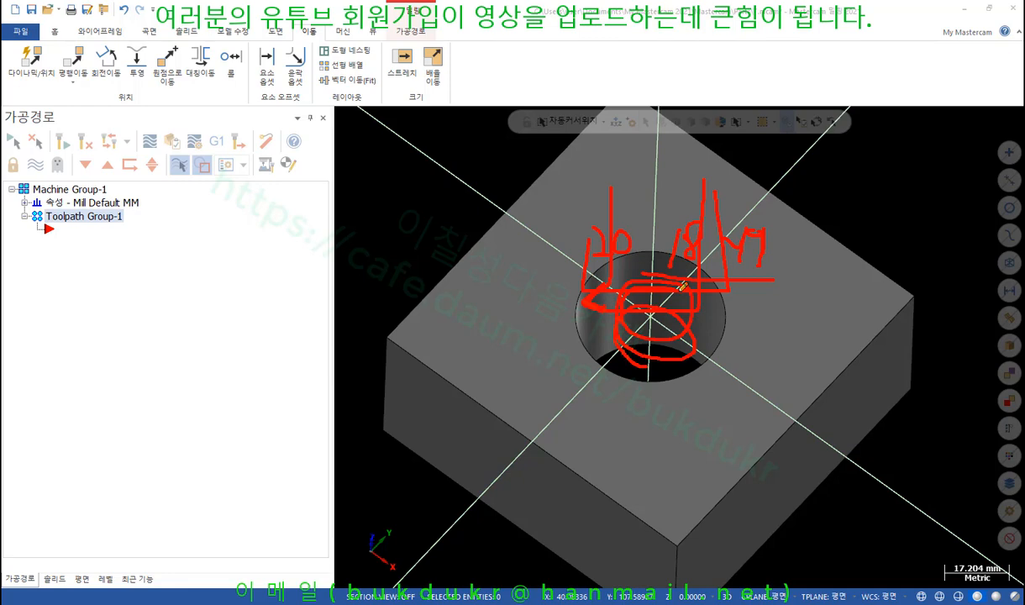
right_click(398, 216)
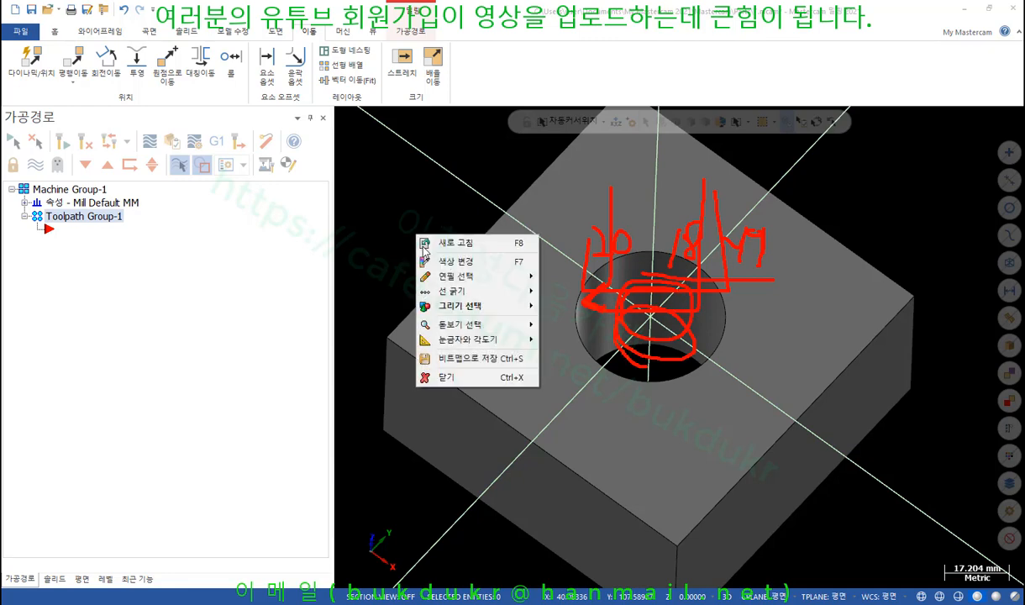
left_click(432, 371)
Start a helix boring toolpath, pick the hole's top edge as its feature, and accept the hole definition.
left_click(392, 32)
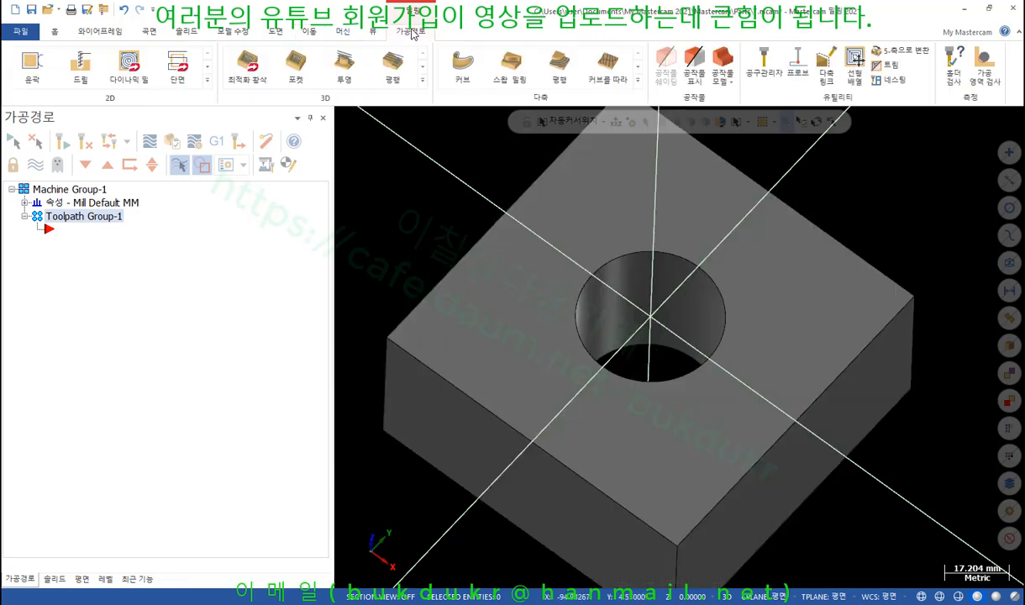
left_click(208, 78)
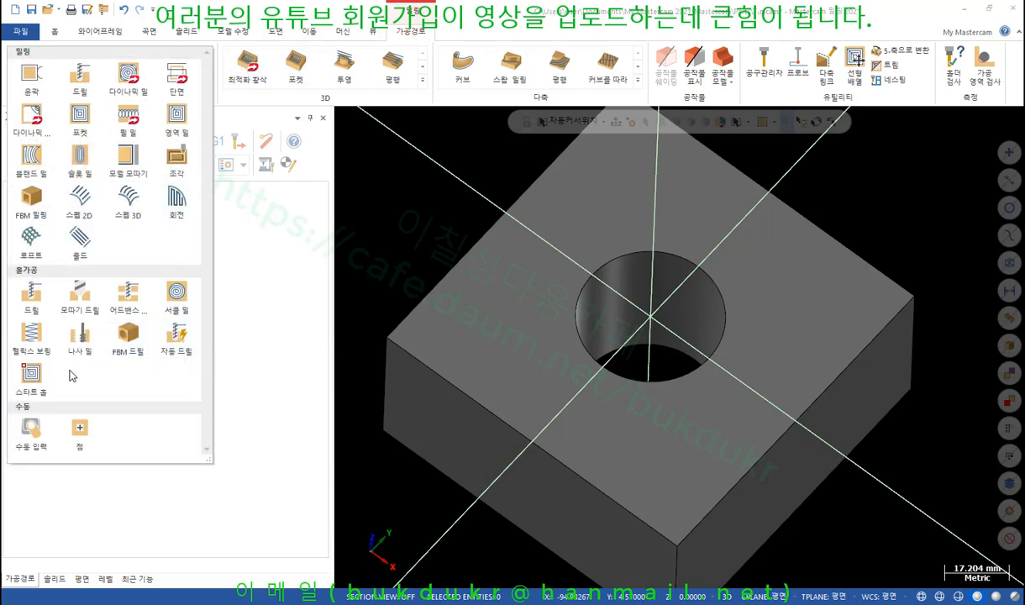
left_click(33, 340)
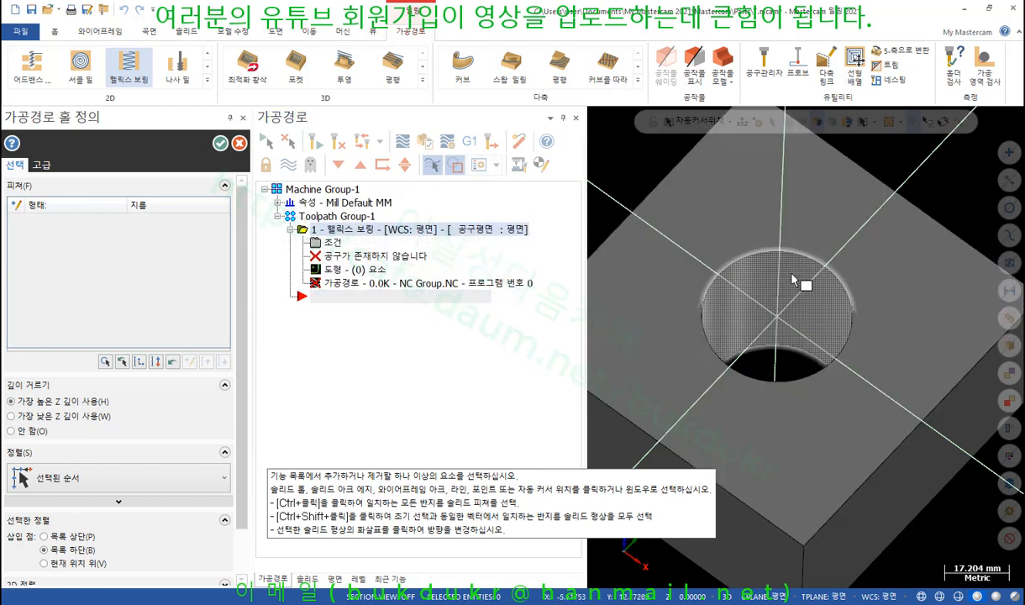
left_click(804, 256)
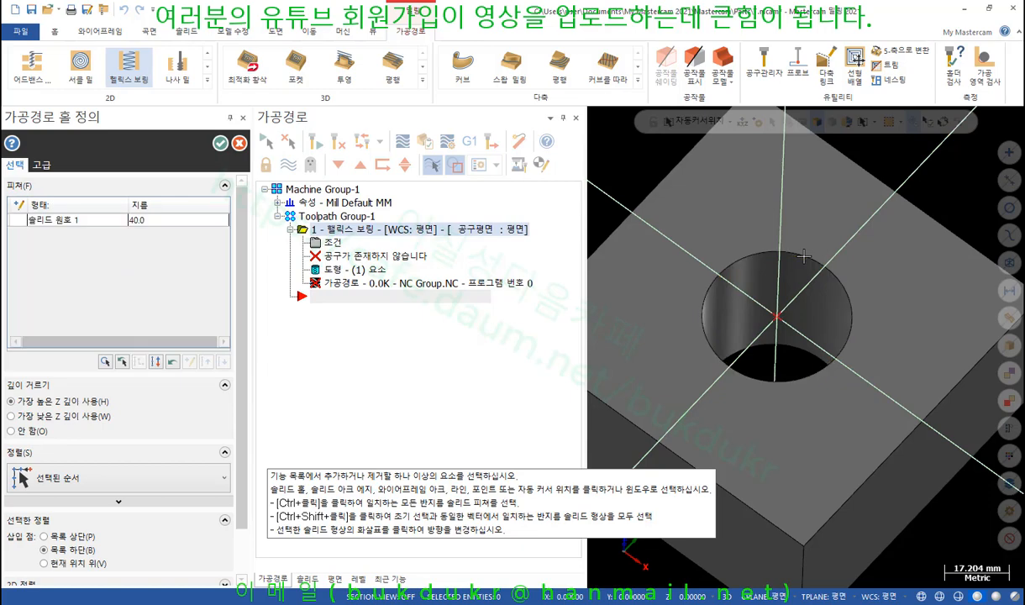
scroll(788, 320, "up", 2)
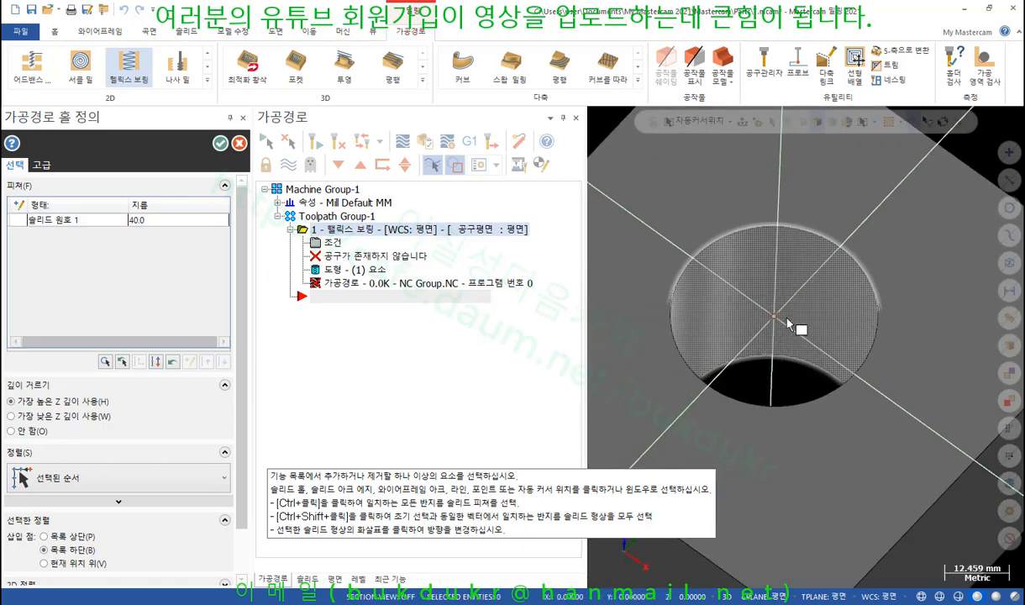
middle_click_drag(788, 324, 798, 238)
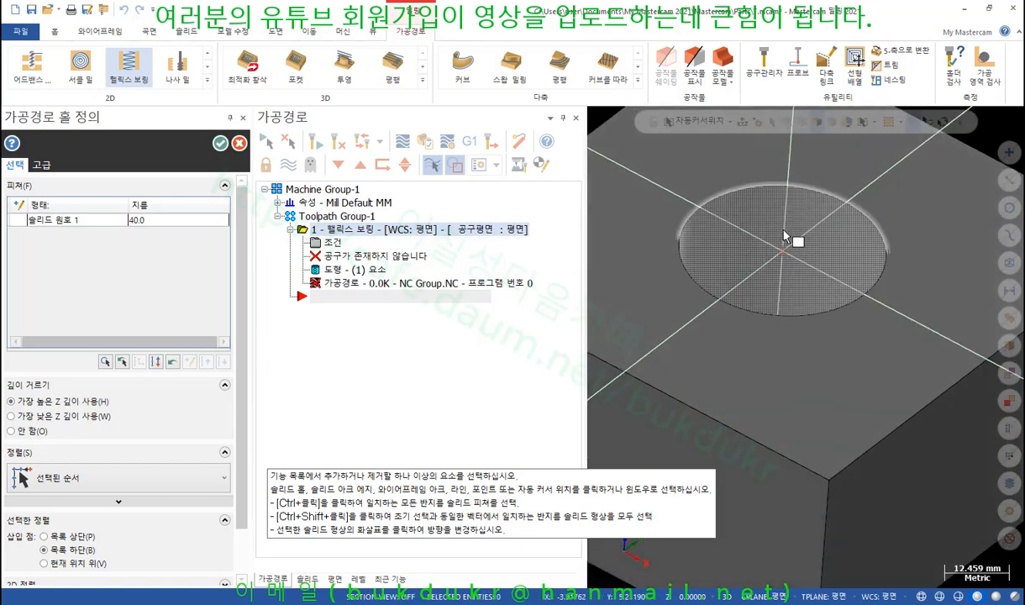
scroll(774, 288, "down", 3)
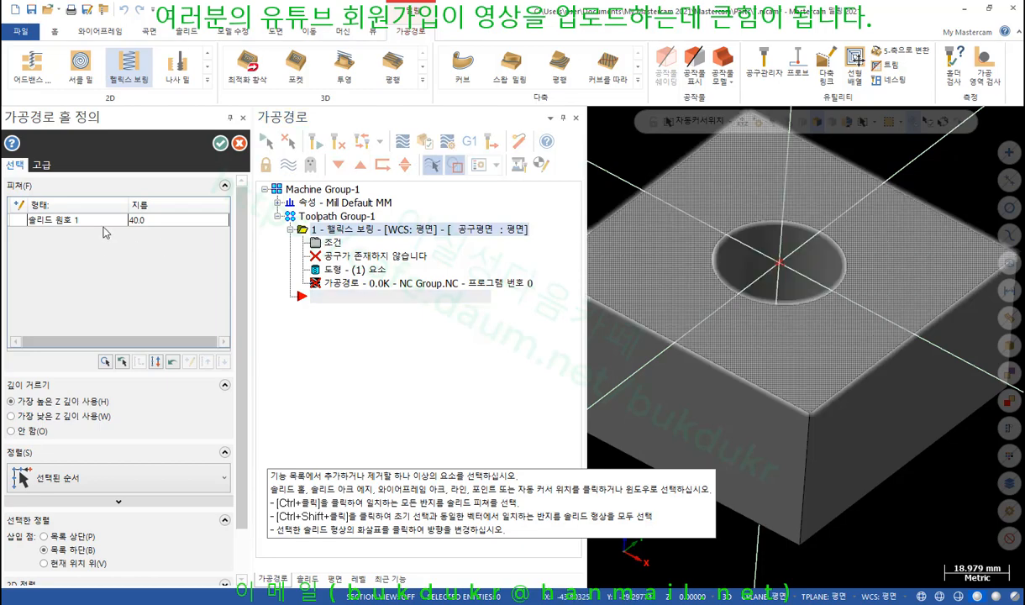
left_click(139, 221)
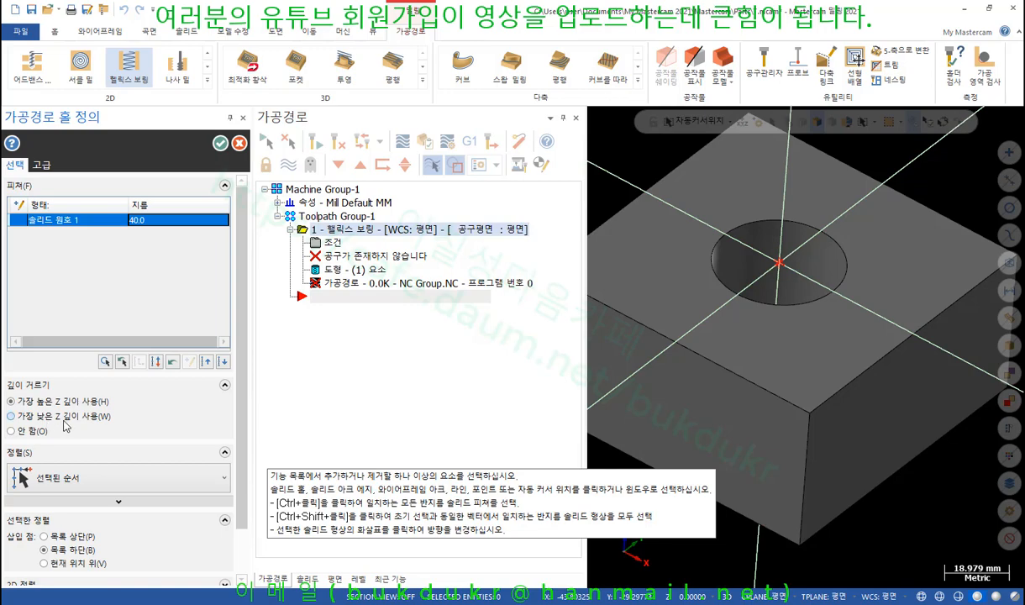
scroll(107, 422, "down", 1)
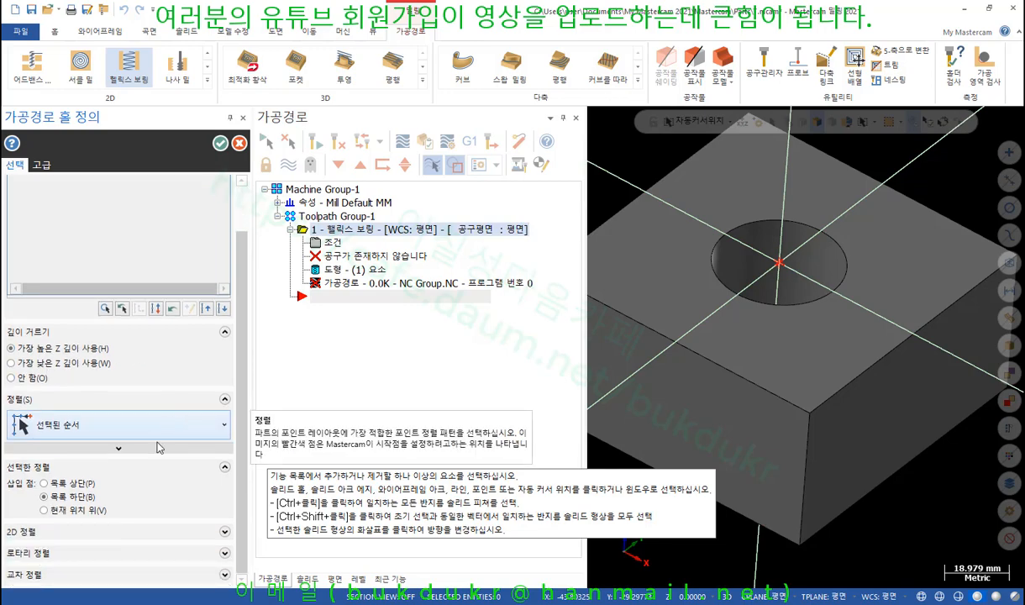
scroll(118, 505, "up", 1)
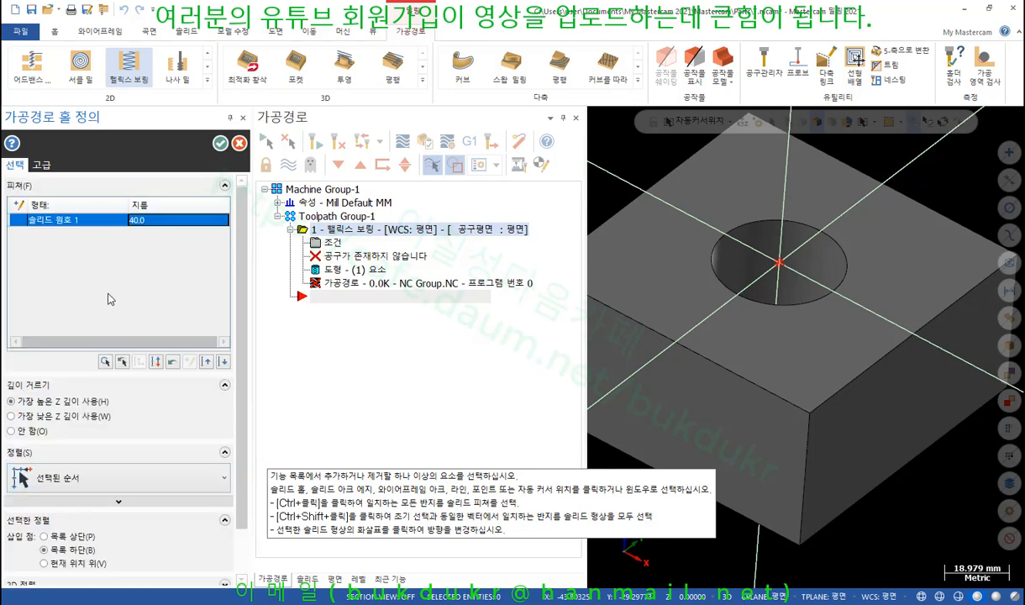
left_click(220, 144)
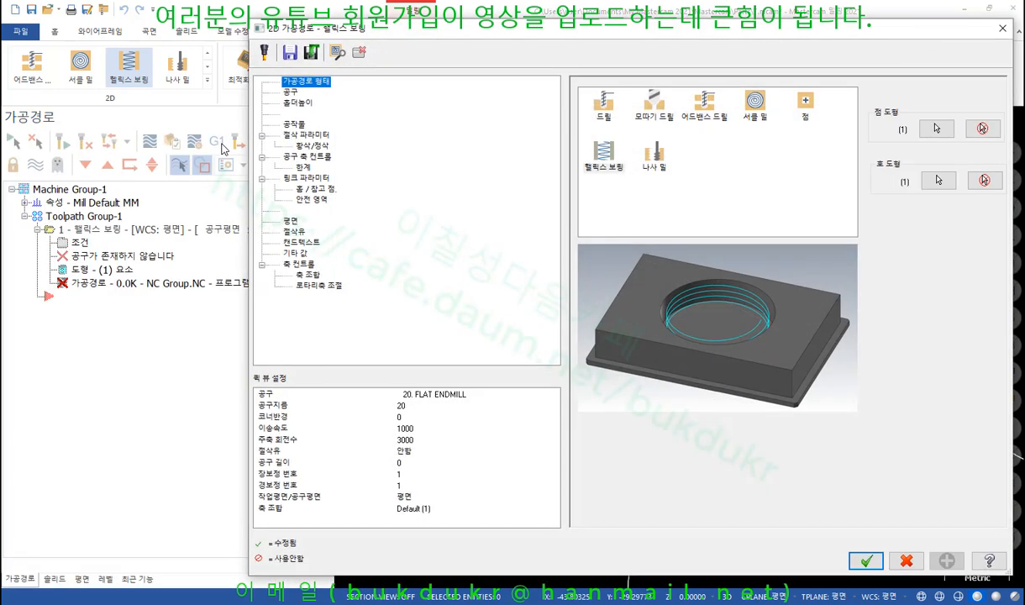
Circle the toolpath illustration and underline the helix boring type in red, and close the drawing overlay.
left_click_drag(868, 36, 811, 51)
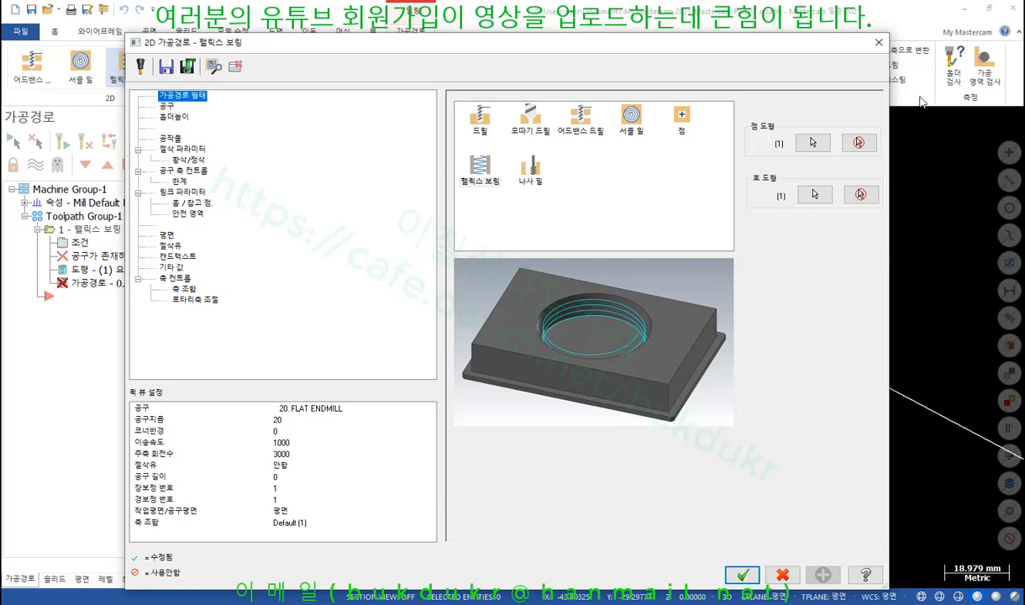
mouse_move(611, 393)
left_mouse_down()
mouse_move(491, 326)
mouse_move(671, 292)
mouse_move(604, 410)
left_mouse_up()
left_click_drag(454, 191, 499, 190)
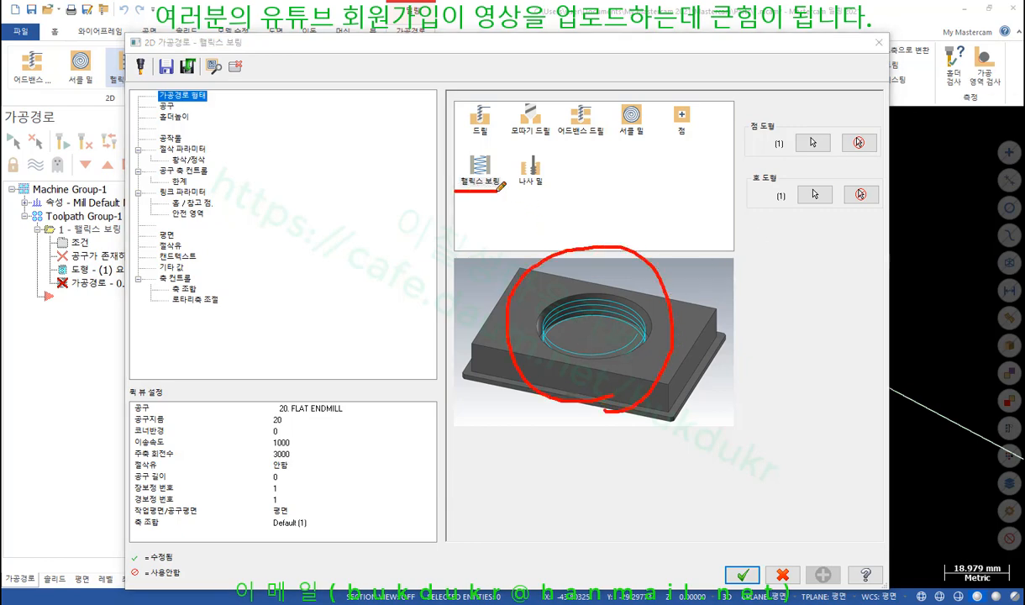
right_click(733, 328)
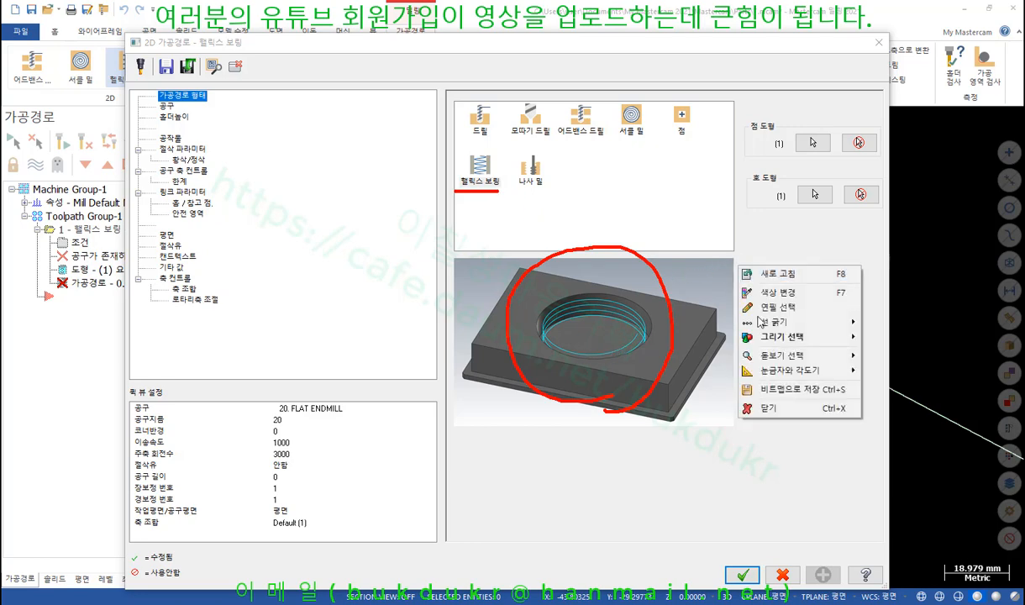
left_click(800, 540)
Create a new tool for the helix boring toolpath, choosing the boring type from the hole-making tools, and proceed to its geometry.
left_click(167, 107)
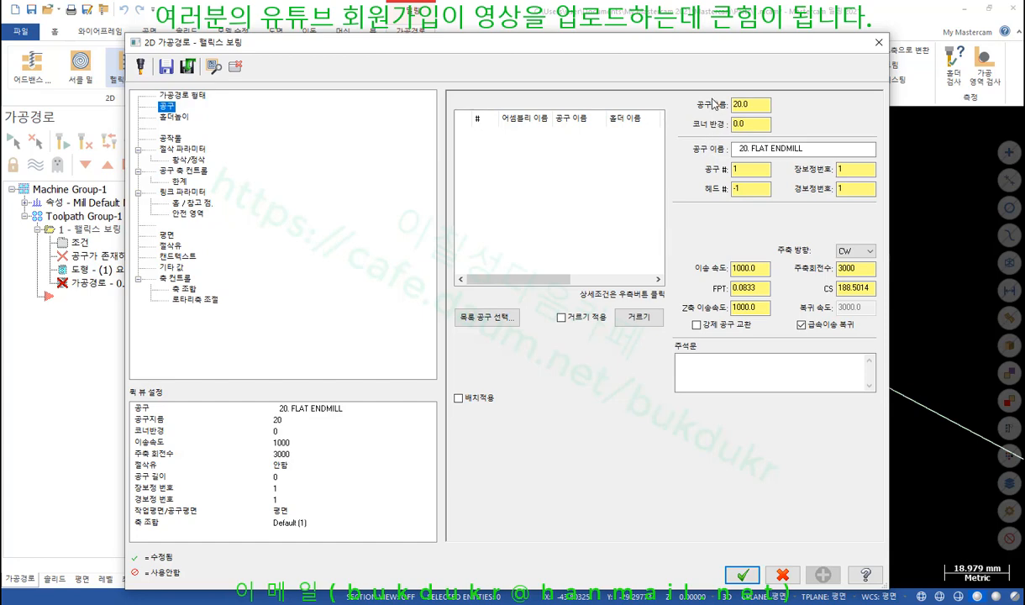
right_click(544, 175)
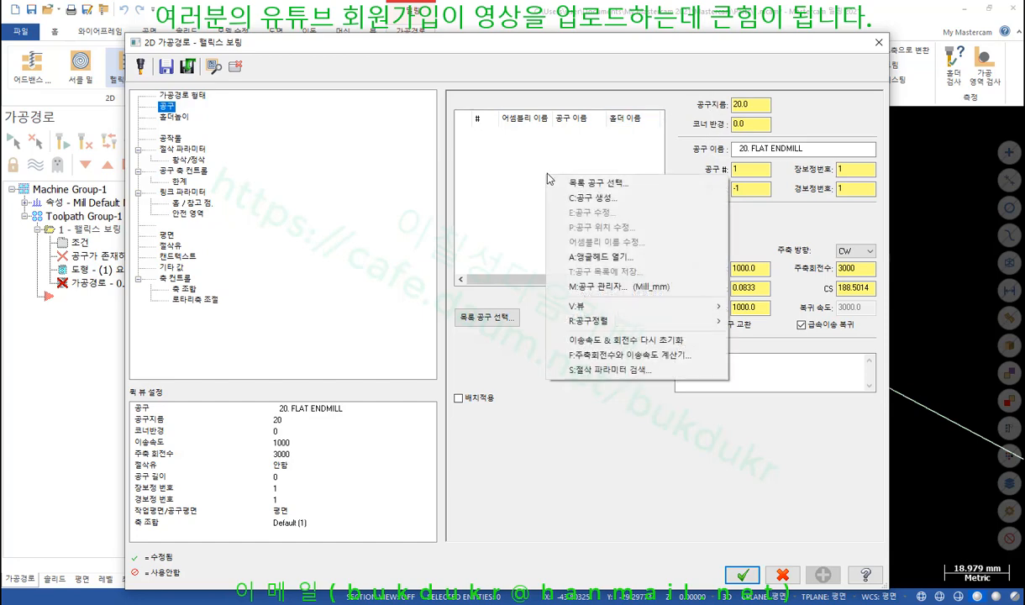
left_click(601, 198)
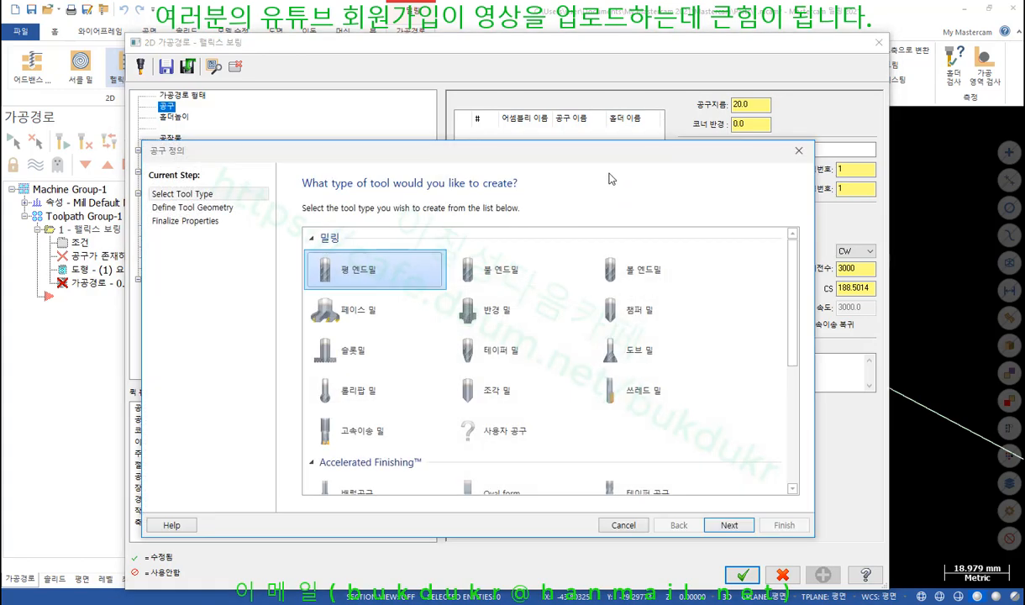
left_click_drag(599, 156, 664, 30)
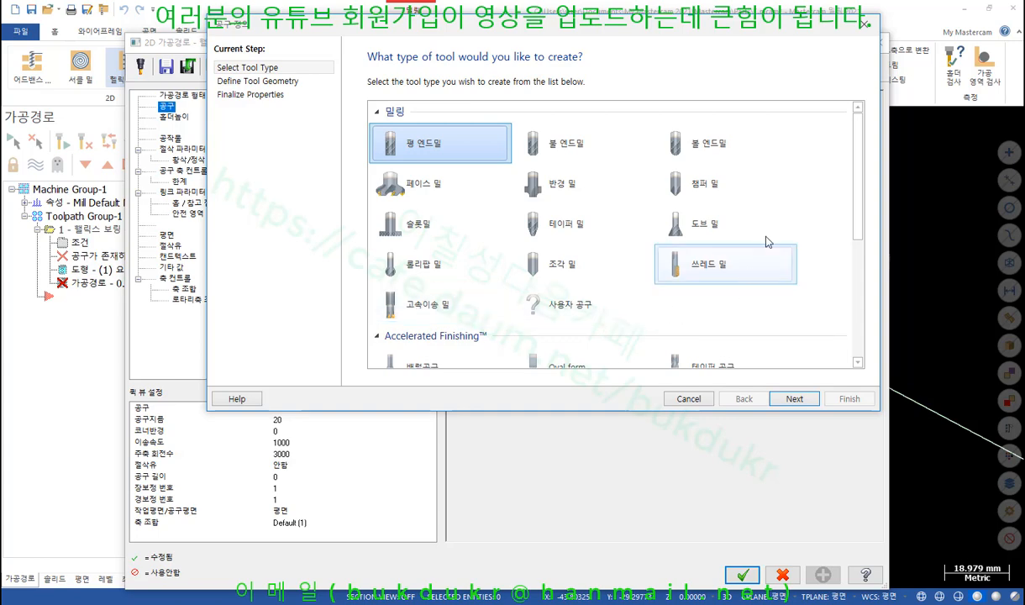
scroll(767, 239, "down", 2)
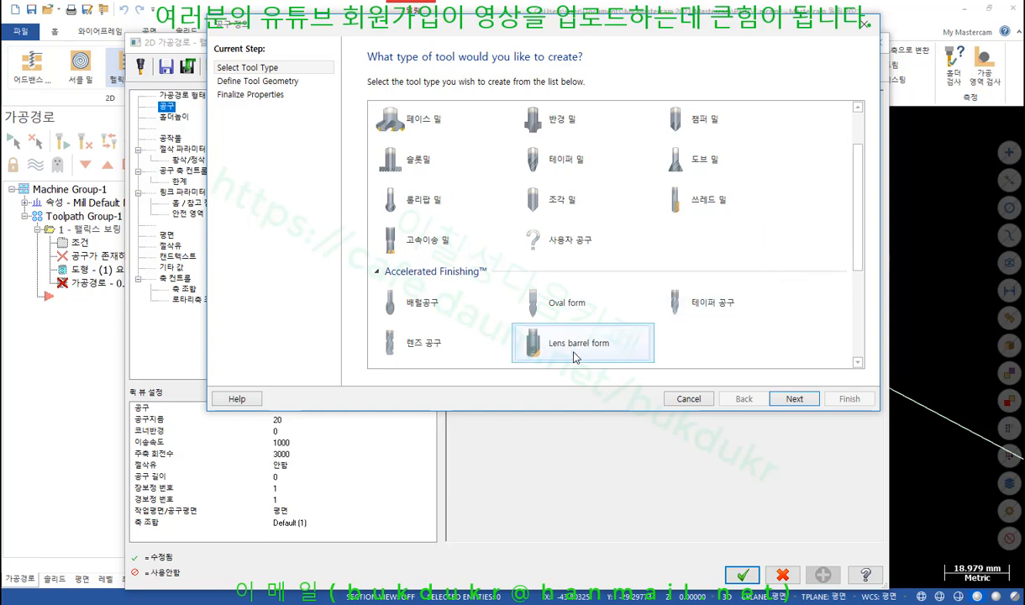
scroll(632, 333, "down", 3)
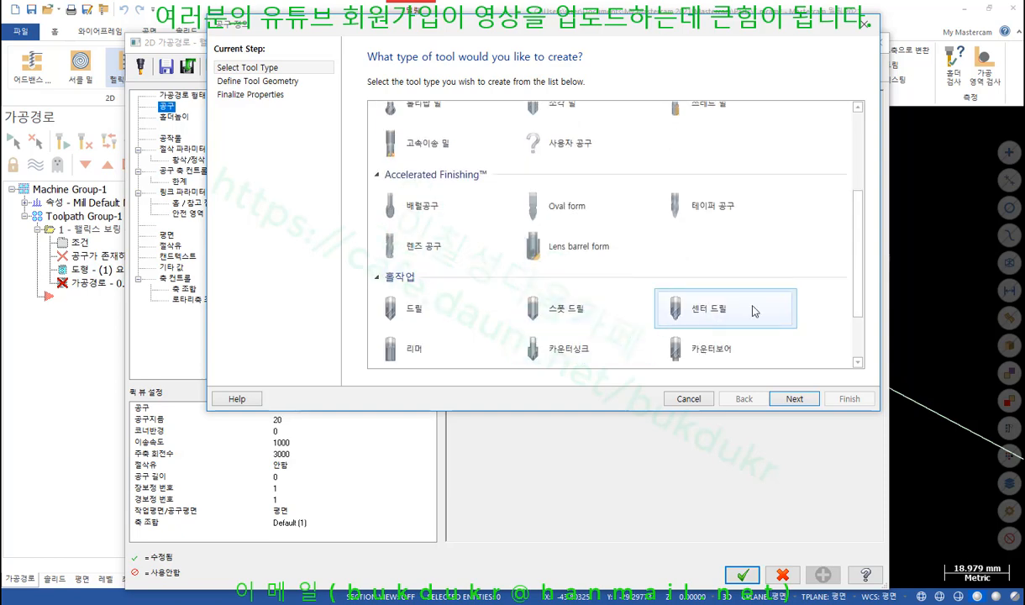
scroll(717, 294, "down", 2)
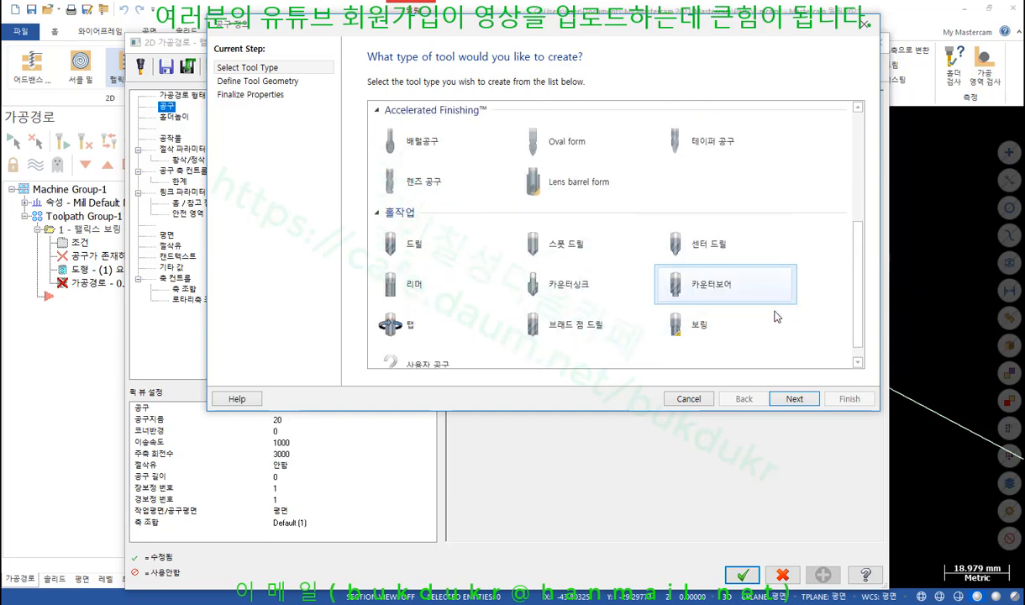
left_click(703, 326)
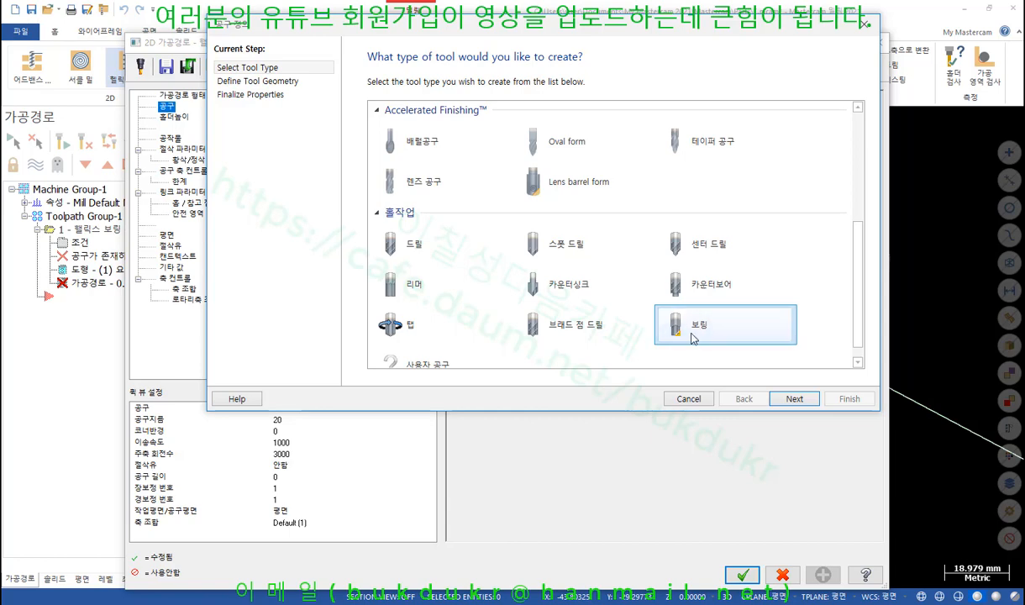
left_click(794, 399)
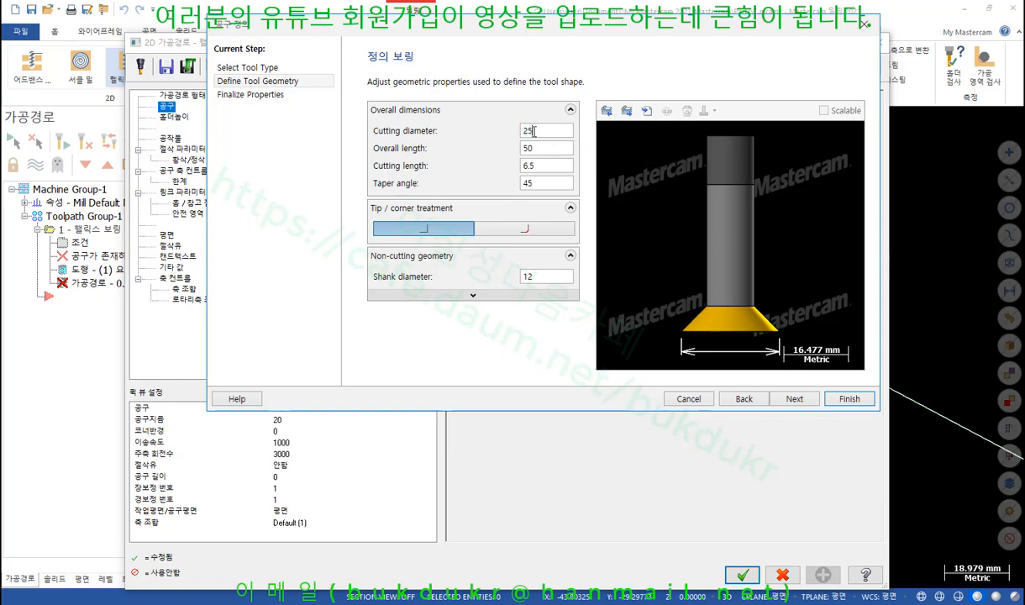
Set the boring tool's cutting diameter to 16, overall length to 100 and cutting length to 3.
type("16")
left_click(546, 147)
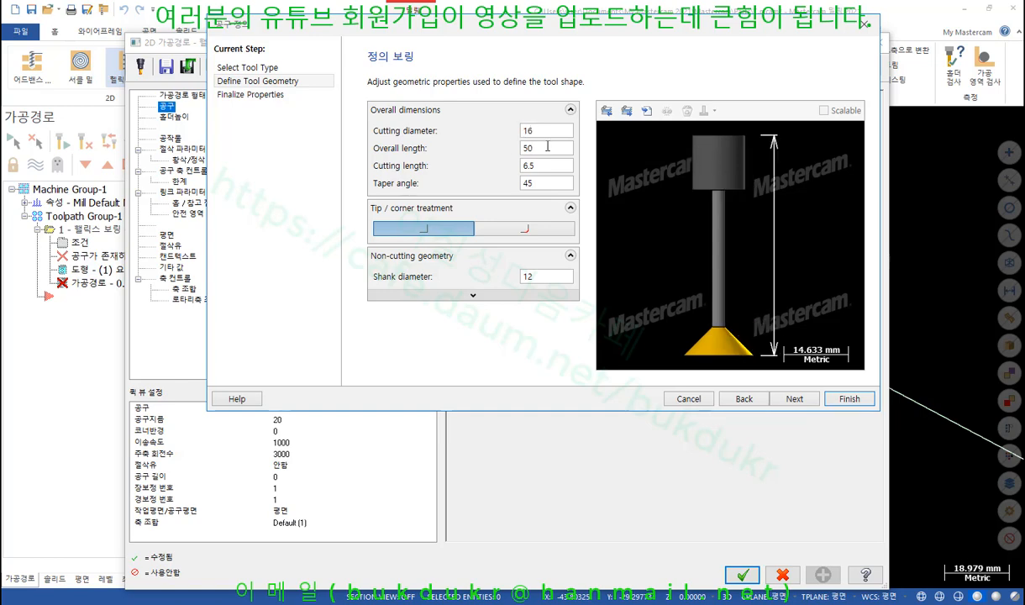
key("BackSpace")
key("BackSpace")
type("100")
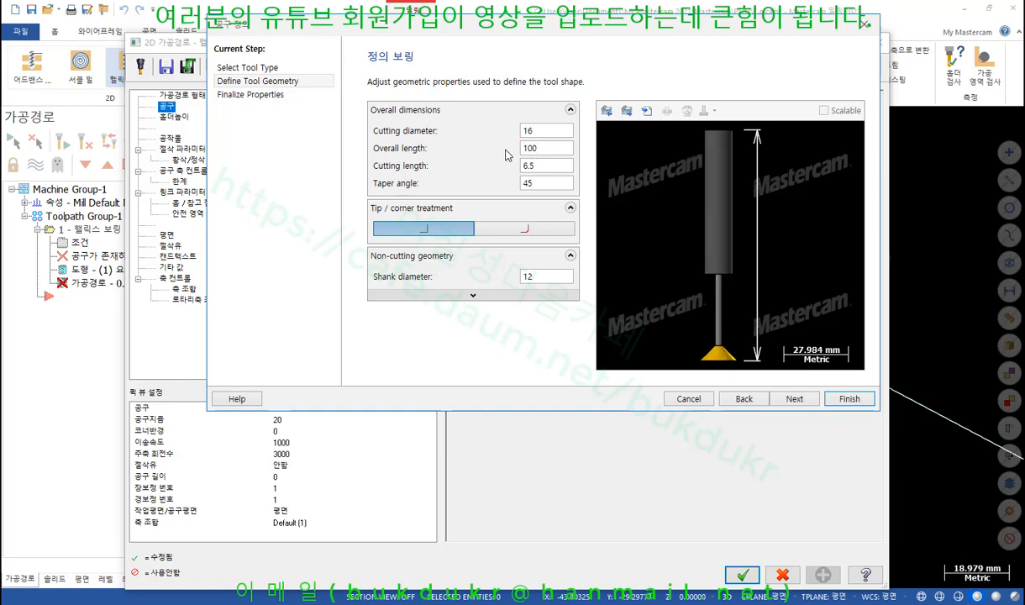
left_click(544, 166)
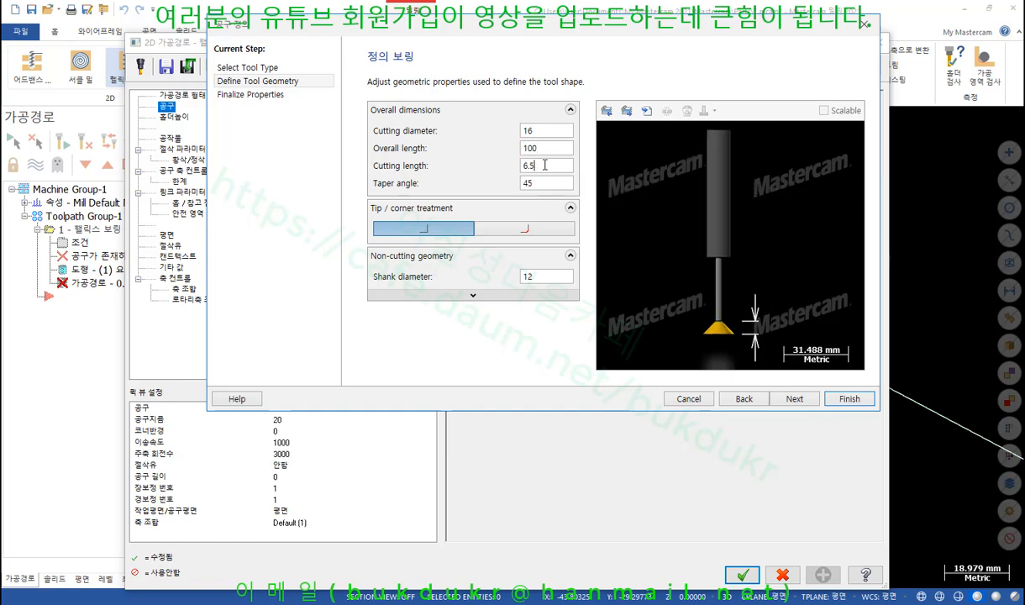
left_click_drag(545, 165, 478, 164)
type("3")
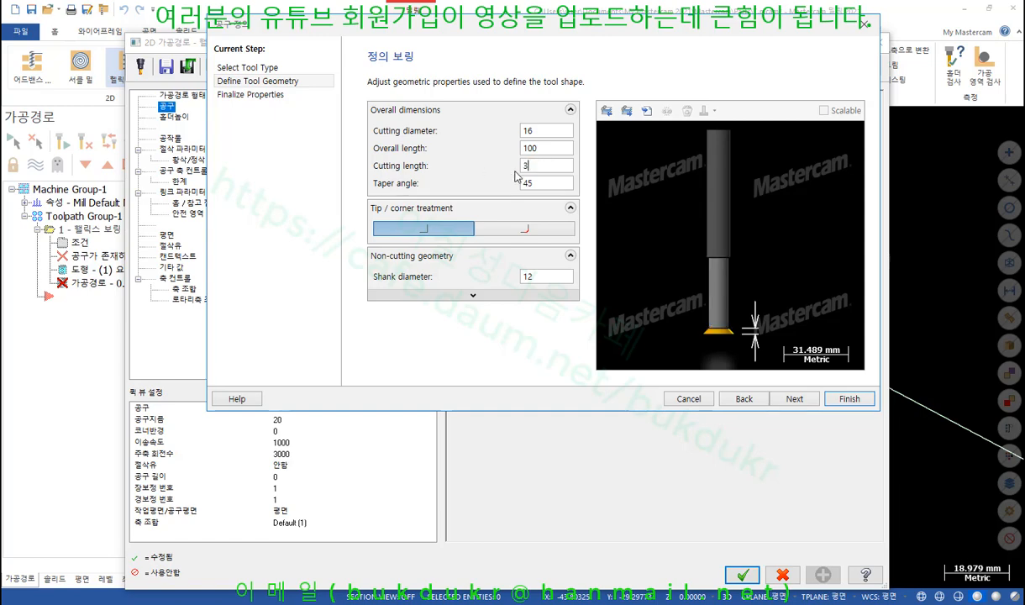
Give the boring tool a rounded corner with a radius of 0.4 and inspect the cutting edge in the preview.
left_click(543, 183)
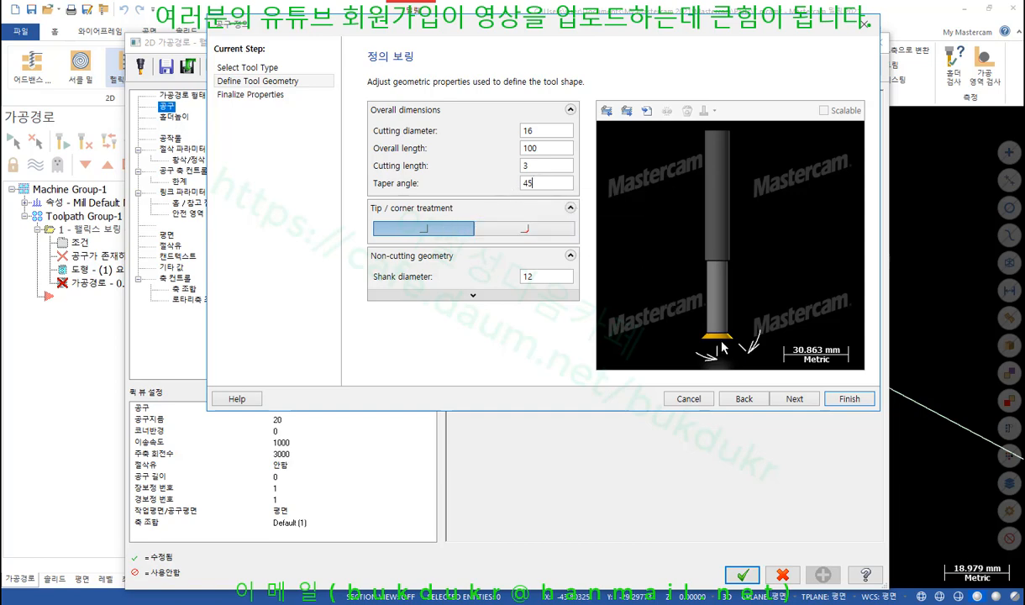
scroll(720, 347, "up", 5)
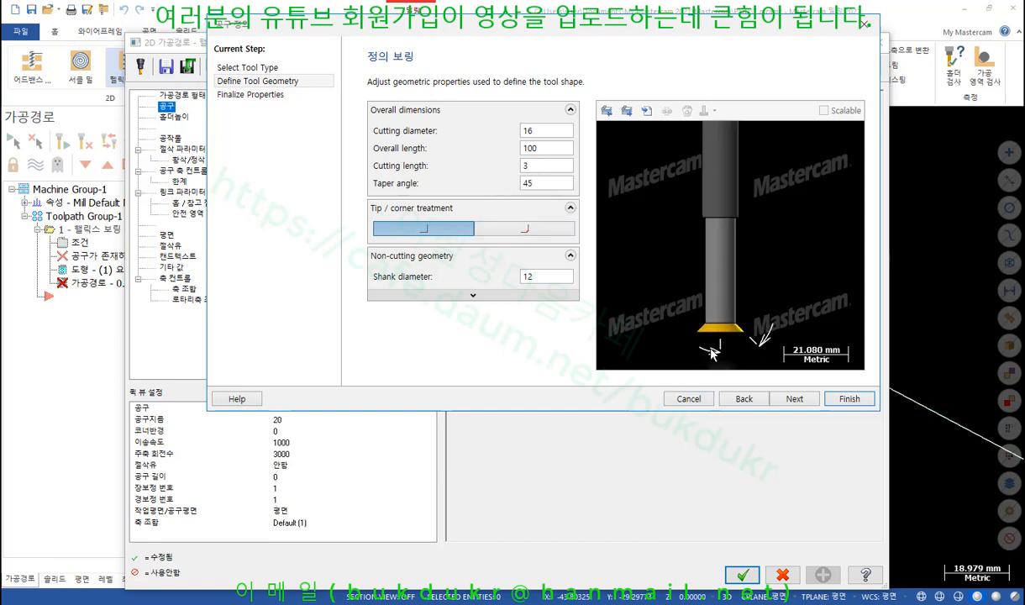
left_click(527, 231)
scroll(700, 334, "up", 5)
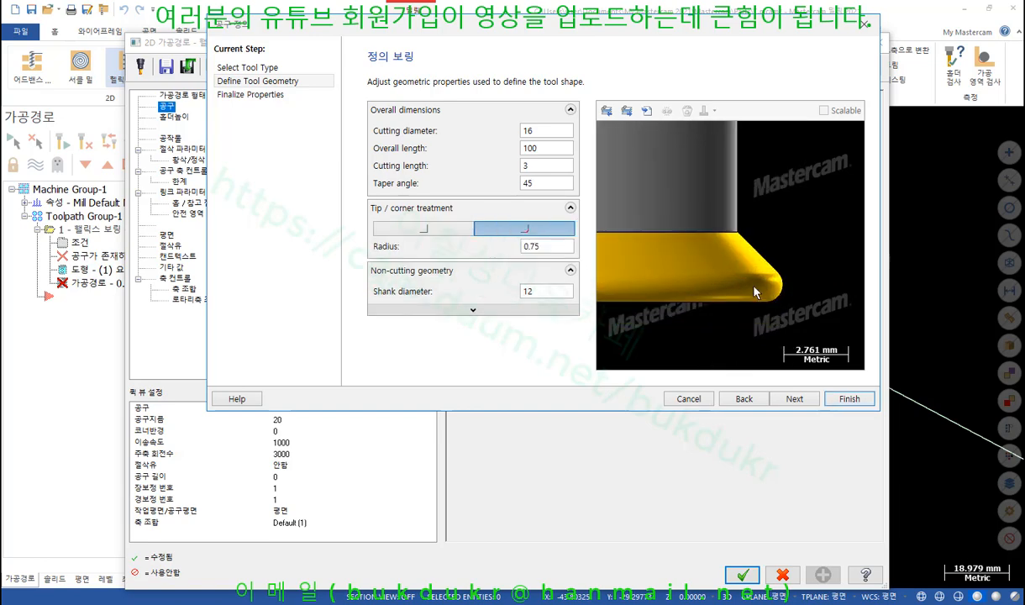
left_click(552, 251)
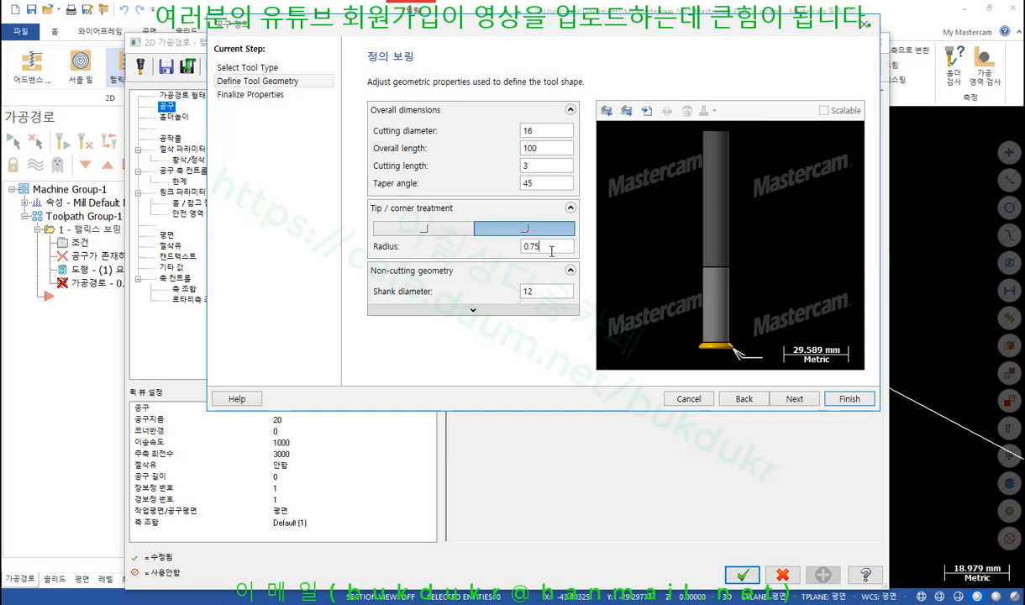
key("BackSpace")
key("BackSpace")
key("BackSpace")
type(".4")
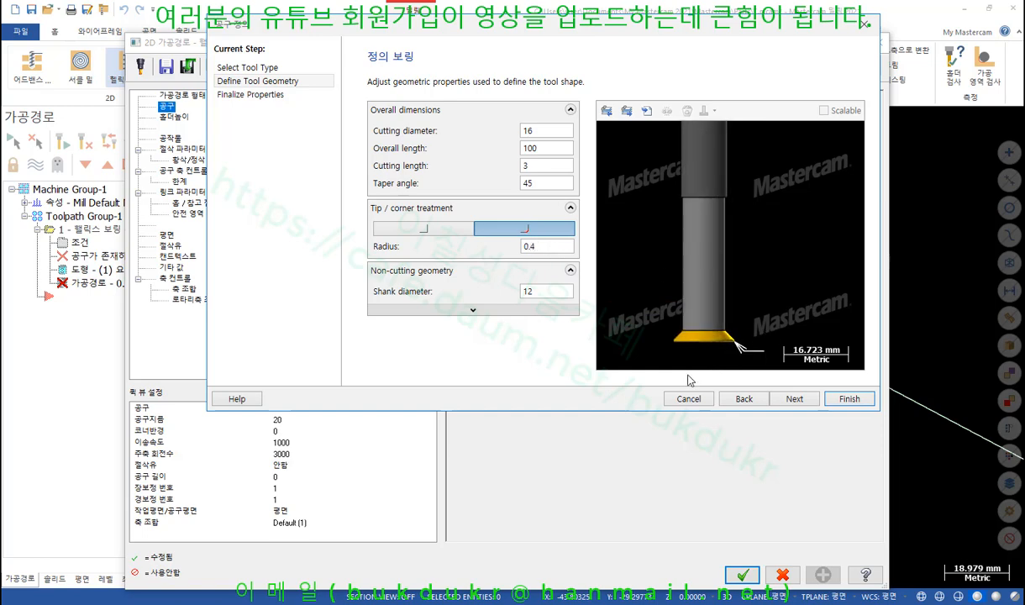
scroll(665, 334, "up", 8)
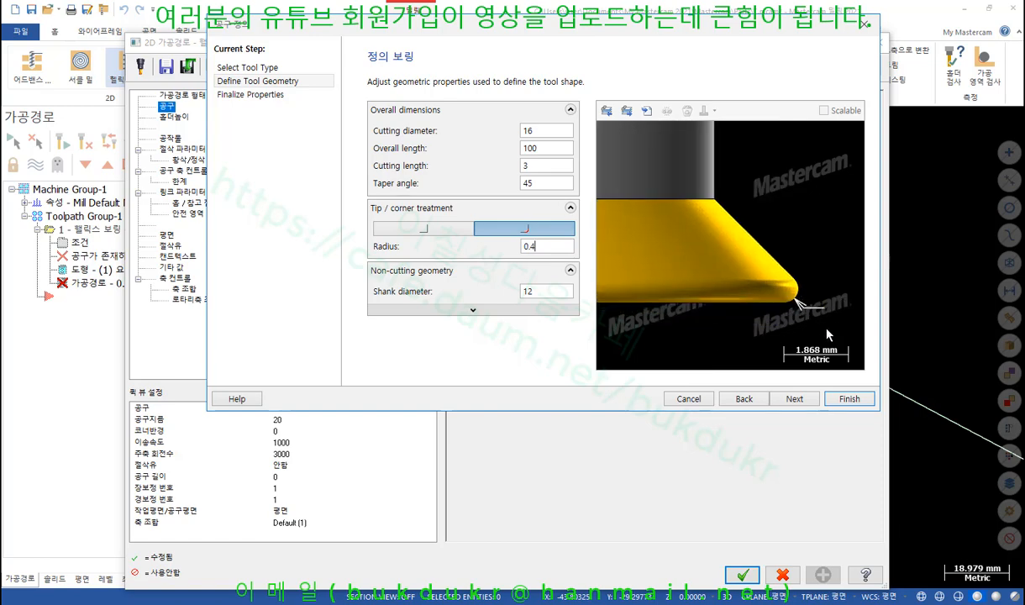
scroll(806, 277, "down", 2)
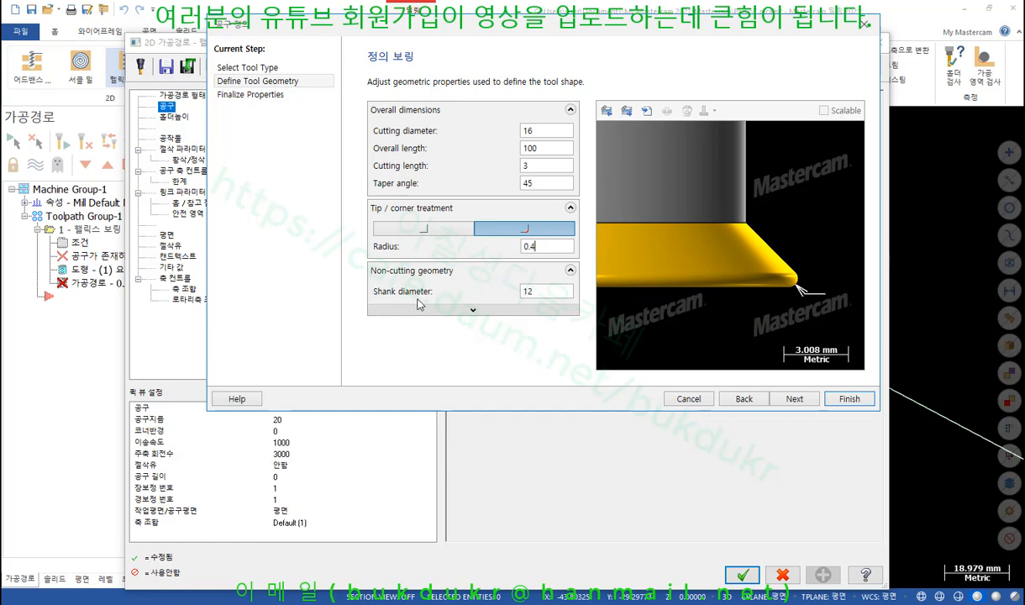
scroll(739, 324, "down", 4)
scroll(711, 325, "down", 2)
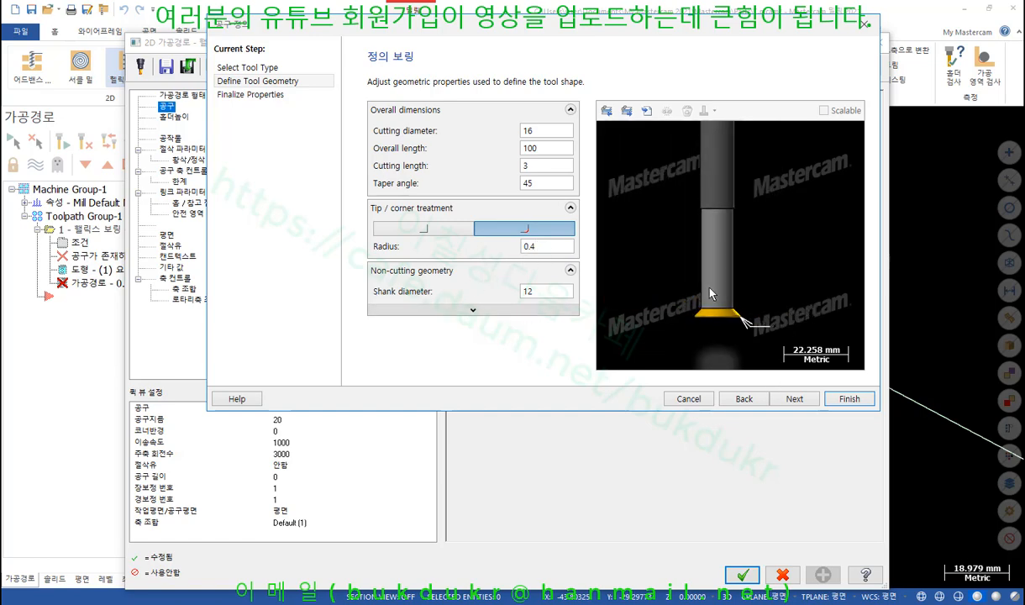
Set the boring tool's shank diameter to 14.
double_click(529, 291)
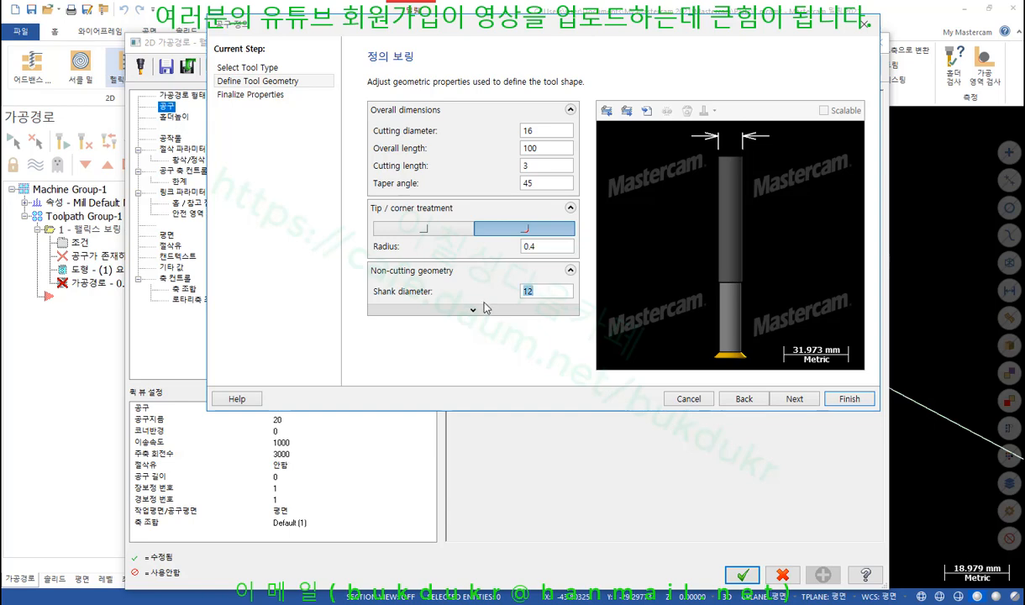
type("16")
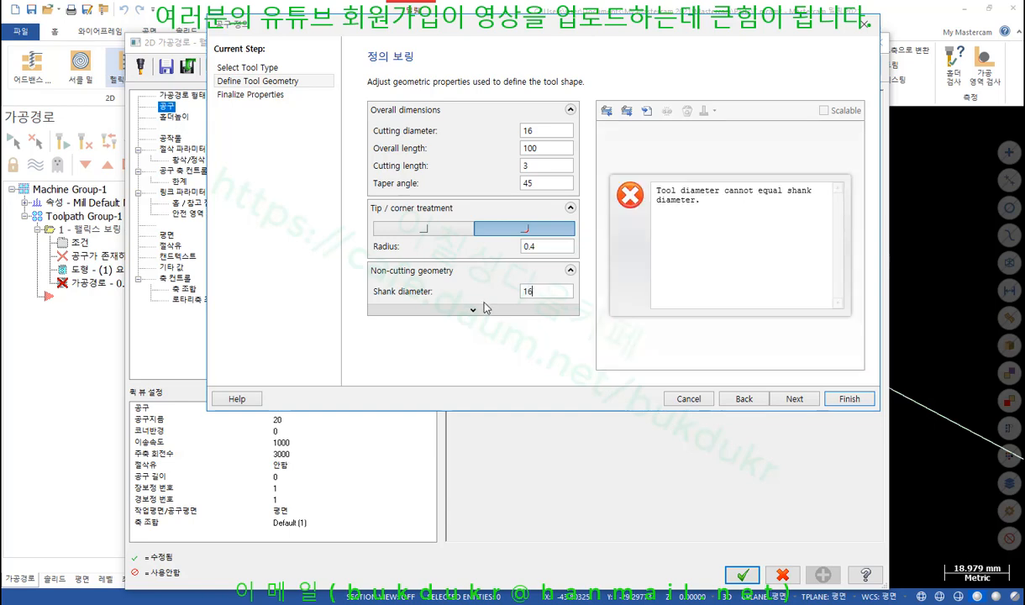
left_click(552, 134)
double_click(531, 290)
type("14")
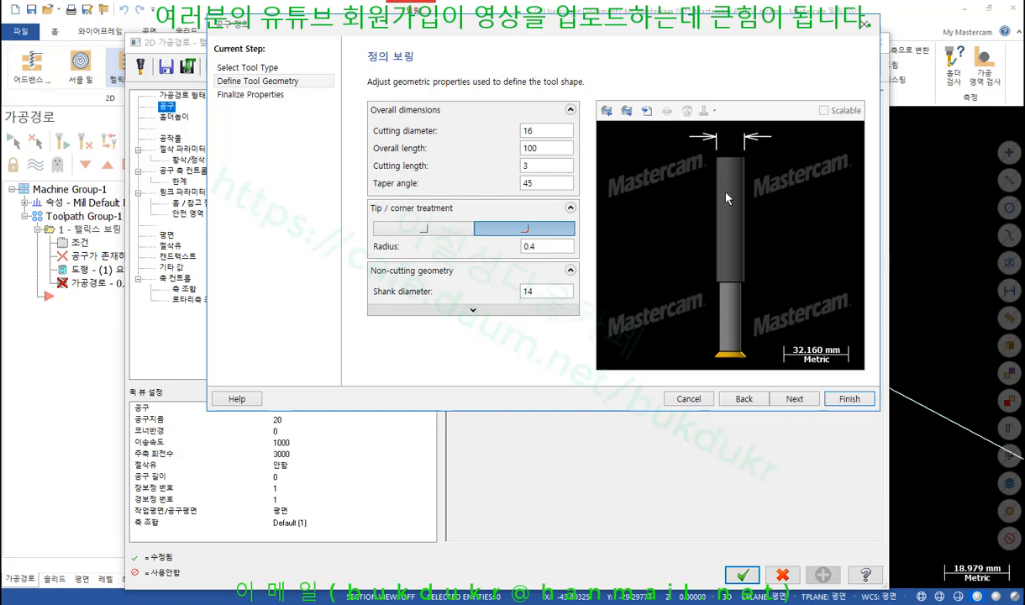
Examine the tool preview for the cutting and shank diameters, taper angle, cutting length and overall length, including the cutting edge up close.
left_click(563, 131)
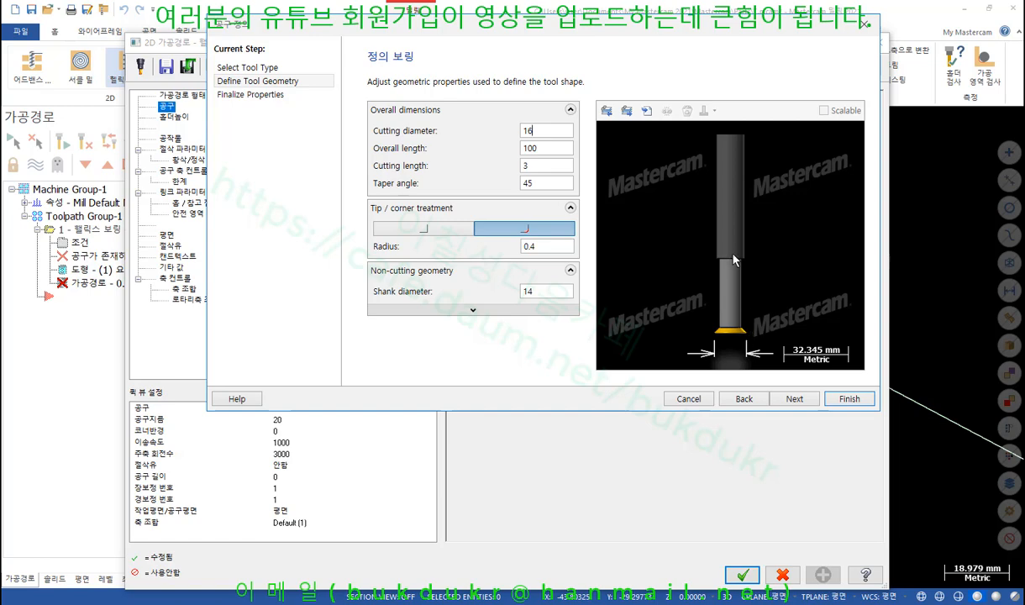
double_click(530, 292)
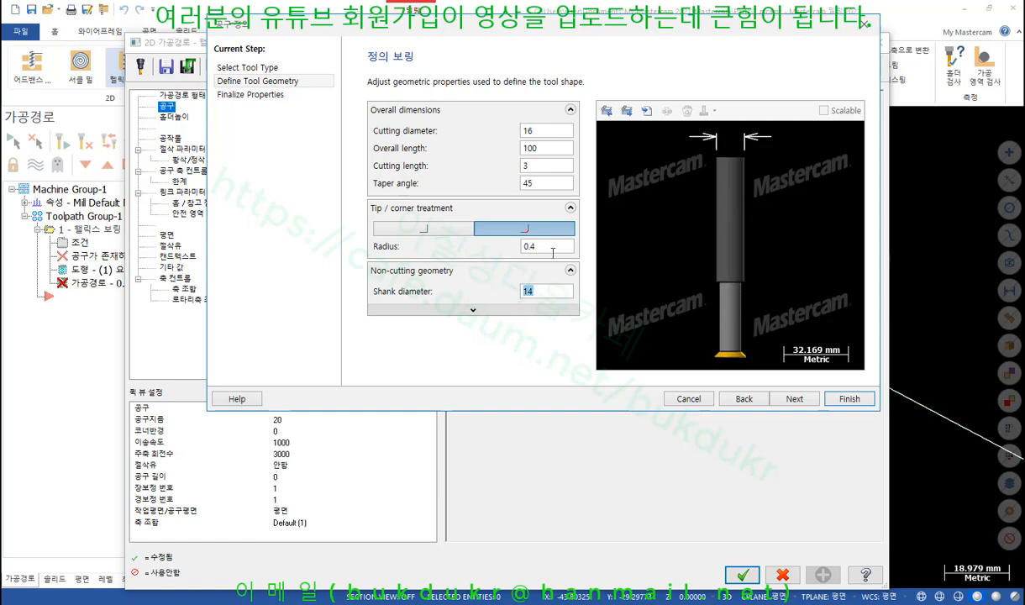
left_click(525, 132)
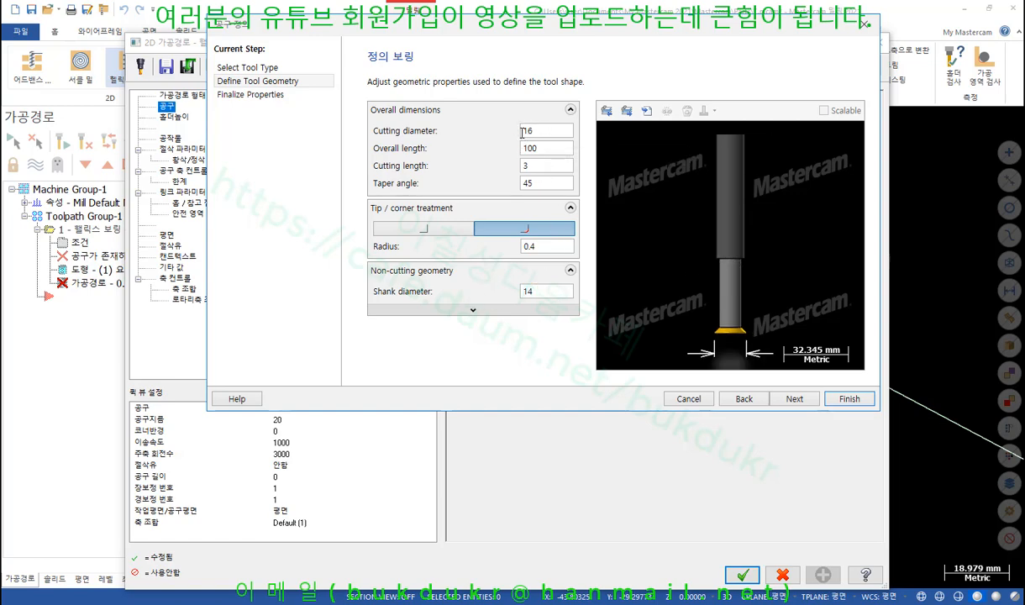
left_click(509, 293)
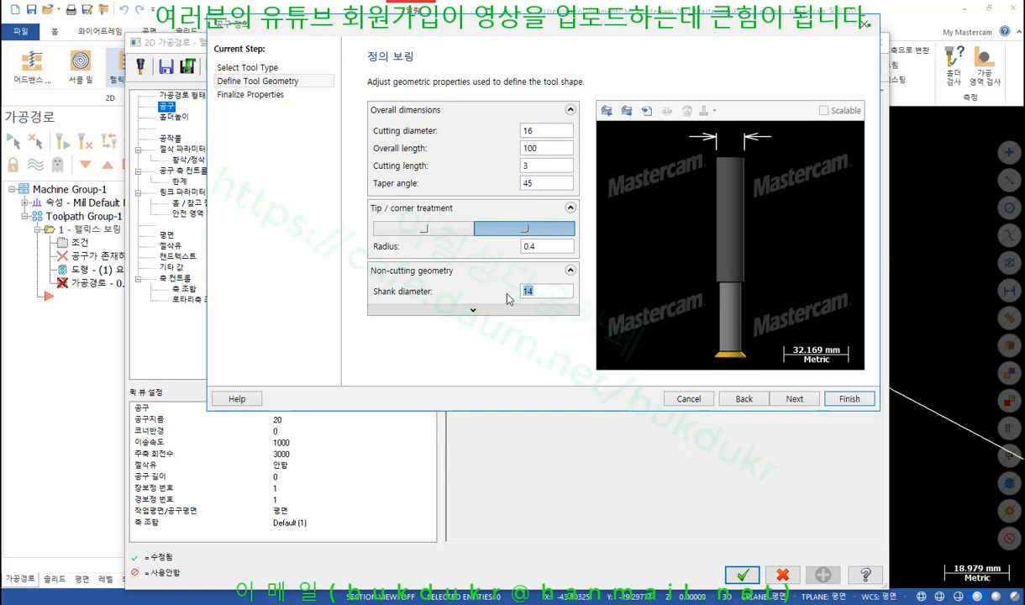
left_click(552, 183)
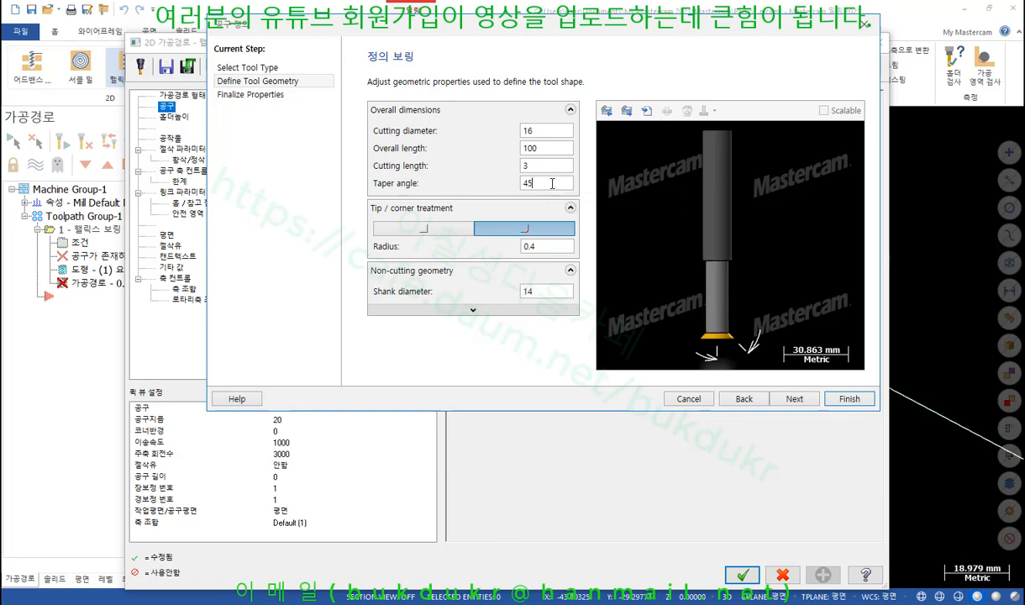
left_click(549, 165)
left_click(554, 148)
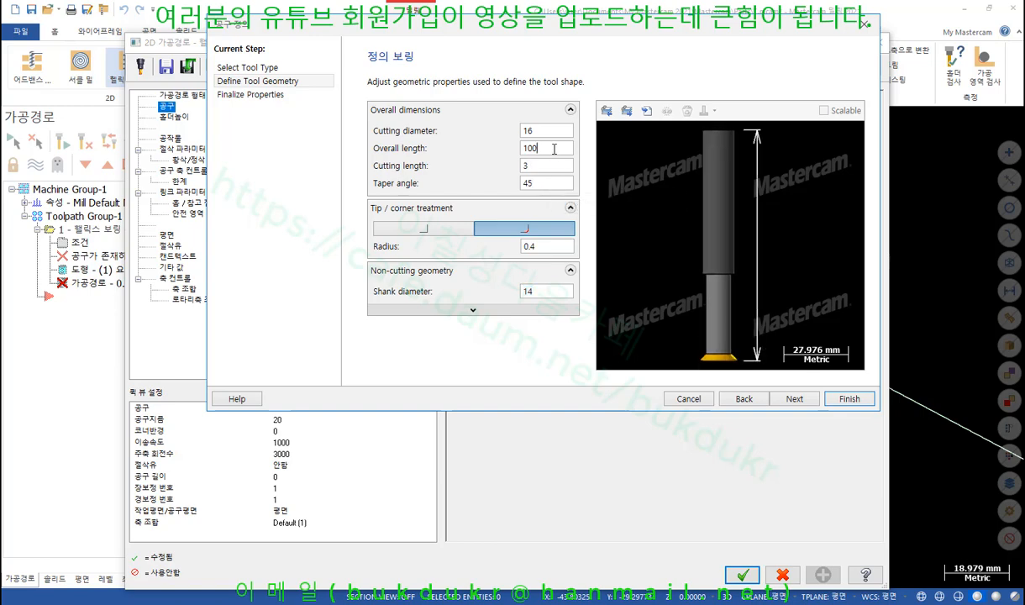
left_click(549, 164)
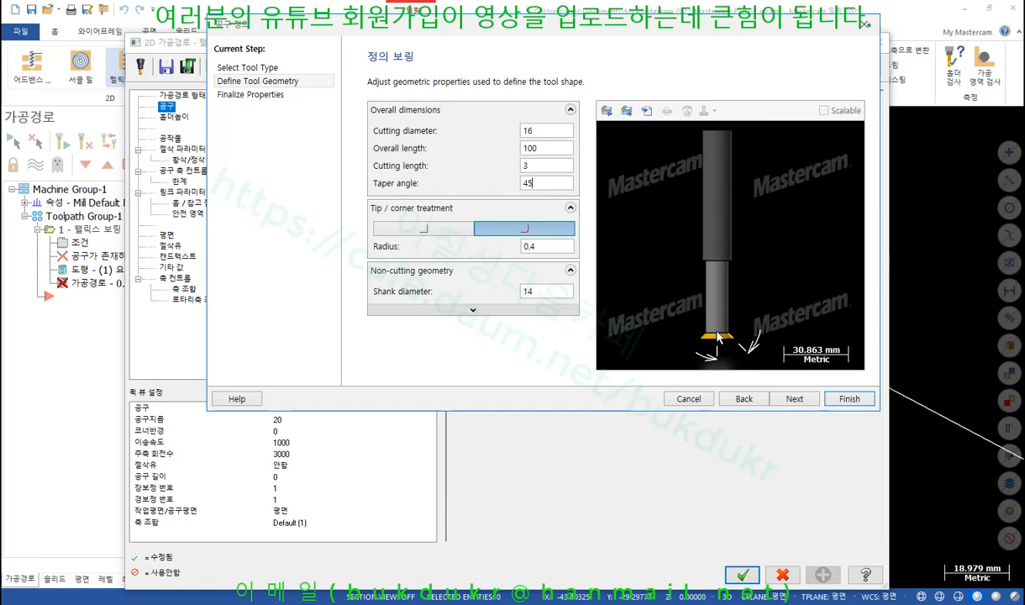
scroll(715, 351, "up", 3)
scroll(698, 271, "up", 2)
scroll(760, 298, "down", 2)
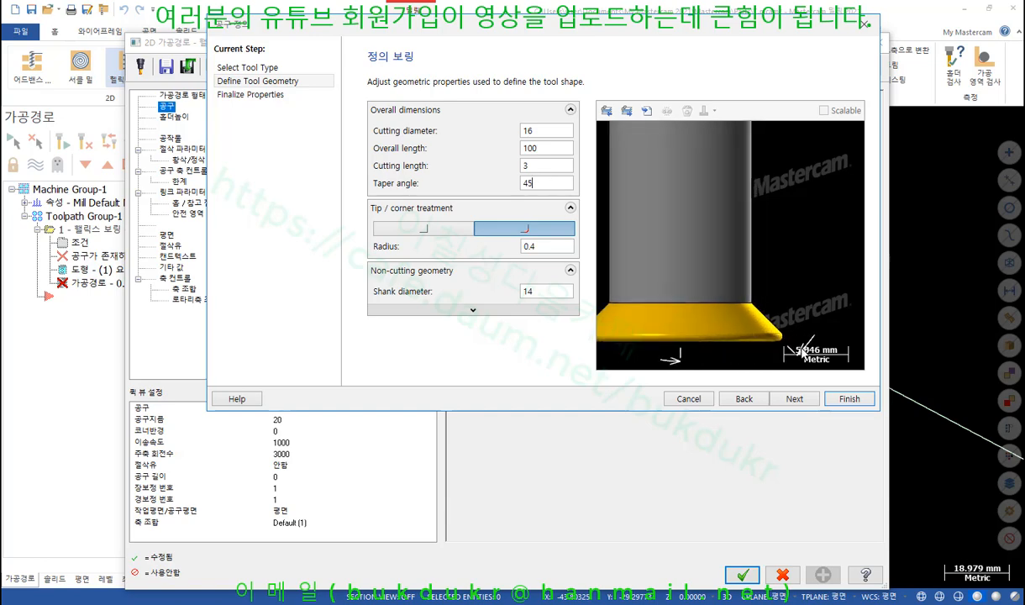
Set the boring tool's shank diameter to 11 and inspect the shank and cutting edge in the preview.
scroll(769, 313, "up", 1)
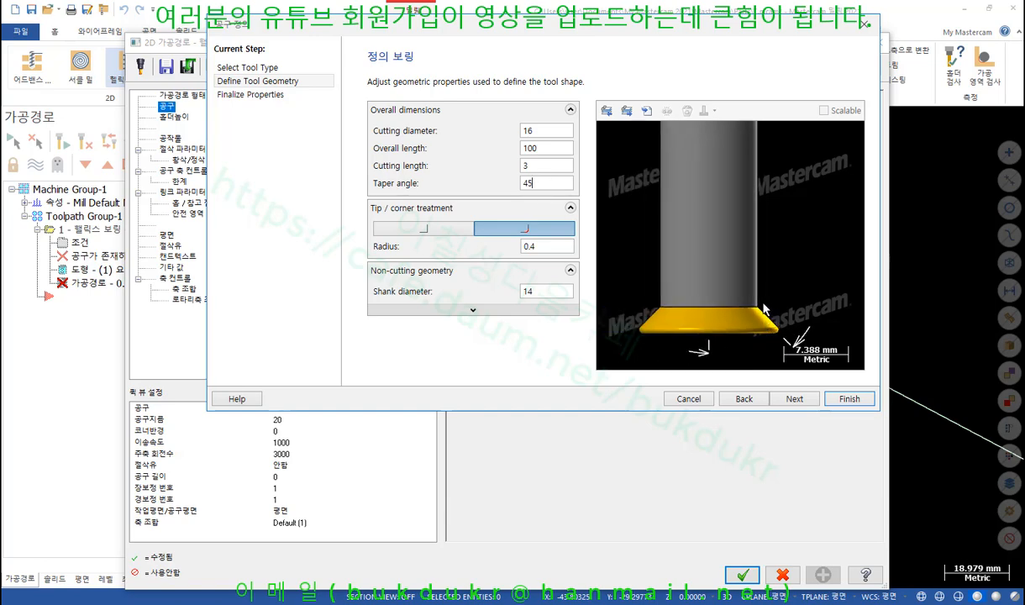
scroll(712, 298, "down", 4)
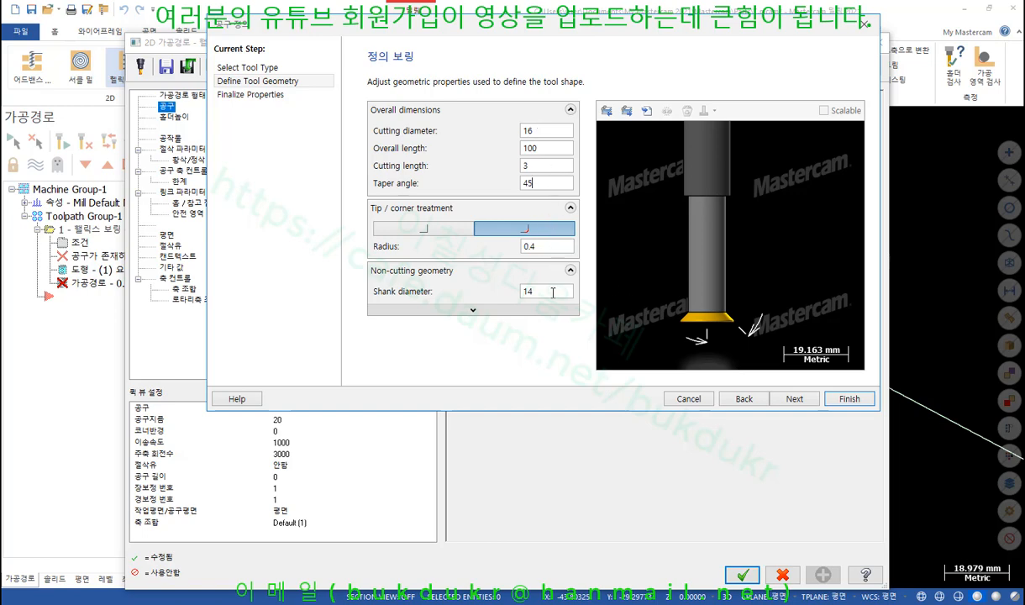
left_click(552, 292)
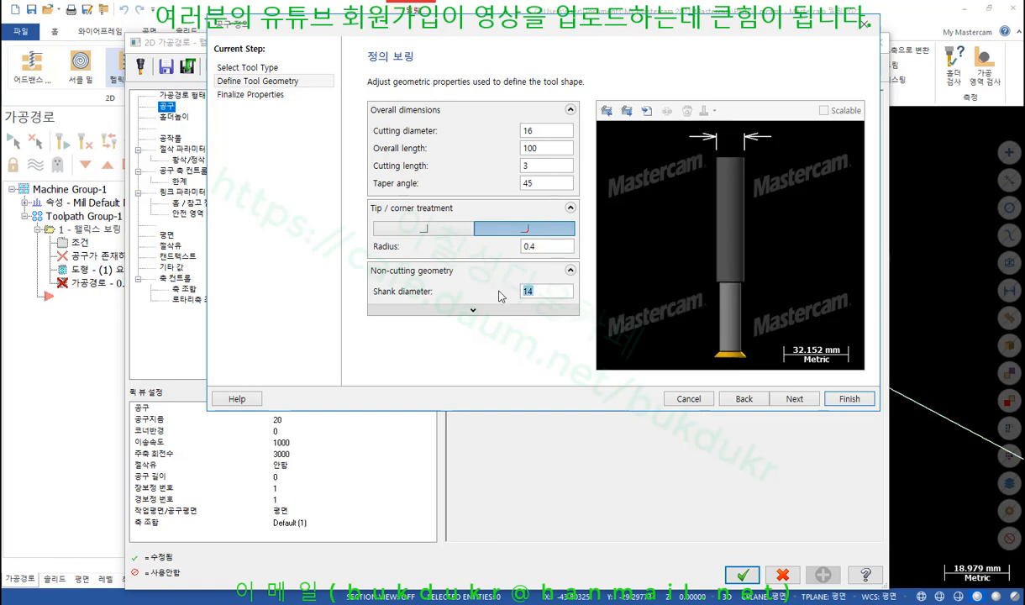
type("12")
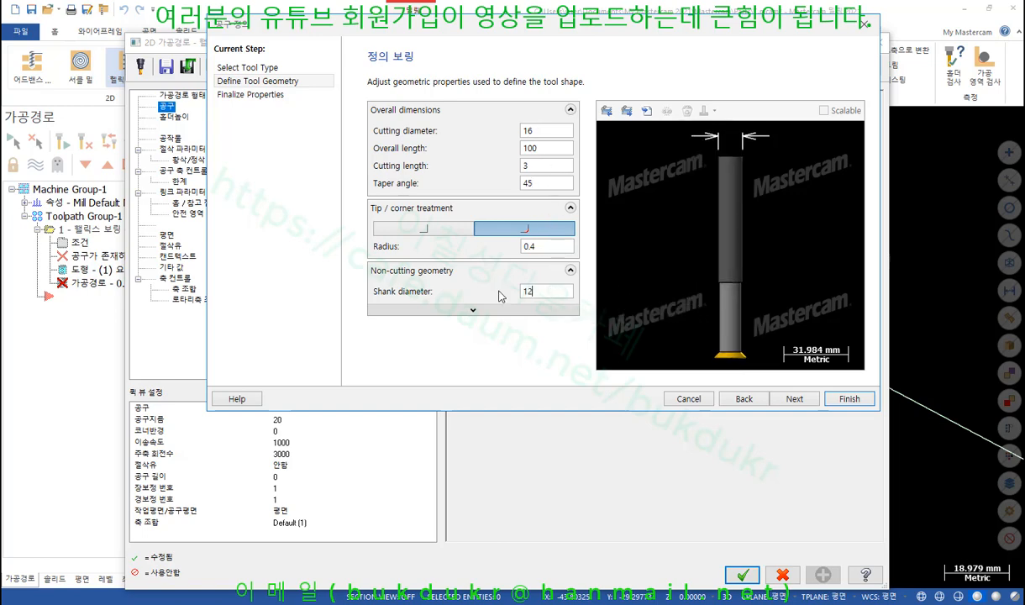
key("BackSpace")
type("1")
scroll(744, 328, "up", 5)
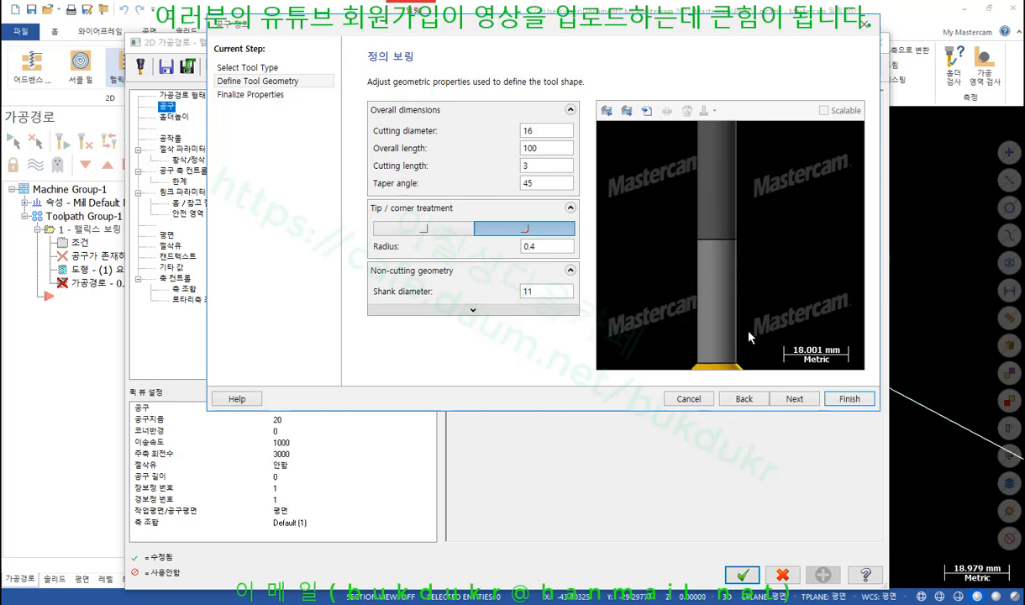
scroll(734, 243, "down", 5)
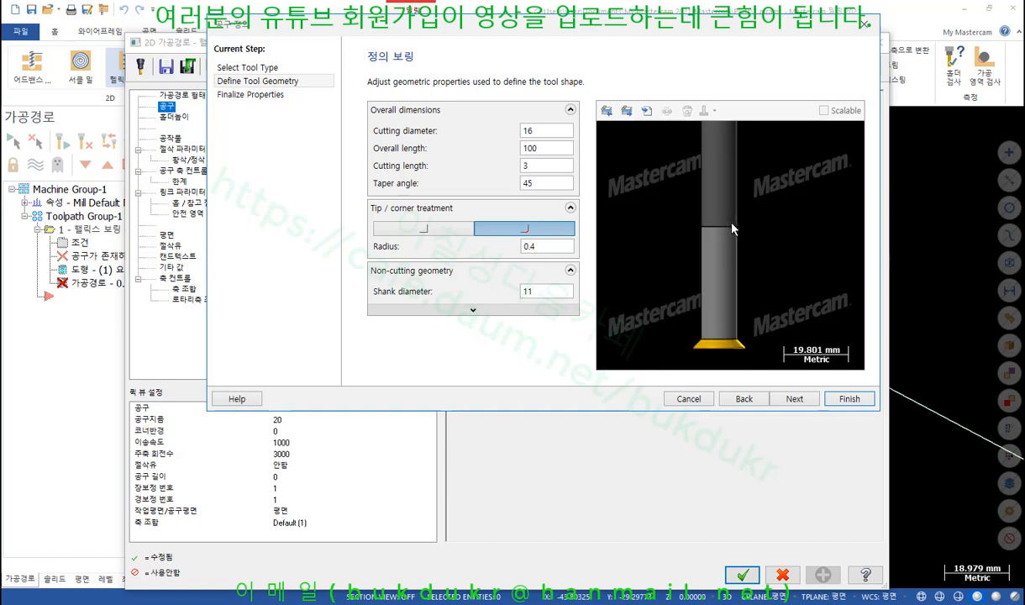
scroll(688, 332, "up", 3)
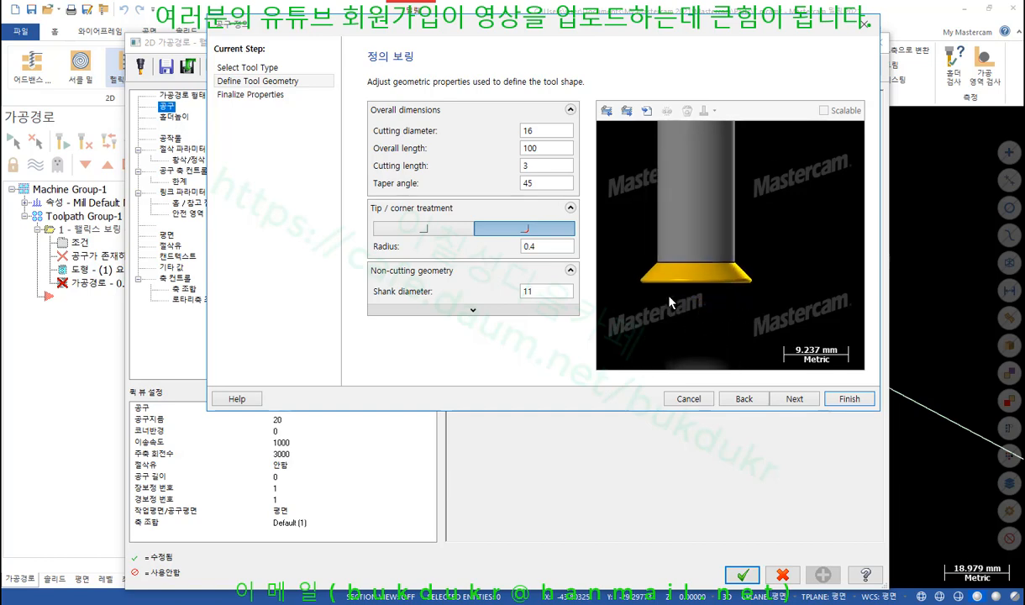
Review the boring tool's name, cutting speed, feed per tooth, flutes, feed and plunge rates, and finish creating the tool.
left_click(794, 399)
left_click(824, 130)
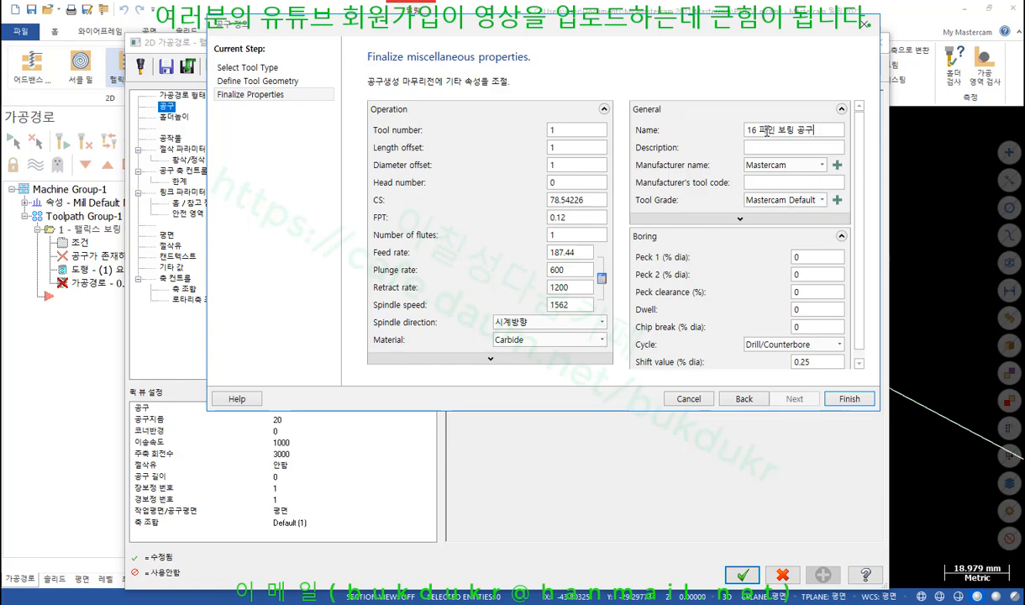
left_click_drag(759, 132, 774, 132)
left_click(588, 198)
left_click(583, 217)
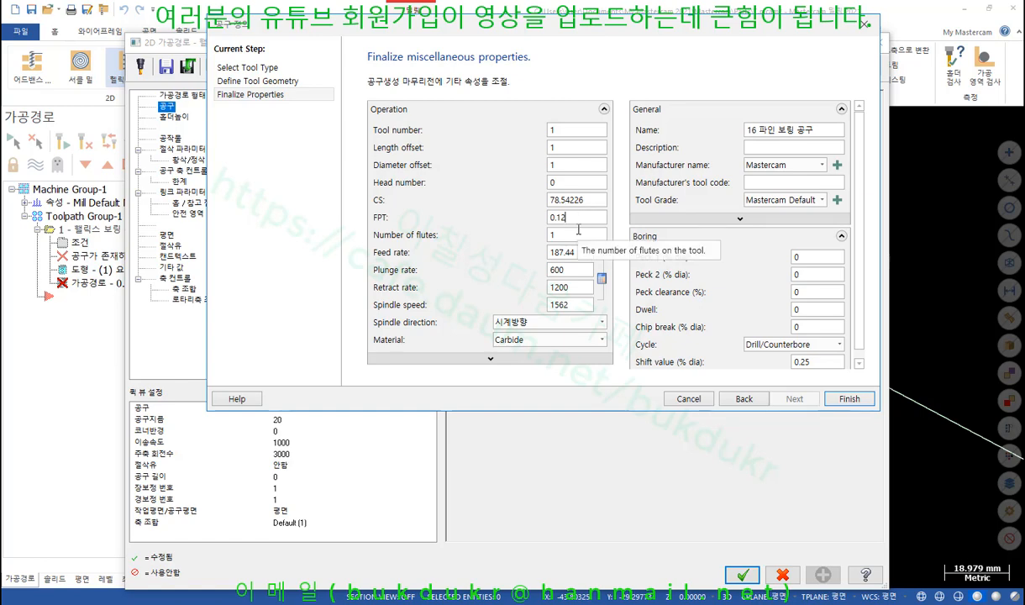
left_click(572, 235)
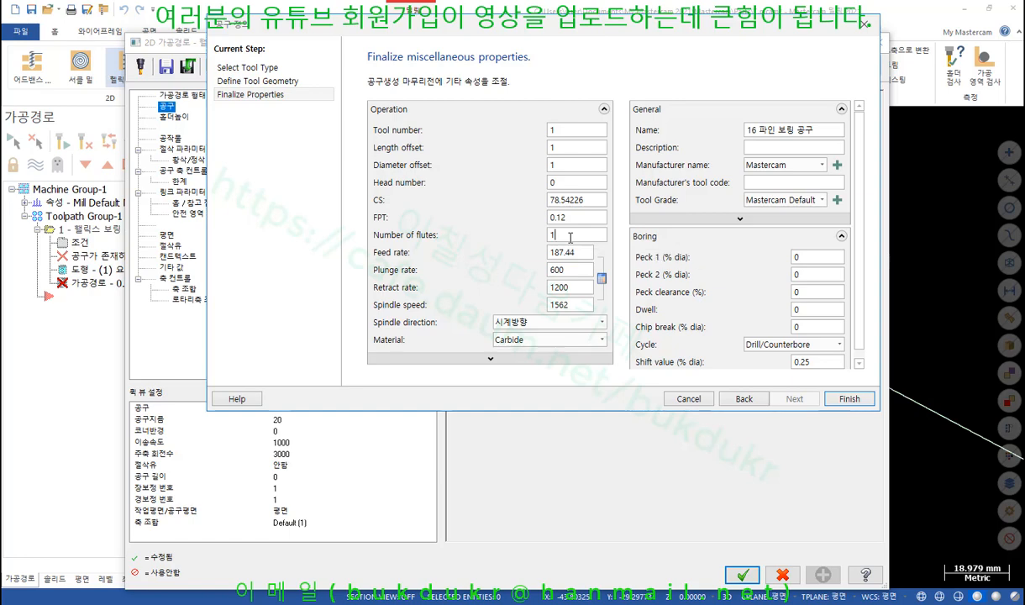
left_click(578, 253)
left_click(579, 270)
left_click(849, 399)
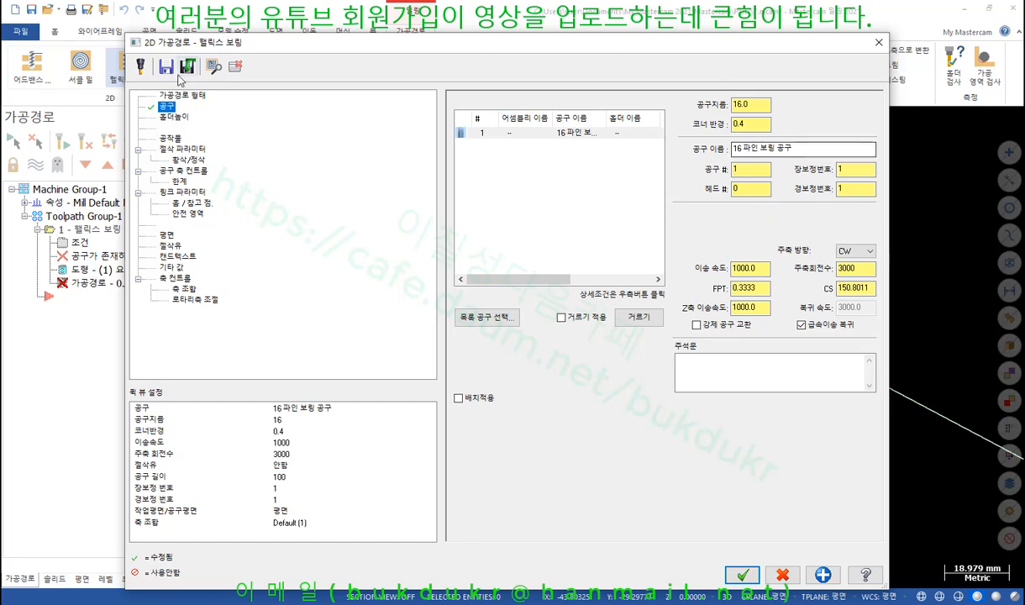
Set the compensation type in the helix bore cut parameters to wear (중복보정).
left_click(169, 139)
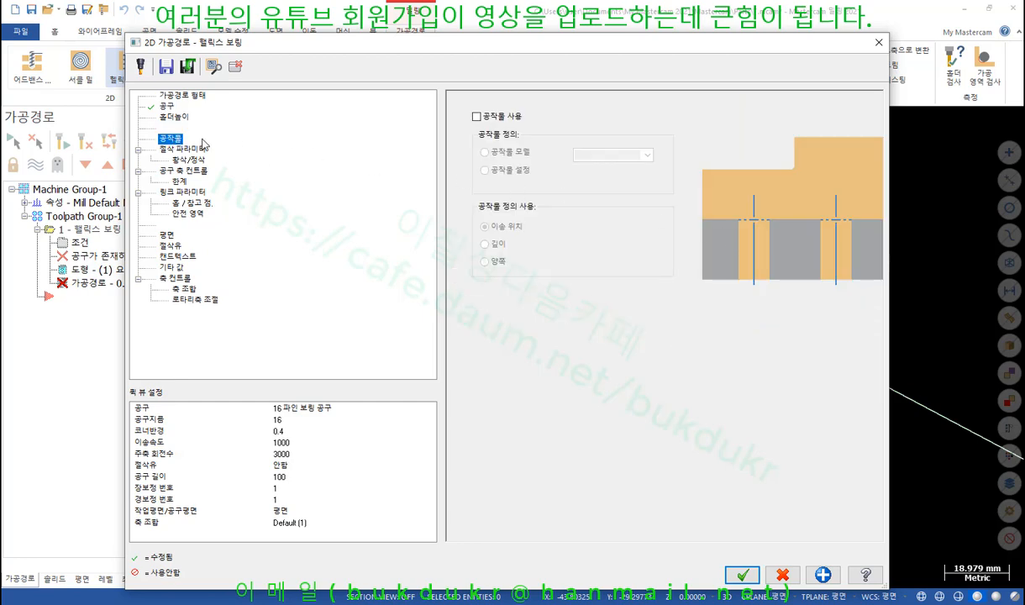
left_click(187, 148)
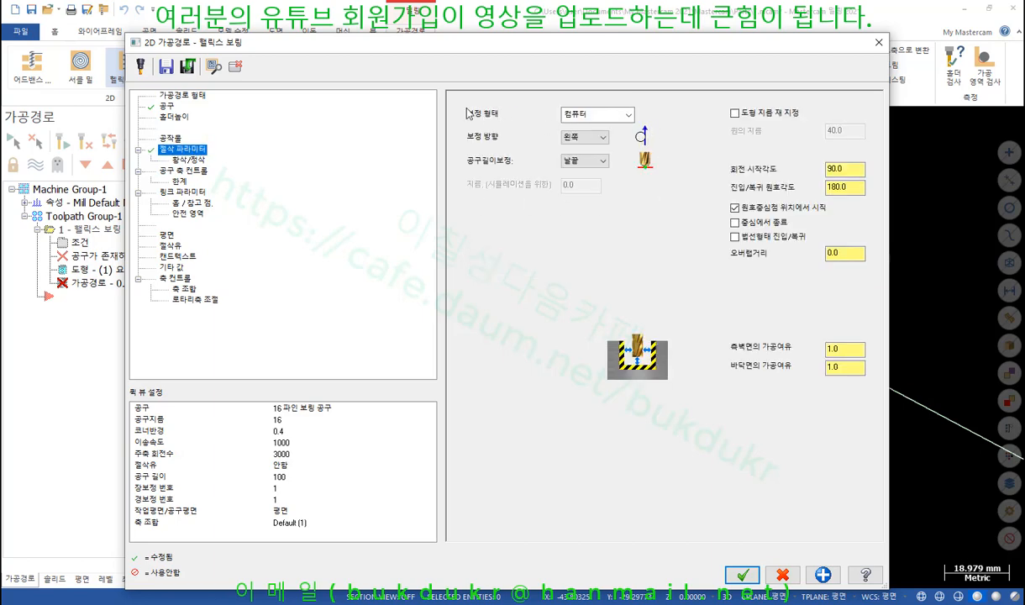
left_click(601, 113)
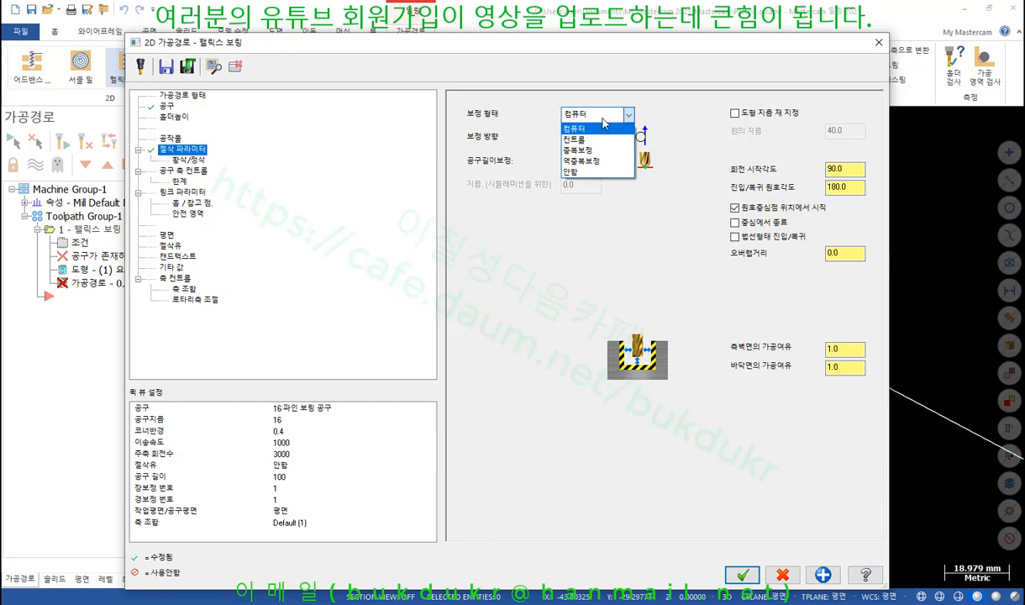
left_click(598, 151)
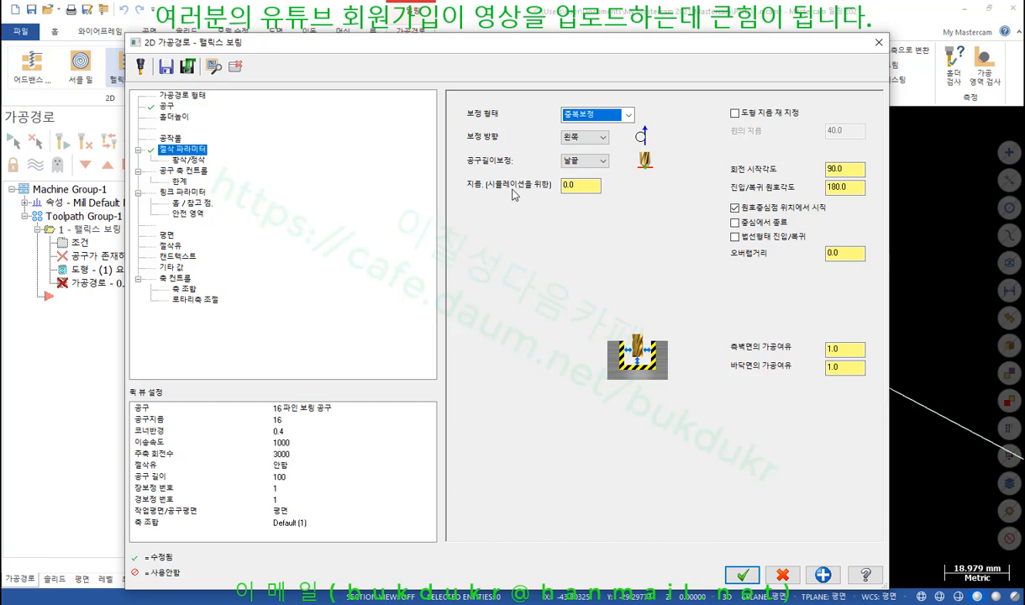
left_click(582, 184)
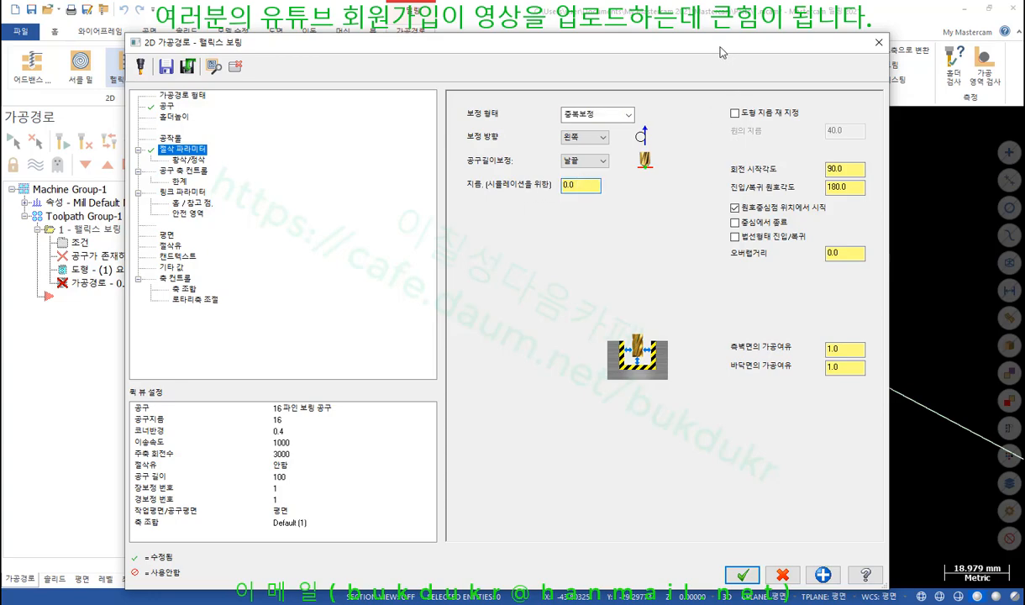
Fill the wall stock allowance with the diameter picked from the block's hole.
left_click_drag(719, 53, 647, 26)
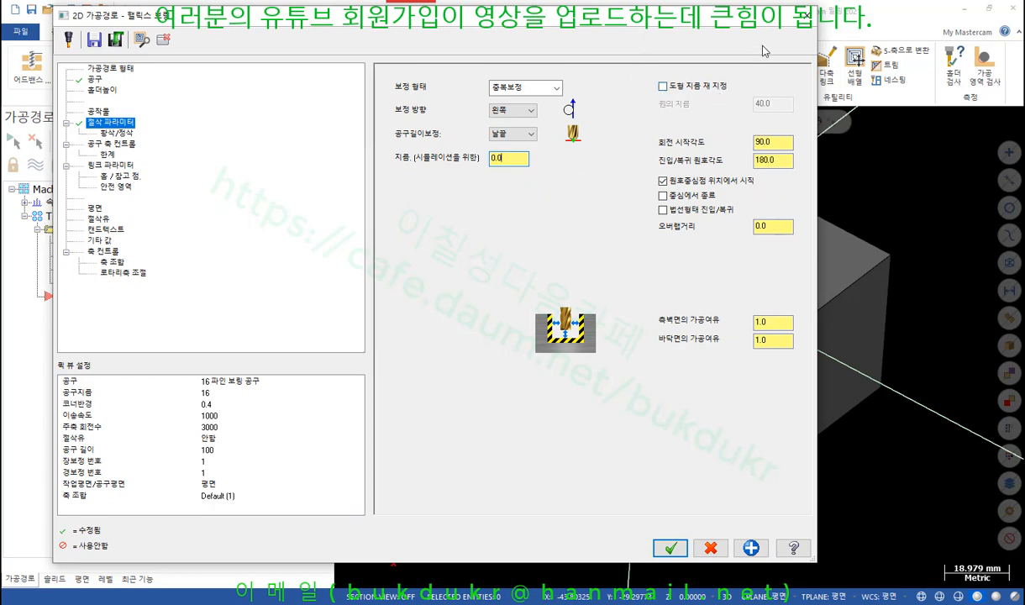
left_click_drag(731, 20, 508, 38)
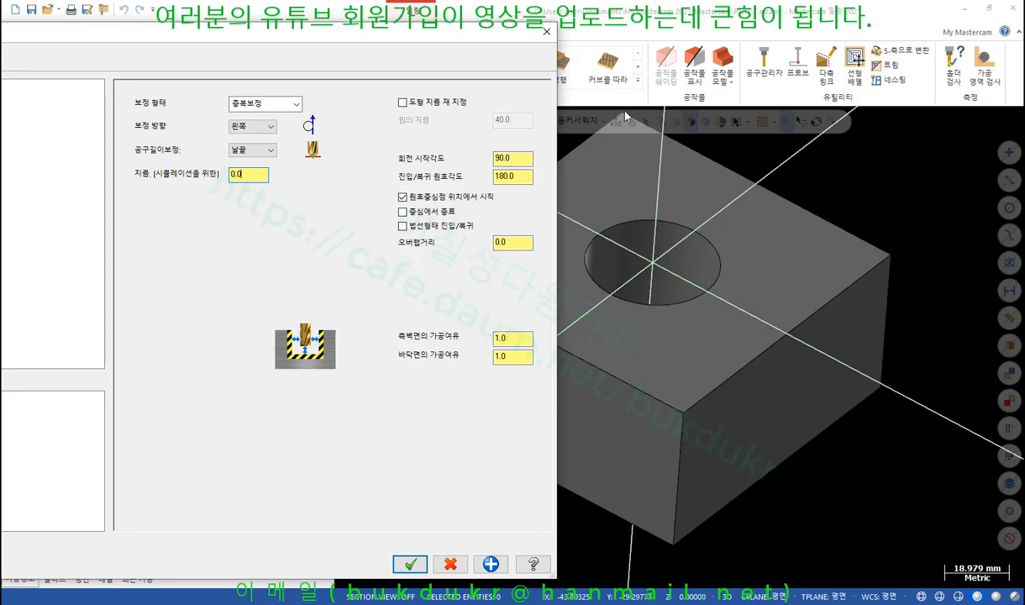
left_click_drag(491, 47, 789, 68)
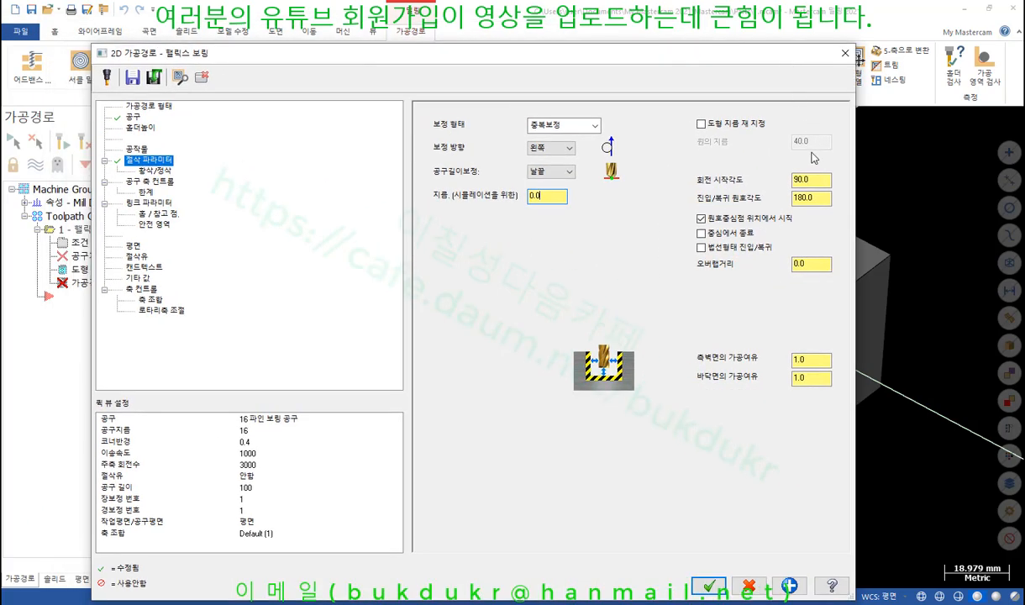
left_click(809, 179)
left_click(810, 359)
right_click(811, 359)
left_click(857, 156)
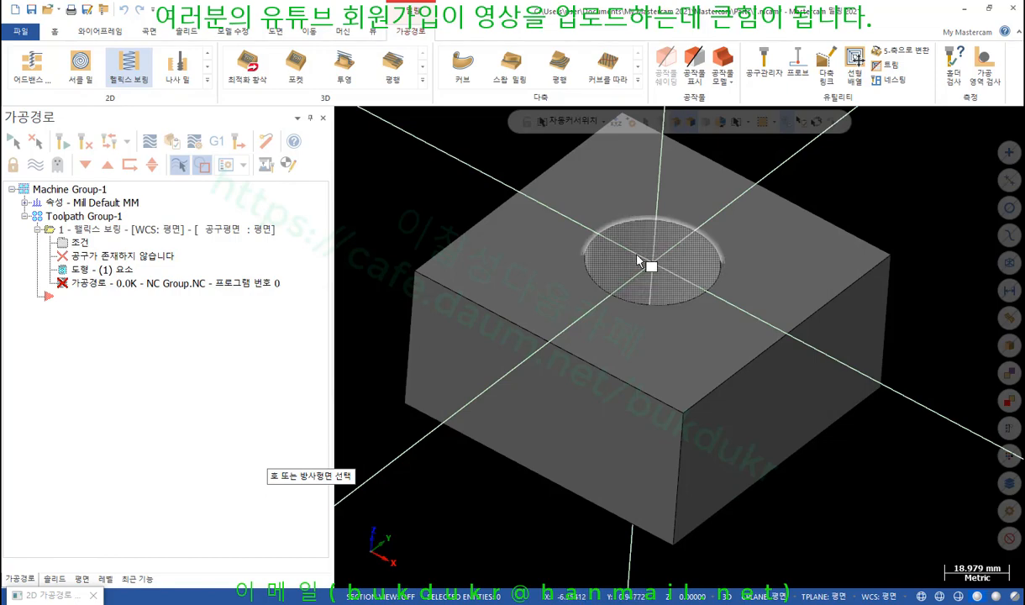
left_click(716, 256)
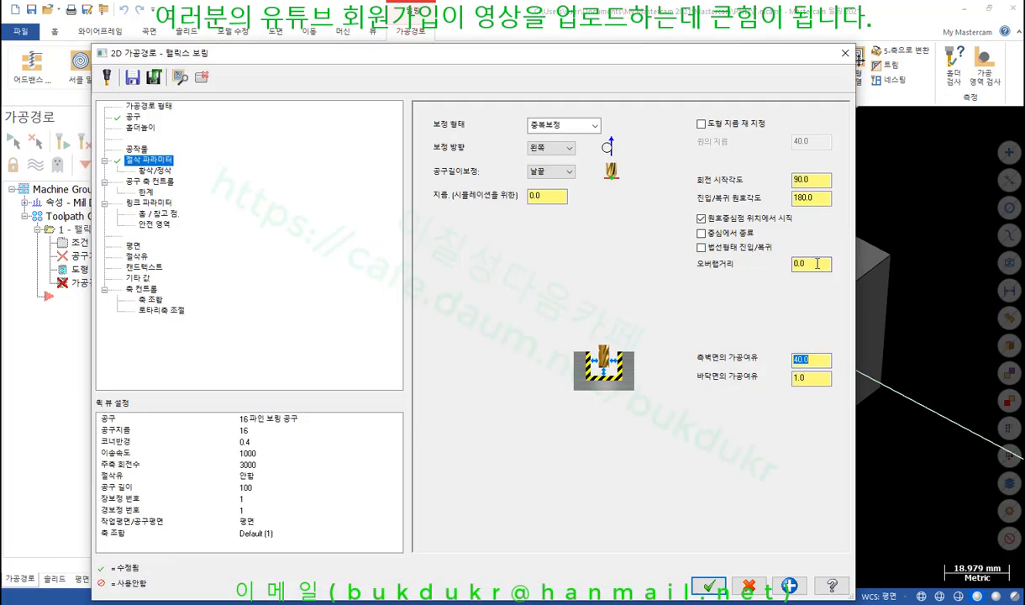
Set the stock to leave on both walls and floor to 0.
left_click(814, 359)
left_click_drag(813, 360, 716, 369)
type("0")
key("Tab")
type("0")
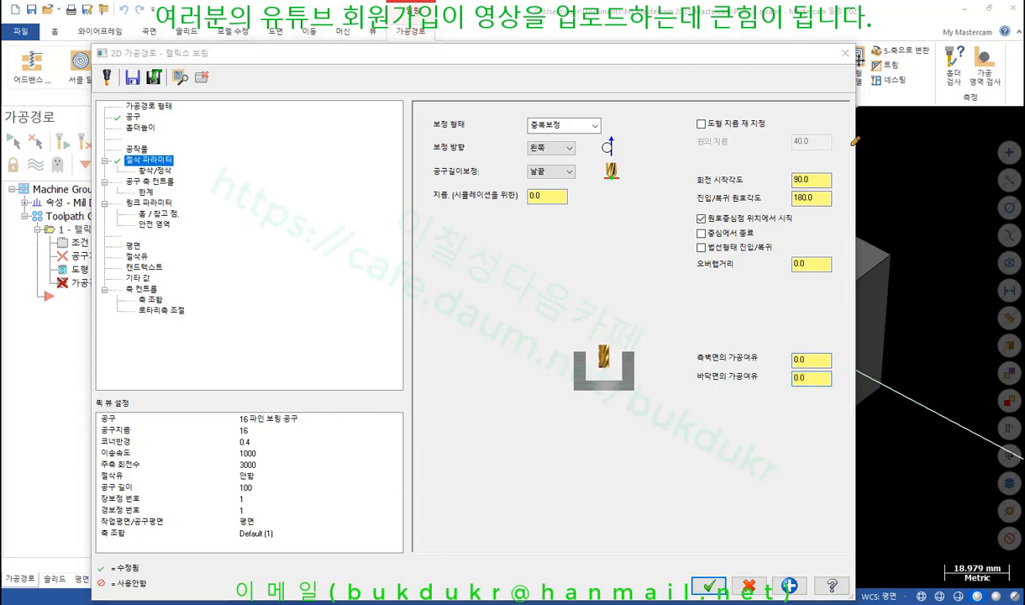
Examine the circle diameter override, start angle, entry/exit arc sweep, center start and end, perpendicular entry, overlap and stock allowance parameters.
mouse_move(854, 154)
left_mouse_down()
mouse_move(685, 152)
mouse_move(676, 136)
mouse_move(844, 131)
mouse_move(853, 154)
left_mouse_up()
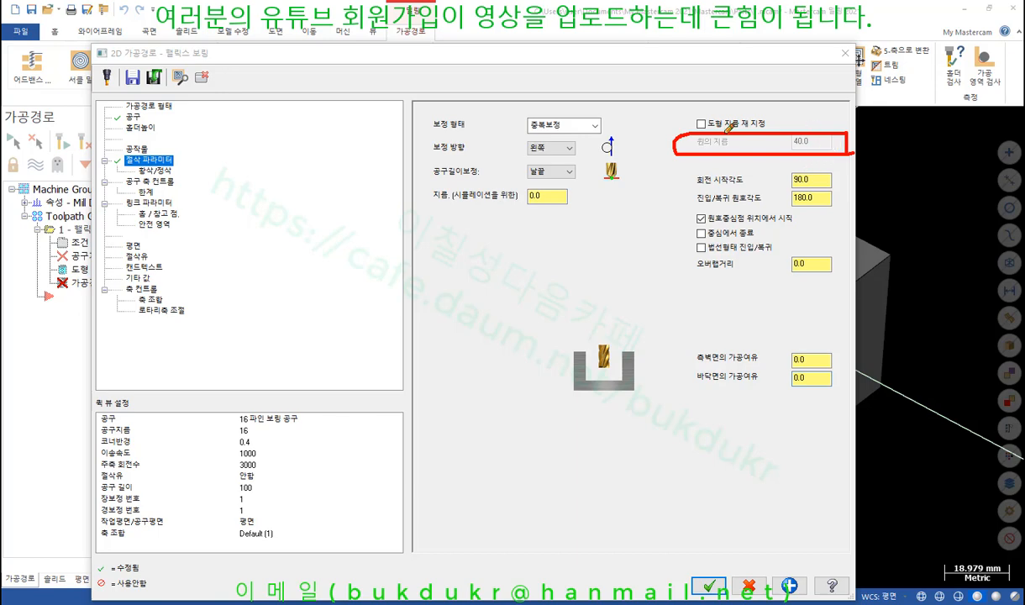
left_click_drag(695, 115, 707, 110)
mouse_move(822, 128)
left_mouse_down()
mouse_move(786, 135)
mouse_move(812, 154)
left_mouse_up()
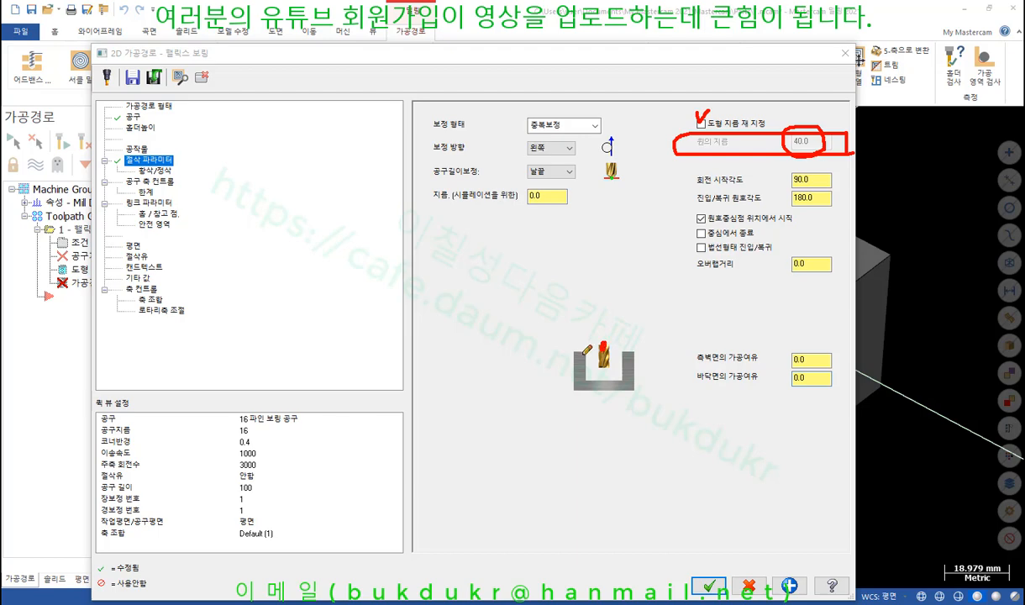
left_click_drag(621, 345, 623, 356)
left_click_drag(681, 191, 832, 186)
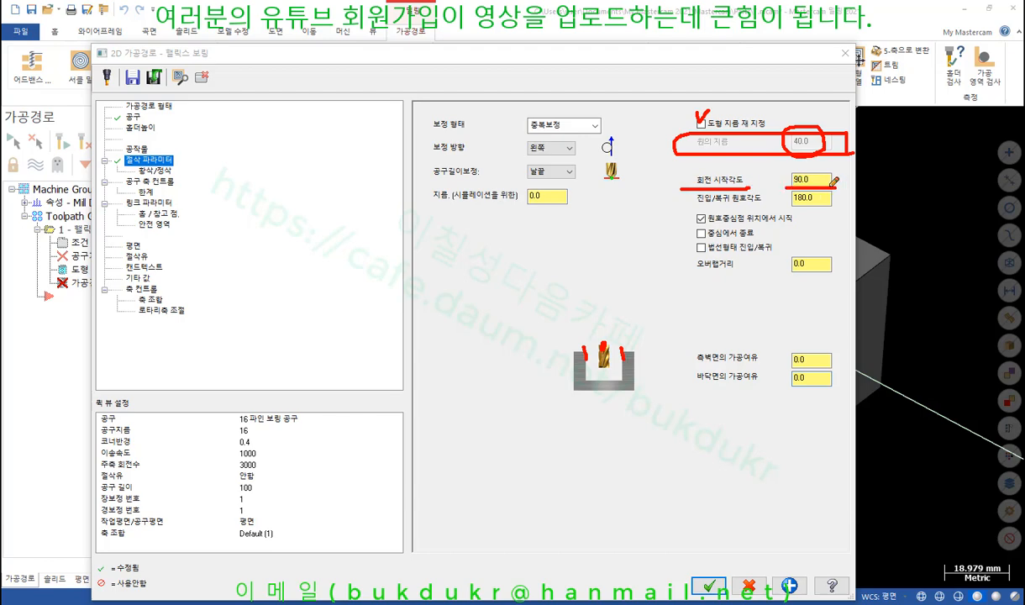
mouse_move(353, 449)
left_mouse_down()
mouse_move(357, 274)
mouse_move(500, 388)
mouse_move(372, 467)
mouse_move(351, 436)
left_mouse_up()
mouse_move(395, 376)
left_mouse_down()
mouse_move(430, 376)
mouse_move(417, 395)
left_mouse_up()
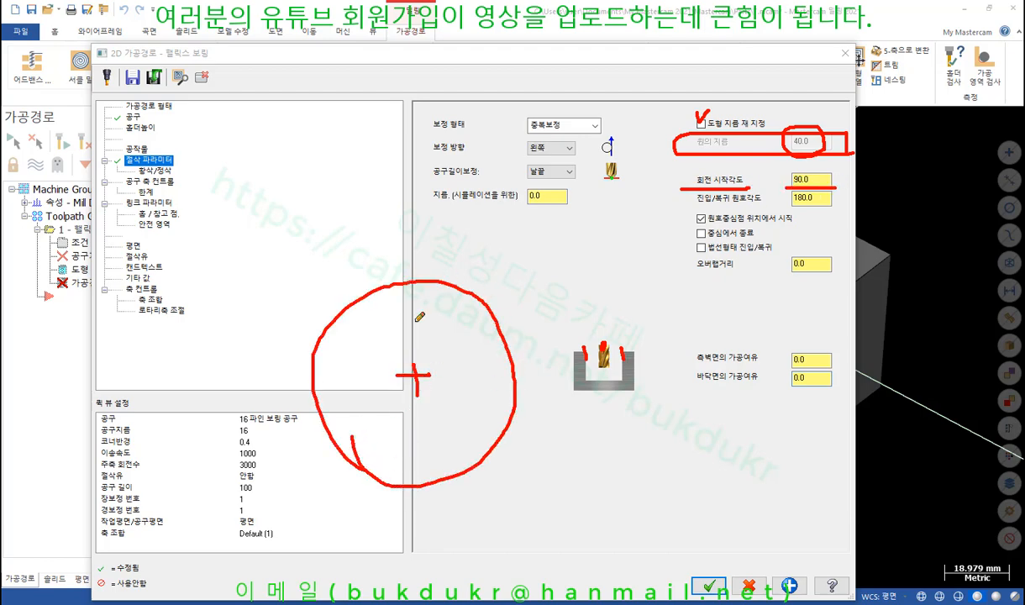
left_click_drag(417, 252, 417, 294)
mouse_move(413, 374)
left_mouse_down()
mouse_move(454, 322)
mouse_move(415, 282)
left_mouse_up()
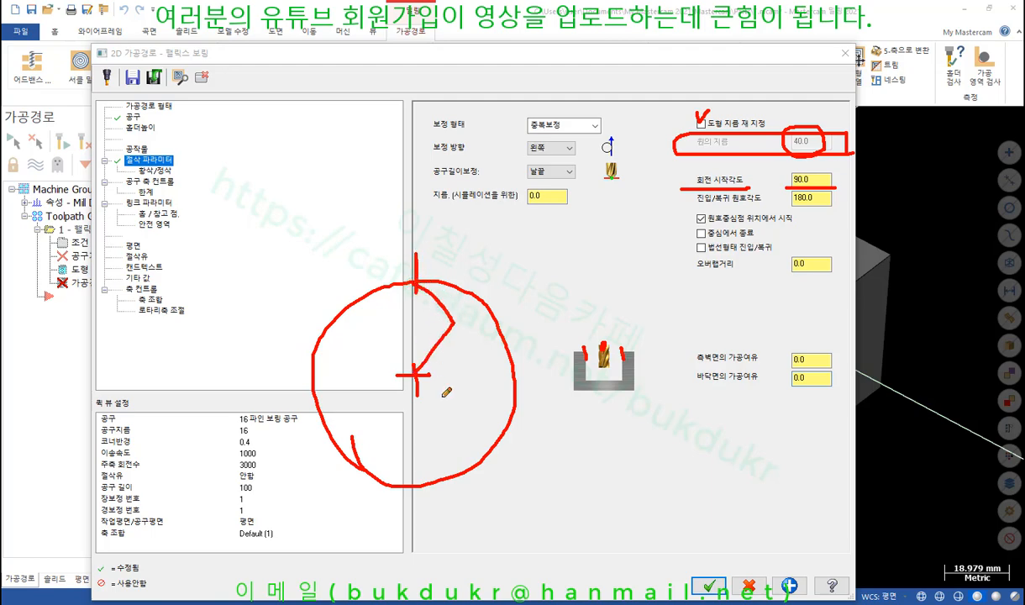
left_click_drag(696, 203, 761, 202)
left_click_drag(833, 190, 780, 207)
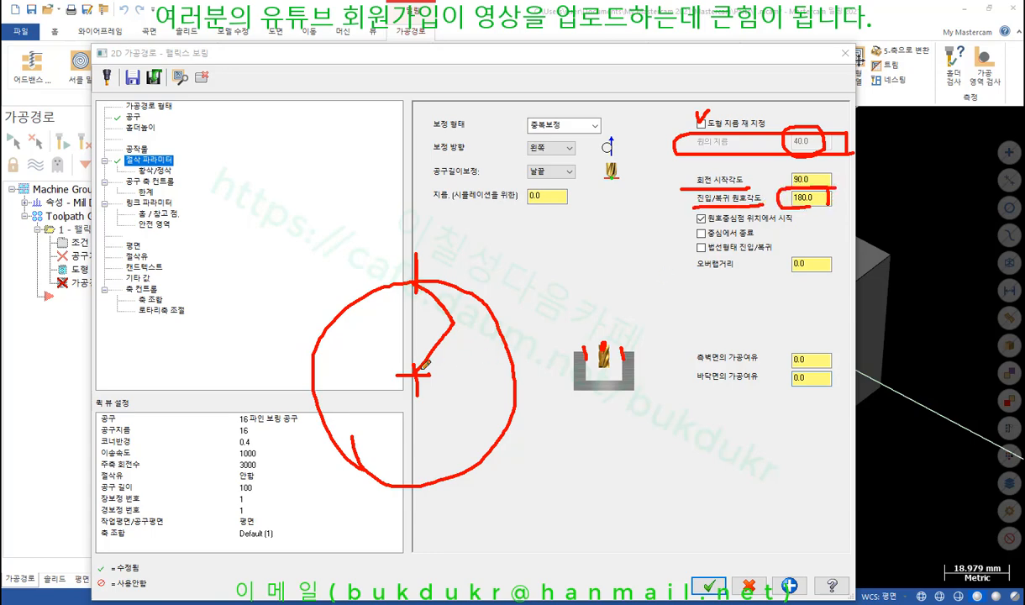
left_click_drag(403, 370, 449, 343)
mouse_move(405, 269)
left_mouse_down()
mouse_move(429, 330)
mouse_move(414, 365)
left_mouse_up()
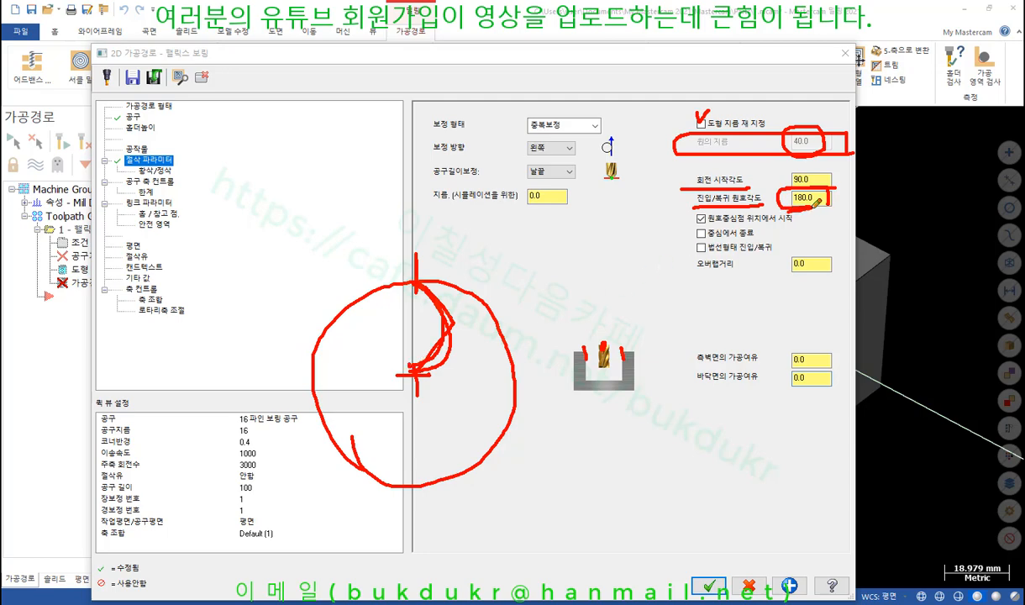
left_click_drag(689, 223, 792, 221)
mouse_move(415, 389)
left_mouse_down()
mouse_move(365, 370)
mouse_move(425, 340)
mouse_move(445, 403)
mouse_move(380, 383)
mouse_move(406, 330)
mouse_move(386, 361)
mouse_move(420, 346)
mouse_move(414, 270)
left_mouse_up()
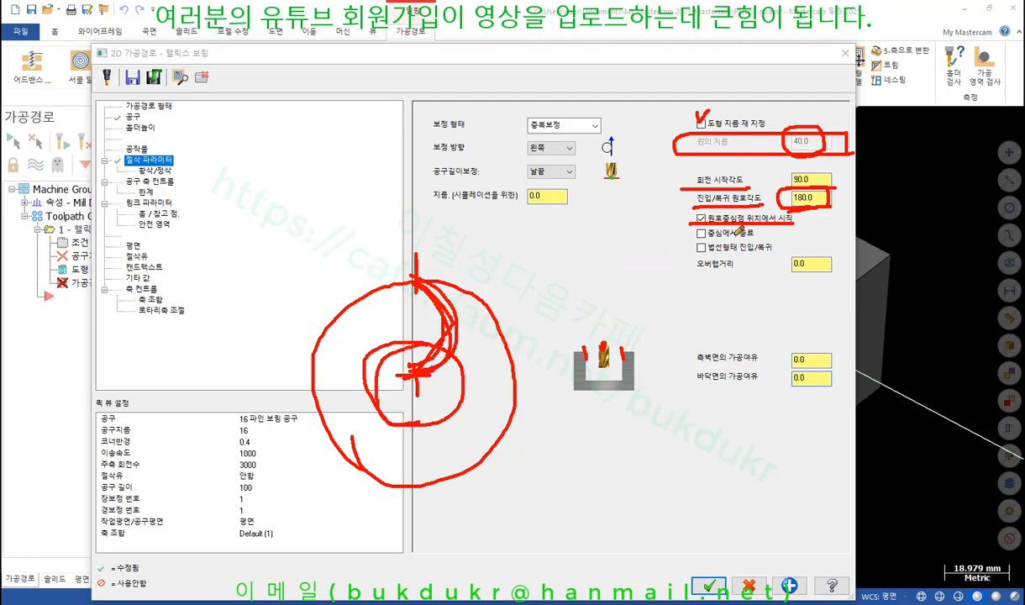
left_click_drag(696, 238, 767, 237)
mouse_move(404, 268)
left_mouse_down()
mouse_move(363, 296)
mouse_move(371, 340)
mouse_move(418, 367)
left_mouse_up()
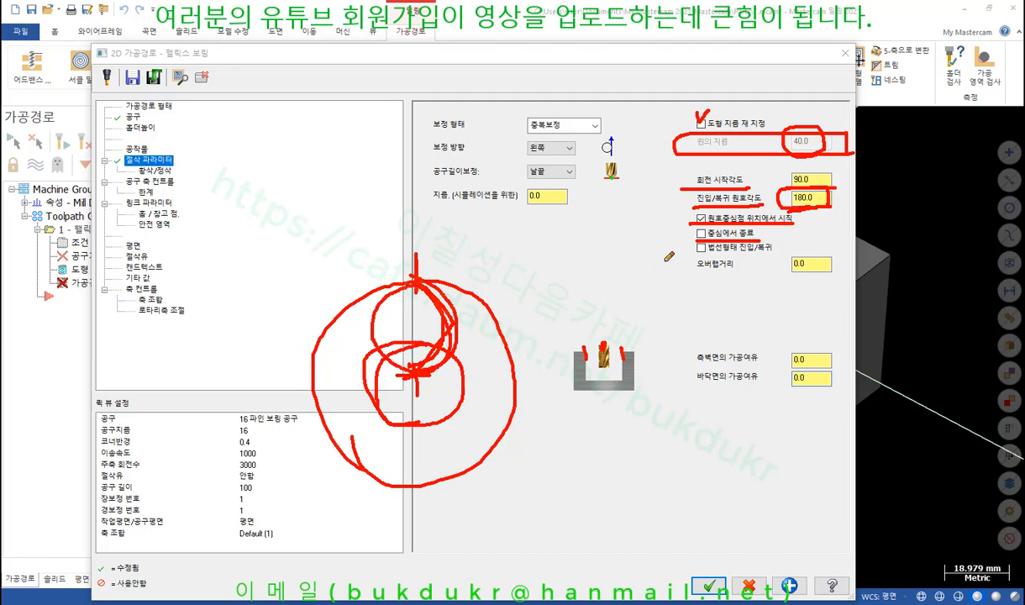
left_click_drag(697, 251, 768, 249)
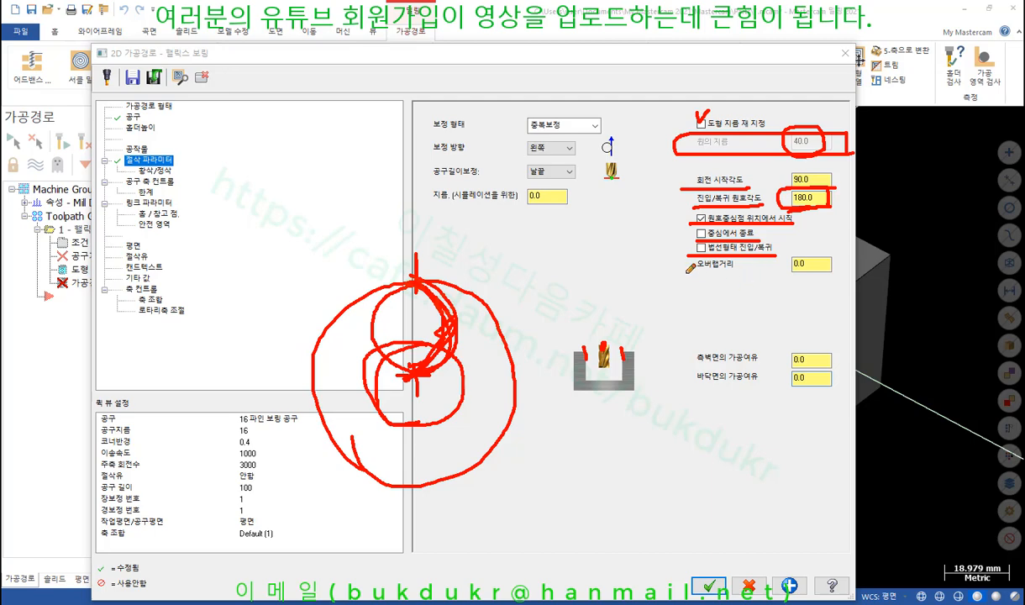
left_click_drag(686, 272, 773, 270)
mouse_move(410, 257)
left_mouse_down()
mouse_move(415, 304)
mouse_move(392, 278)
left_mouse_up()
left_click_drag(389, 373, 441, 301)
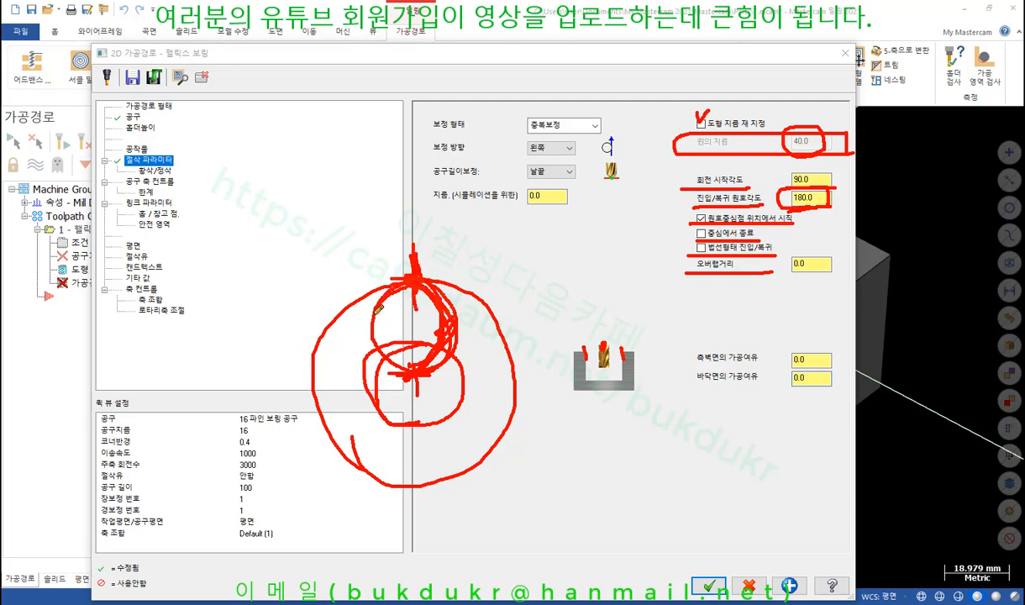
left_click_drag(781, 273, 820, 271)
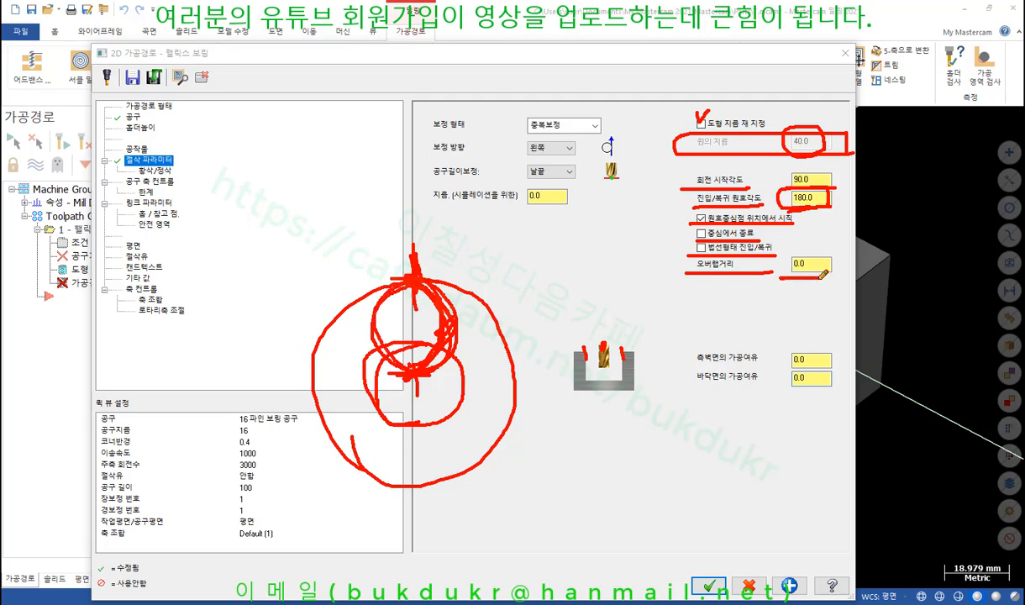
mouse_move(753, 412)
left_mouse_down()
mouse_move(676, 361)
mouse_move(838, 402)
left_mouse_up()
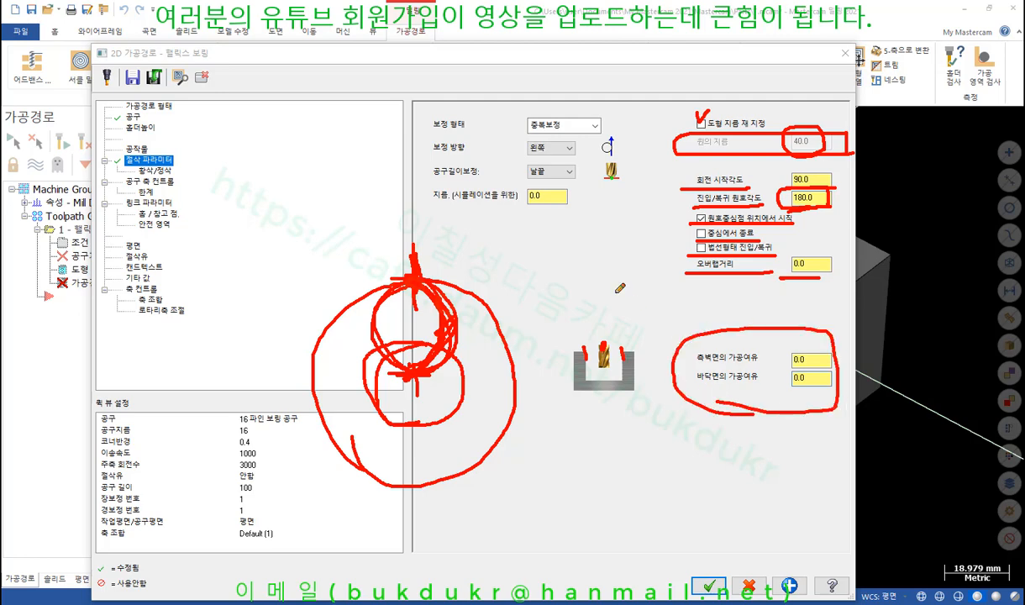
right_click(590, 269)
left_click(628, 411)
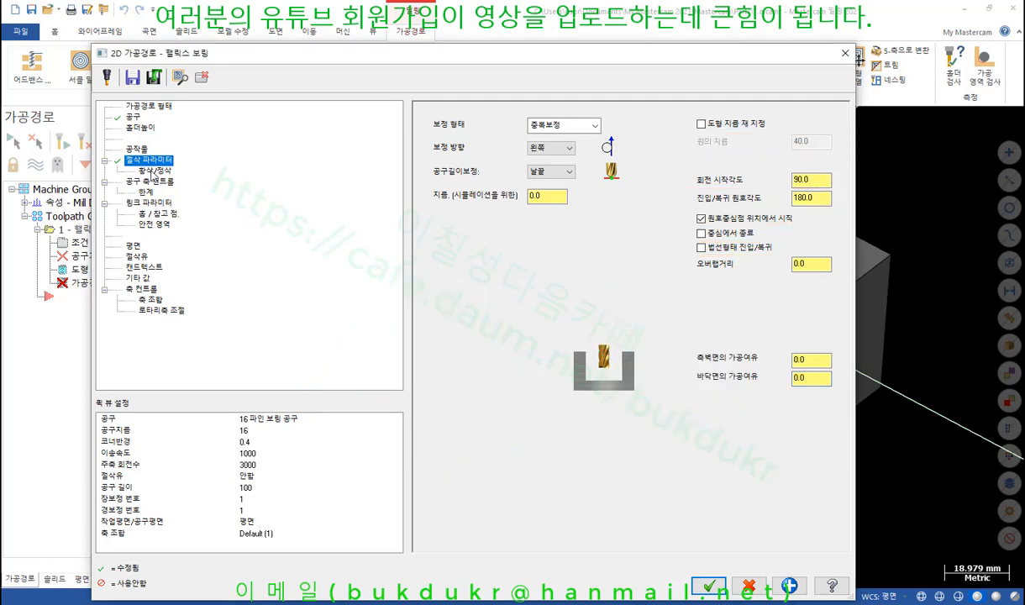
Open the rough/finish parameters and examine the rough pitch and number of rough passes with their illustrations.
left_click(153, 170)
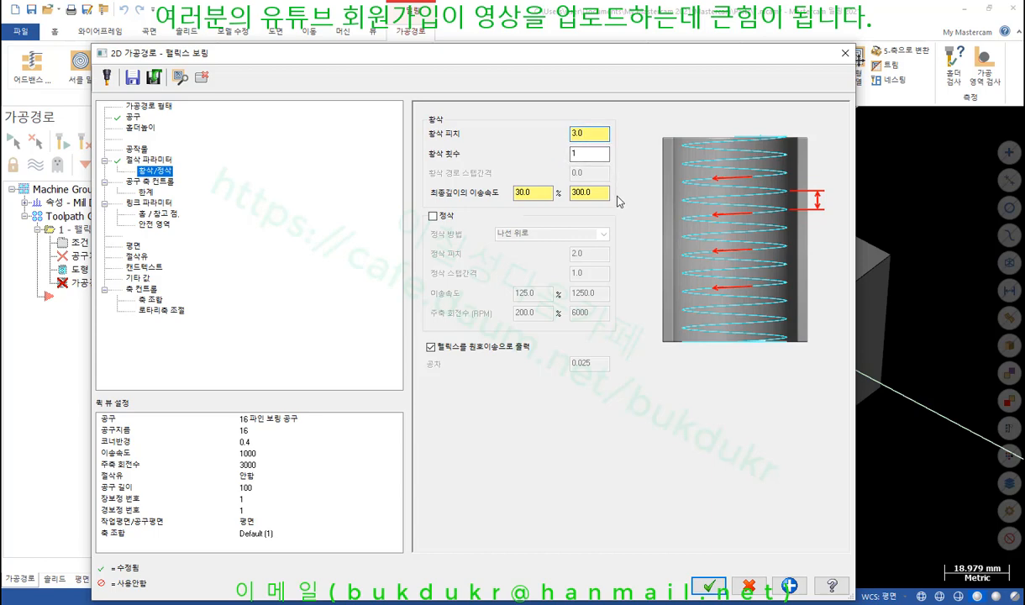
left_click_drag(595, 132, 557, 135)
left_click(598, 135)
left_click(598, 152)
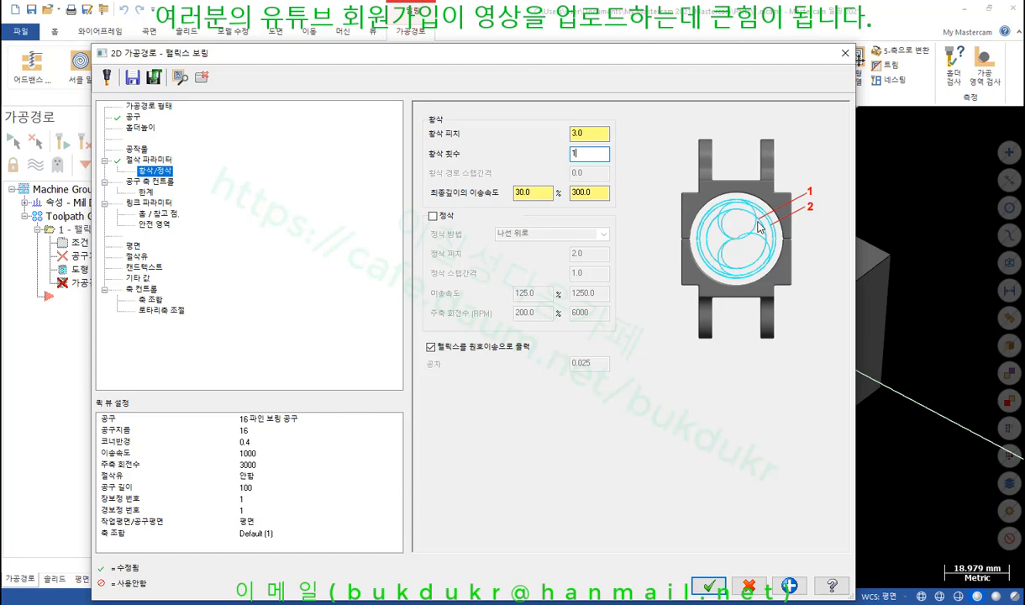
Enable finishing (정삭) in the helix bore's roughing/finishing parameters.
left_click(600, 135)
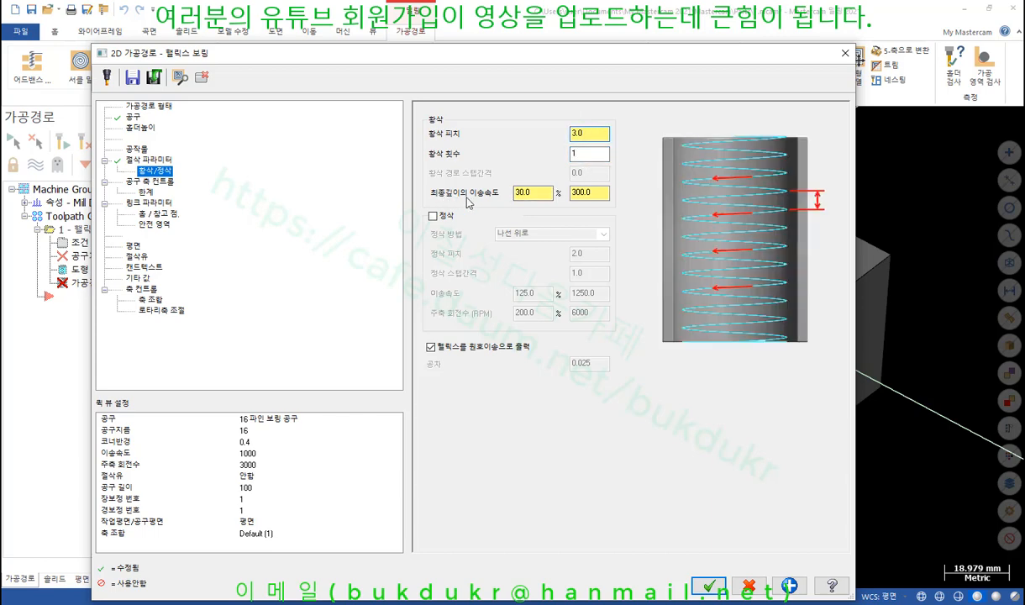
left_click(543, 191)
left_click(433, 216)
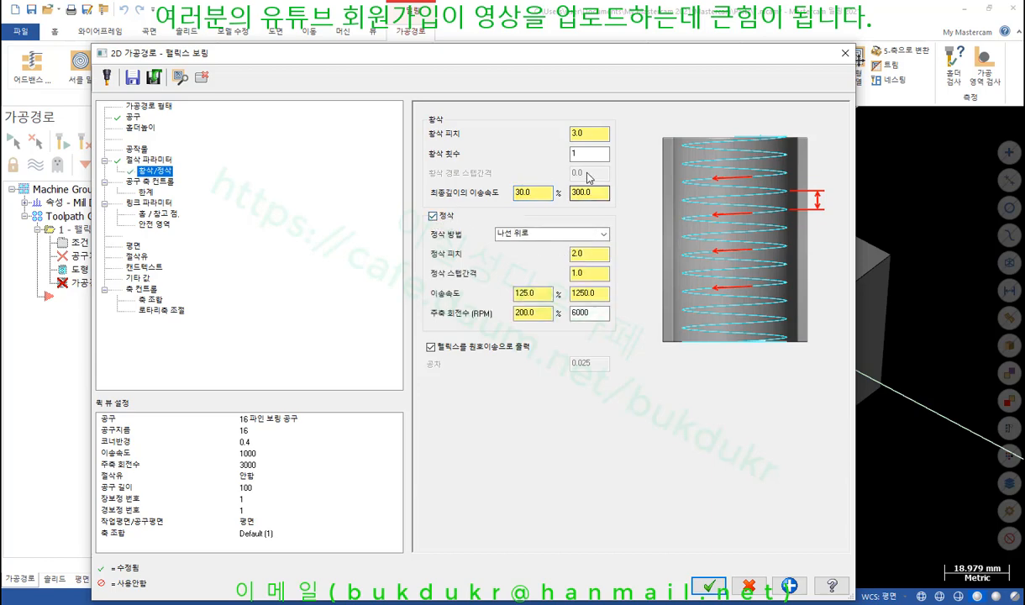
Try the circle (원) finish method and return it to spiral up (나선 위로).
left_click(544, 232)
left_click(569, 234)
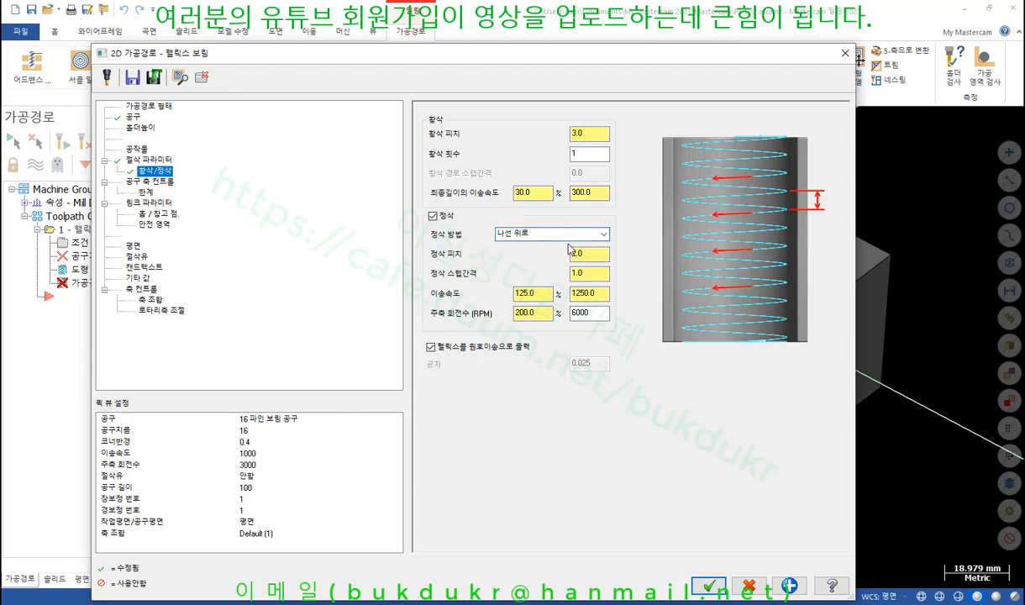
left_click(603, 235)
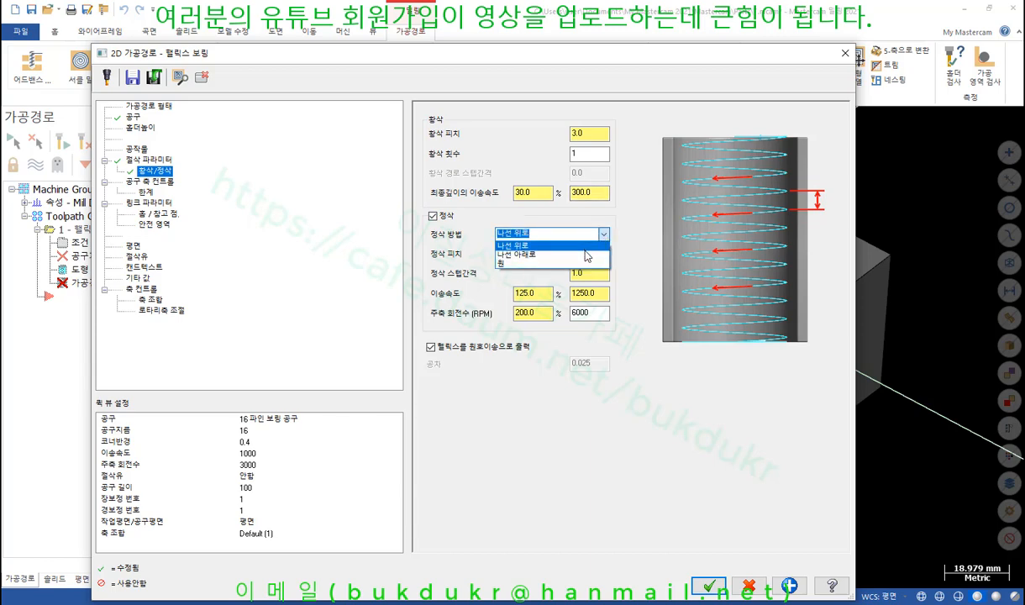
left_click(590, 235)
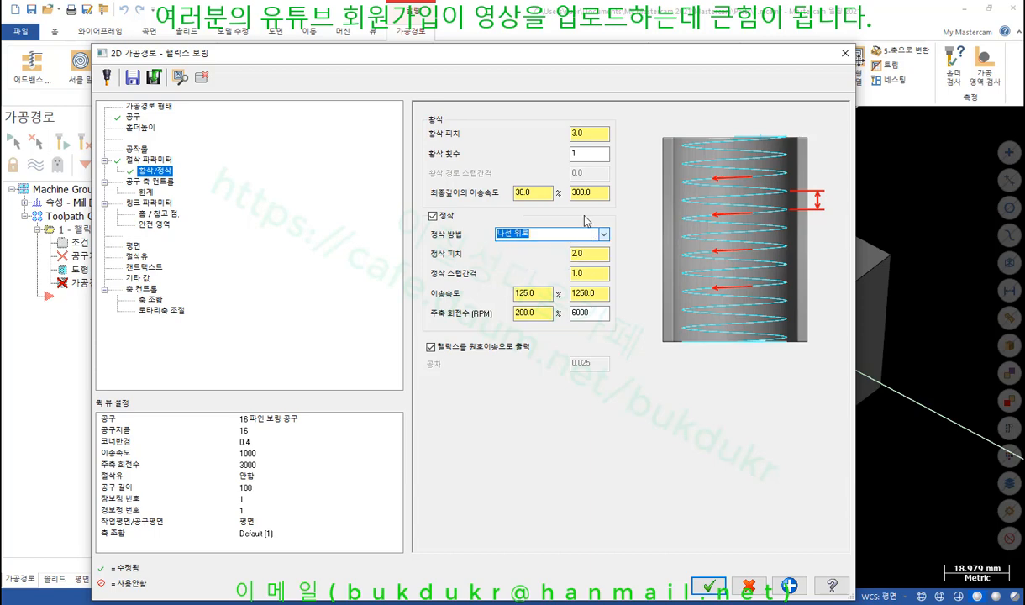
left_click(584, 235)
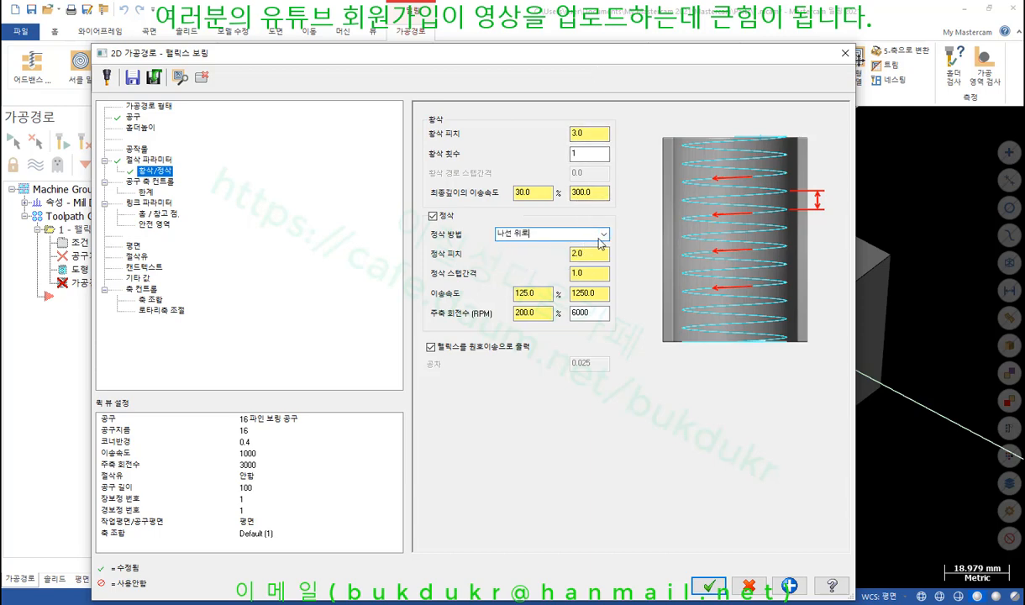
left_click(598, 236)
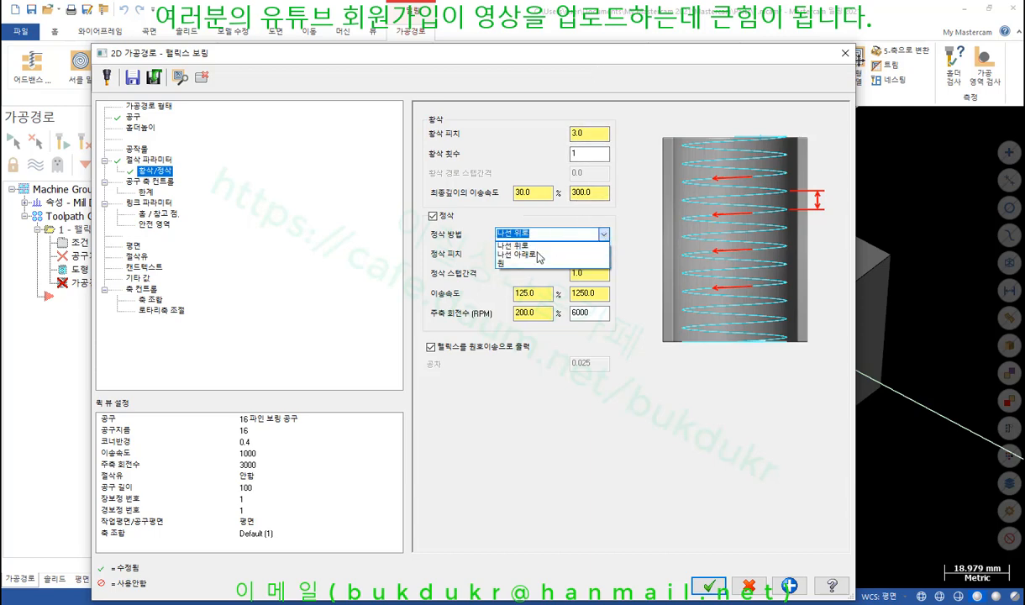
left_click(529, 266)
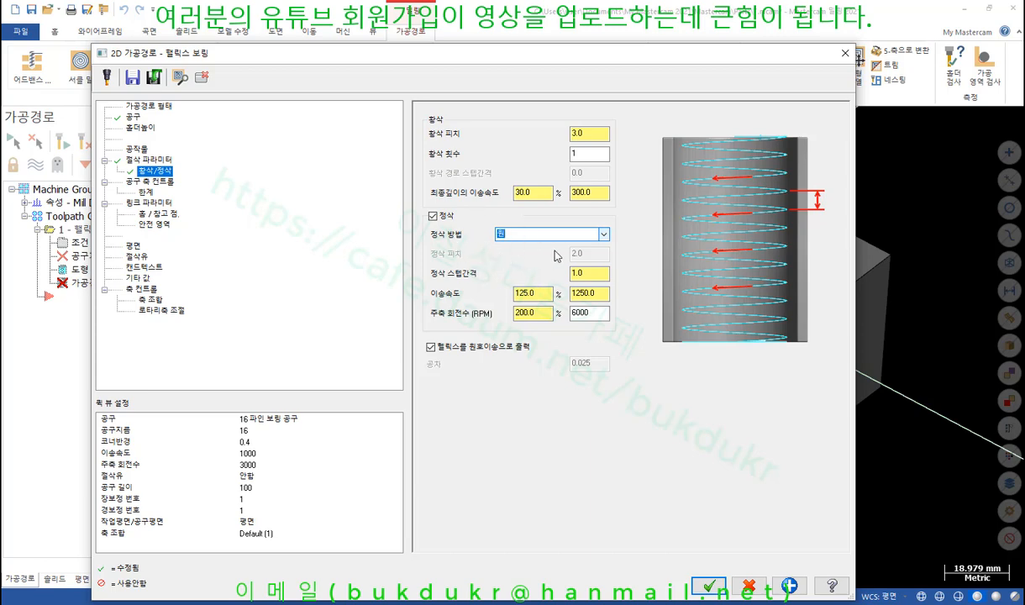
left_click(578, 233)
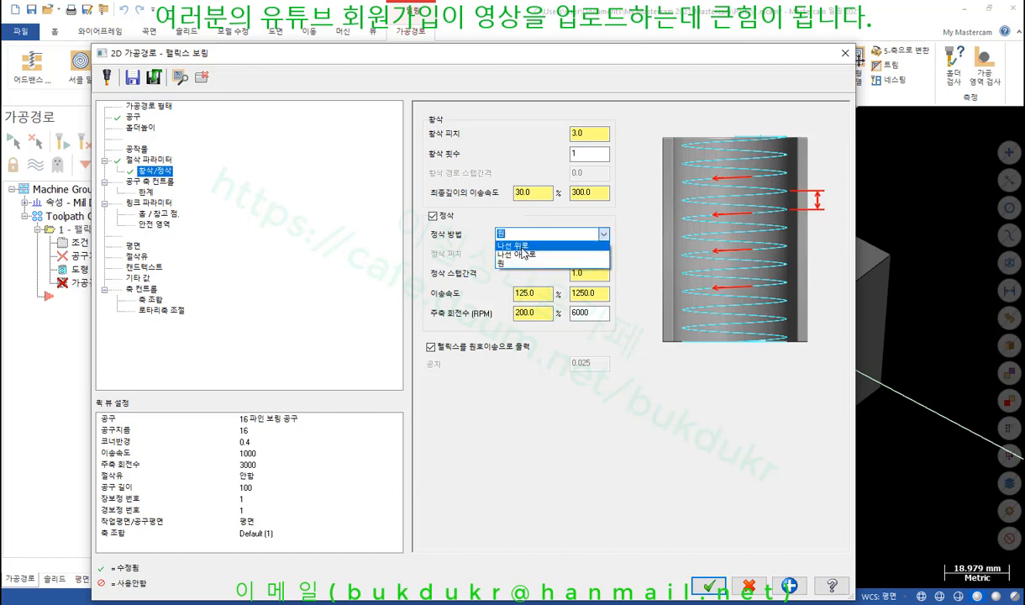
left_click(517, 246)
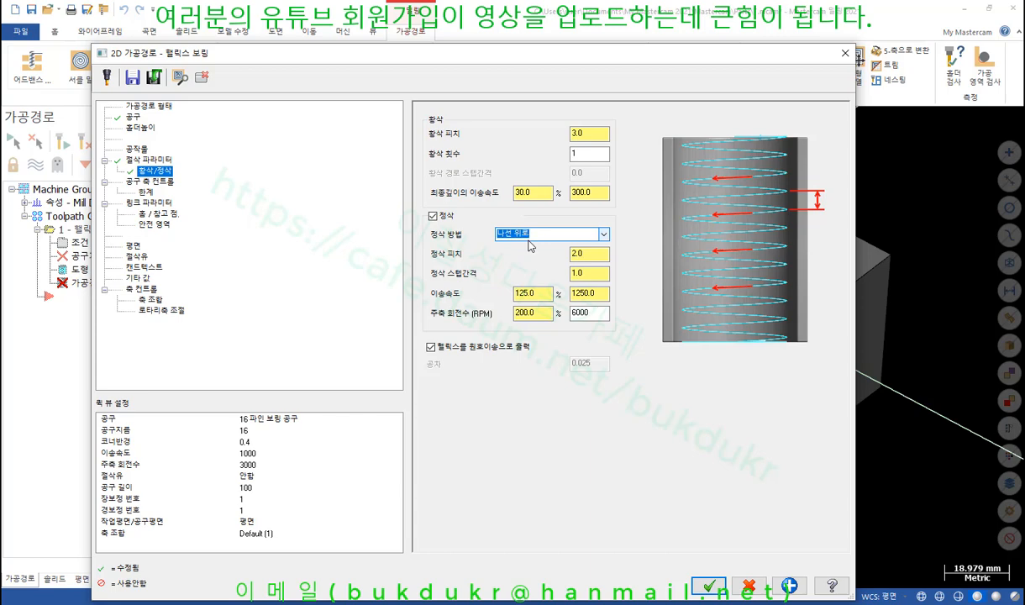
Set the finish stepover (정삭 스텝간격) to 0.5, leaving the roughing and finishing pitches as they are.
left_click(599, 256)
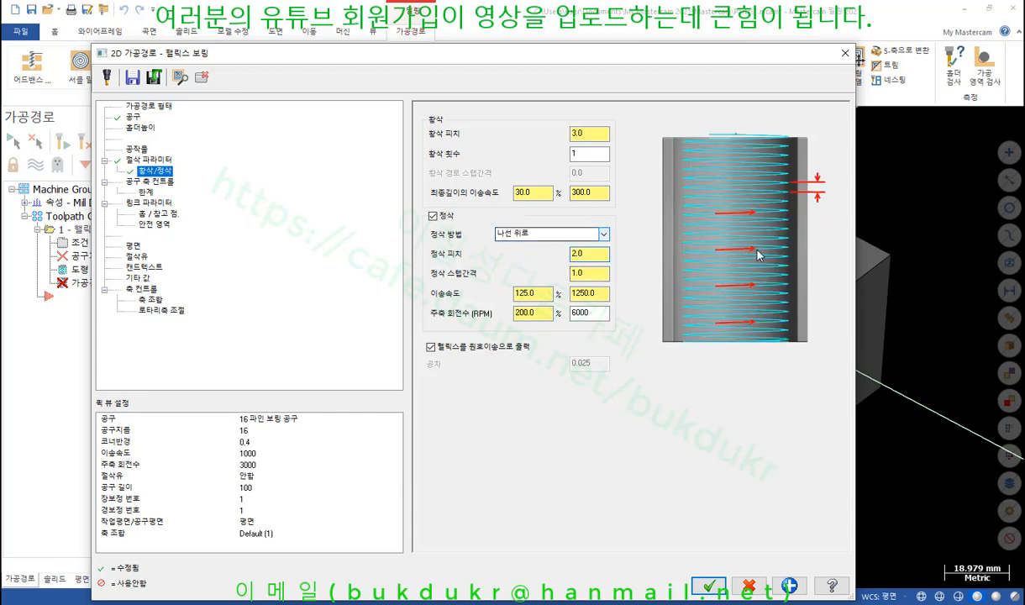
left_click(586, 135)
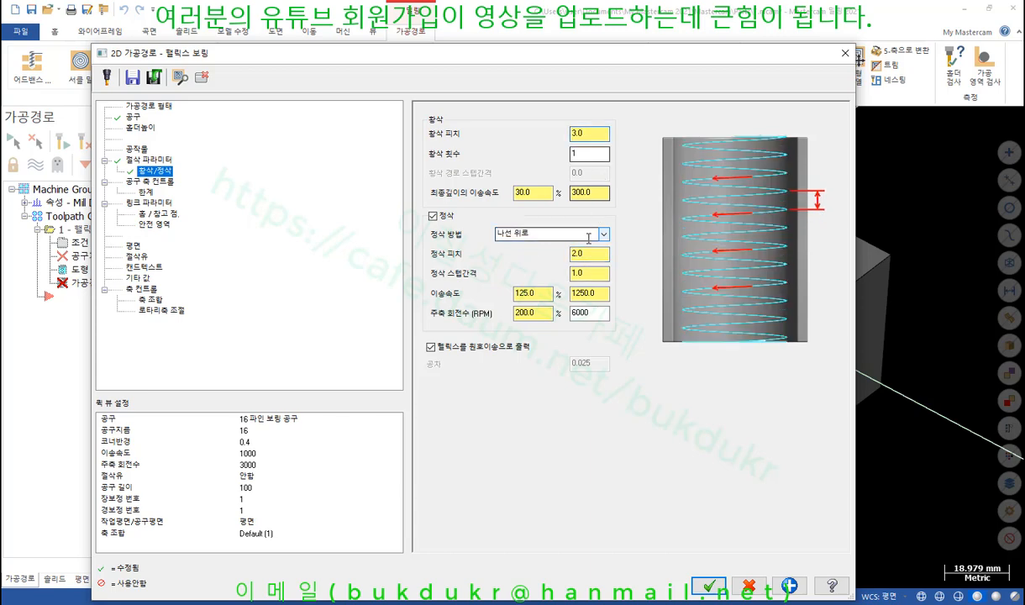
left_click(590, 255)
left_click_drag(592, 254, 534, 256)
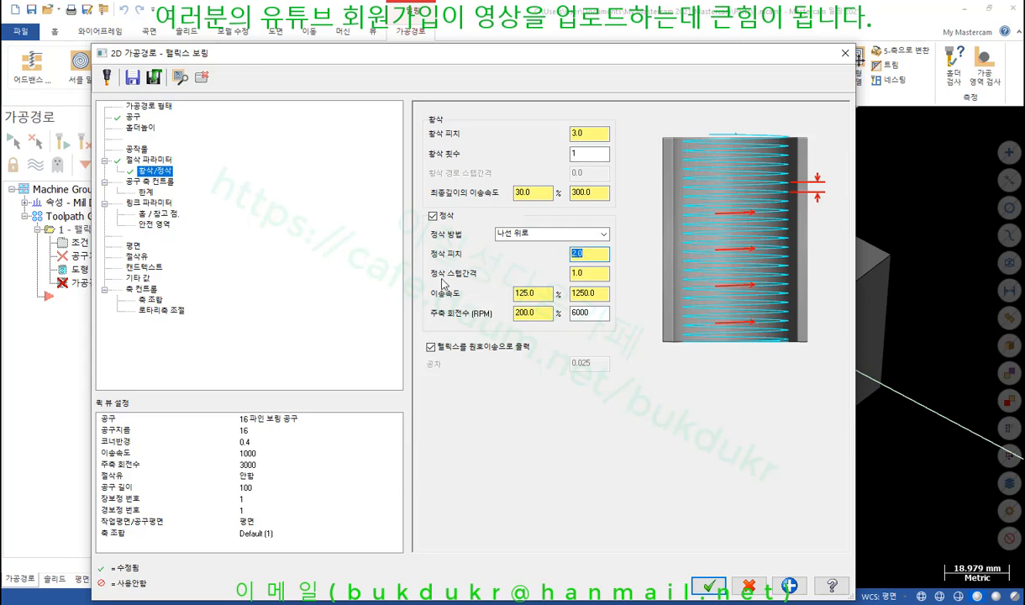
left_click(597, 274)
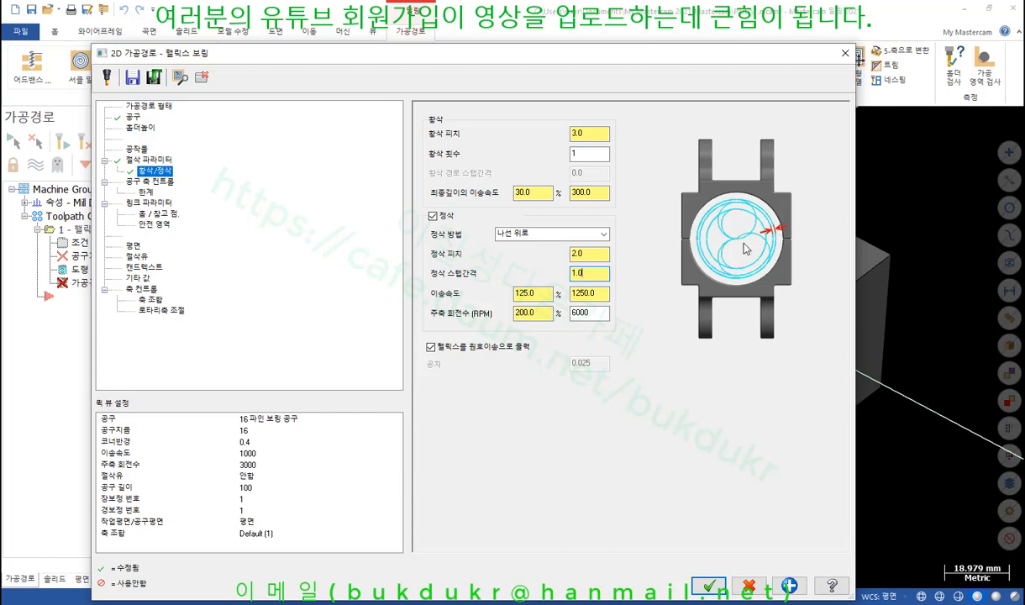
double_click(584, 273)
type("0.5")
Check the finish feed rate and spindle speed, and switch the output of helixes as arc moves off and back on.
left_click(544, 296)
left_click(546, 295)
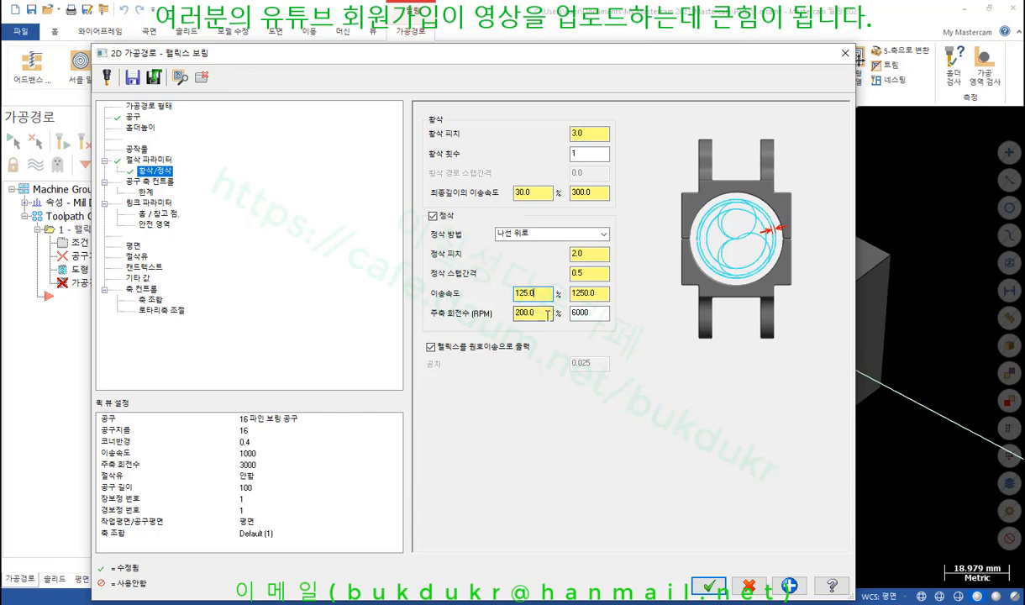
key("Tab")
left_click(535, 318)
left_click(592, 316)
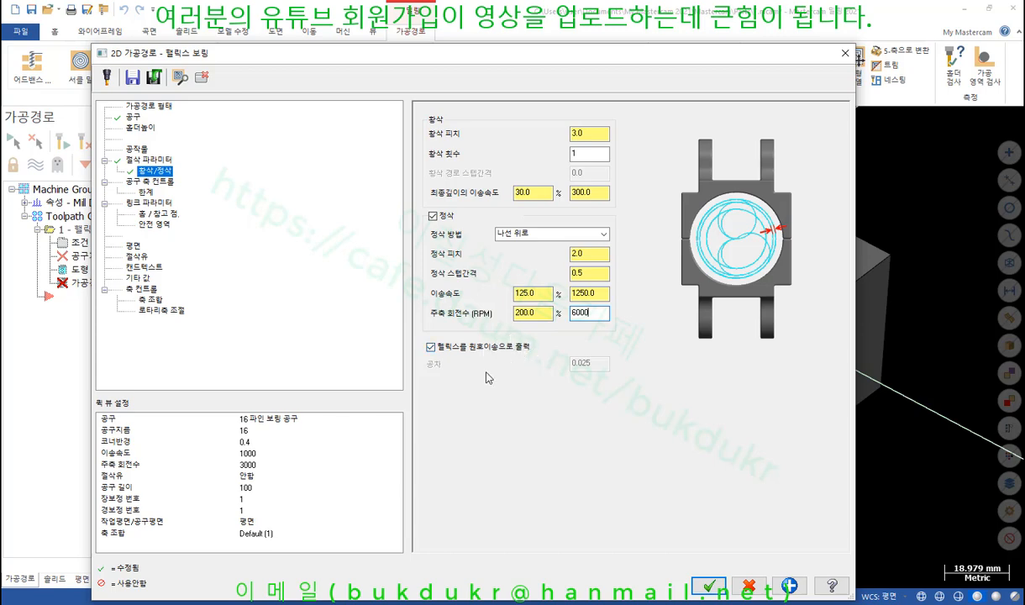
double_click(430, 346)
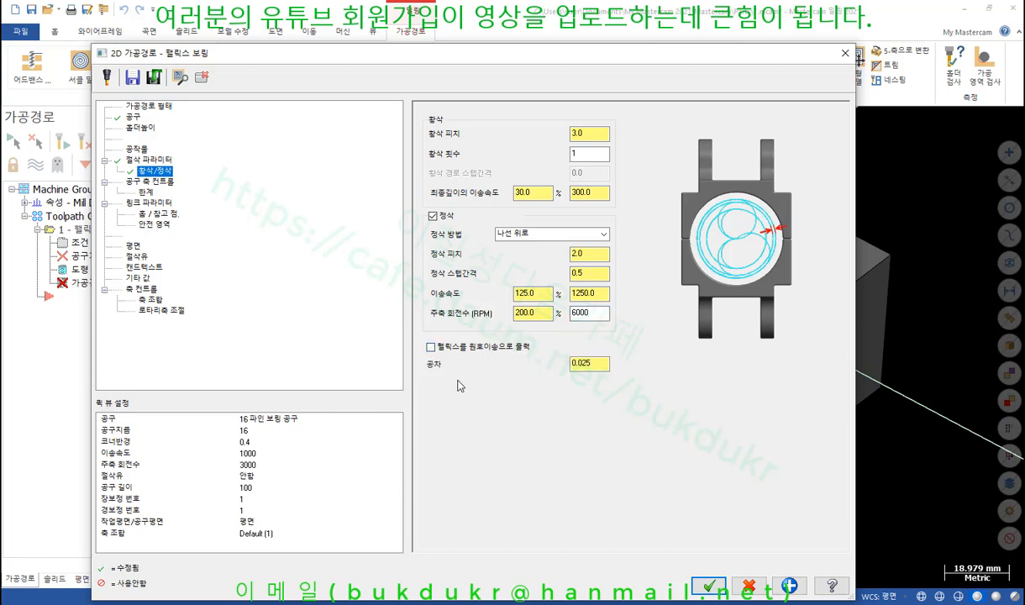
left_click(431, 346)
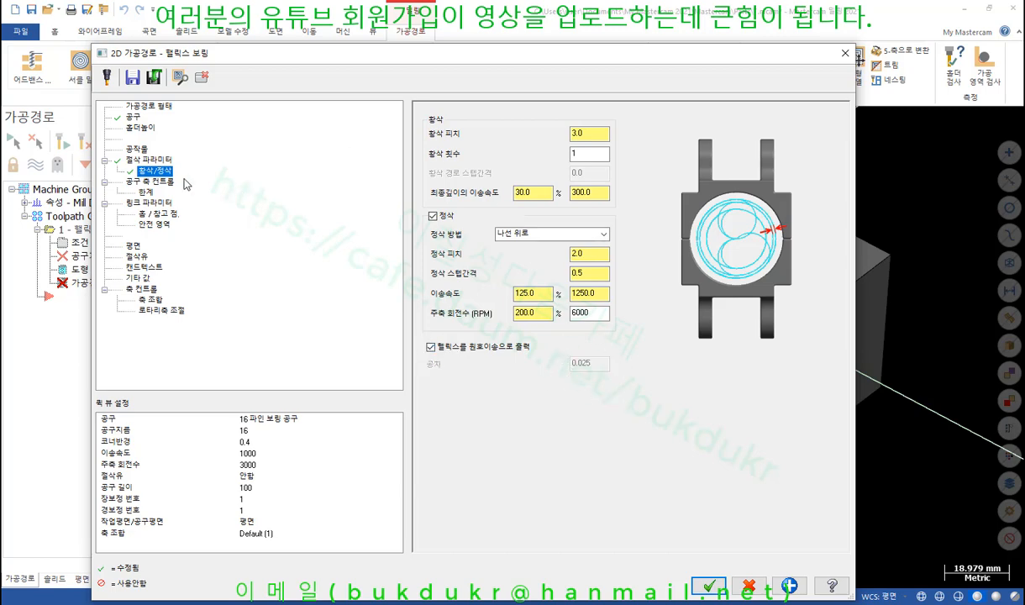
In the linking parameters, pick the hole's upper edge as top of stock and the block's bottom corner as depth, -50.0 incremental.
left_click(151, 182)
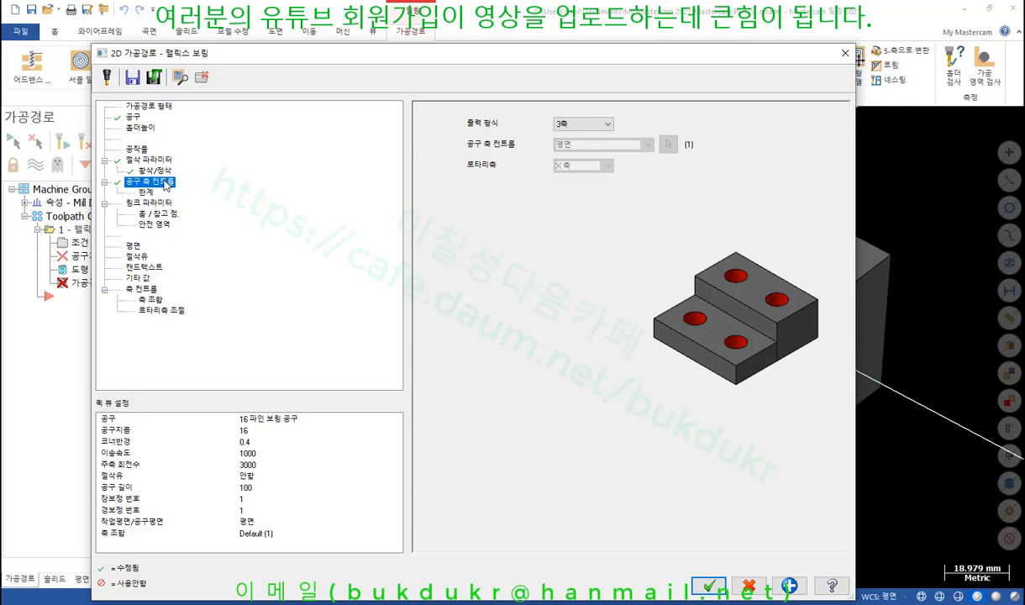
left_click(149, 194)
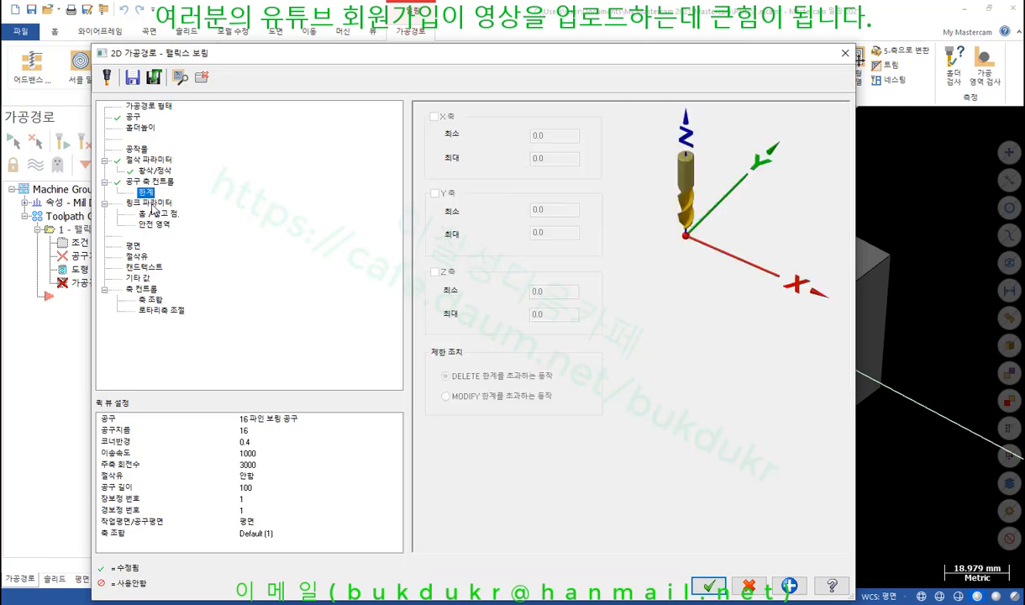
left_click(153, 205)
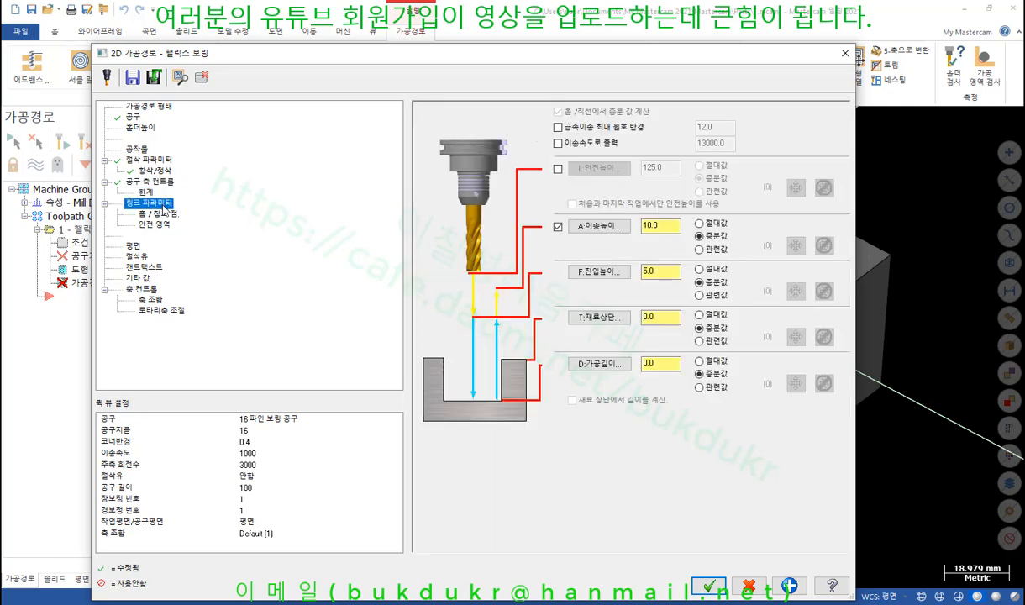
left_click(612, 316)
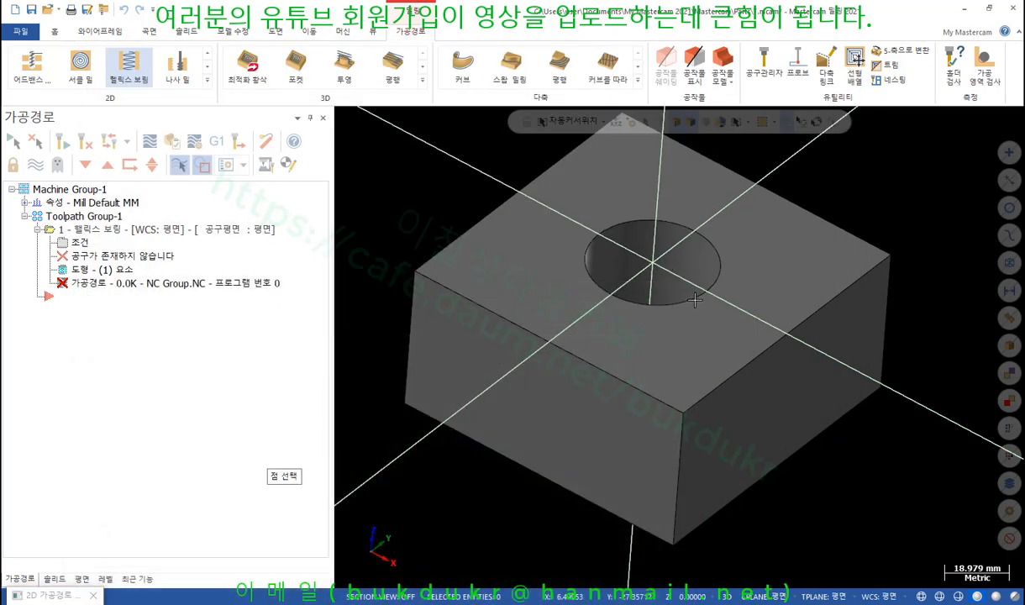
left_click(694, 295)
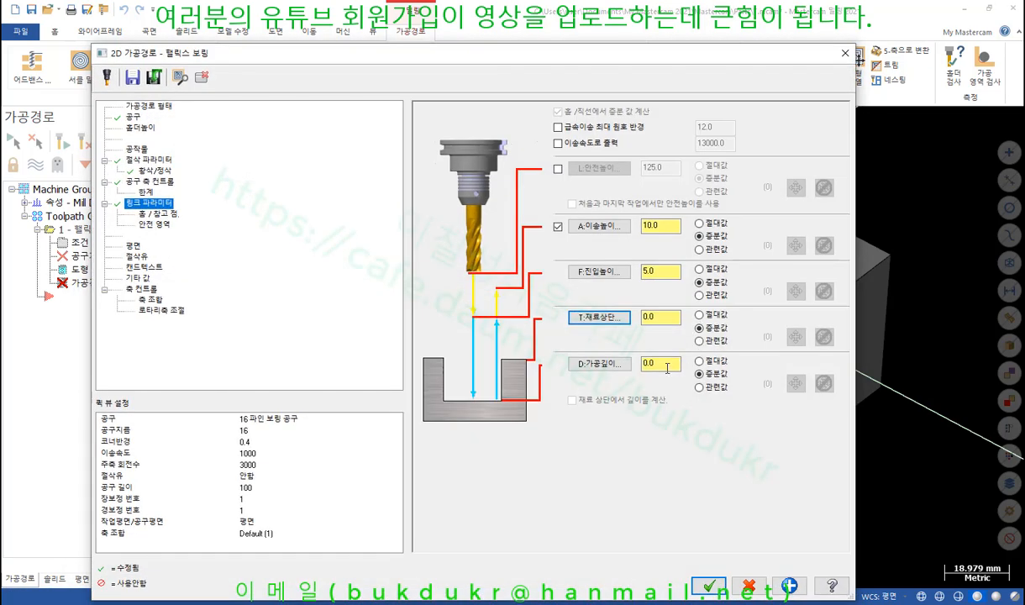
left_click(607, 361)
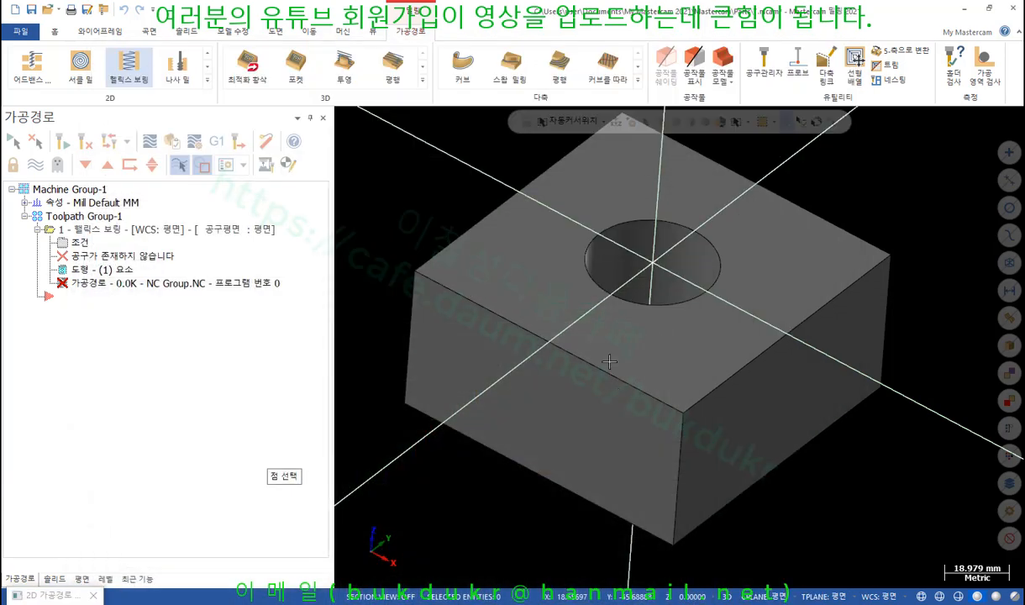
left_click(671, 543)
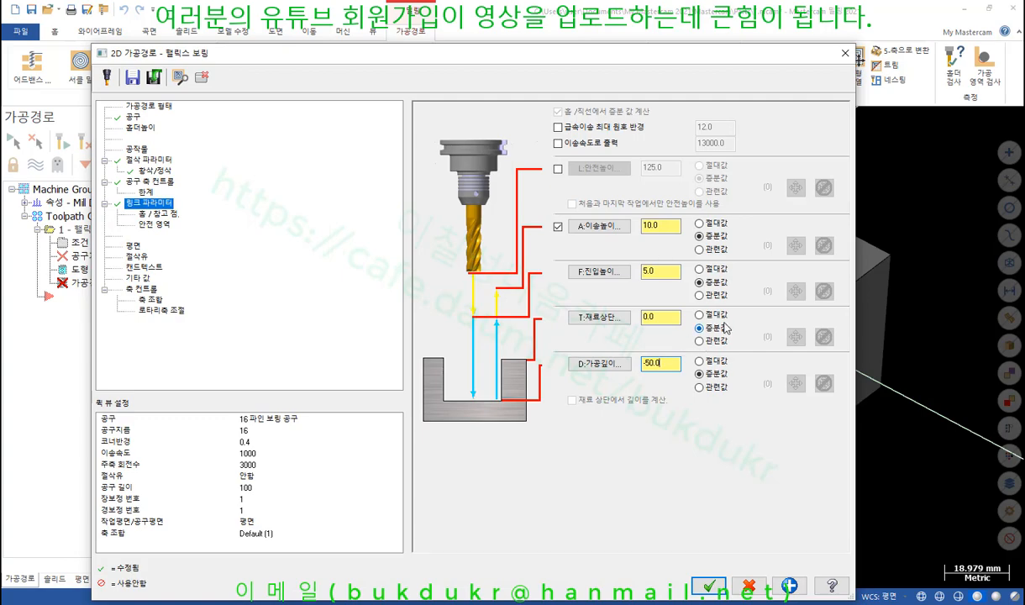
Switch top of stock and depth to absolute values and pick the block's bottom corner again for a depth of -50.0.
left_click(699, 315)
left_click(699, 360)
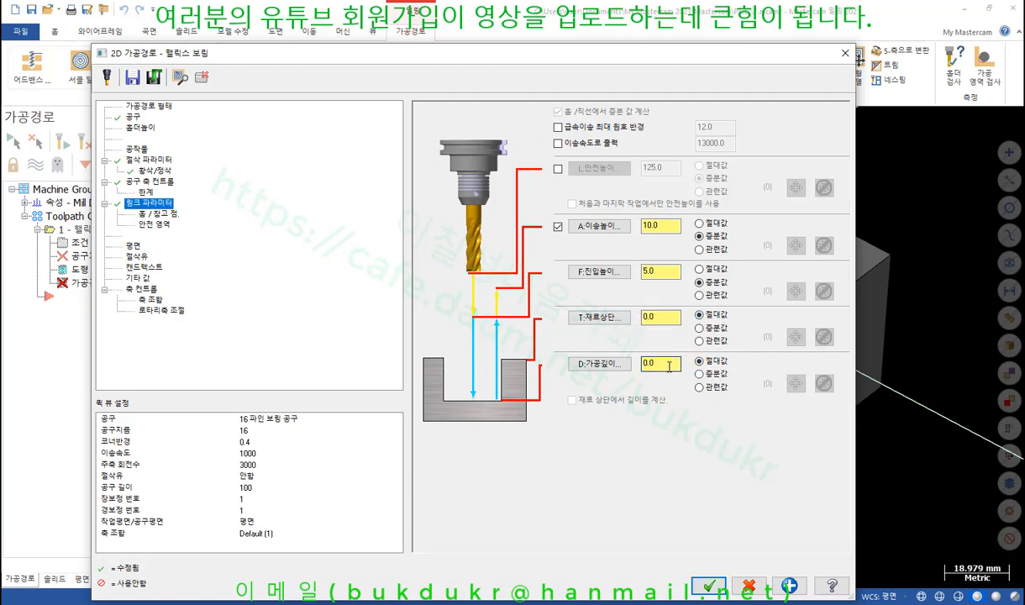
left_click(619, 370)
left_click(671, 541)
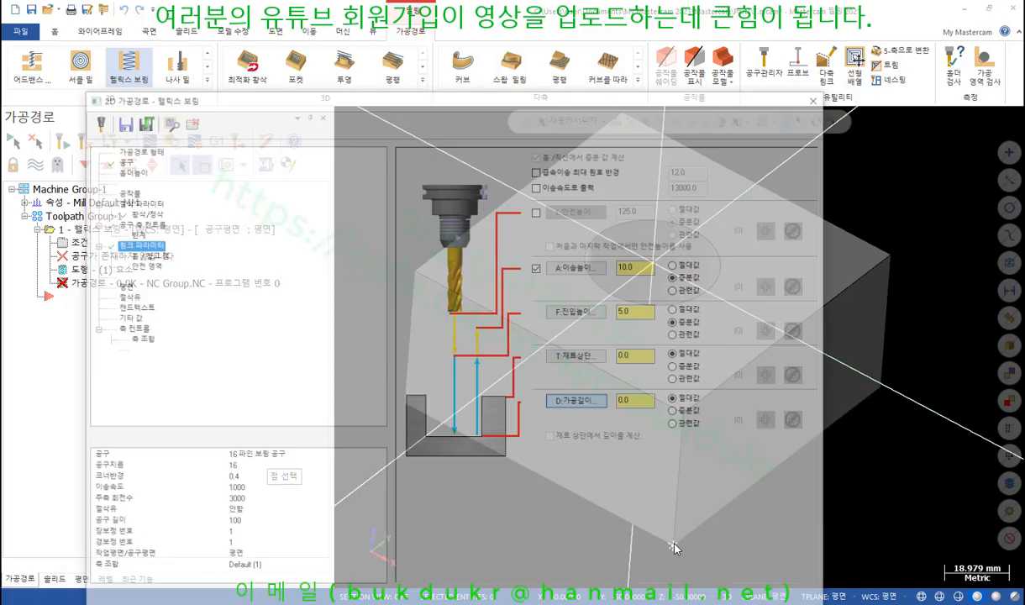
left_click(673, 368)
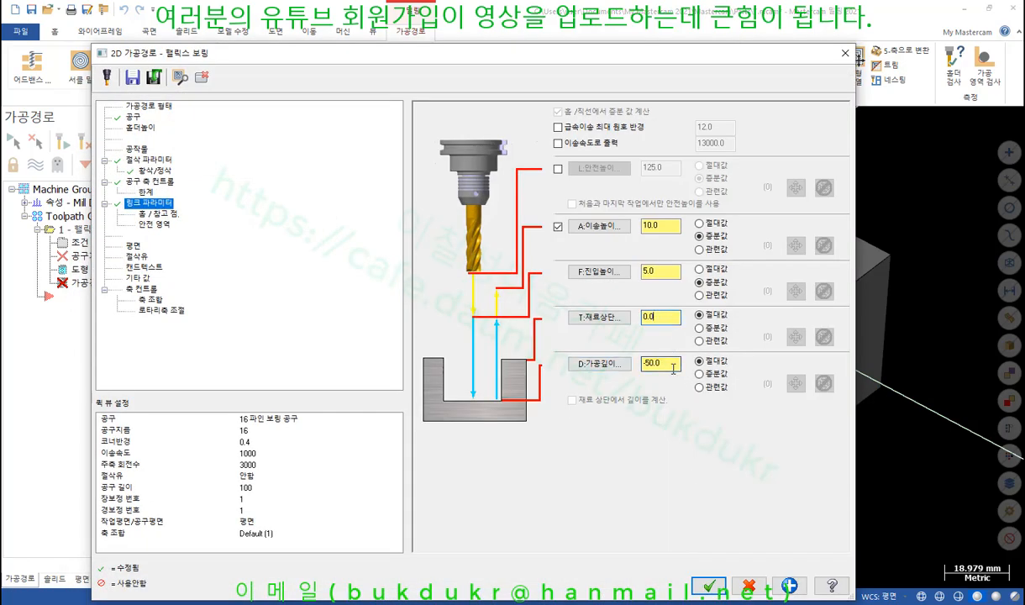
Enable the clearance height at 125.0 incremental and accept the helix bore operation to generate its toolpath.
left_click(670, 227)
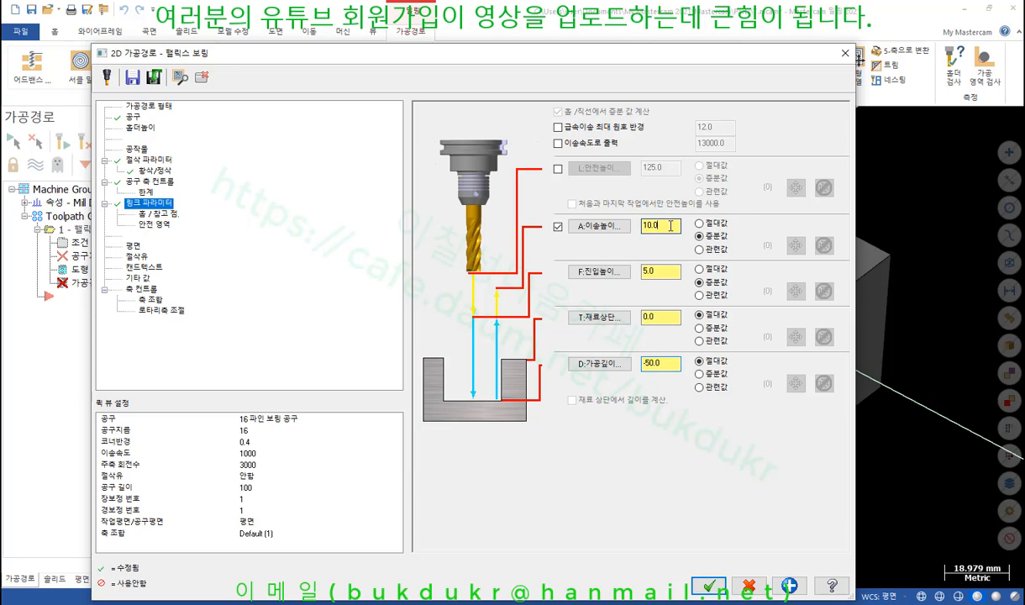
left_click(558, 169)
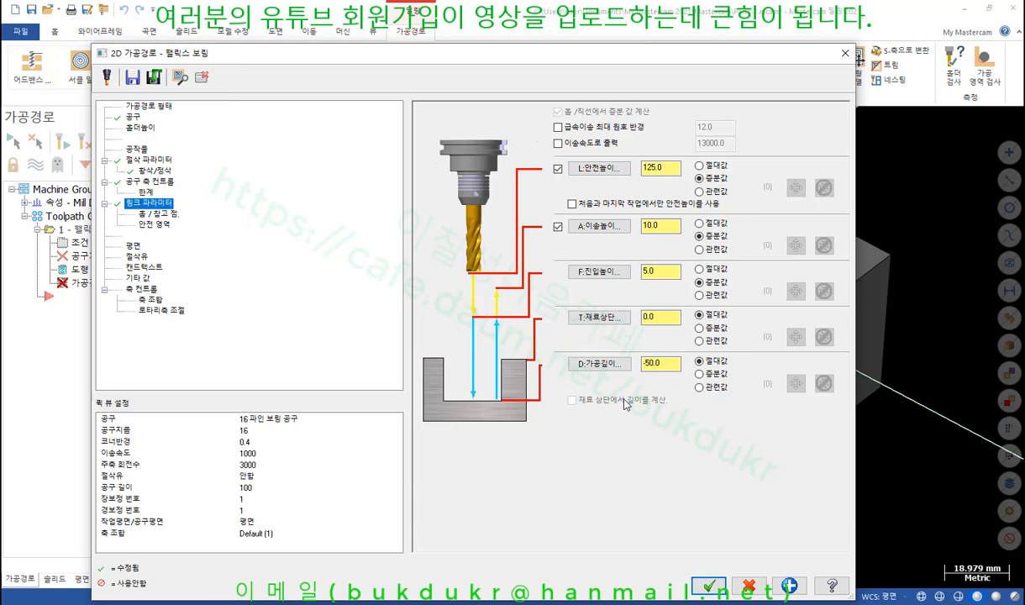
left_click(708, 586)
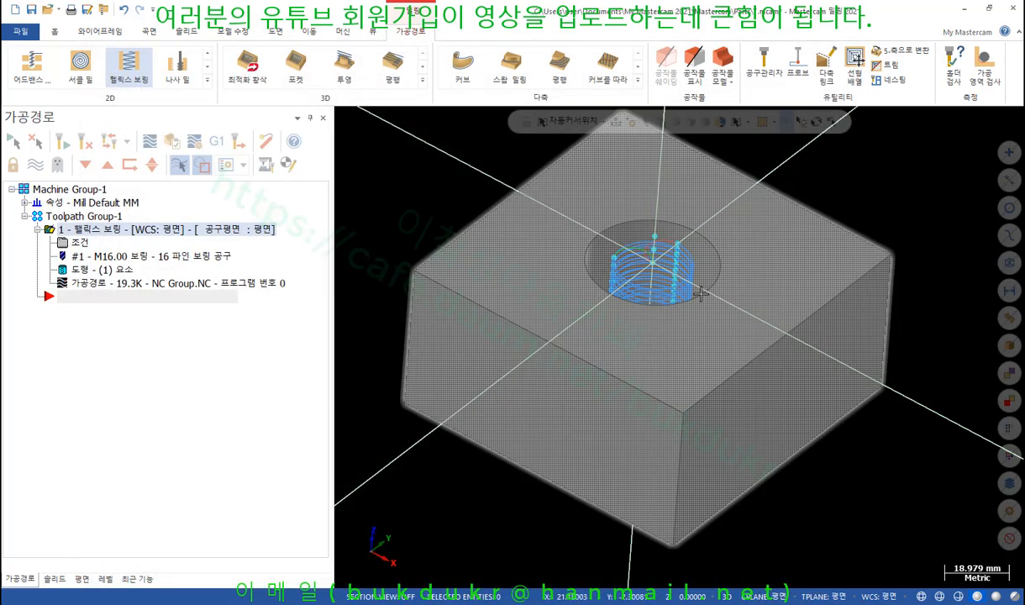
Show the block in wireframe and examine the helical toolpath passes inside the hole from an angled view.
scroll(682, 318, "up", 3)
mouse_move(683, 319)
middle_mouse_down()
mouse_move(679, 356)
mouse_move(691, 278)
mouse_move(654, 215)
middle_mouse_up()
key("alt+s")
scroll(649, 189, "up", 3)
scroll(648, 189, "up", 5)
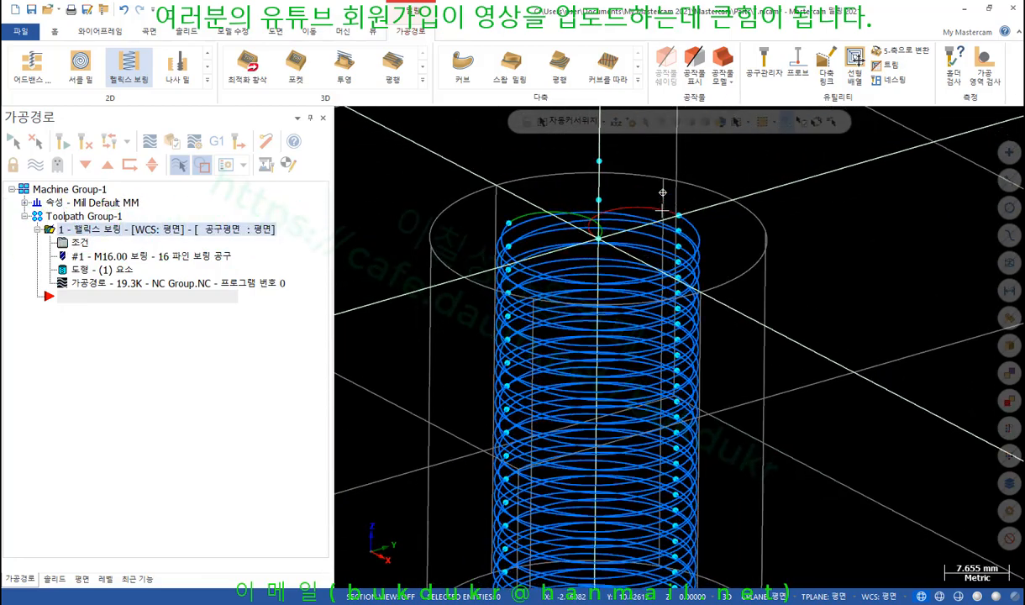
middle_click_drag(689, 233, 682, 353)
scroll(668, 212, "down", 5)
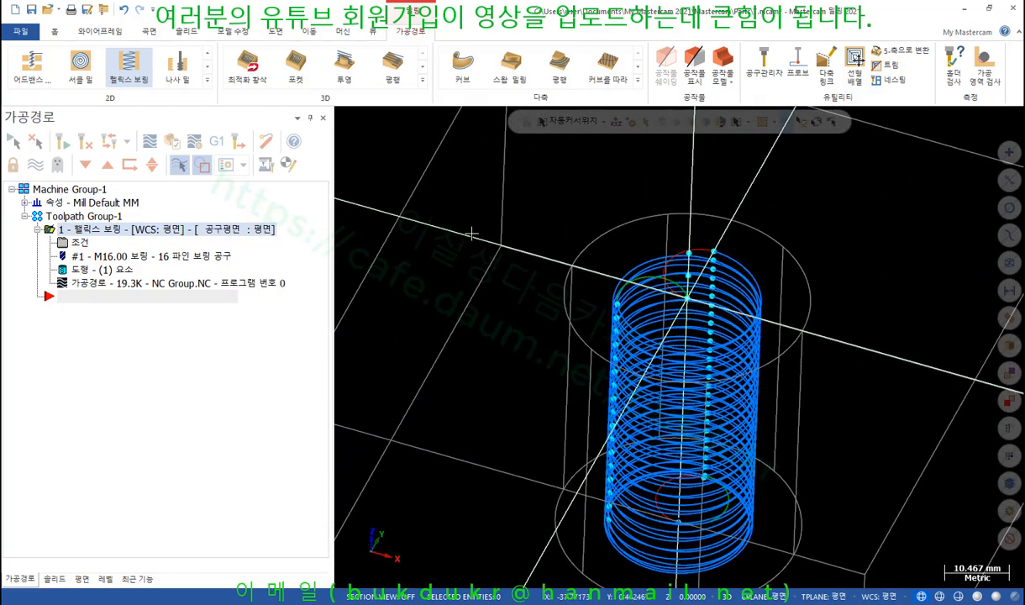
Switch to the top view and examine the entry and exit arcs and the two circular passes of the toolpath.
right_click(485, 185)
left_click(527, 261)
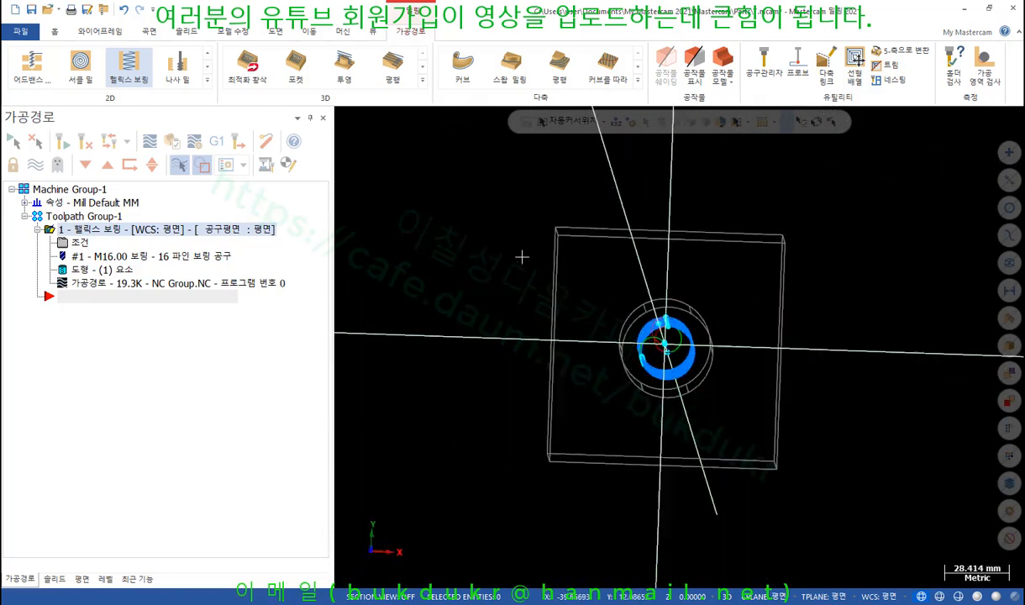
scroll(656, 294, "up", 3)
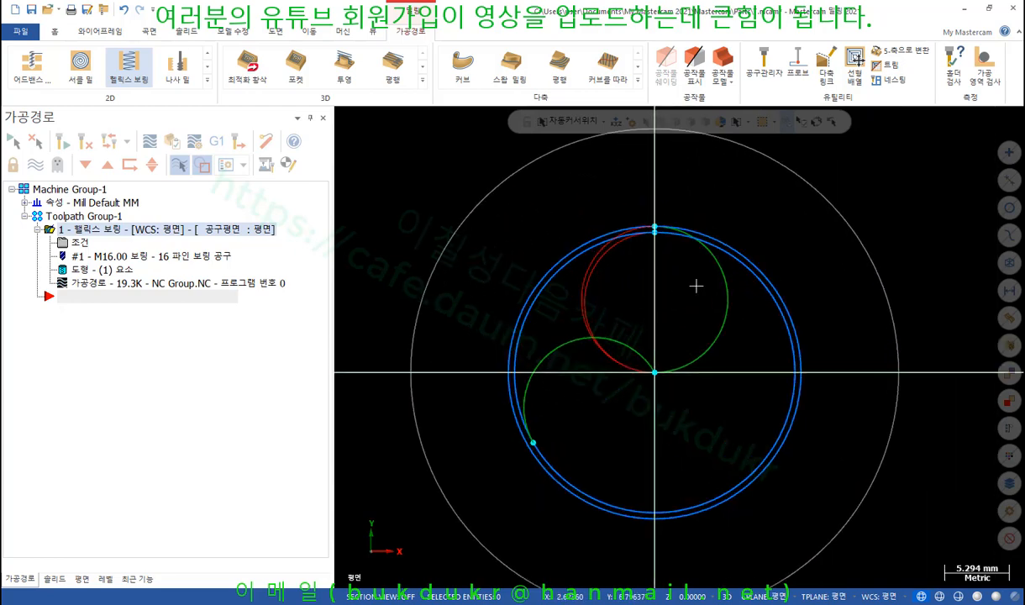
mouse_move(712, 360)
left_mouse_down()
mouse_move(678, 289)
mouse_move(737, 308)
mouse_move(703, 355)
left_mouse_up()
mouse_move(701, 163)
left_mouse_down()
mouse_move(705, 201)
mouse_move(715, 166)
mouse_move(729, 173)
mouse_move(716, 188)
mouse_move(717, 172)
mouse_move(737, 180)
mouse_move(739, 165)
left_mouse_up()
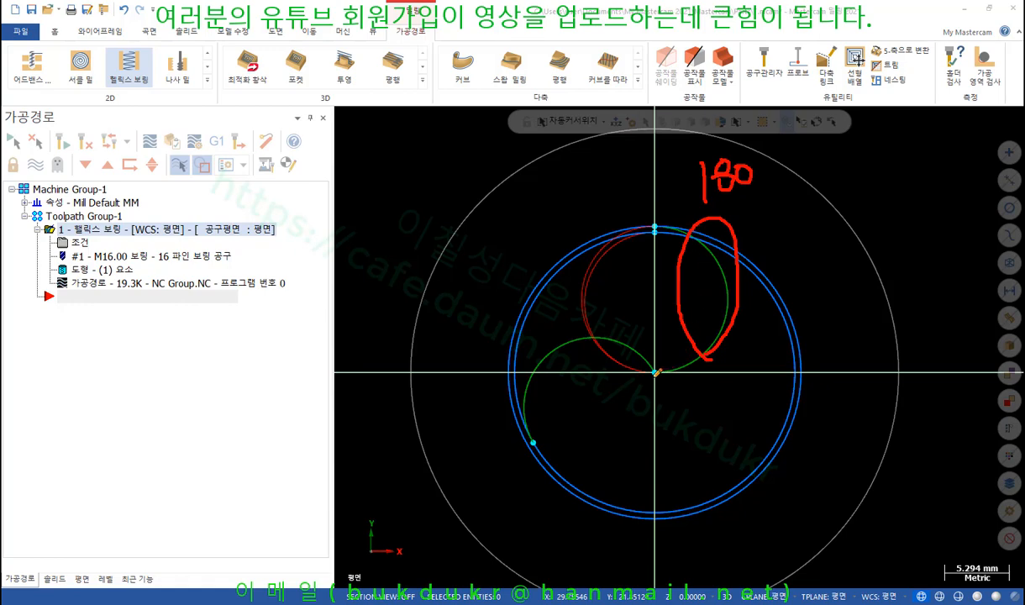
mouse_move(653, 373)
left_mouse_down()
mouse_move(611, 341)
mouse_move(546, 346)
mouse_move(524, 375)
mouse_move(530, 437)
left_mouse_up()
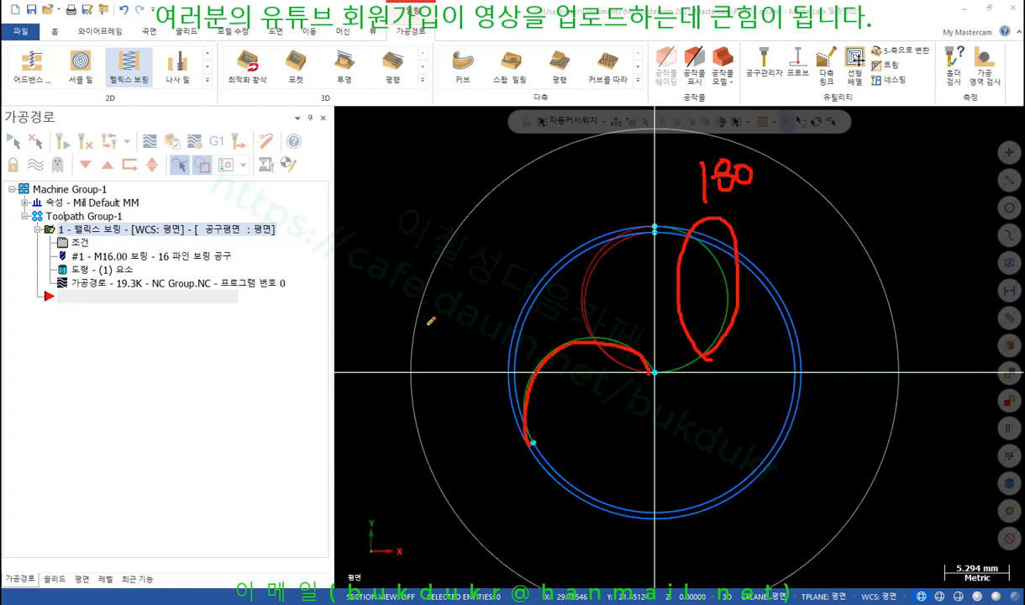
right_click(342, 217)
left_click(384, 367)
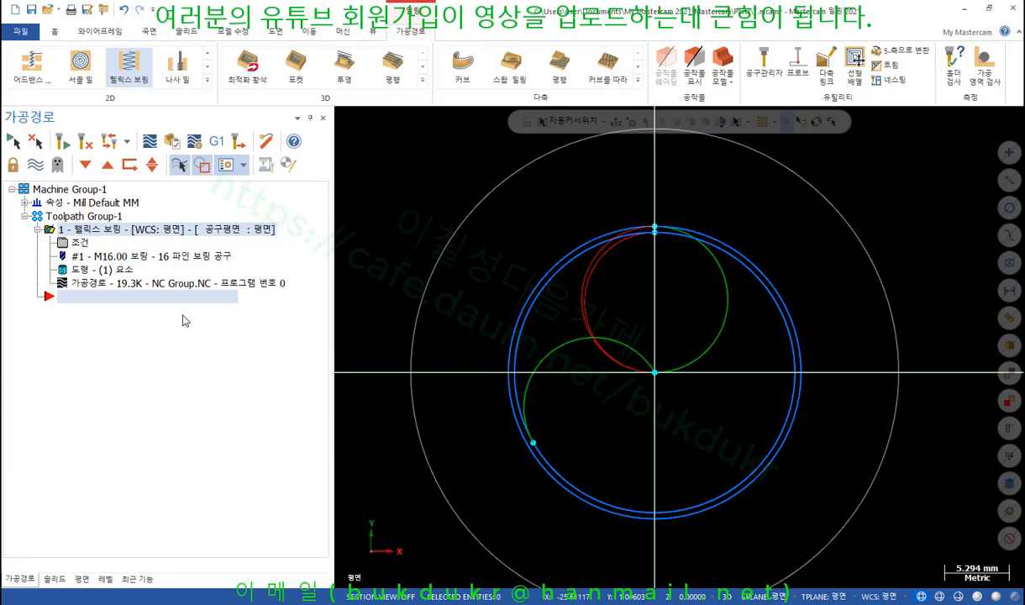
Backplot the helix bore toolpath and step the tool down to just above the hole in an angled view.
left_click(84, 281)
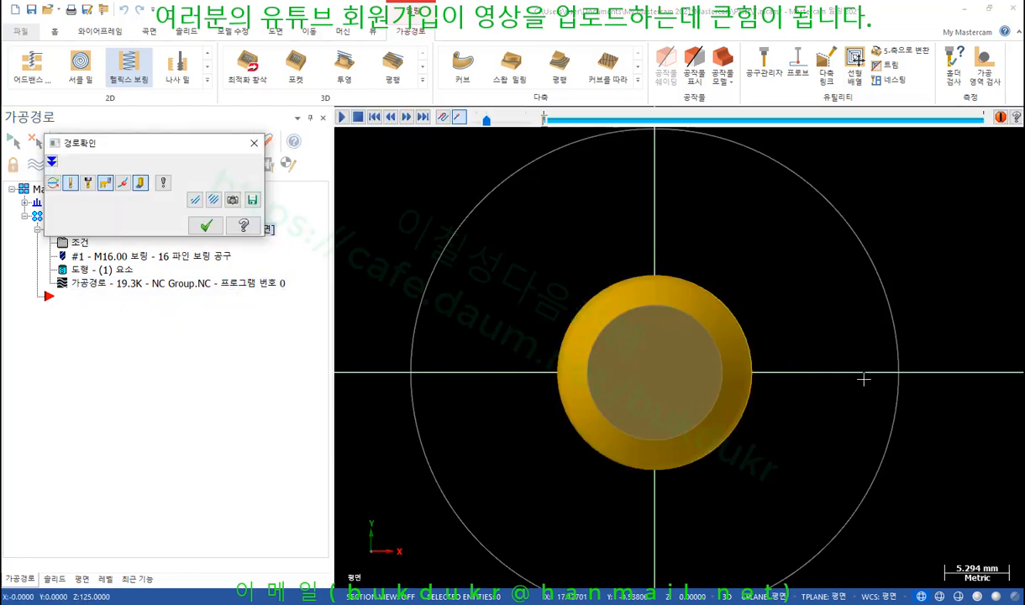
middle_click_drag(723, 360, 731, 294)
scroll(683, 423, "down", 4)
scroll(683, 422, "down", 5)
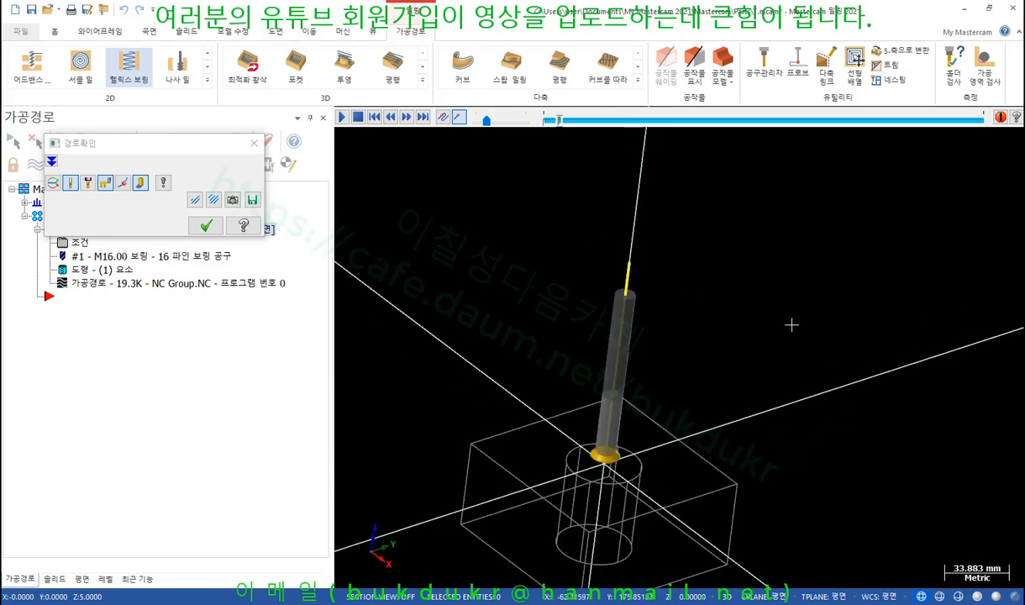
scroll(619, 431, "up", 4)
middle_click_drag(618, 432, 663, 394)
Expand the backplot details and check the tool's Z coordinate above the hole.
left_click(52, 161)
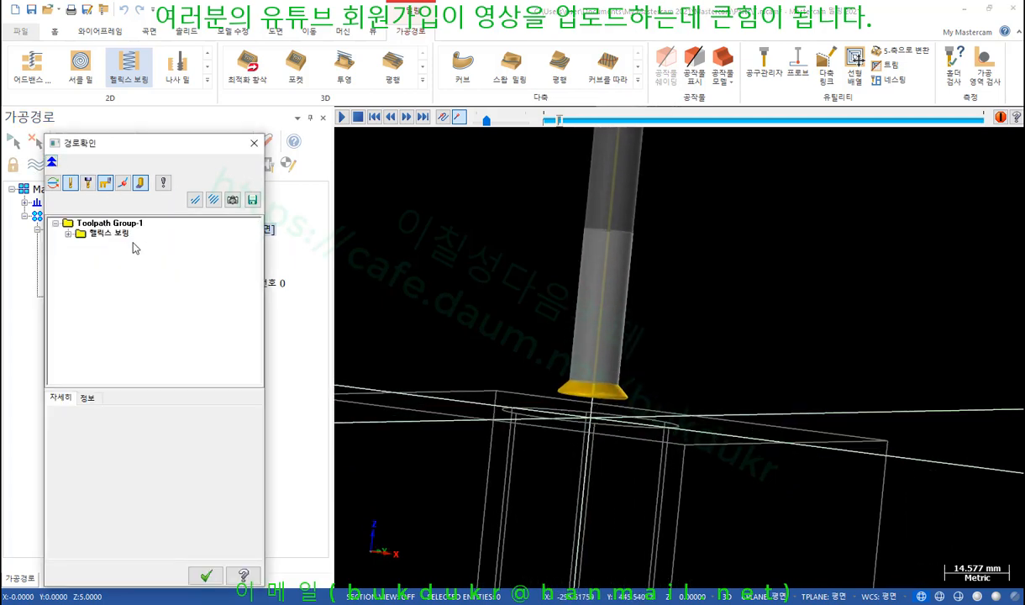
left_click(591, 267)
key("s")
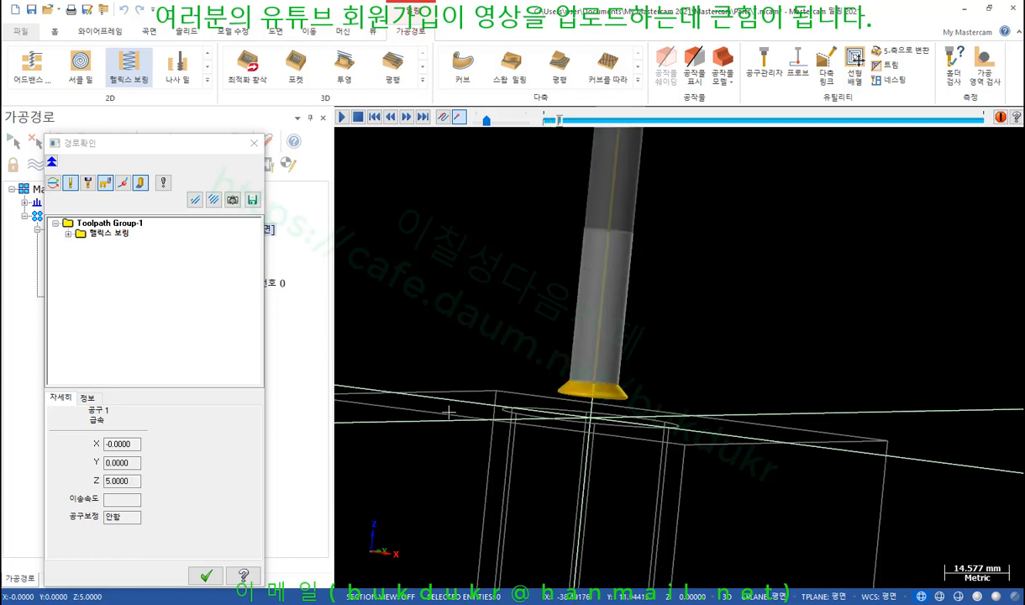
left_click(136, 481)
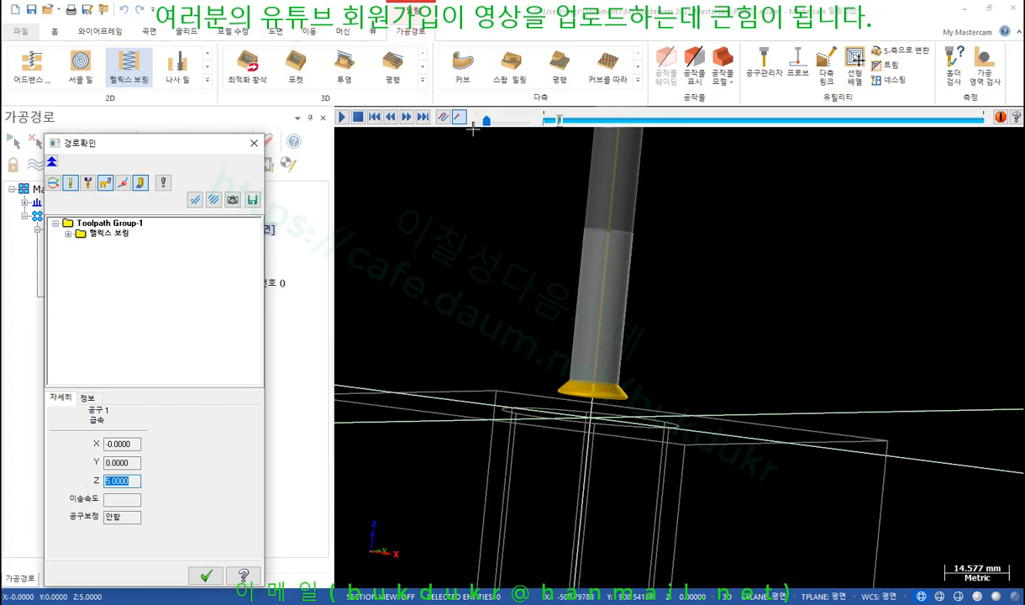
Run the backplot through the entry arc, step back to the arc's start point and check its Z coordinate.
left_click(357, 116)
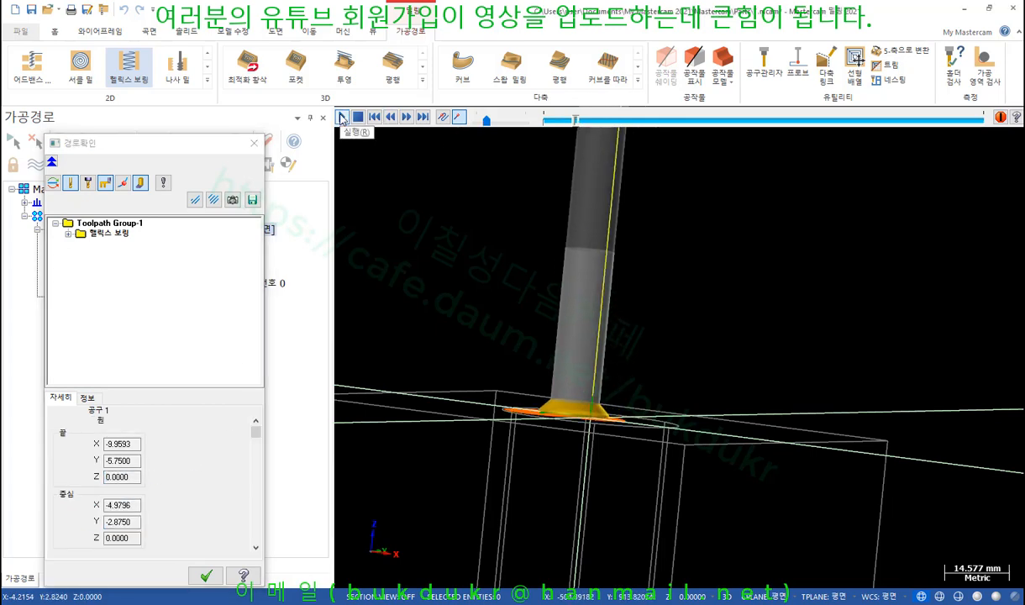
scroll(639, 412, "up", 5)
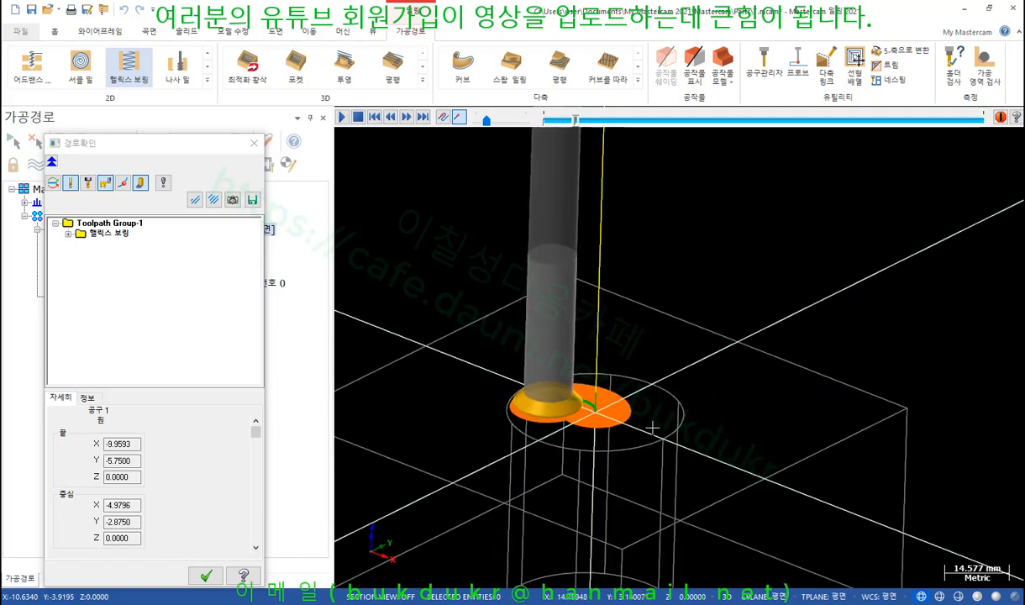
scroll(588, 422, "up", 7)
middle_click_drag(613, 414, 646, 378)
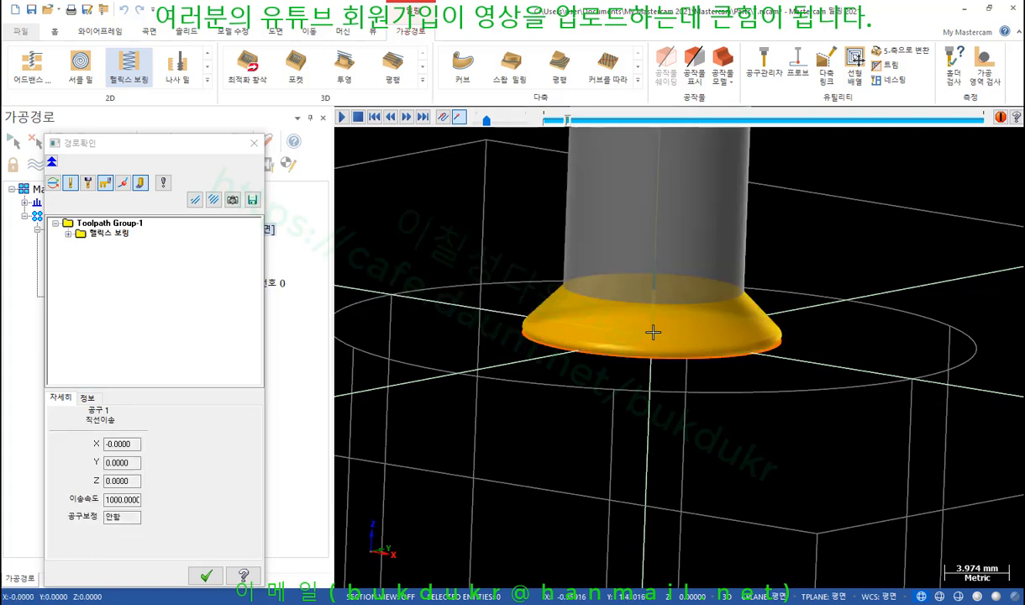
left_click_drag(136, 480, 78, 481)
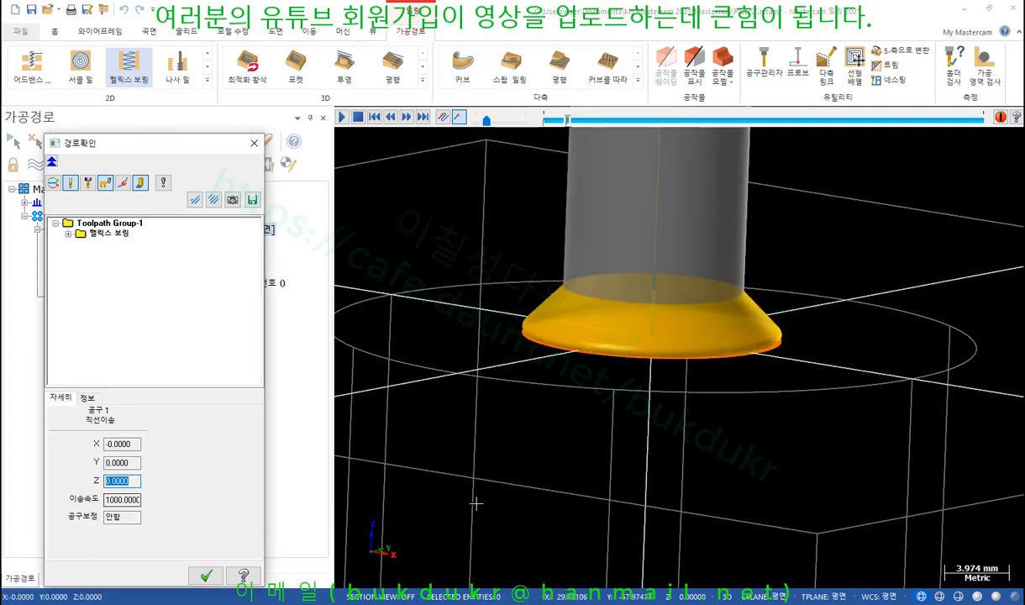
Replay the entry arc in the angled view and inspect the tool's swept area from the top view.
scroll(679, 260, "down", 7)
middle_click_drag(678, 262, 664, 310)
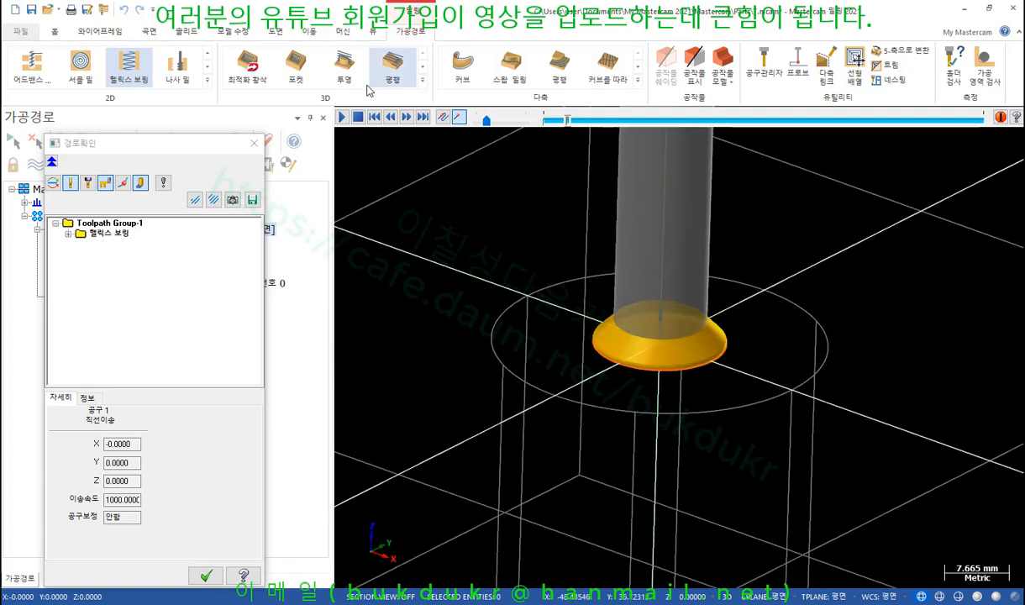
left_click(343, 117)
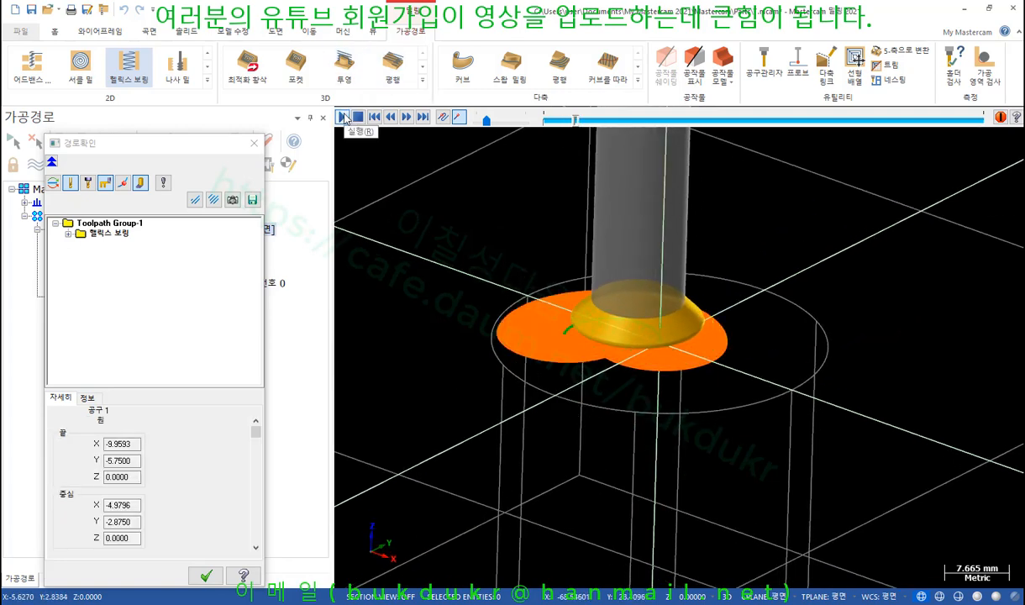
left_click(356, 119)
right_click(717, 172)
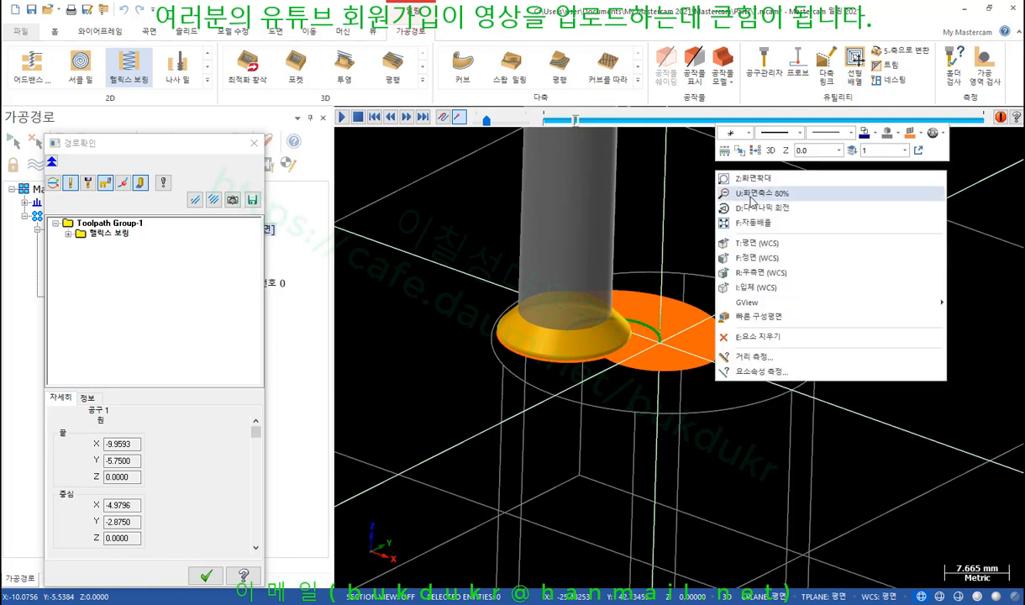
left_click(756, 243)
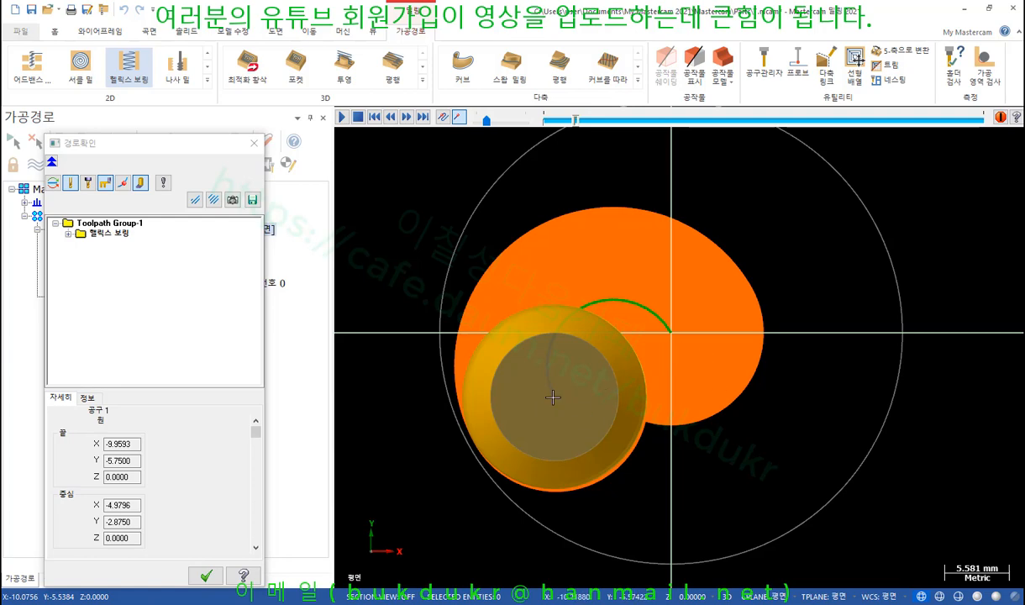
Step through the helical passes with the tool's swept shading hidden and follow them down to the hole's bottom.
key("s")
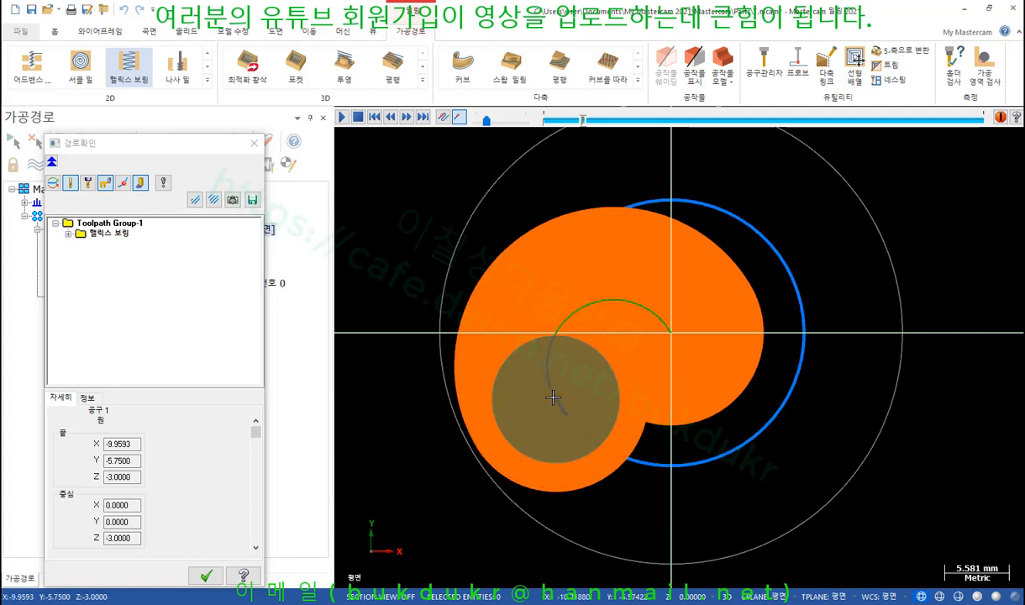
left_click(140, 184)
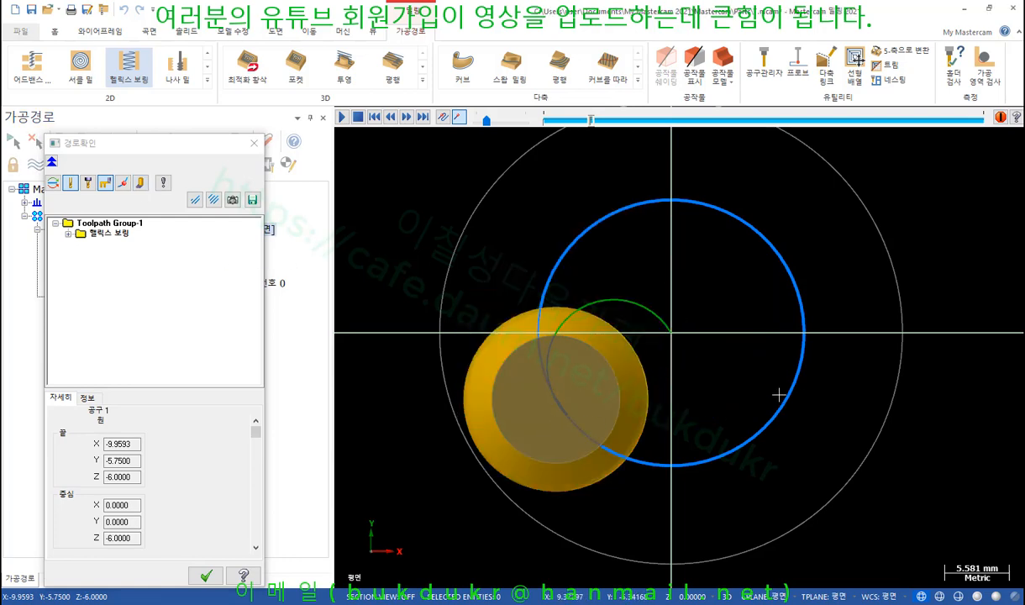
middle_click_drag(779, 395, 770, 436)
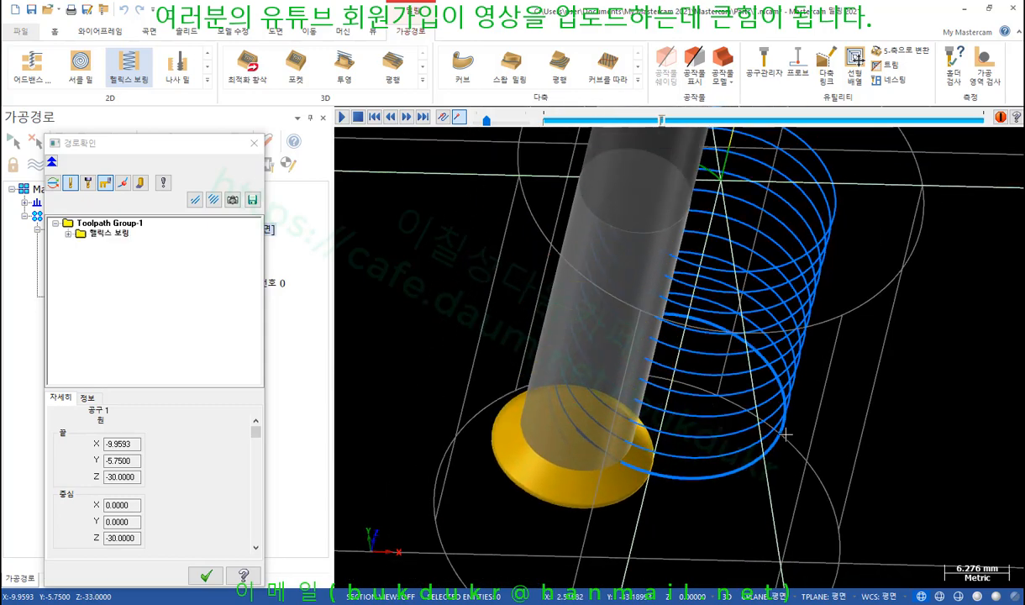
scroll(786, 328, "down", 3)
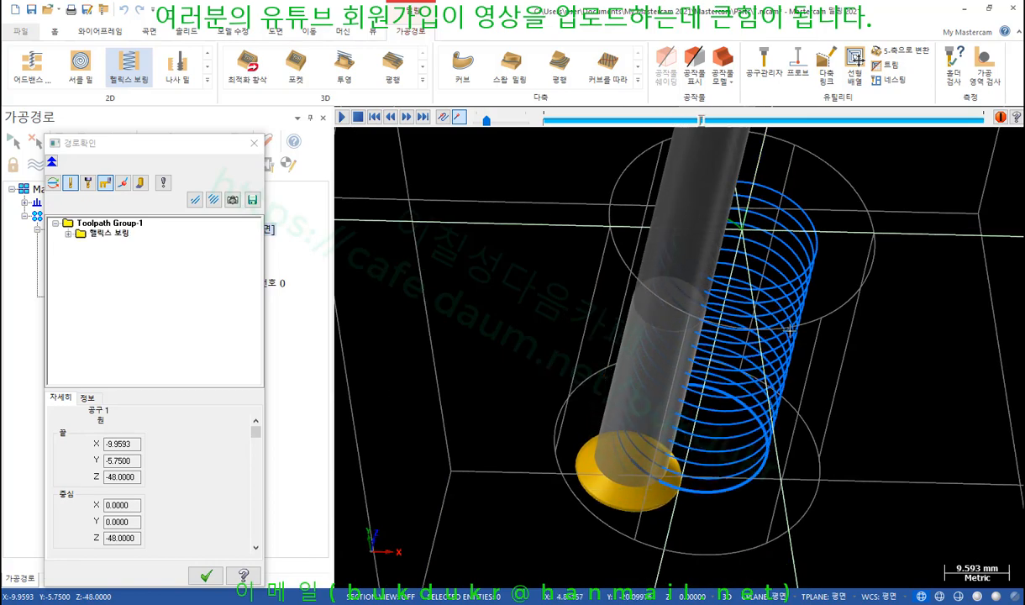
middle_click_drag(717, 336, 661, 399)
Switch to the top view and step back from the bottom pass to the end of the preceding helical turn.
right_click(539, 243)
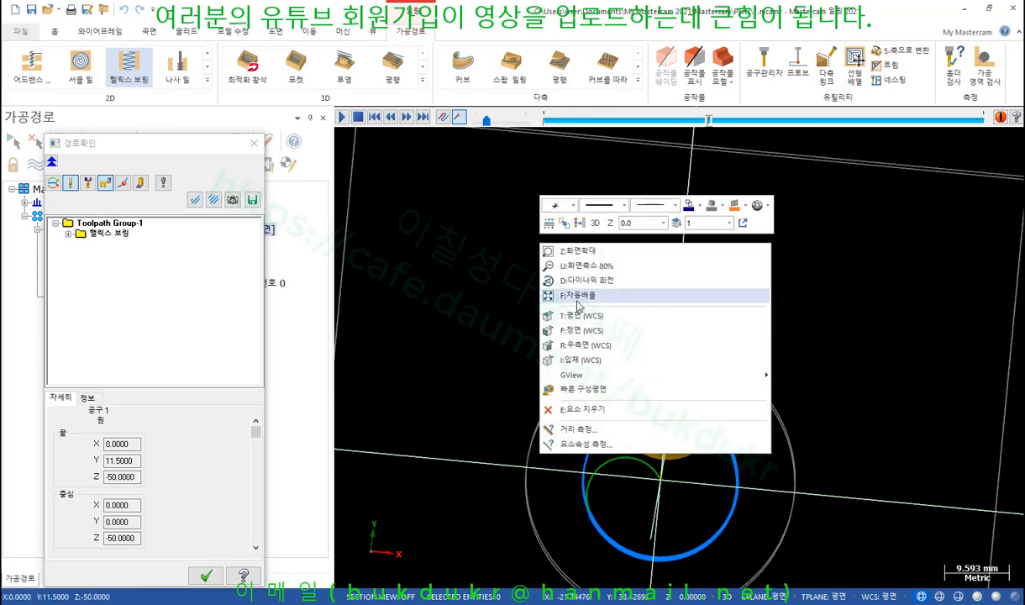
left_click(613, 237)
scroll(648, 412, "down", 1)
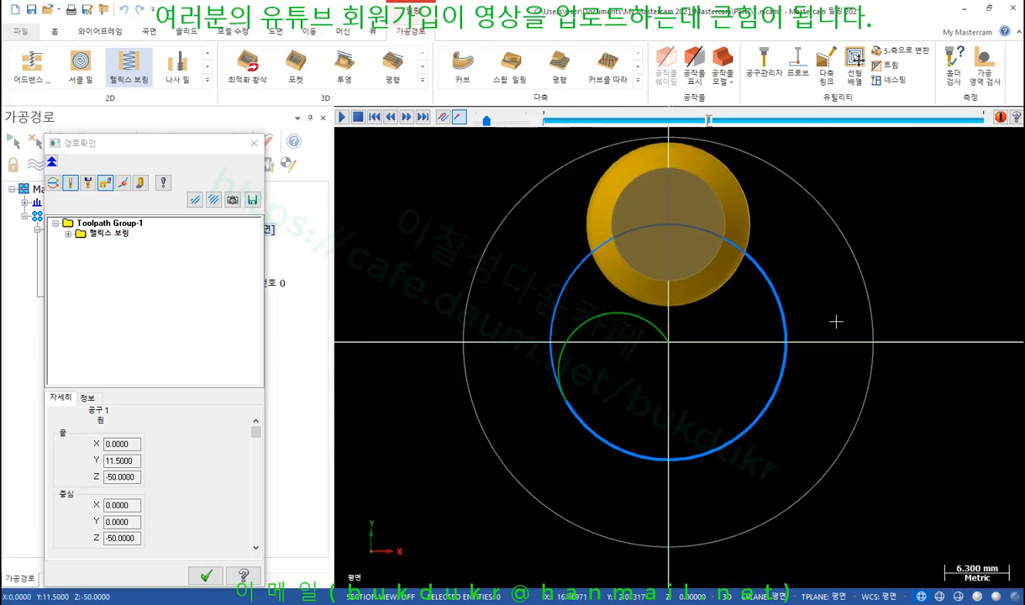
key("b")
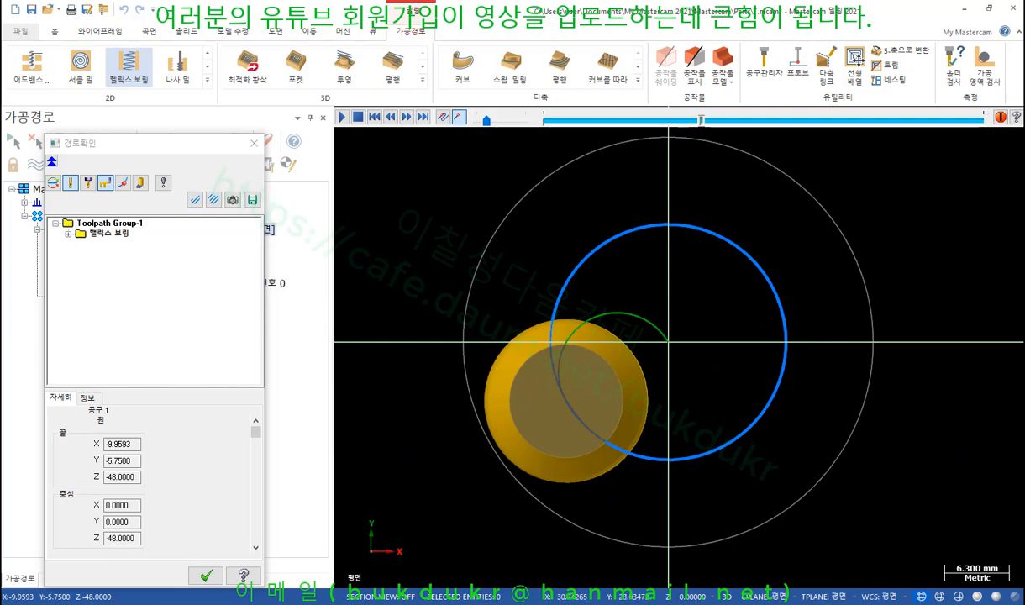
left_click_drag(679, 340, 645, 311)
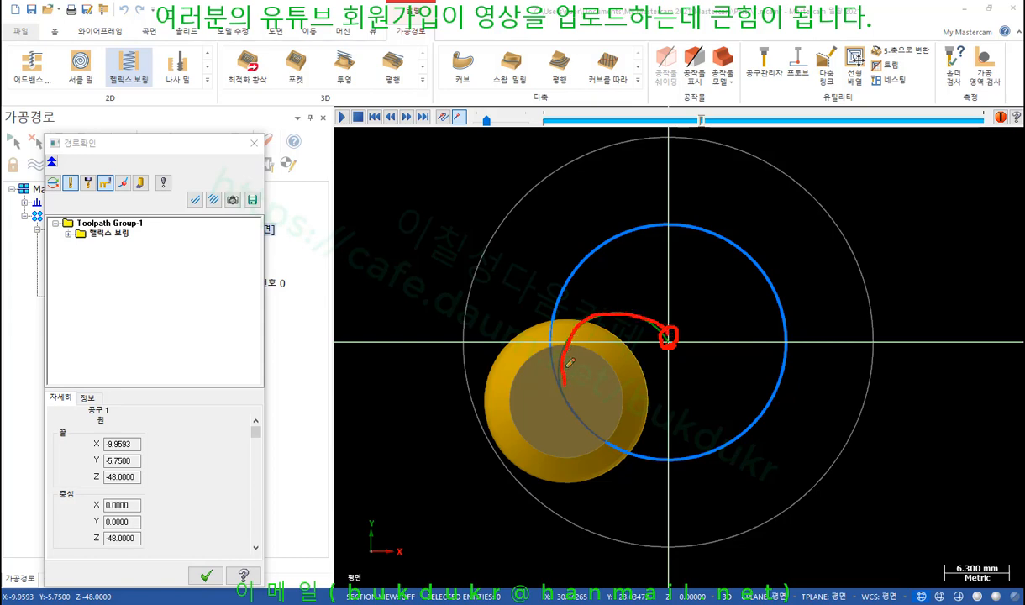
left_click_drag(576, 407, 511, 474)
left_click_drag(591, 392, 502, 470)
left_click_drag(584, 400, 492, 471)
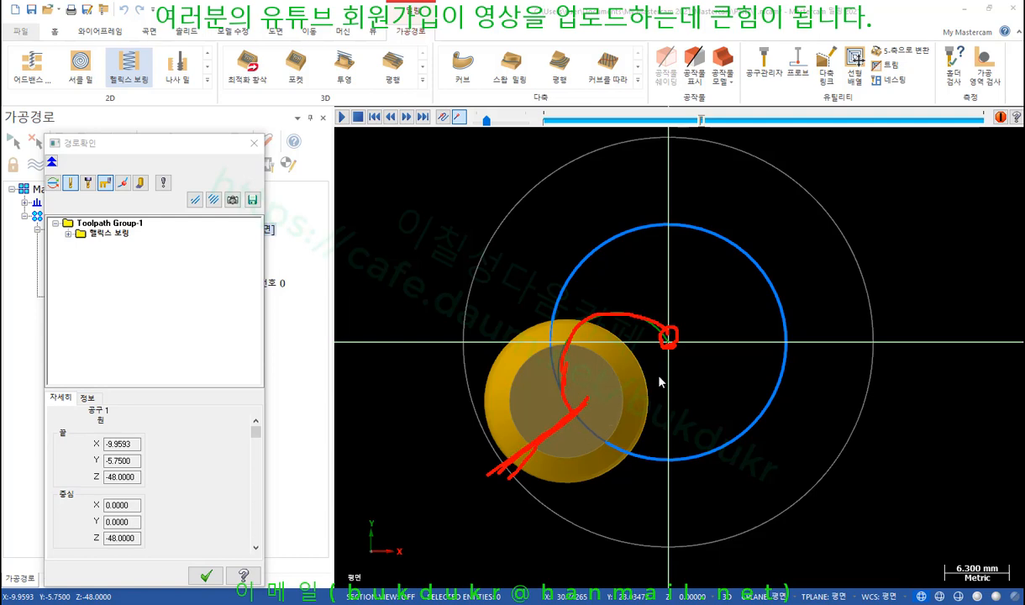
right_click(628, 359)
left_click(672, 500)
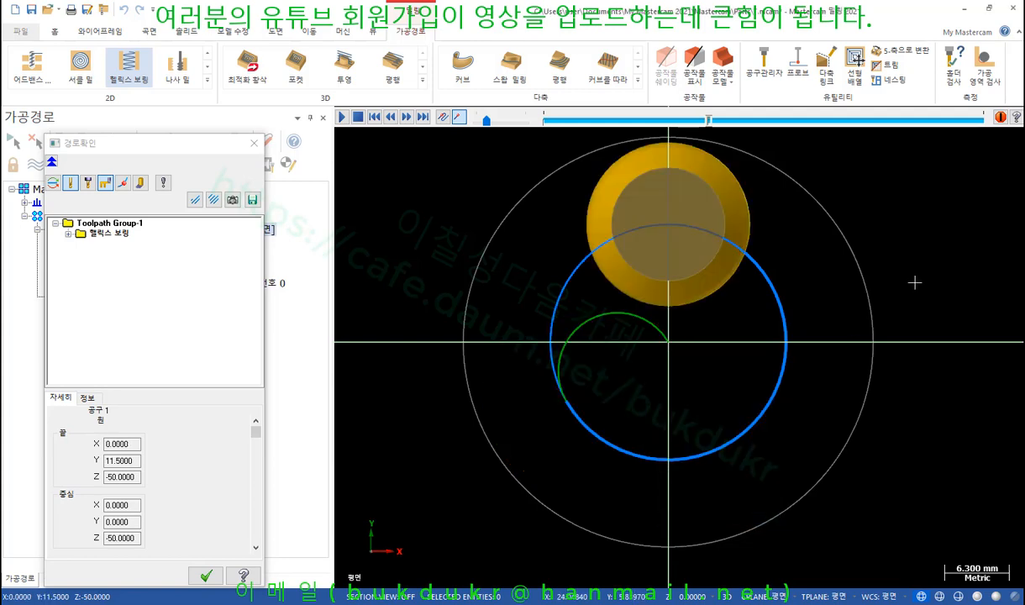
Step through the final passes at the hole's bottom and examine the tool against them from a side angle.
scroll(924, 412, "down", 2)
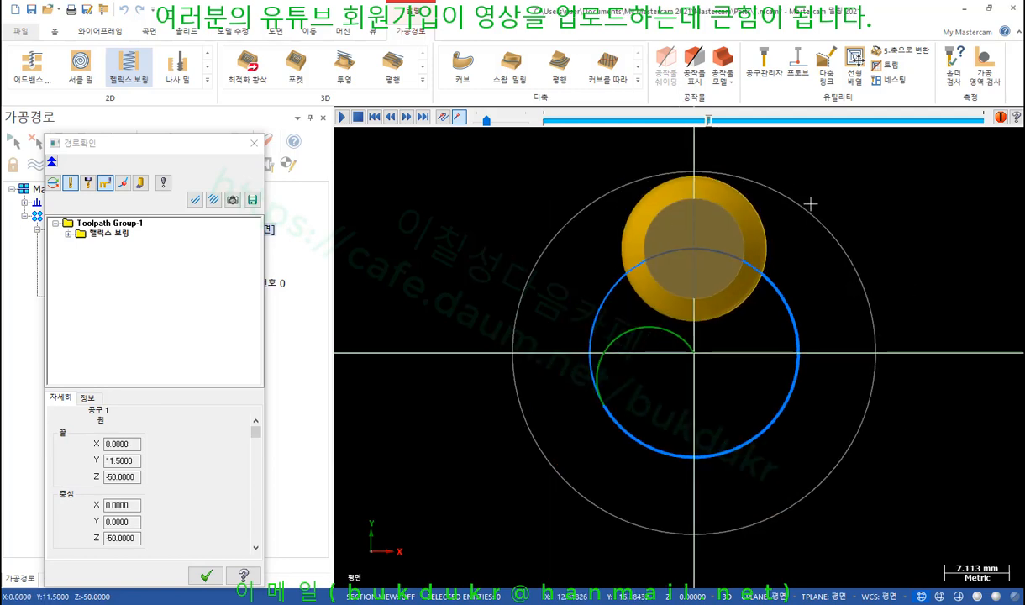
scroll(812, 204, "up", 2)
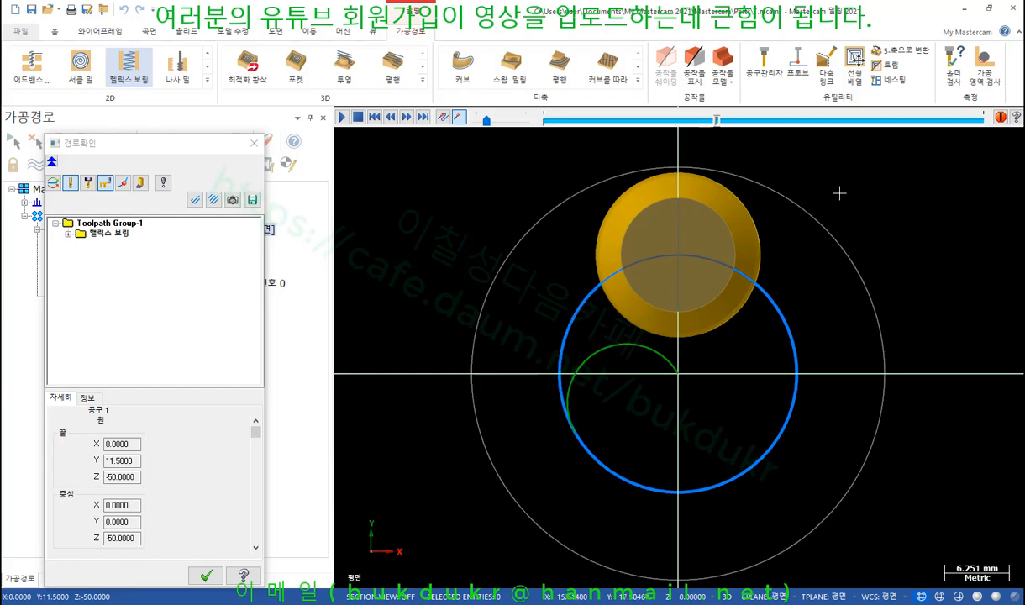
middle_click_drag(817, 194, 747, 403)
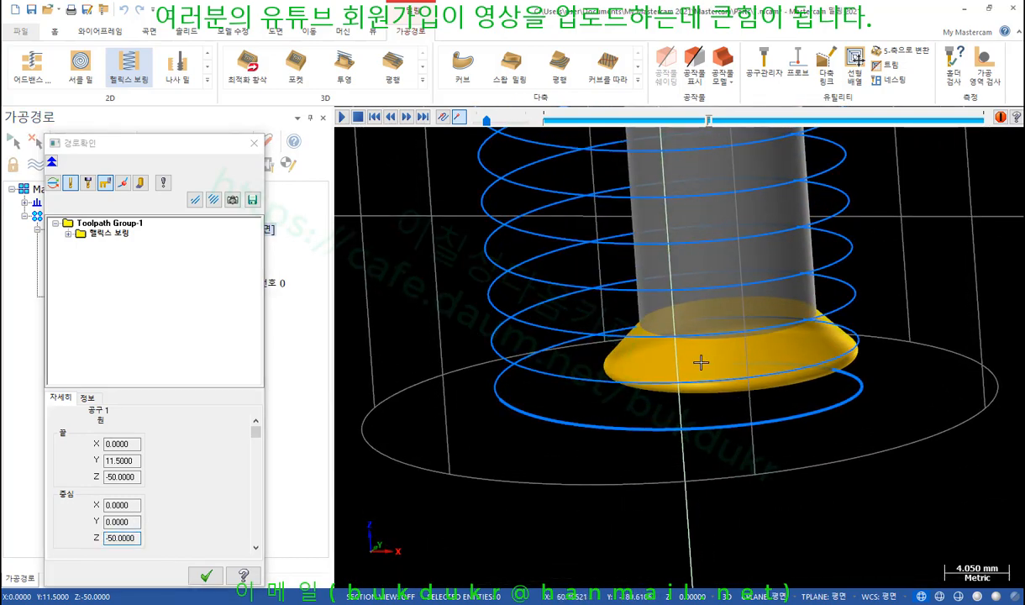
middle_click_drag(701, 362, 717, 357)
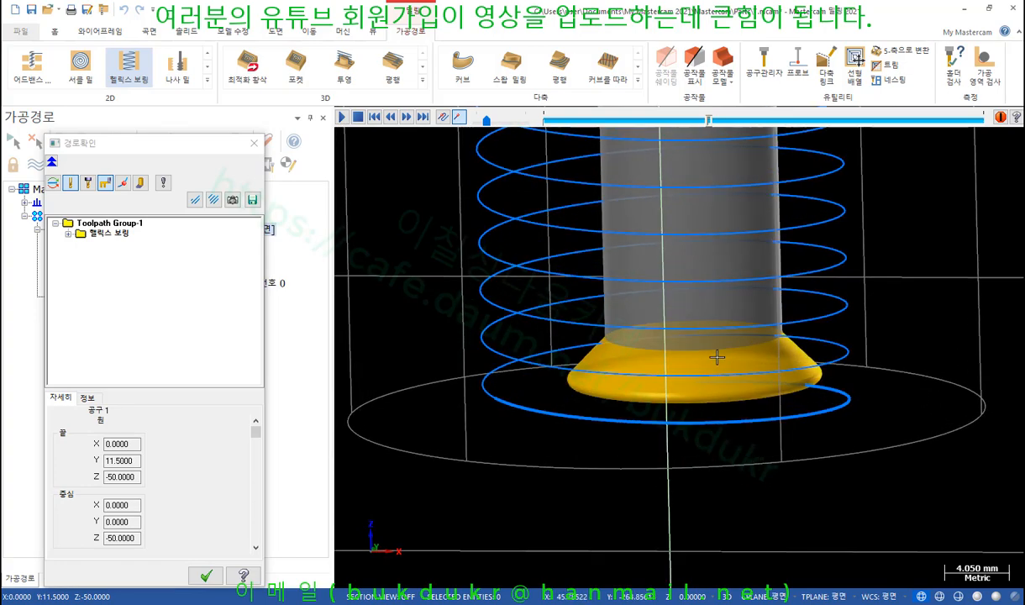
middle_click_drag(716, 357, 723, 345)
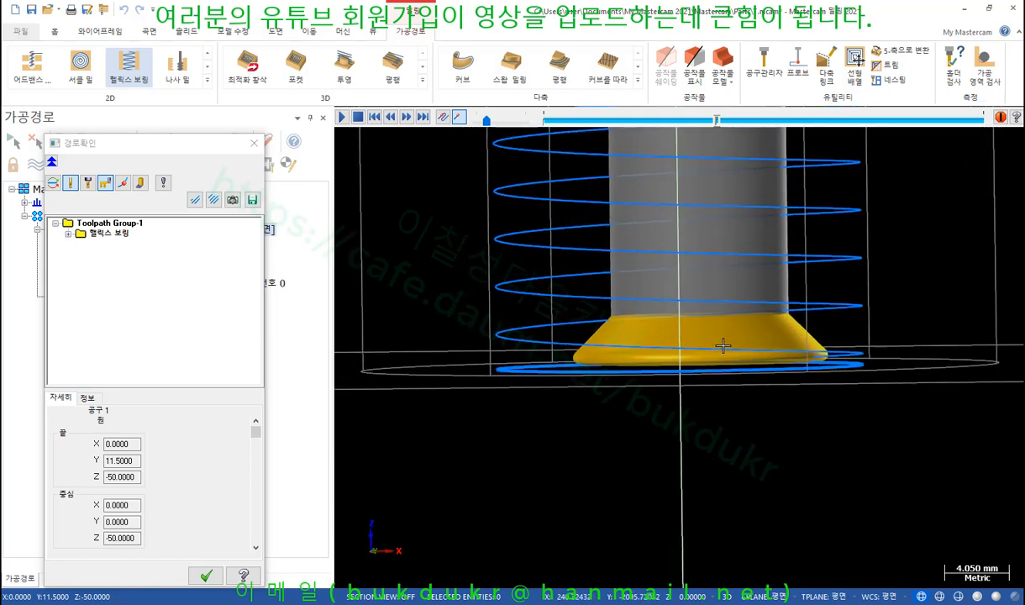
Check the bottom pass's end-point Z coordinate in the backplot details and return to the top view.
left_click(140, 478)
left_click_drag(135, 477, 105, 476)
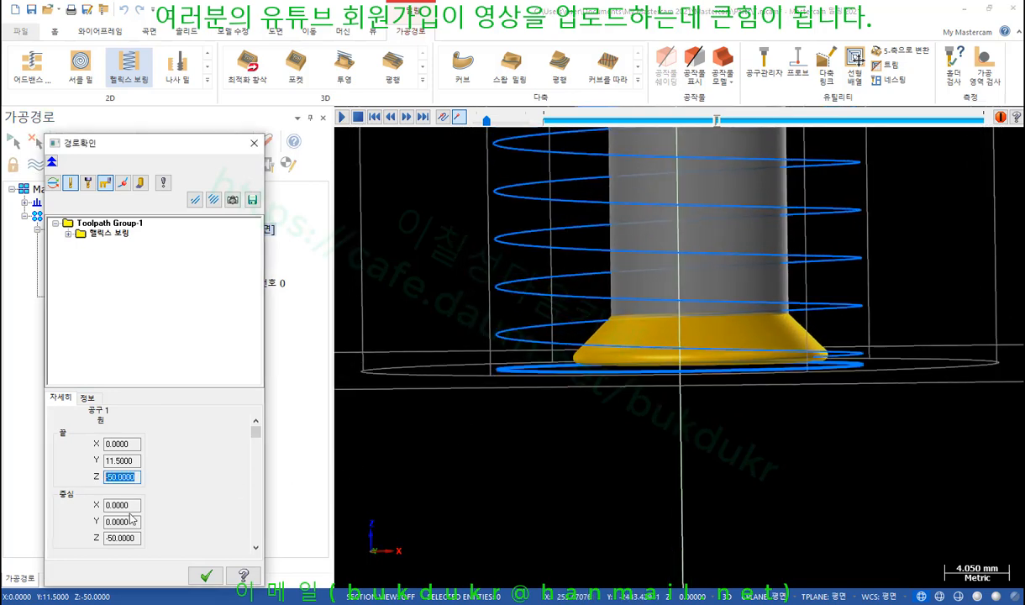
scroll(757, 307, "up", 2)
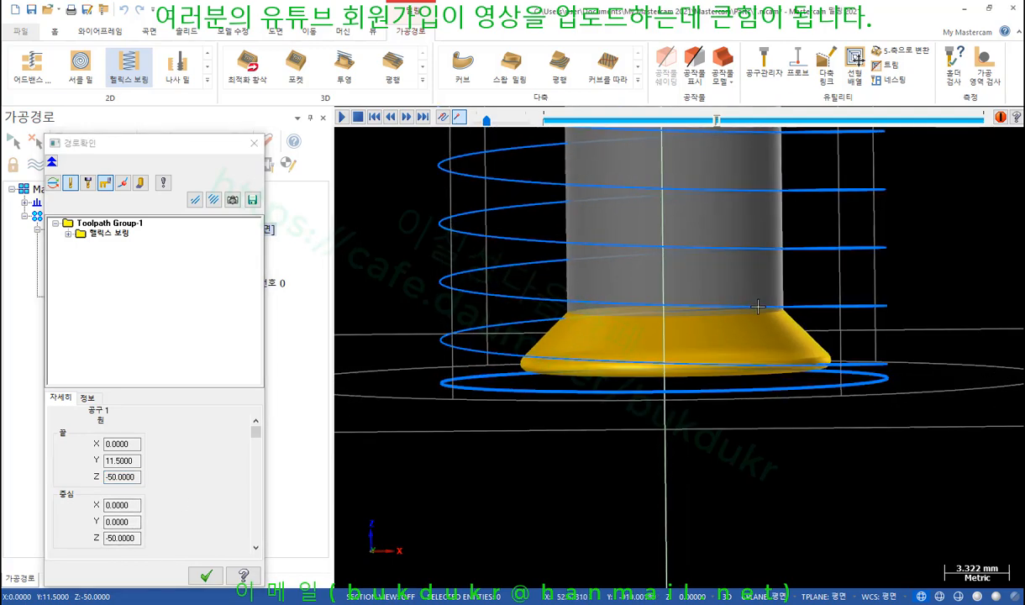
right_click(922, 237)
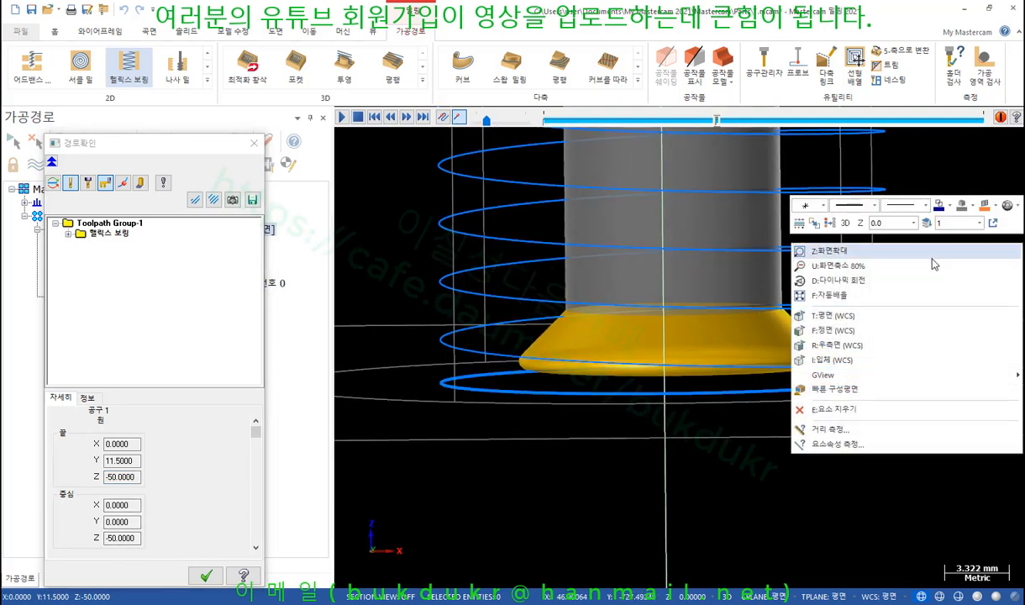
left_click(874, 324)
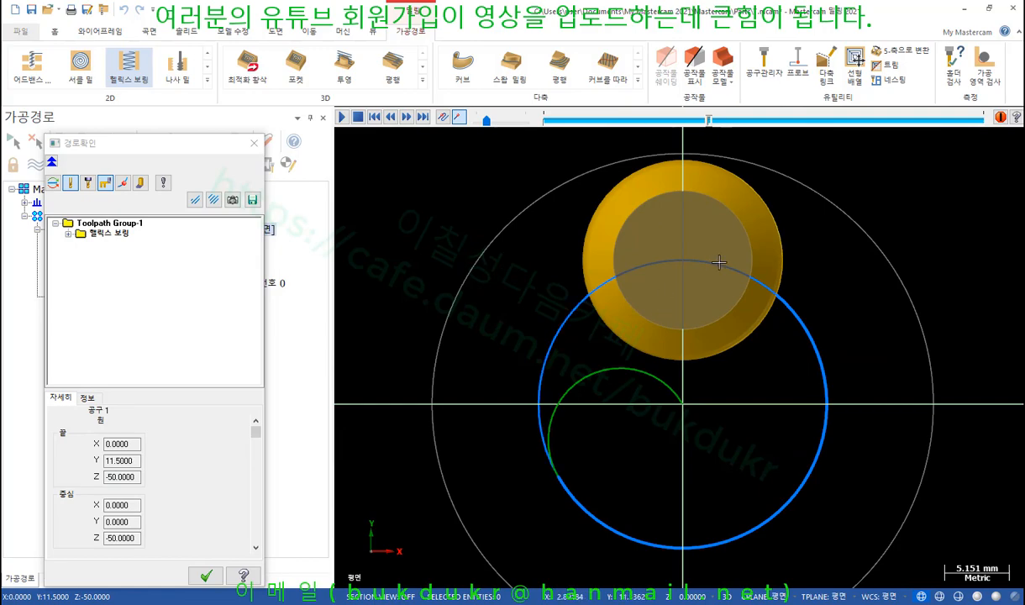
Step back one helical pass and forward again to the hole's bottom, examining the tool from side angles.
middle_click_drag(730, 355, 835, 426)
key("b")
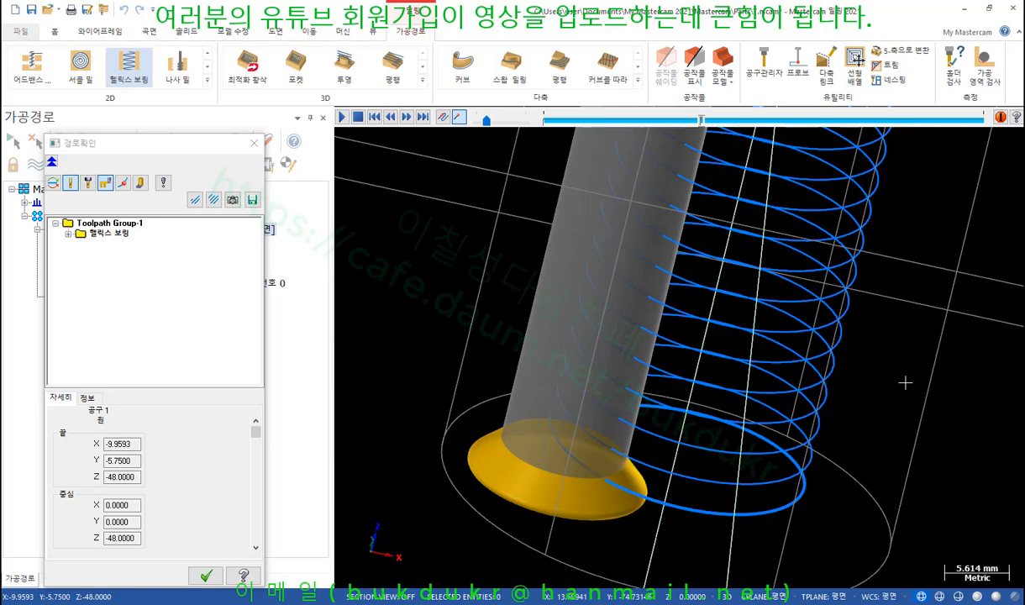
key("s")
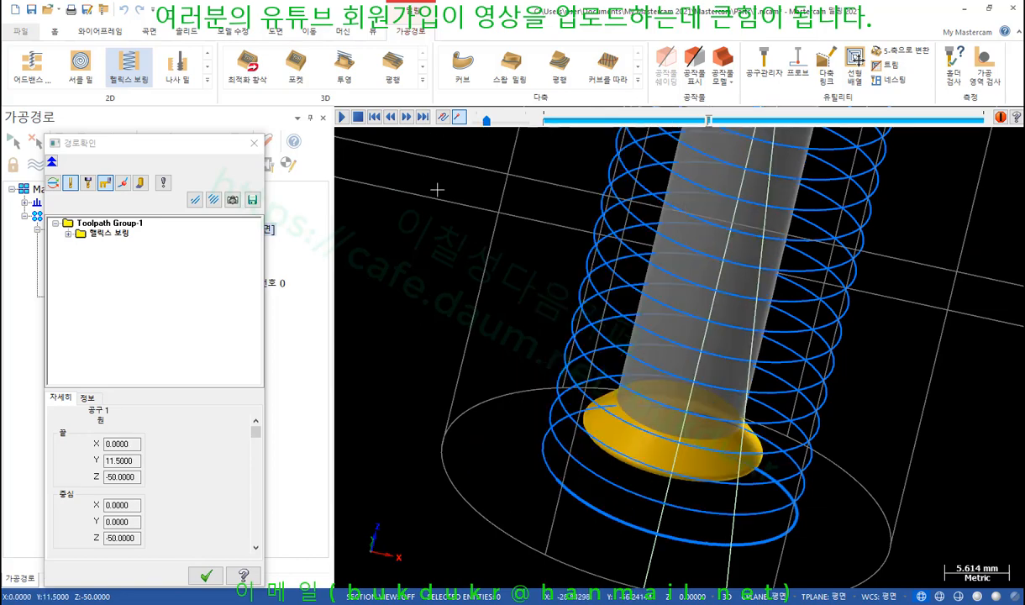
middle_click_drag(641, 340, 655, 322)
middle_click_drag(567, 250, 738, 296)
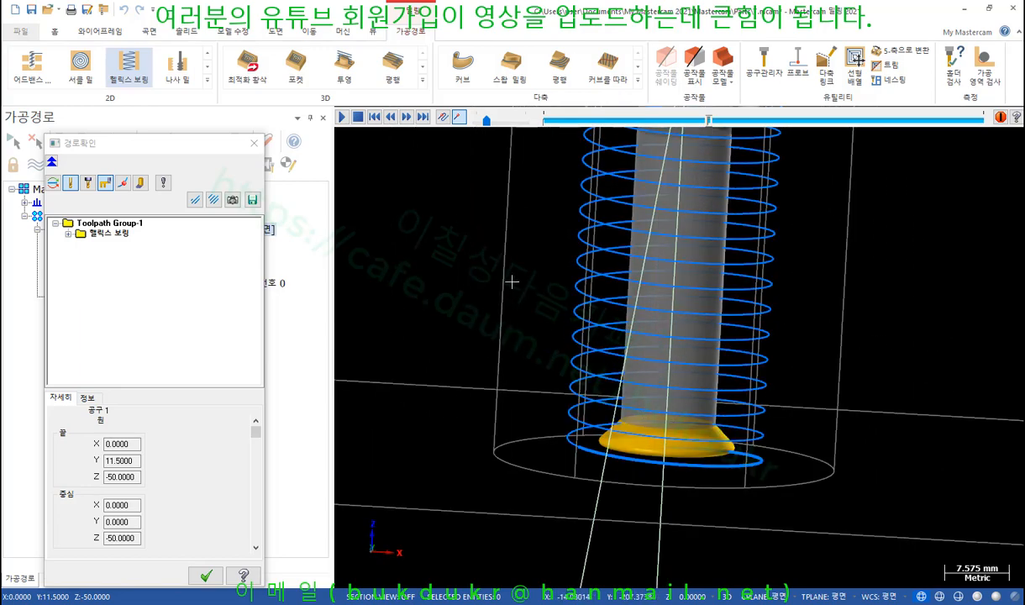
Switch to the top view and highlight the bottom pass's end-point Z value in the backplot details.
right_click(476, 249)
left_click(532, 326)
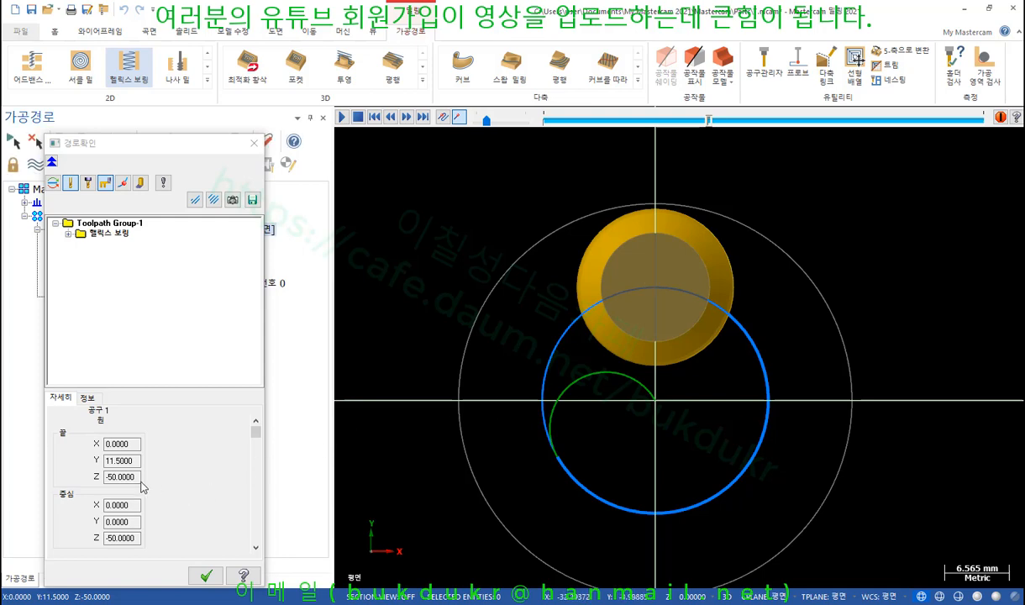
left_click_drag(140, 477, 104, 476)
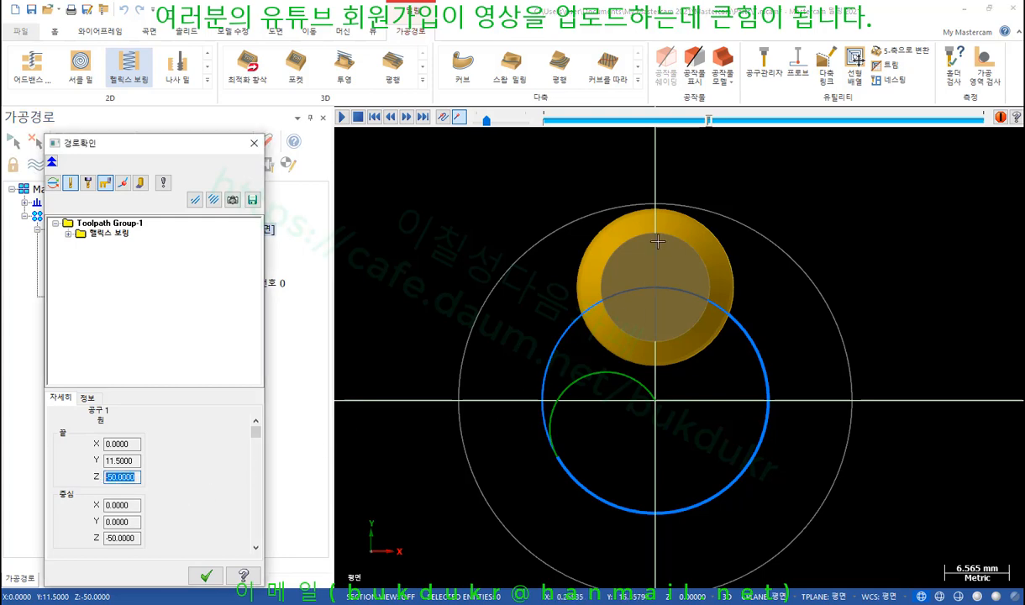
Annotate the tool's position at the top of the circle with a handwritten 90, and close the screen annotation.
key("ctrl+shift+d")
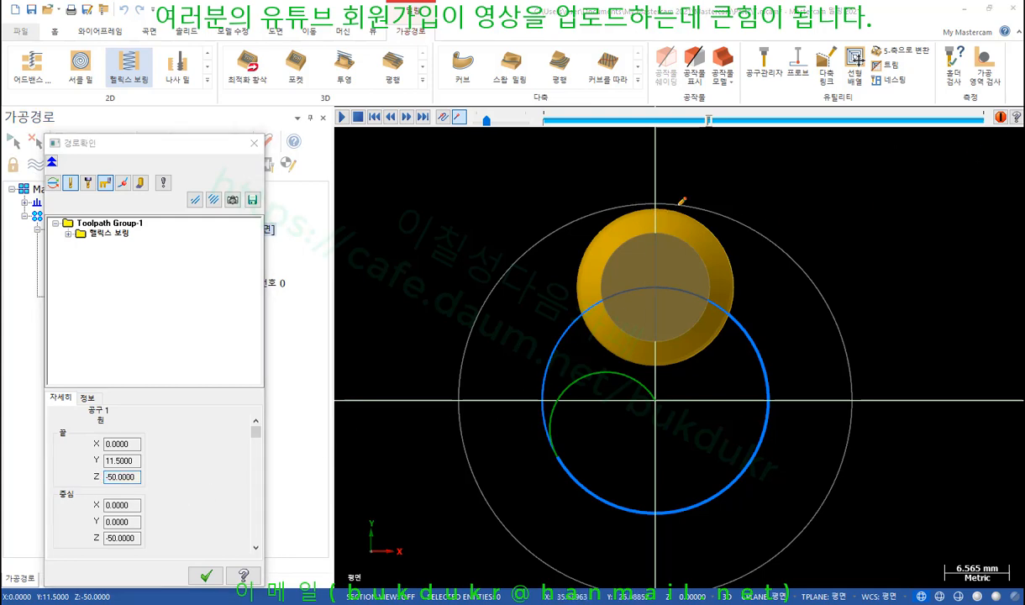
mouse_move(668, 155)
left_mouse_down()
mouse_move(641, 155)
mouse_move(656, 187)
mouse_move(684, 162)
left_mouse_up()
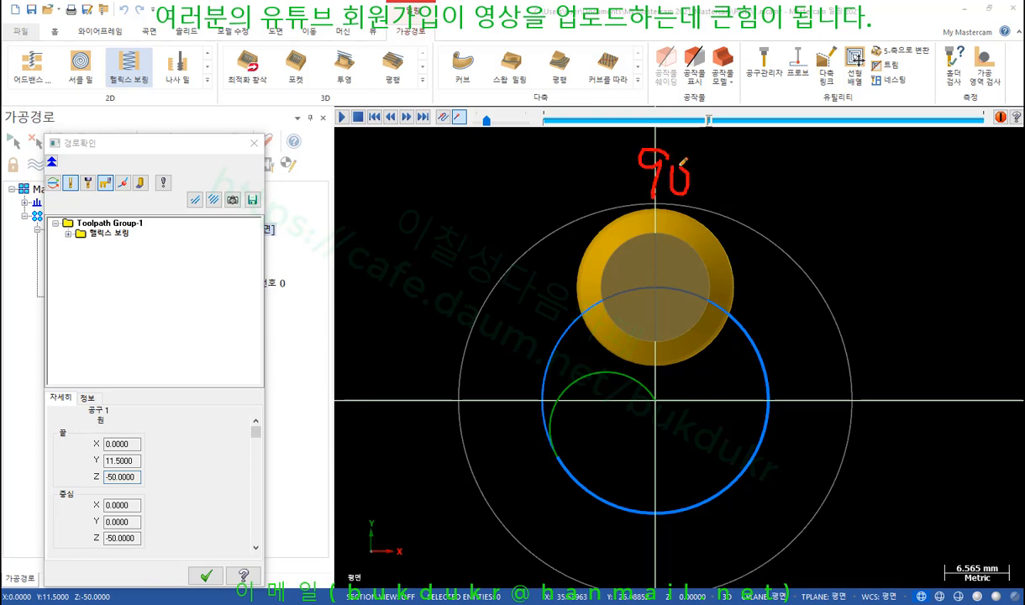
right_click(790, 162)
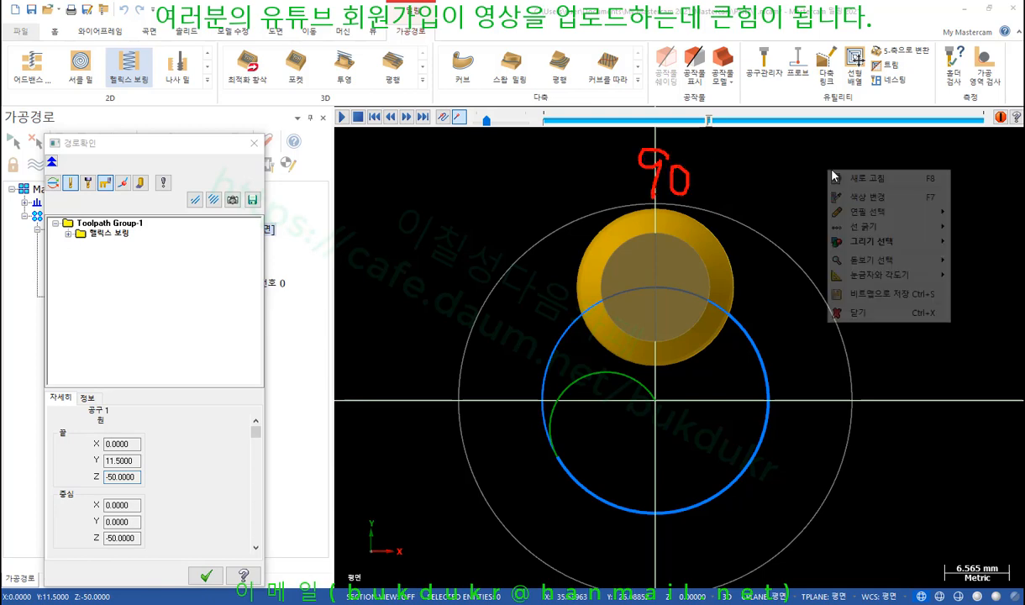
left_click(840, 307)
Switch to the Mastercam 2021 manual in Adobe Acrobat Pro and find the rotation start angle description on page 658.
key("alt+Tab")
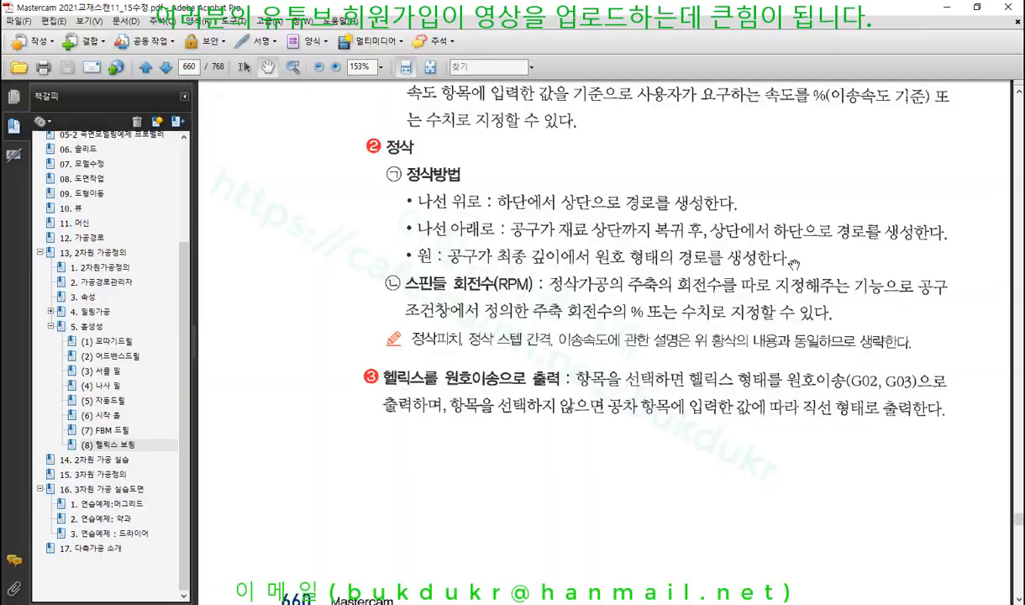
scroll(744, 339, "up", 10)
scroll(744, 338, "up", 10)
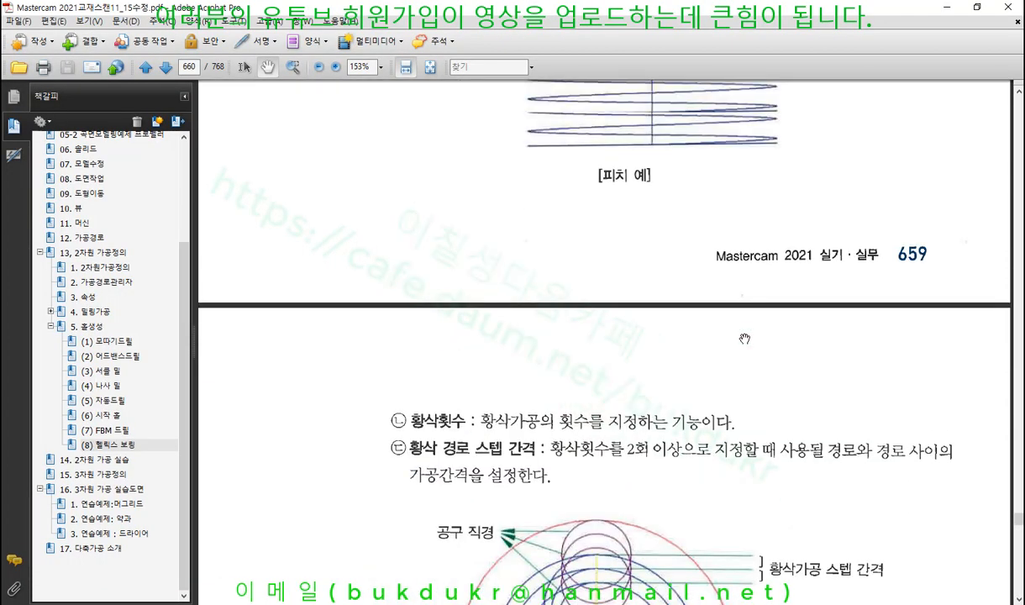
scroll(746, 338, "up", 8)
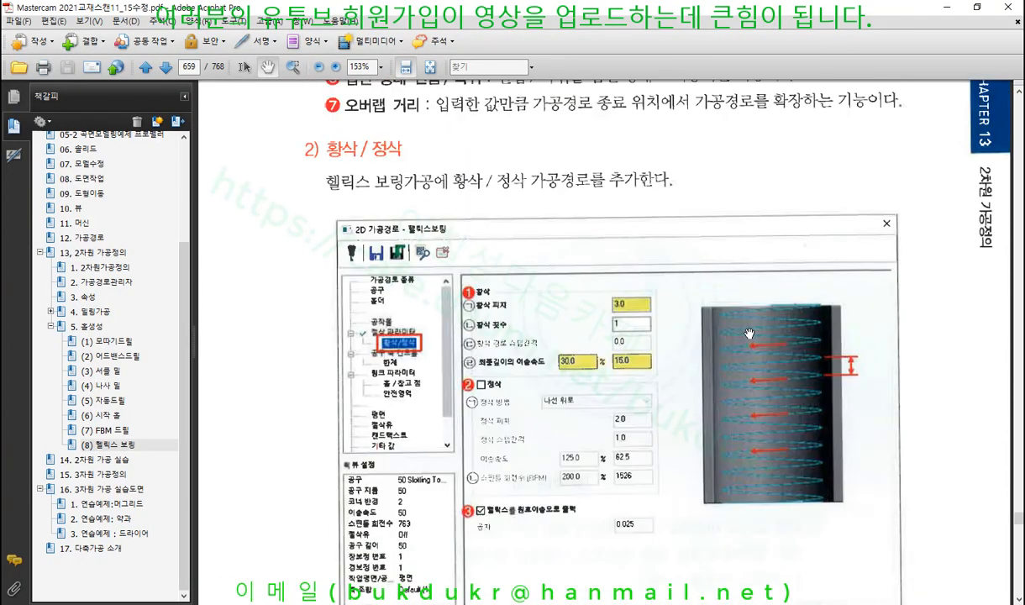
scroll(749, 332, "up", 12)
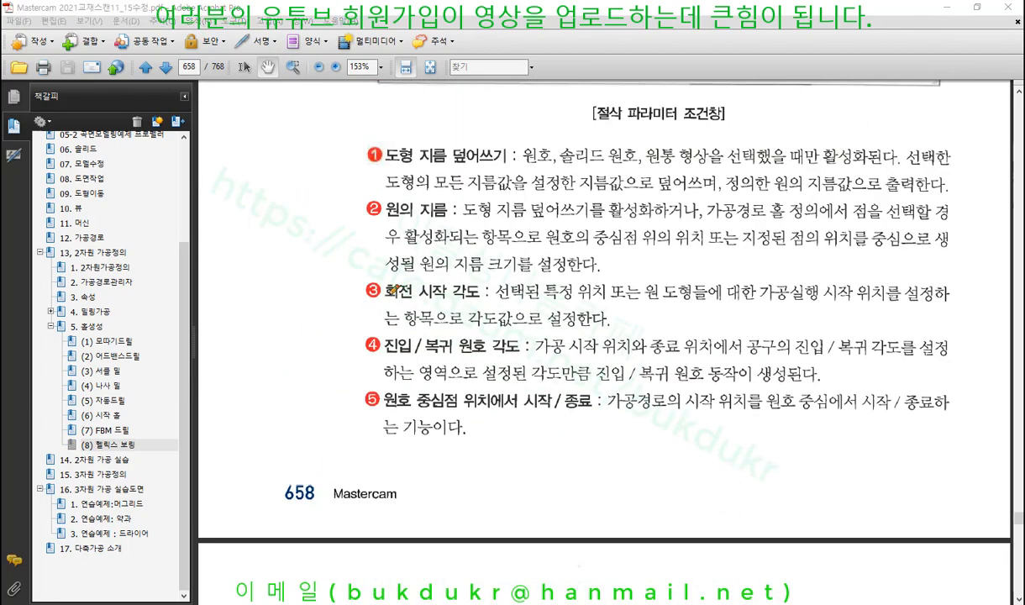
Underline the rotation start angle description, circle its start position wording with a short note above, and clear the annotations.
left_click_drag(384, 299, 952, 298)
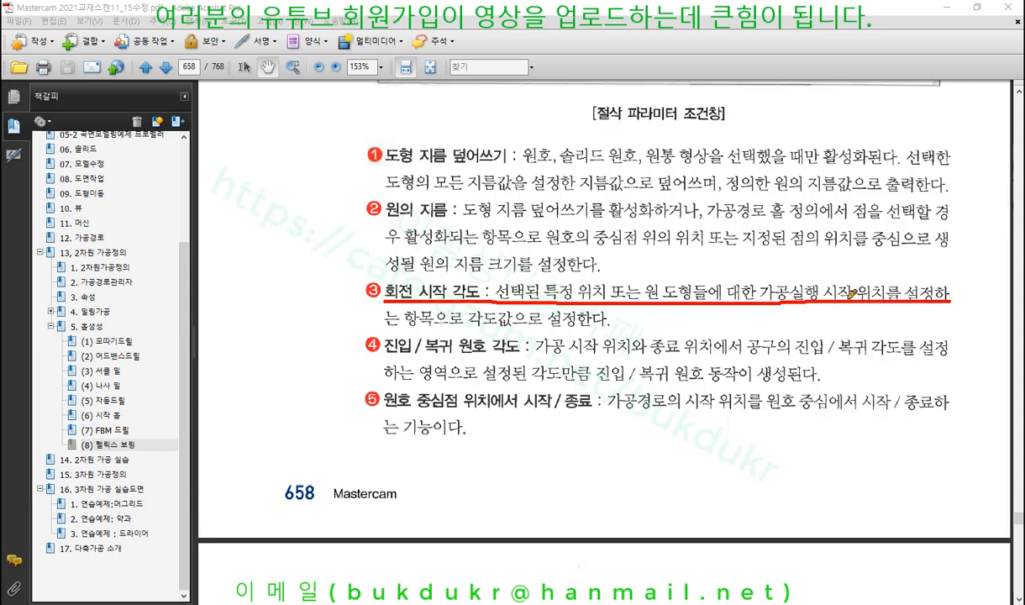
mouse_move(825, 293)
left_mouse_down()
mouse_move(890, 283)
mouse_move(866, 294)
left_mouse_up()
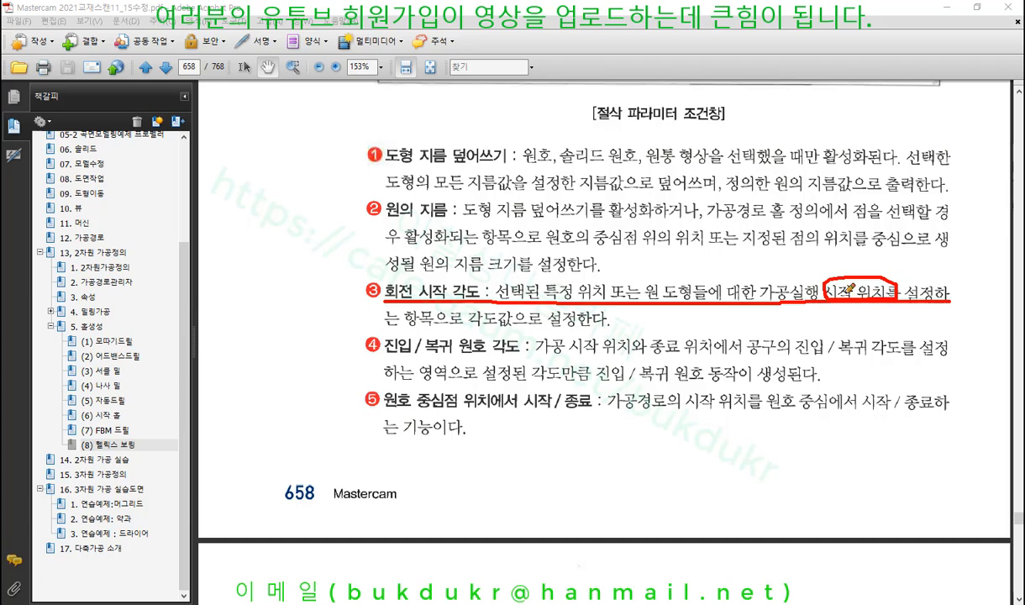
mouse_move(784, 258)
left_mouse_down()
mouse_move(807, 280)
mouse_move(829, 252)
mouse_move(841, 261)
left_mouse_up()
left_click_drag(848, 251, 849, 263)
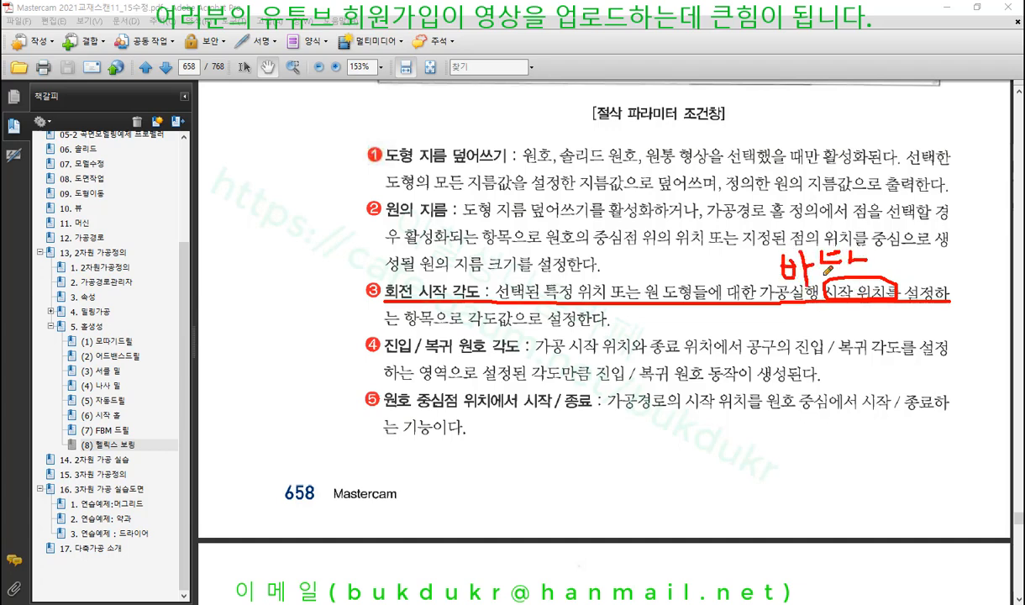
right_click(865, 284)
left_click(897, 432)
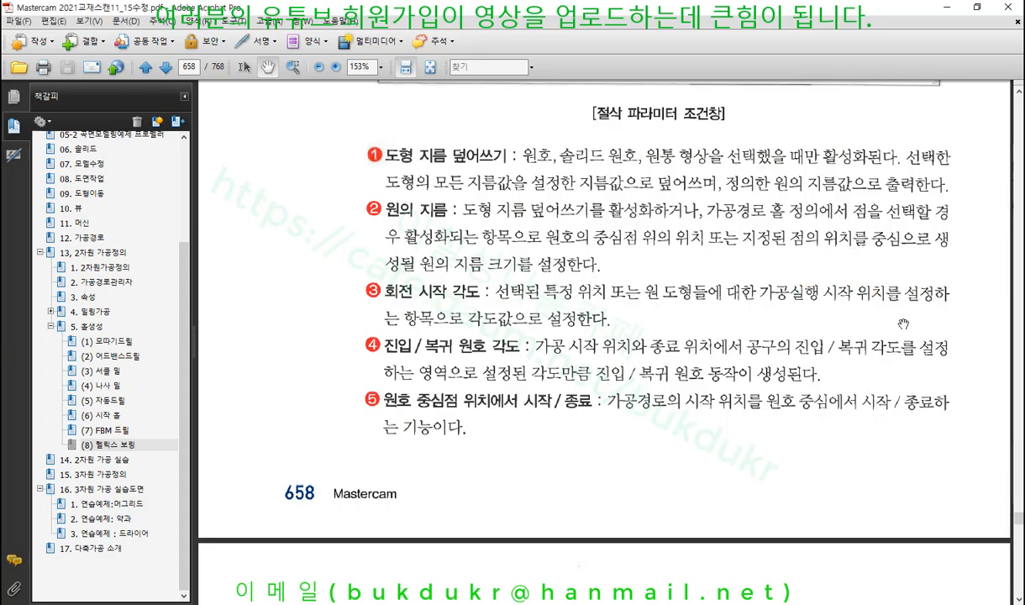
Return to Mastercam, annotate the entry arc's end with 90, trace the circular pass and mark its 90° start, and clear the annotations.
key("alt+Tab")
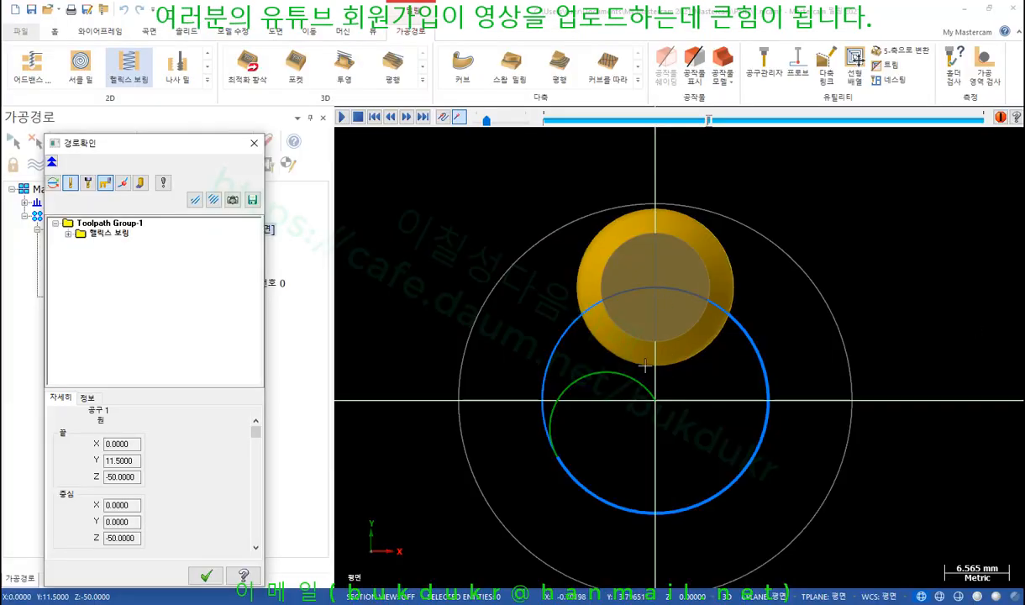
key("ctrl+2")
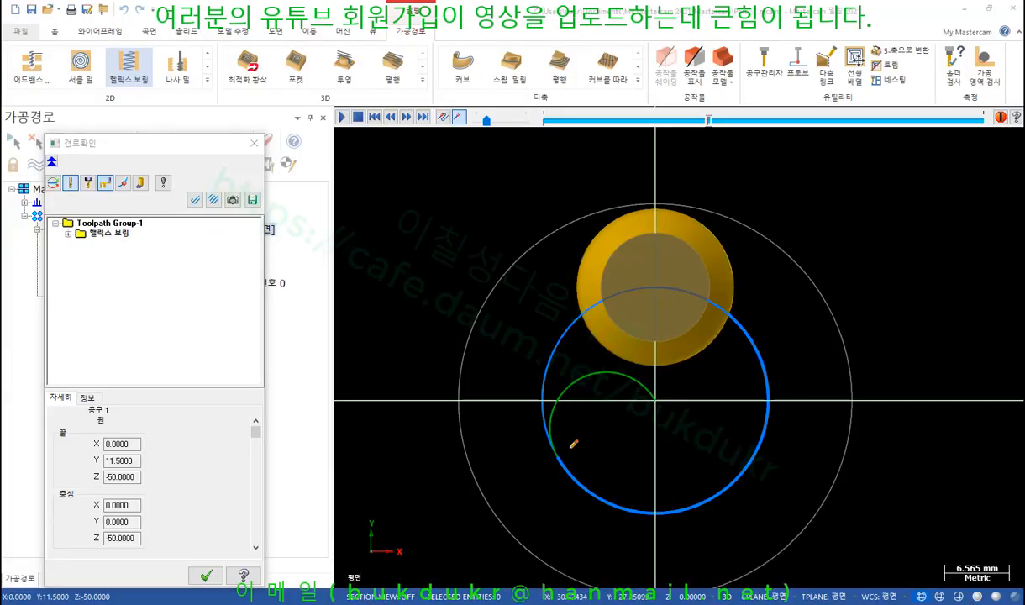
left_click_drag(570, 449, 493, 522)
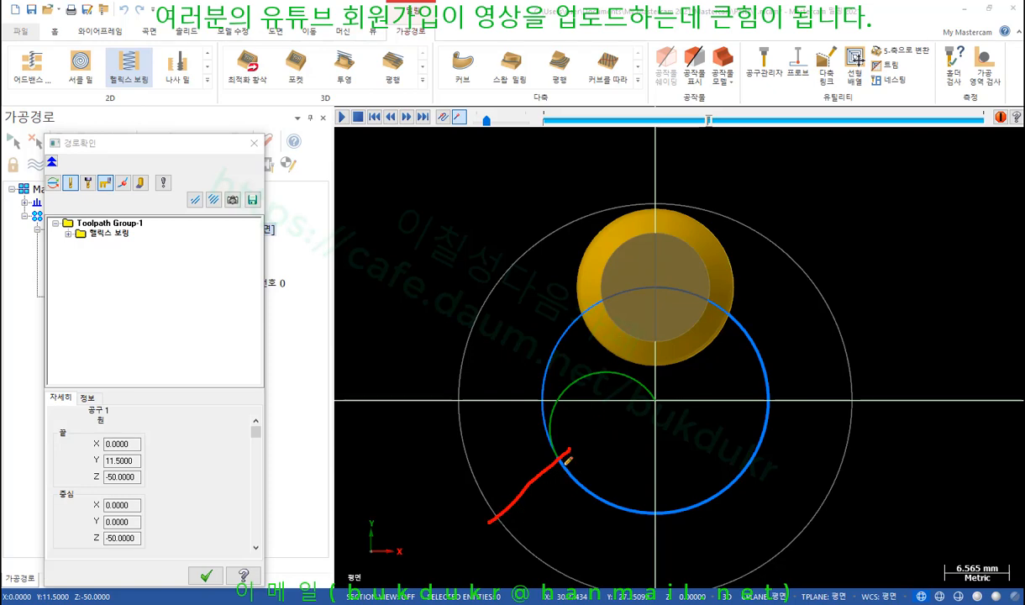
mouse_move(456, 459)
left_mouse_down()
mouse_move(442, 504)
mouse_move(472, 496)
mouse_move(486, 454)
left_mouse_up()
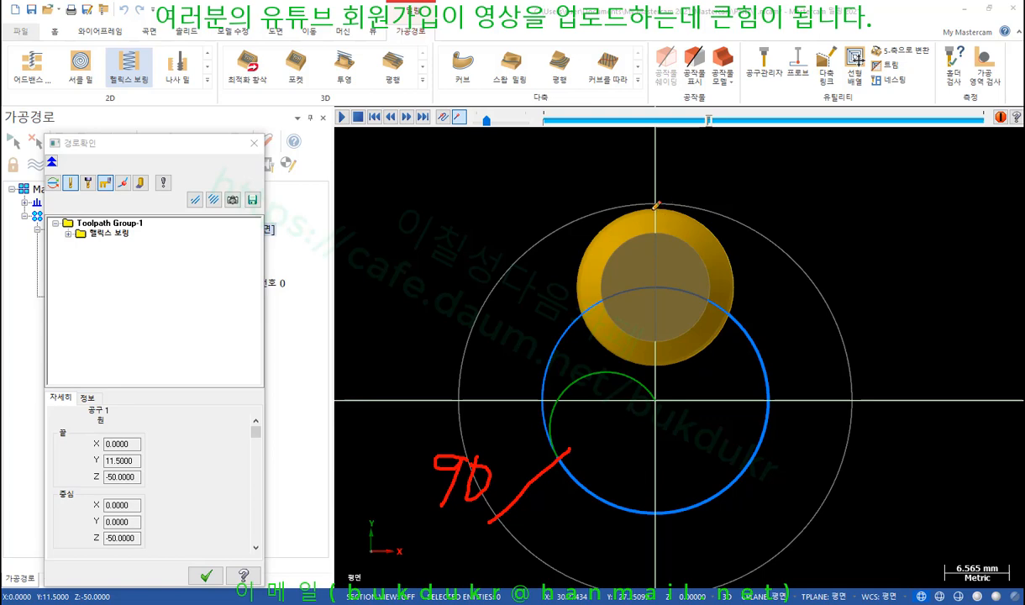
left_click_drag(667, 233, 593, 244)
mouse_move(657, 288)
left_mouse_down()
mouse_move(542, 318)
mouse_move(721, 485)
mouse_move(680, 287)
left_mouse_up()
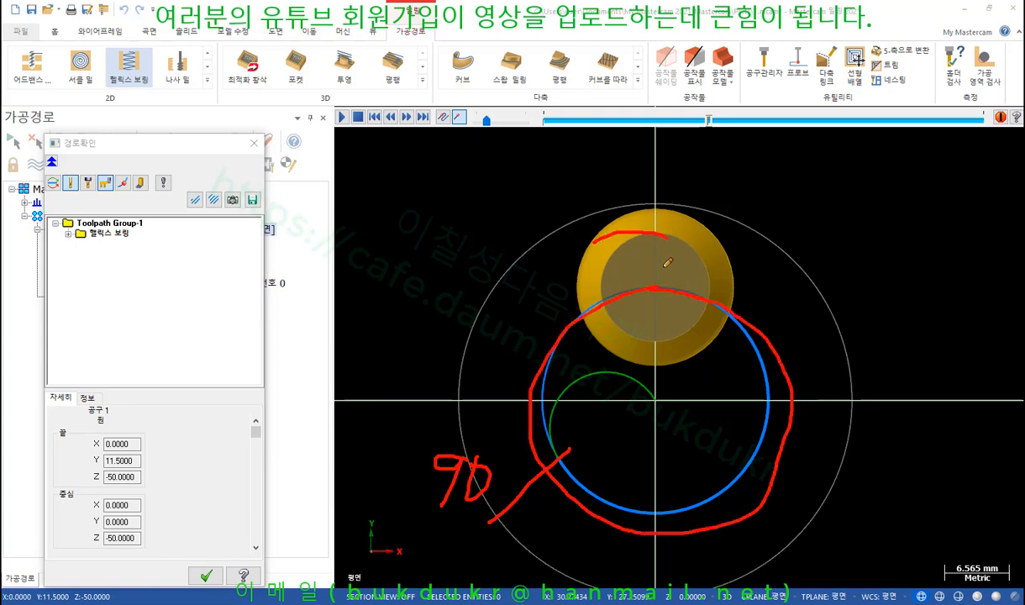
left_click_drag(650, 178, 651, 340)
mouse_move(710, 153)
left_mouse_down()
mouse_move(687, 157)
mouse_move(696, 210)
mouse_move(752, 174)
mouse_move(728, 163)
left_mouse_up()
left_click_drag(761, 163, 764, 162)
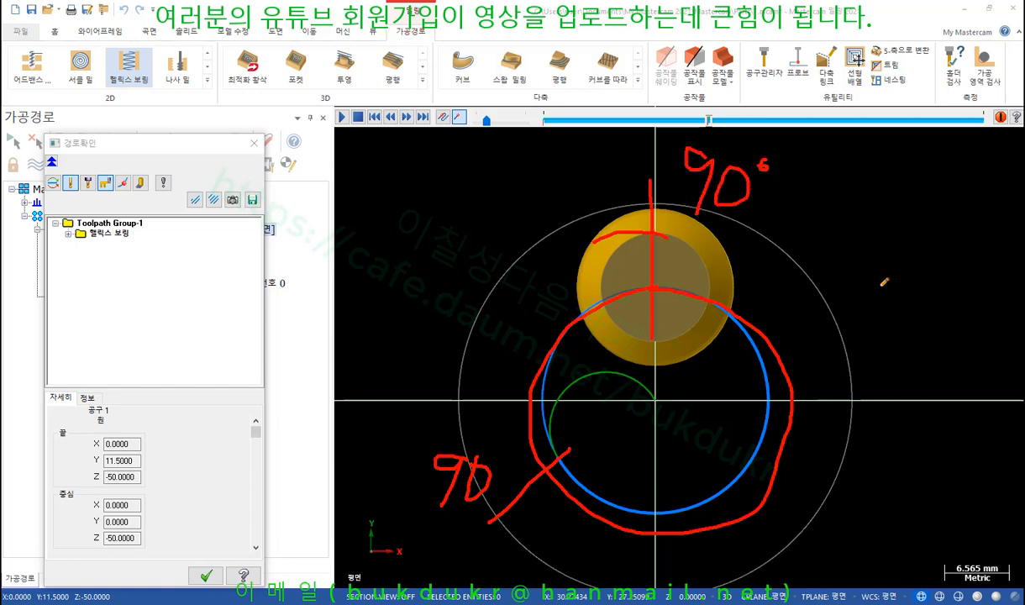
right_click(882, 283)
left_click(908, 407)
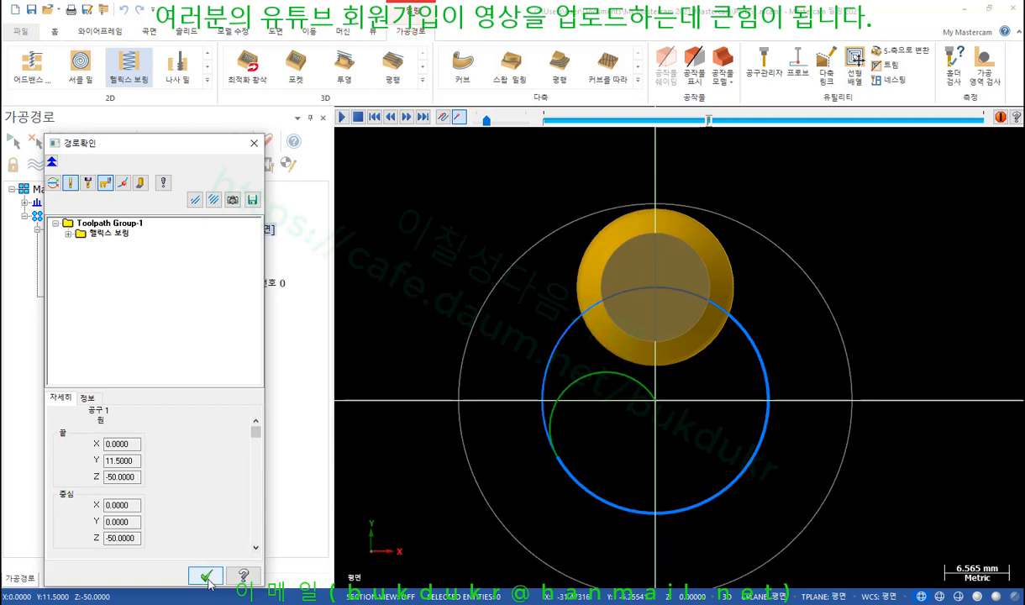
Step the backplot on to the finishing pass's entry at the hole's bottom and examine the tool from several angles.
scroll(693, 394, "down", 3)
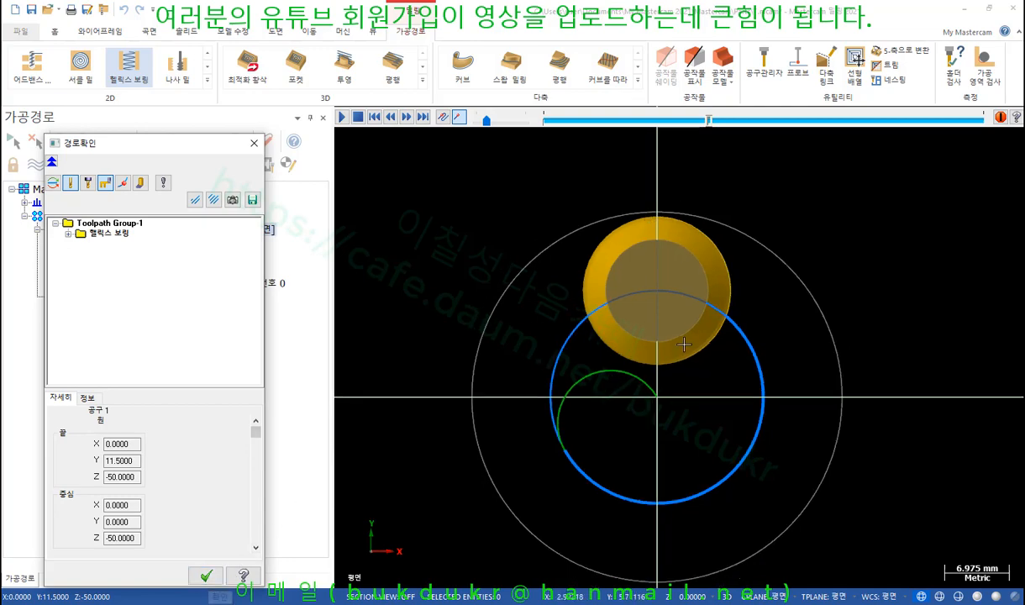
middle_click_drag(692, 403, 711, 337)
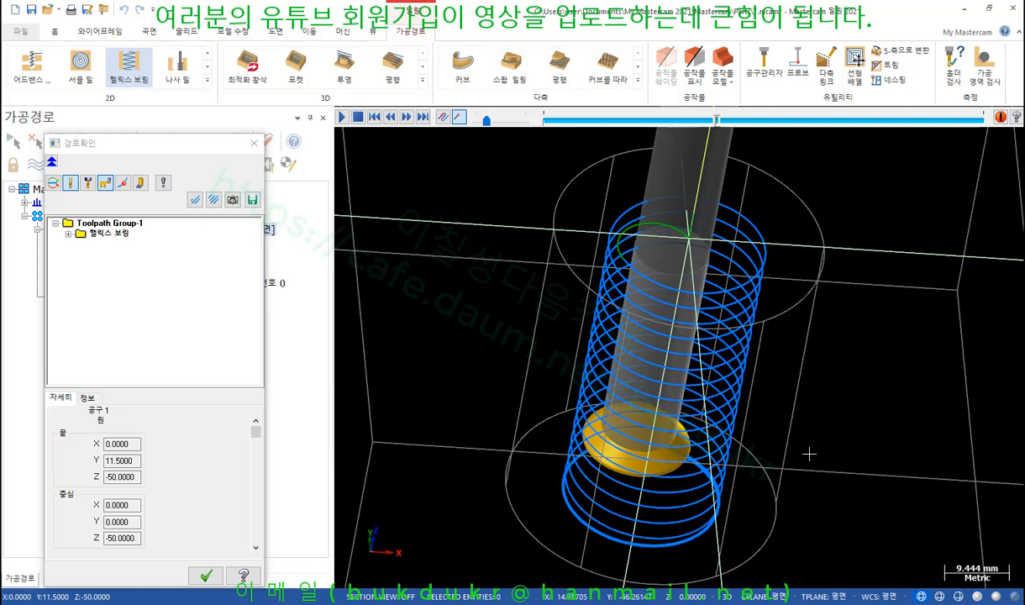
middle_click_drag(649, 485, 715, 340)
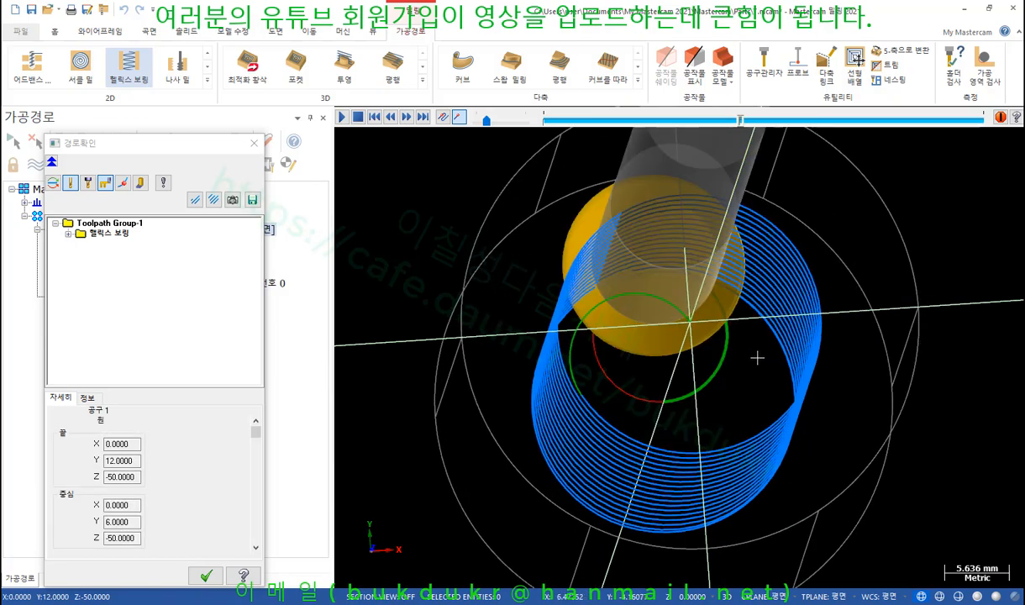
middle_click_drag(757, 358, 795, 326)
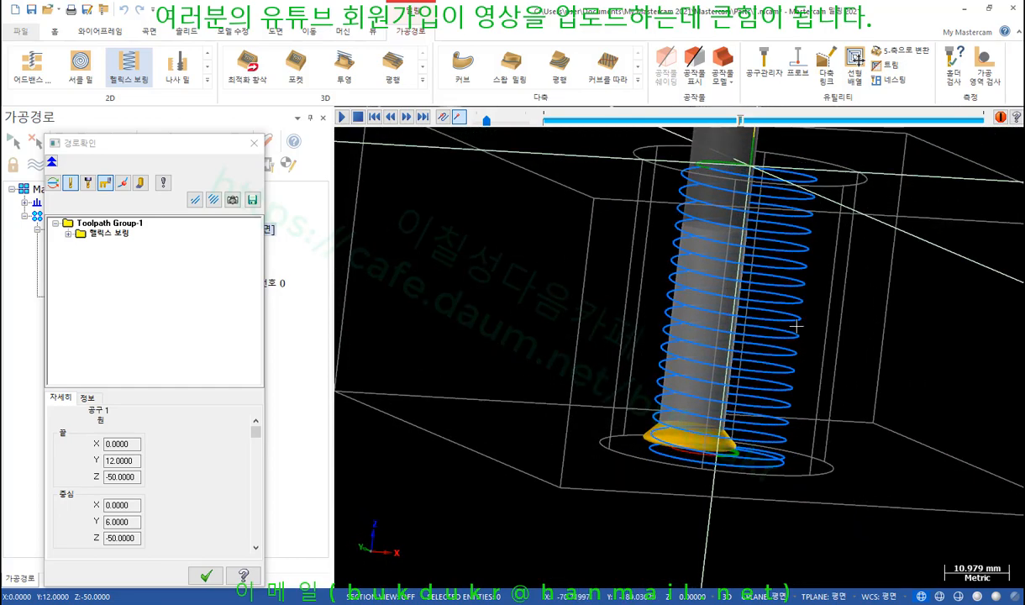
scroll(720, 482, "up", 4)
scroll(727, 496, "down", 1)
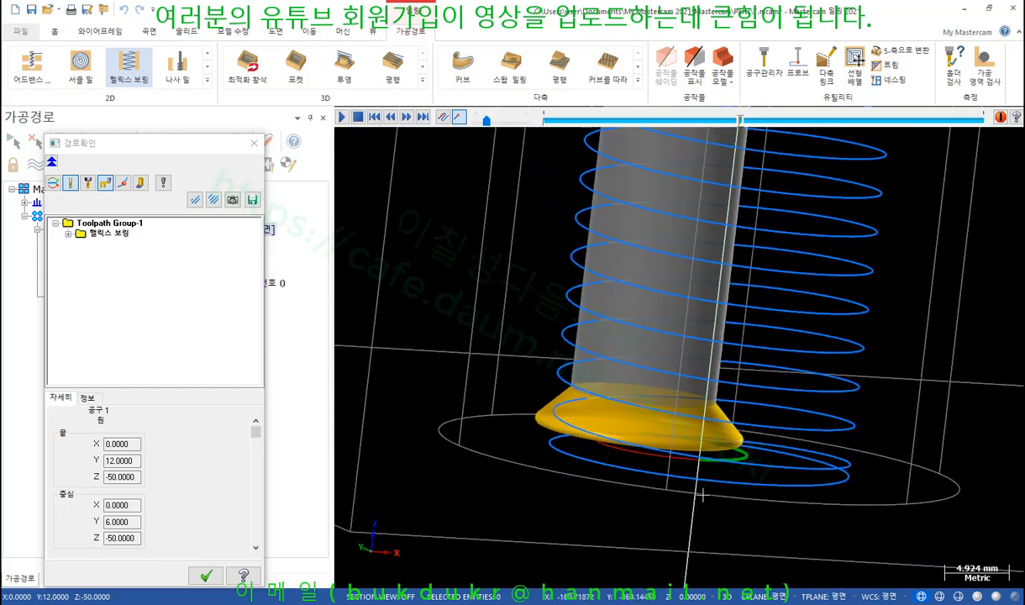
Compare the roughing and finishing circles close up at the hole's bottom, marking the gap between them, and clear the marks.
scroll(711, 487, "up", 7)
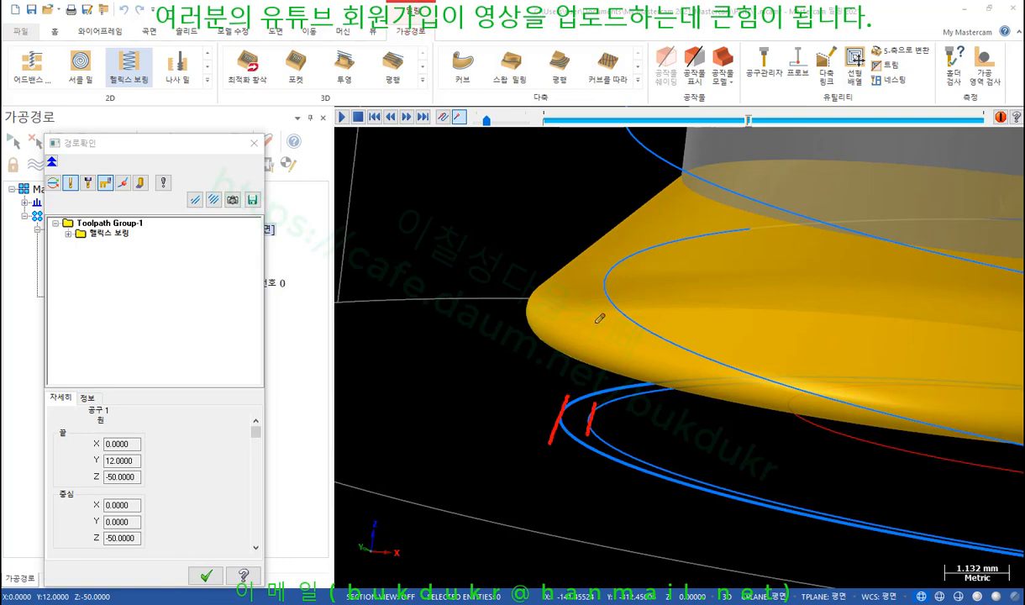
right_click(459, 300)
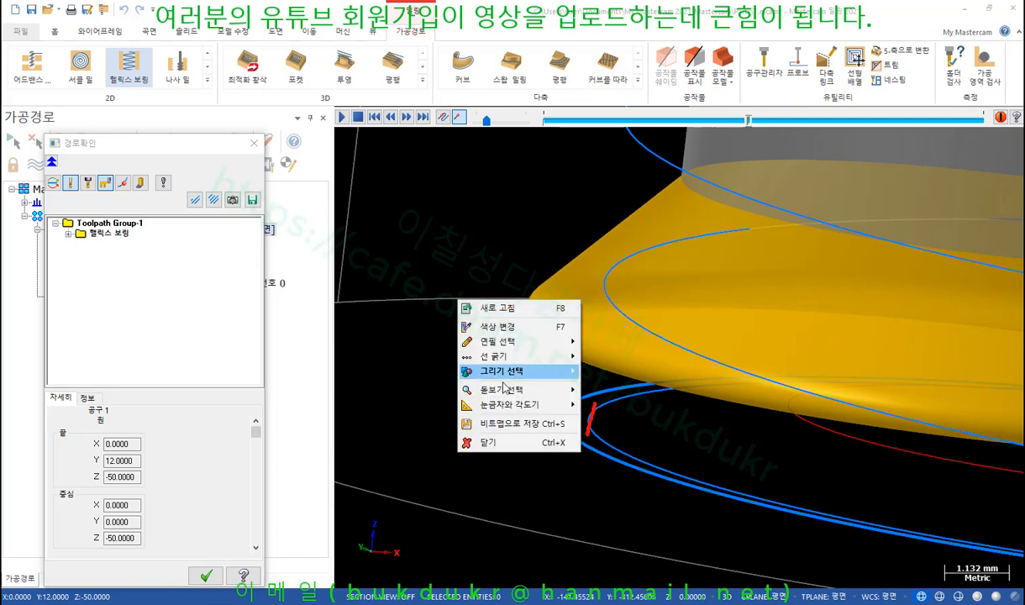
left_click(488, 443)
scroll(529, 471, "down", 7)
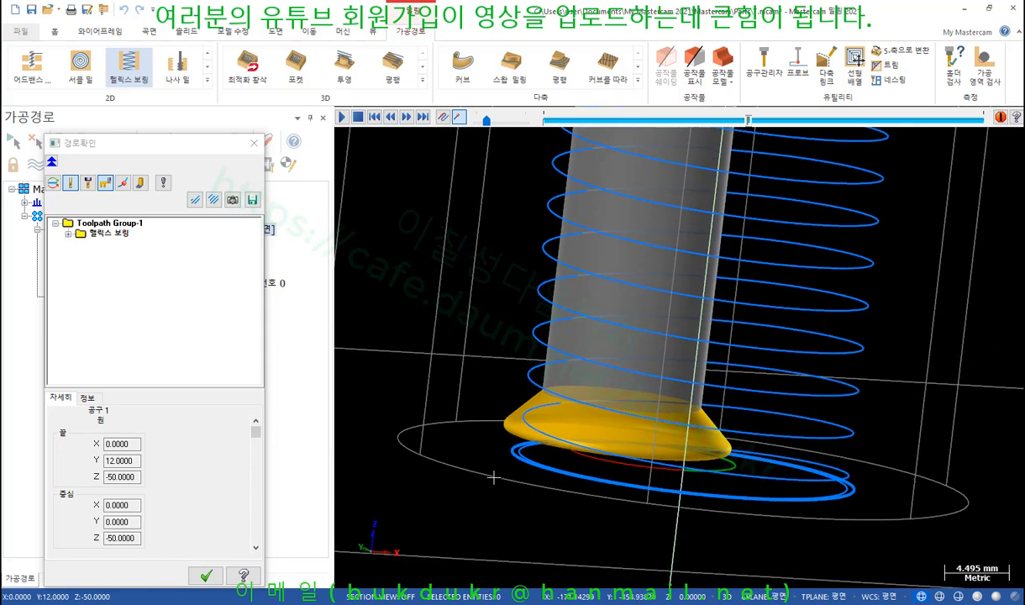
Step the backplot partway up the hole along the finishing helix and examine the passes from oblique angles.
scroll(533, 485, "down", 1)
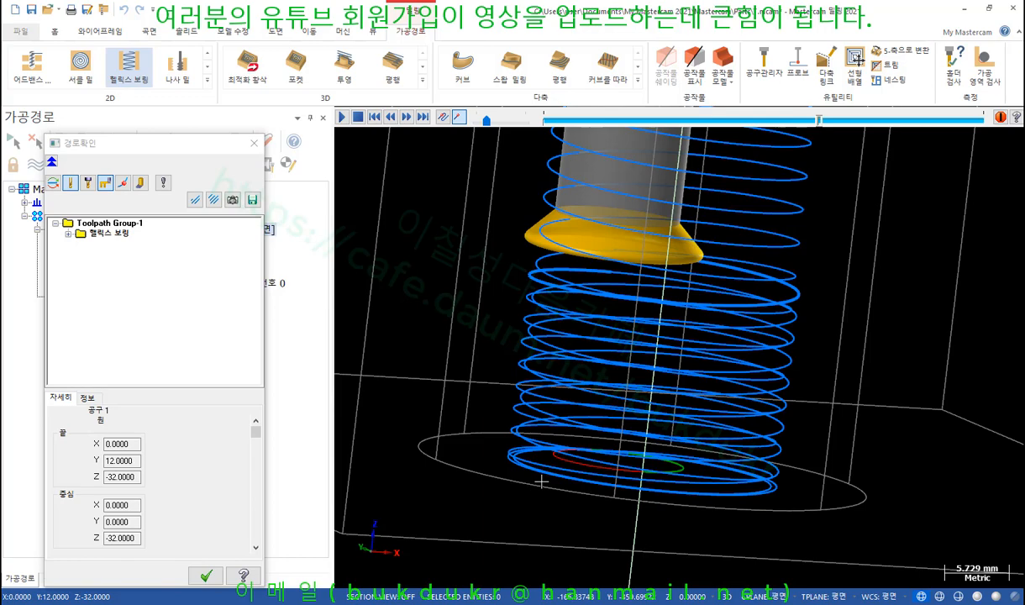
mouse_move(735, 404)
middle_mouse_down()
mouse_move(738, 395)
mouse_move(729, 404)
middle_mouse_up()
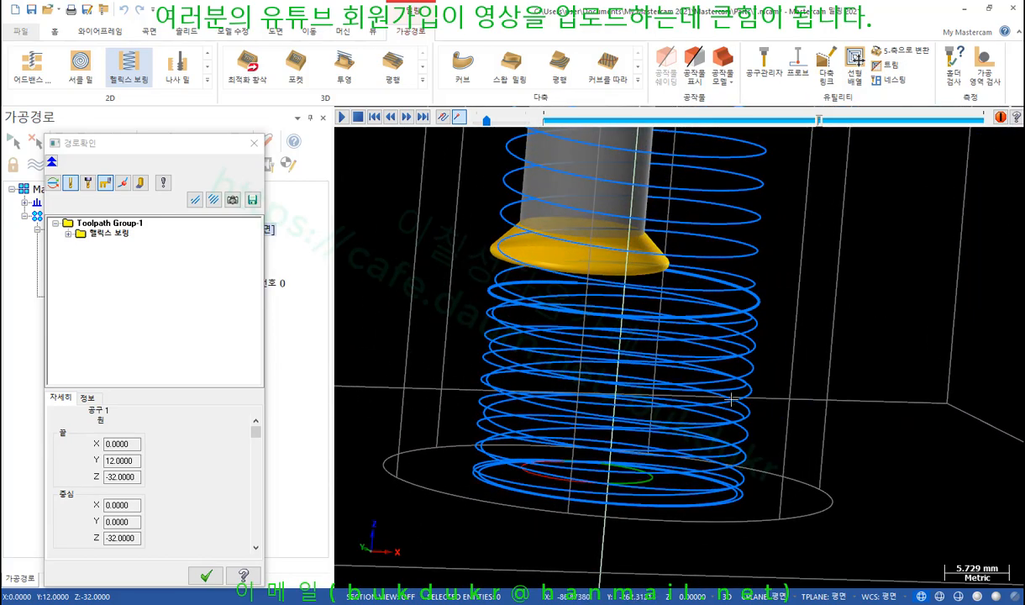
scroll(731, 400, "down", 5)
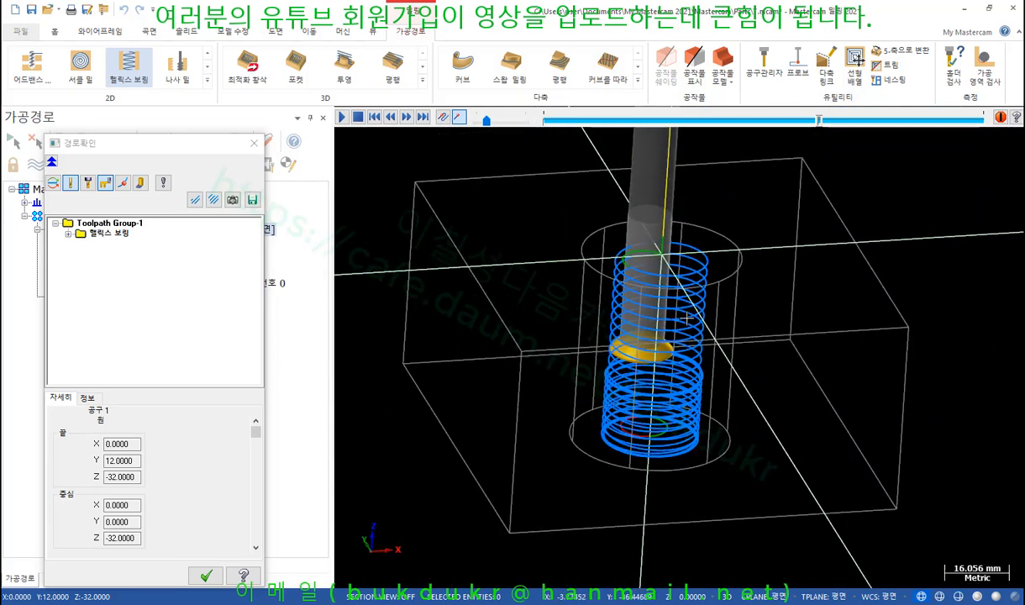
middle_click_drag(688, 317, 680, 388)
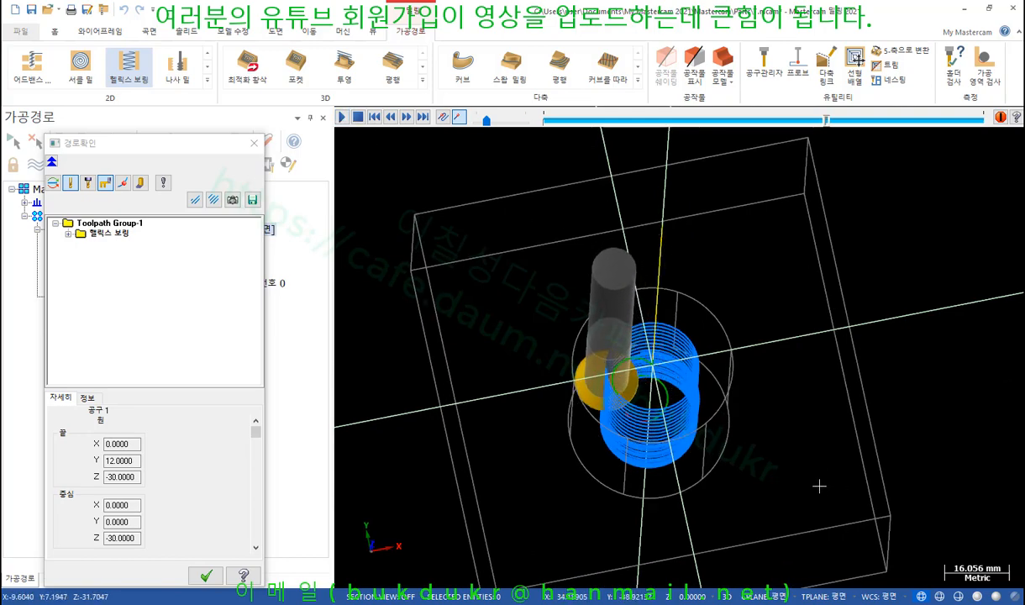
Examine the roughing and finishing helices along the hole from oblique angles and close up, and close the backplot.
middle_click_drag(819, 486, 812, 456)
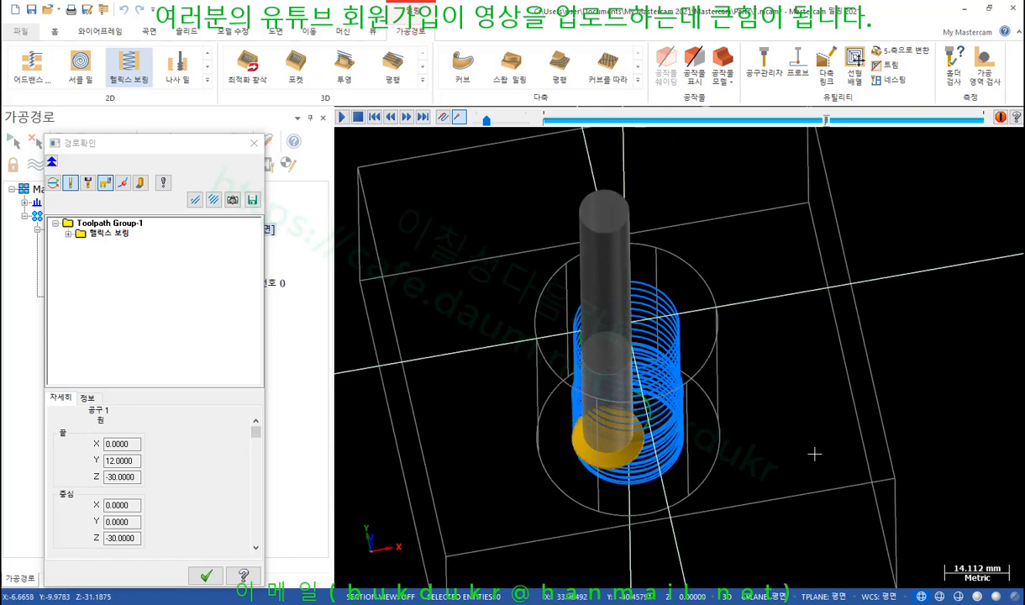
middle_click_drag(659, 511, 650, 459)
scroll(614, 470, "up", 2)
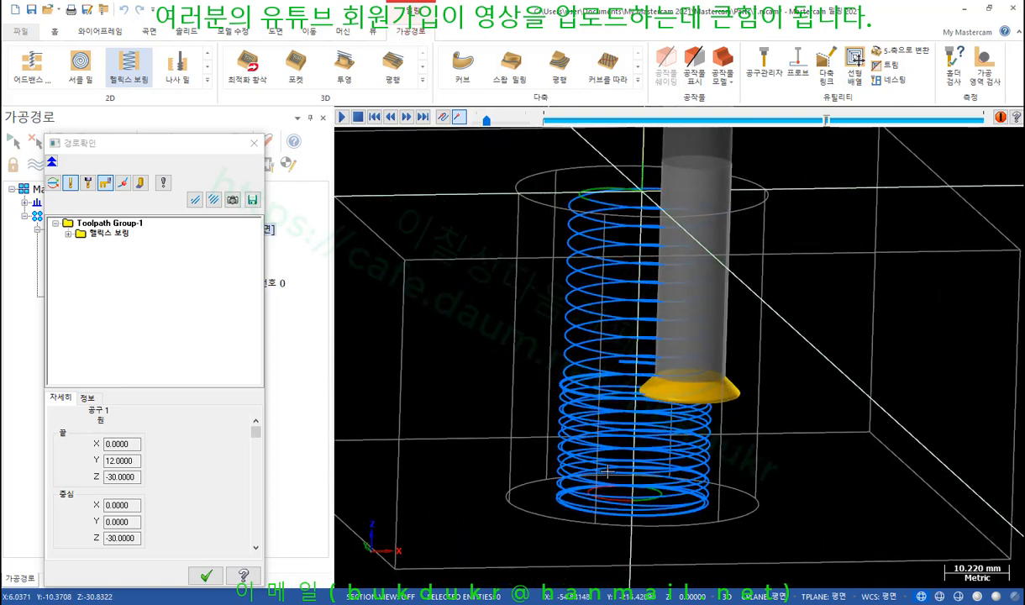
scroll(606, 471, "up", 2)
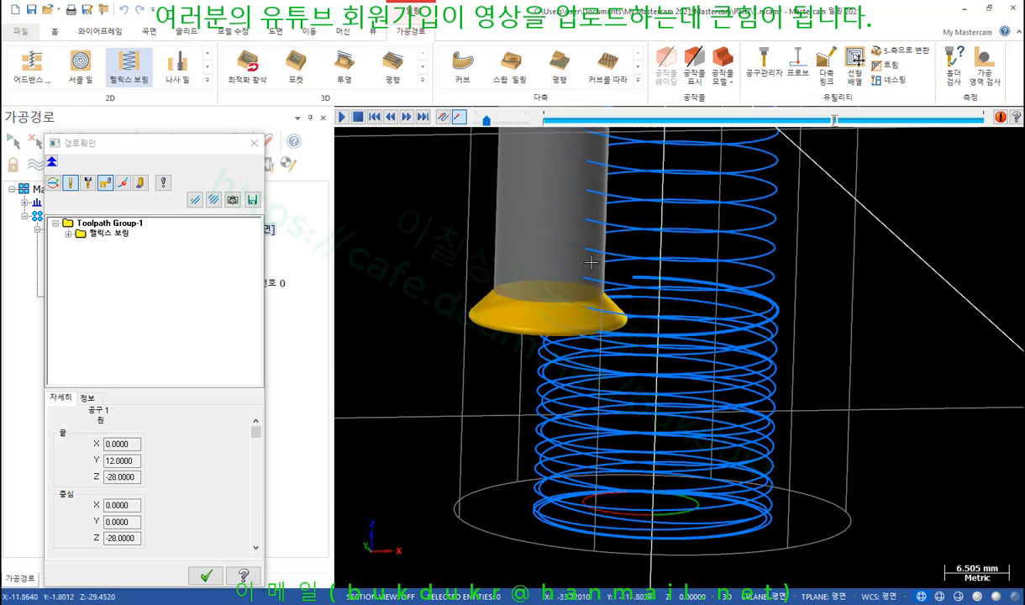
scroll(546, 359, "up", 1)
scroll(542, 357, "up", 7)
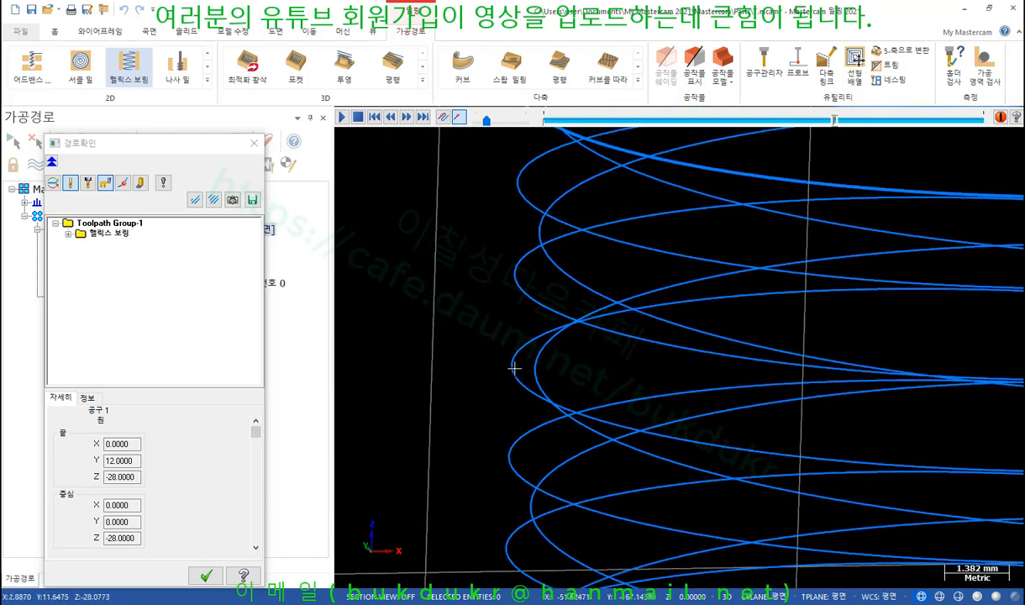
scroll(528, 372, "down", 8)
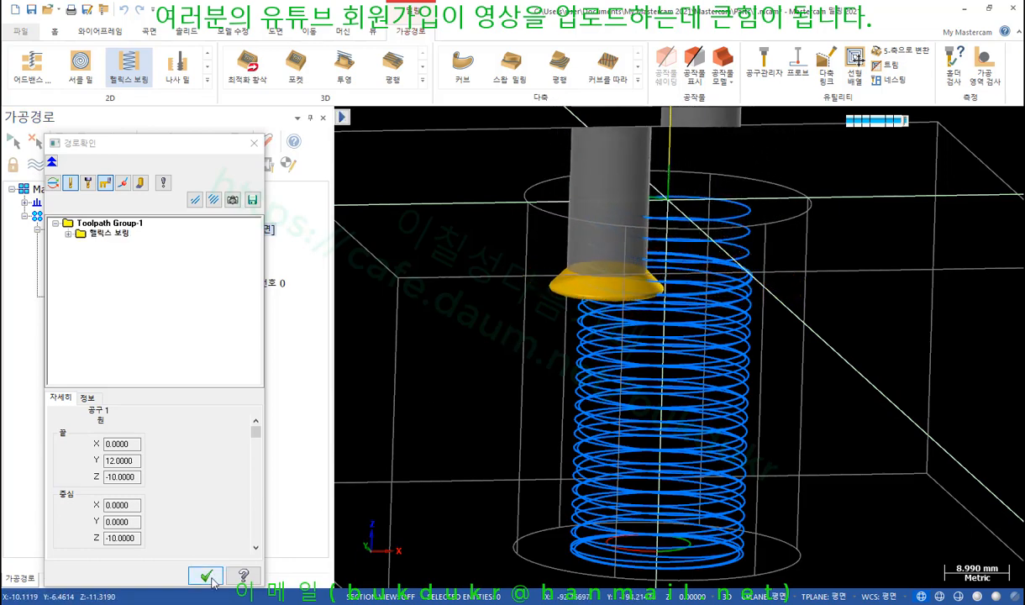
key("Escape")
mouse_move(656, 373)
middle_mouse_down()
mouse_move(771, 366)
mouse_move(848, 404)
mouse_move(759, 345)
mouse_move(686, 340)
mouse_move(700, 376)
middle_mouse_up()
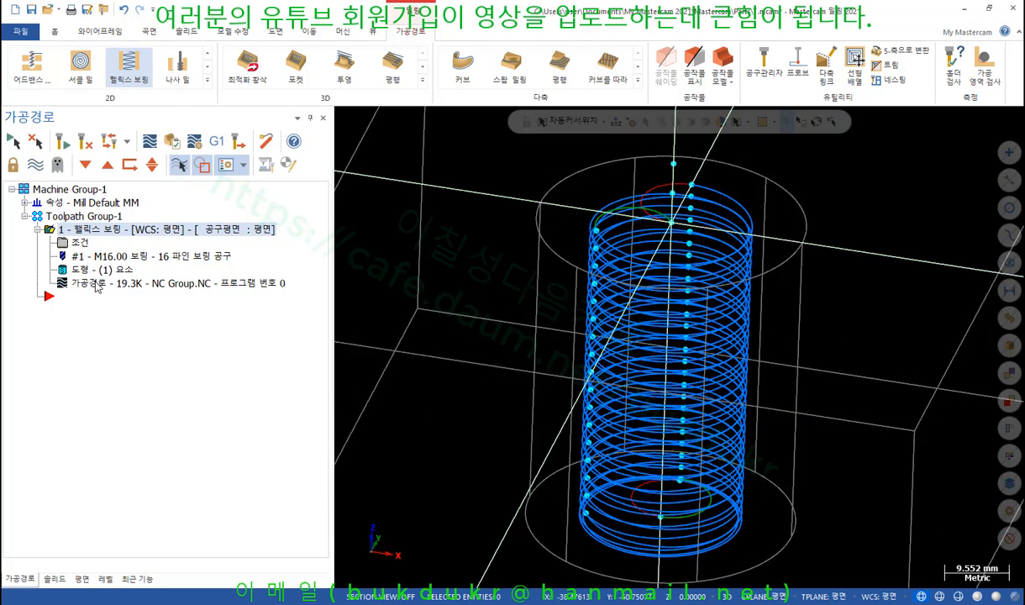
Backplot the helix bore up to Z-24 on the finishing pass, annotate its circular move with G03 and G02, and clear the notes and close it.
left_click(60, 283)
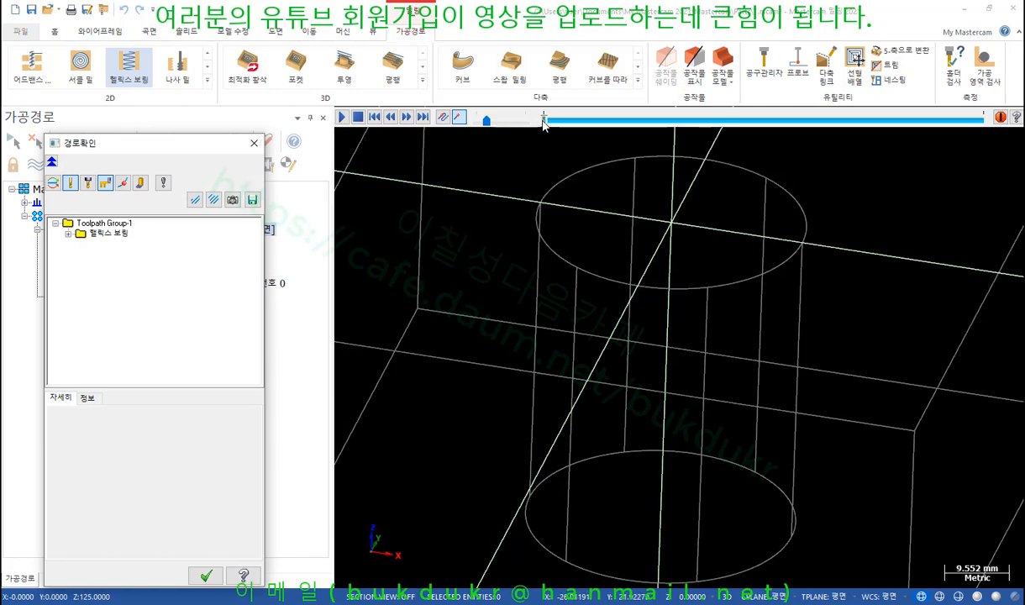
left_click_drag(543, 120, 849, 120)
scroll(634, 426, "up", 1)
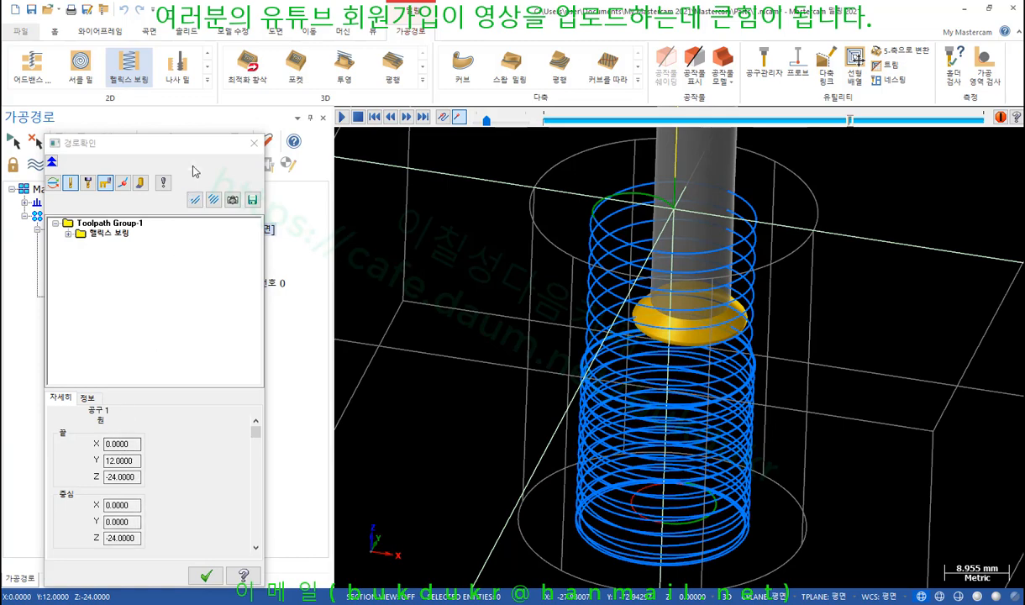
left_click_drag(183, 141, 304, 25)
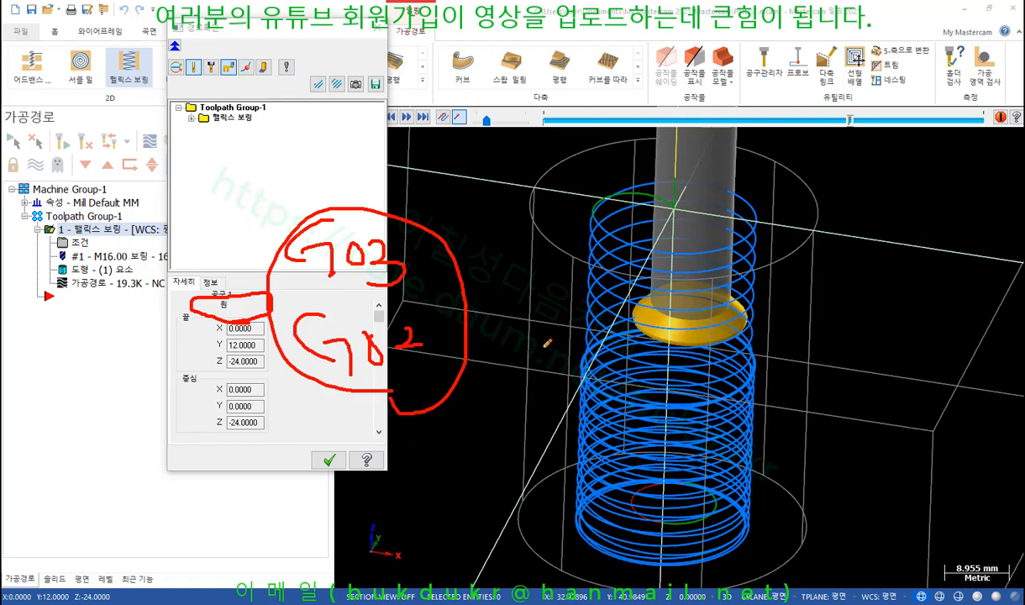
right_click(524, 260)
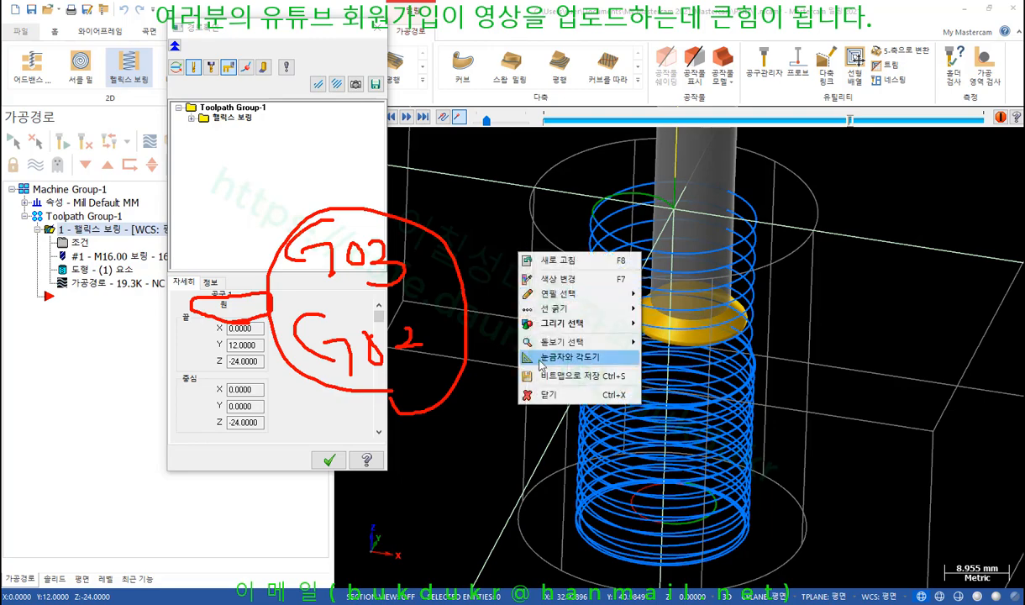
left_click(520, 388)
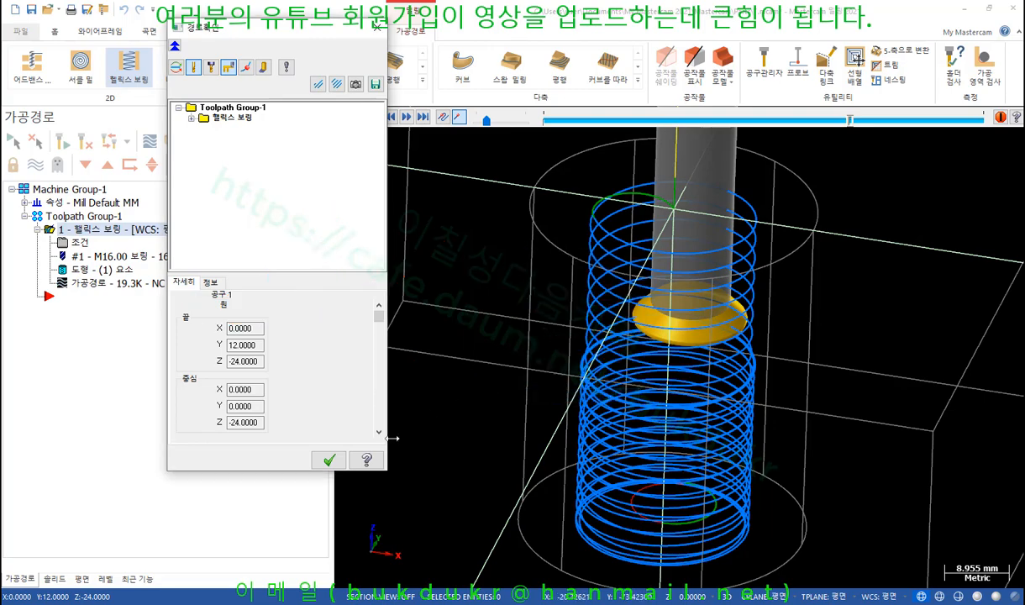
left_click(328, 460)
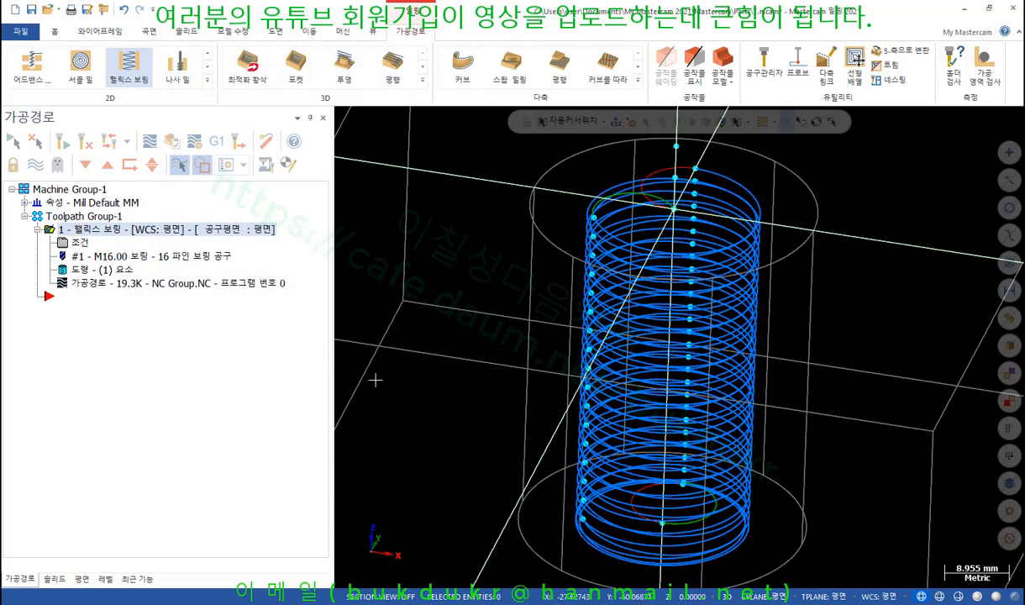
Post the helix bore operation to an NC file and open the code's backplot in CIMCO Edit.
scroll(666, 246, "up", 4)
mouse_move(641, 239)
middle_mouse_down()
mouse_move(666, 292)
mouse_move(645, 320)
mouse_move(651, 225)
middle_mouse_up()
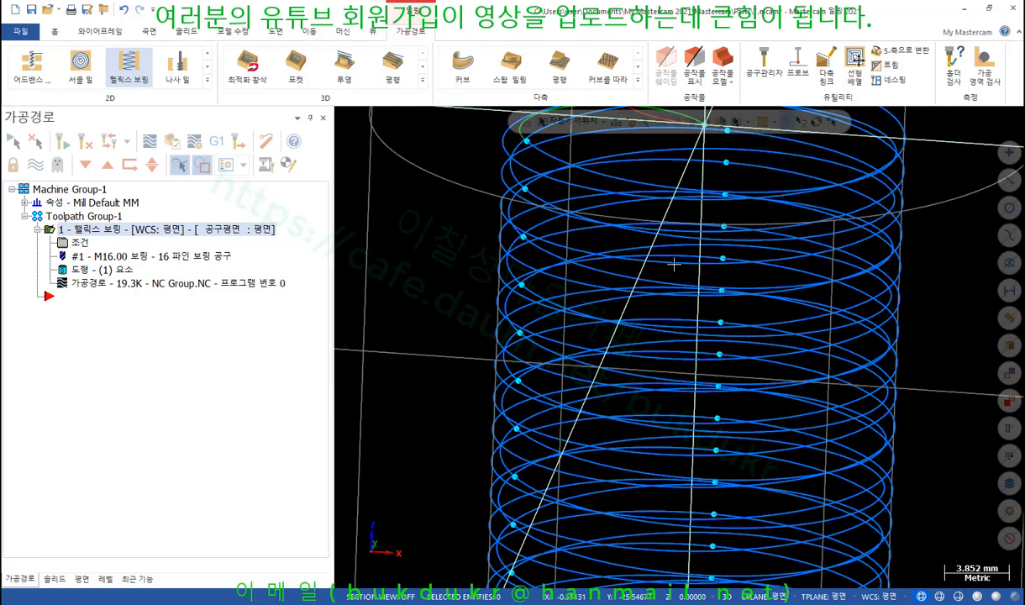
left_click(217, 143)
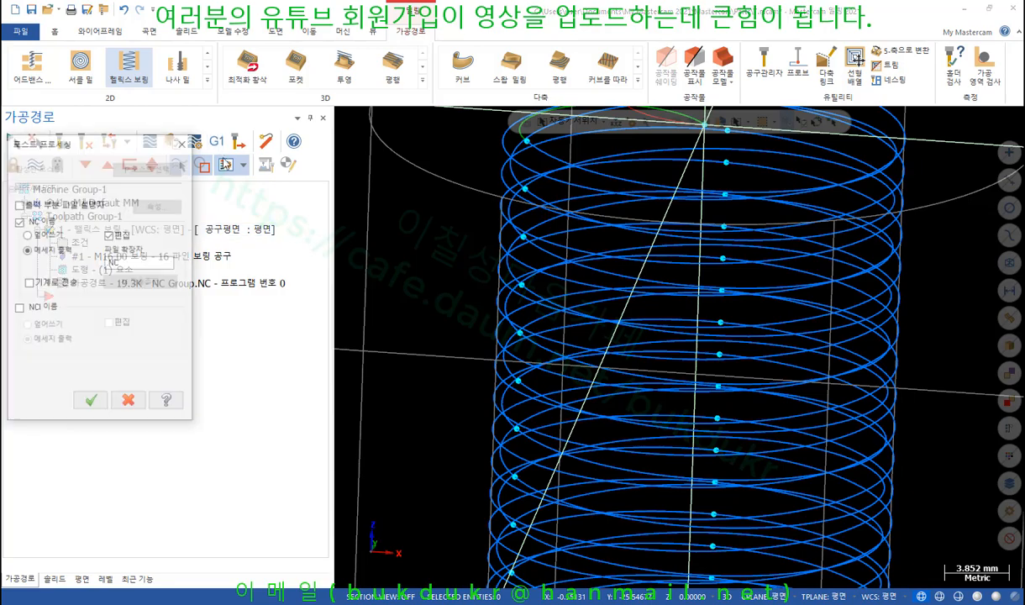
left_click(91, 404)
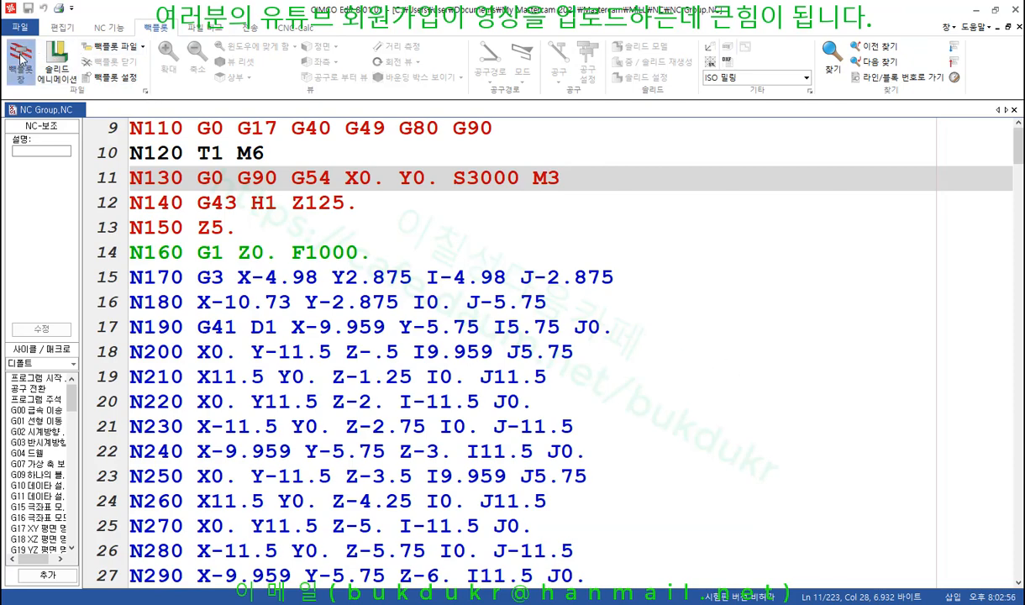
left_click(22, 57)
scroll(598, 335, "up", 2)
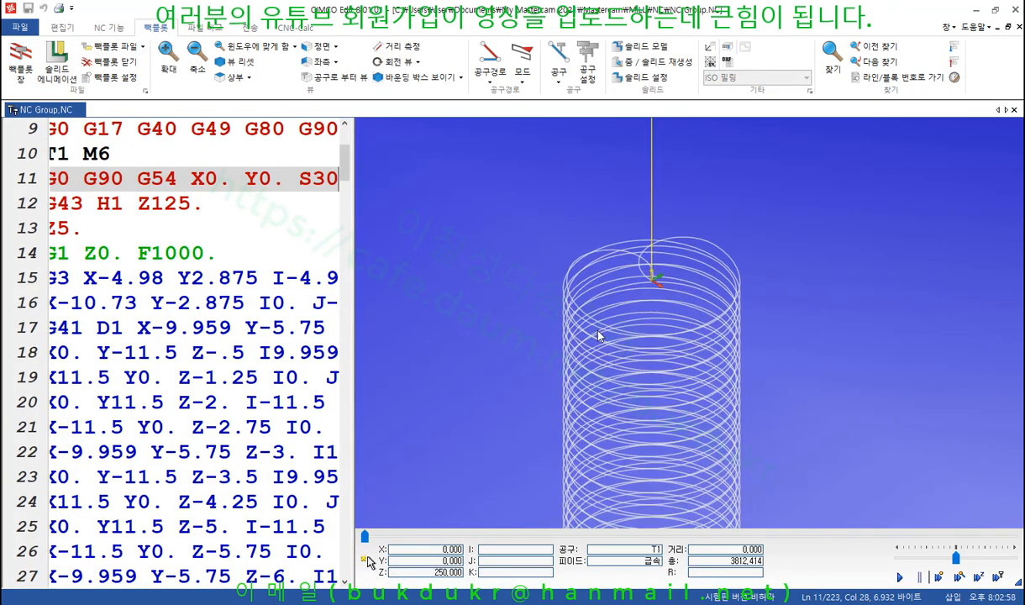
Trace the posted G3 entry and quarter-arc blocks from line 15 to line 19 in the backplot, widening the code view.
left_click(241, 264)
left_click(221, 280)
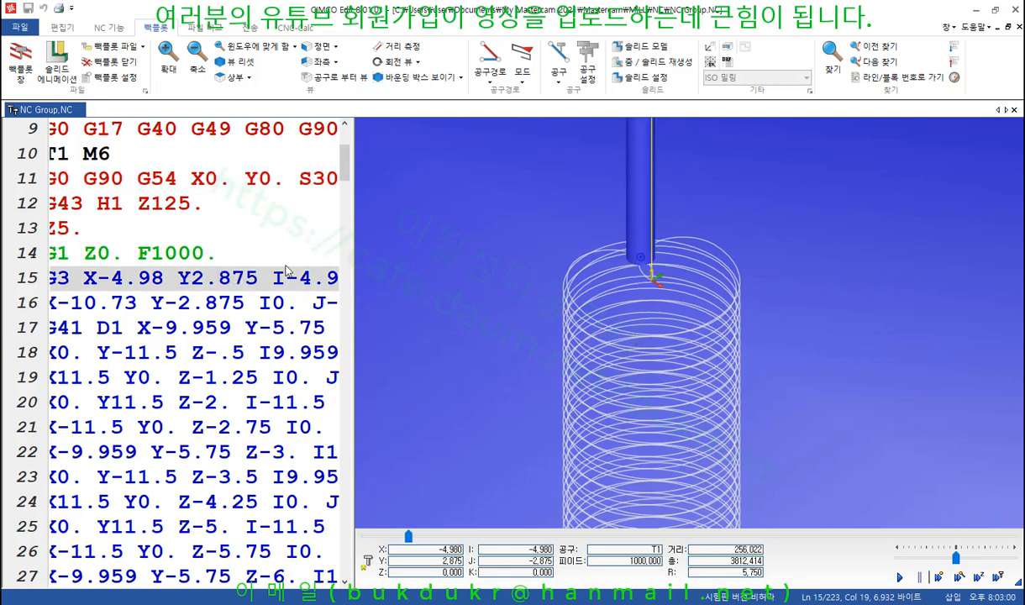
left_click(250, 304)
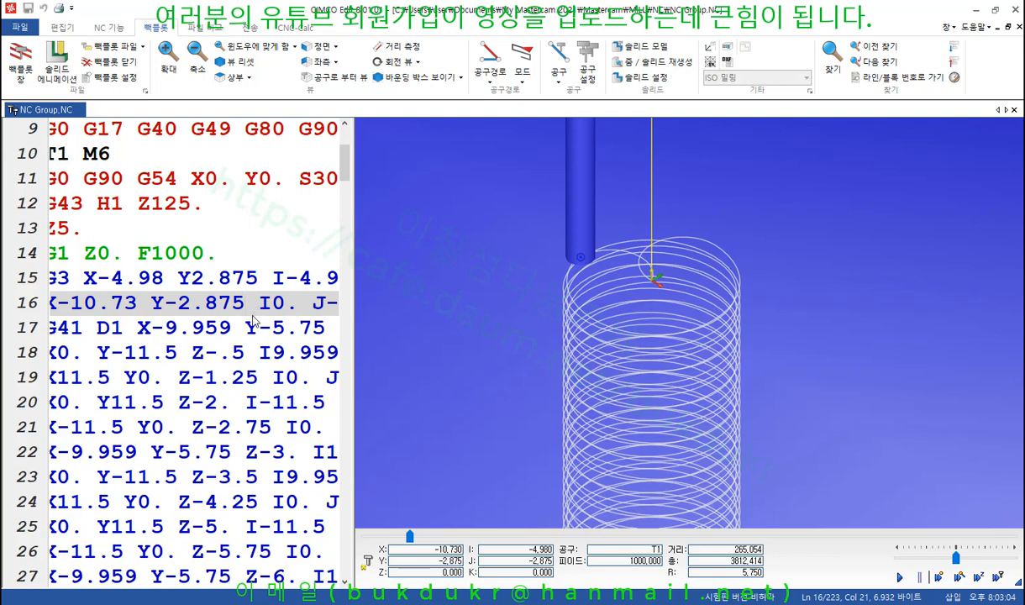
left_click(255, 328)
left_click(250, 354)
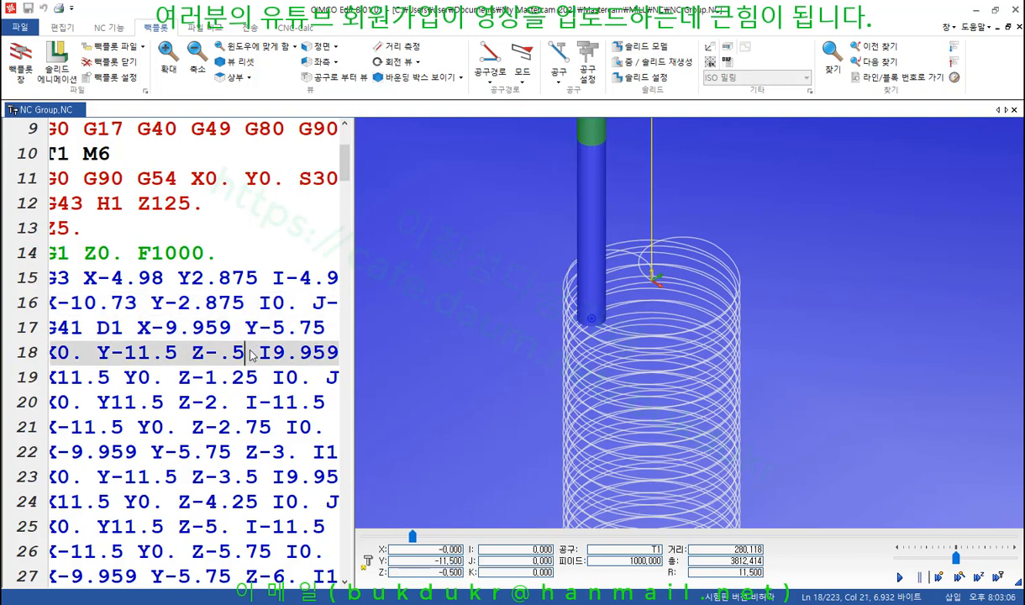
left_click(255, 379)
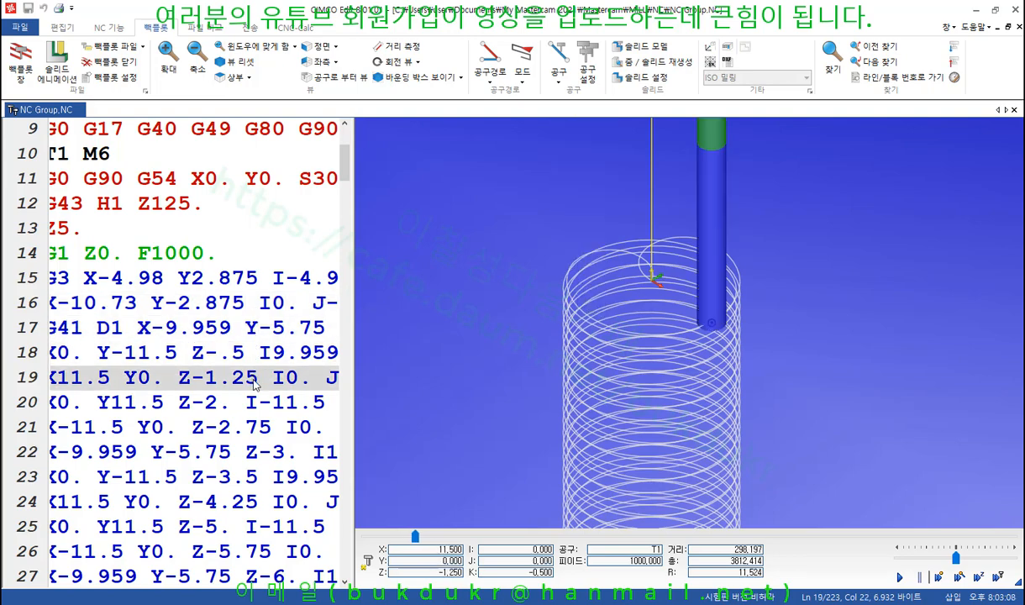
left_click_drag(545, 369, 546, 370)
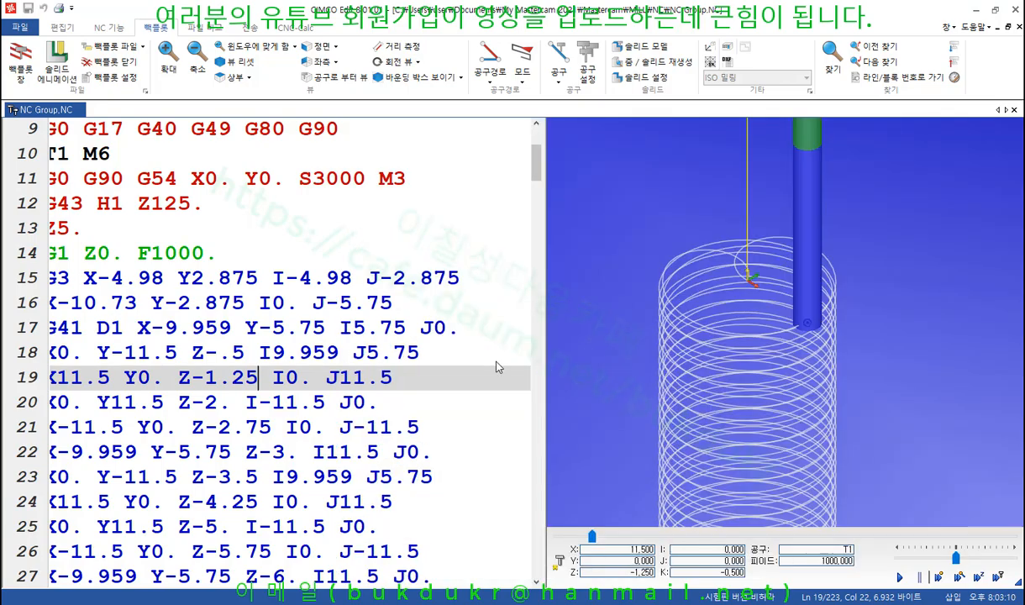
scroll(454, 341, "down", 1)
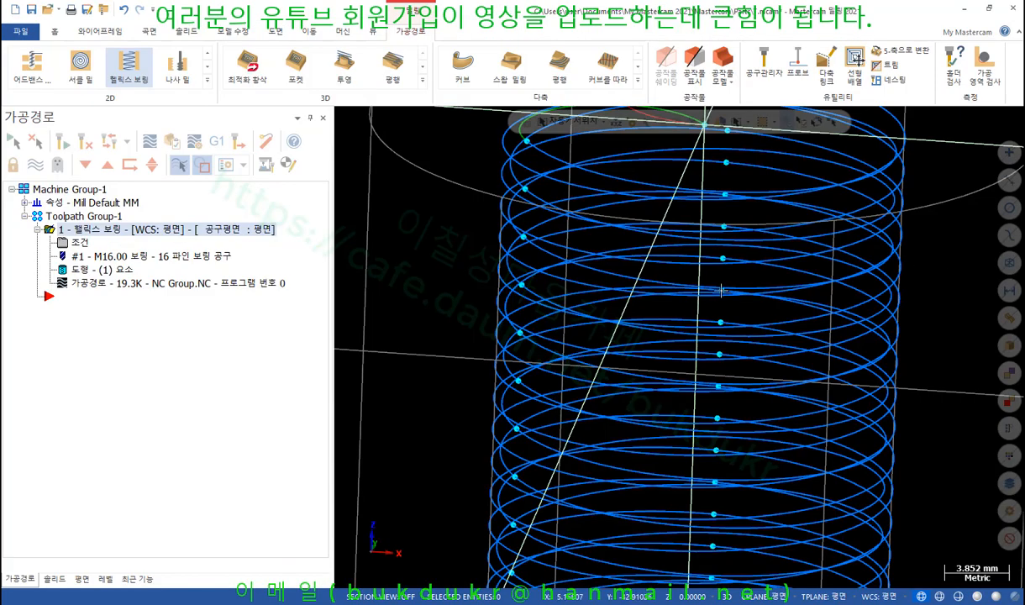
Return to Mastercam and examine the arc endpoints along the helix from above and from an oblique angle.
middle_click_drag(670, 367, 759, 341)
scroll(759, 341, "up", 1)
scroll(714, 207, "up", 1)
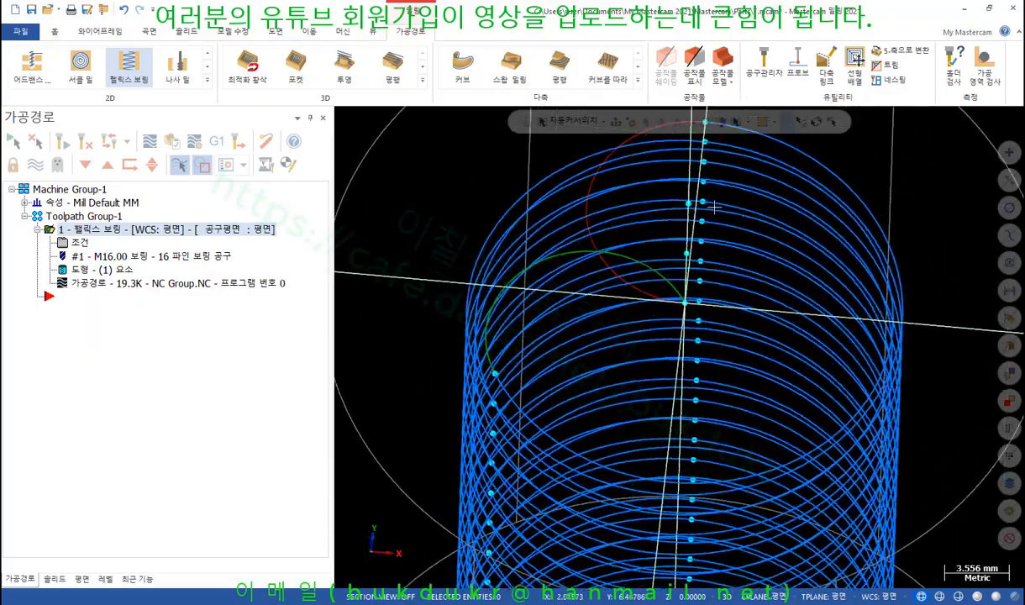
scroll(714, 206, "up", 2)
scroll(712, 252, "down", 3)
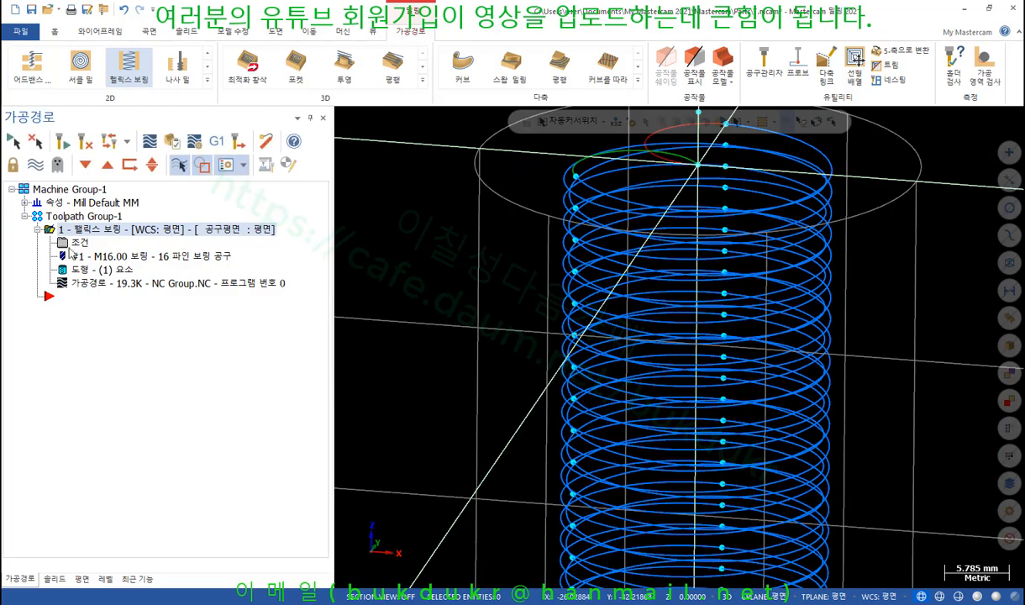
Open the control definition of the Mill Default MM machine and display its milling arc settings.
double_click(37, 206)
left_click(66, 216)
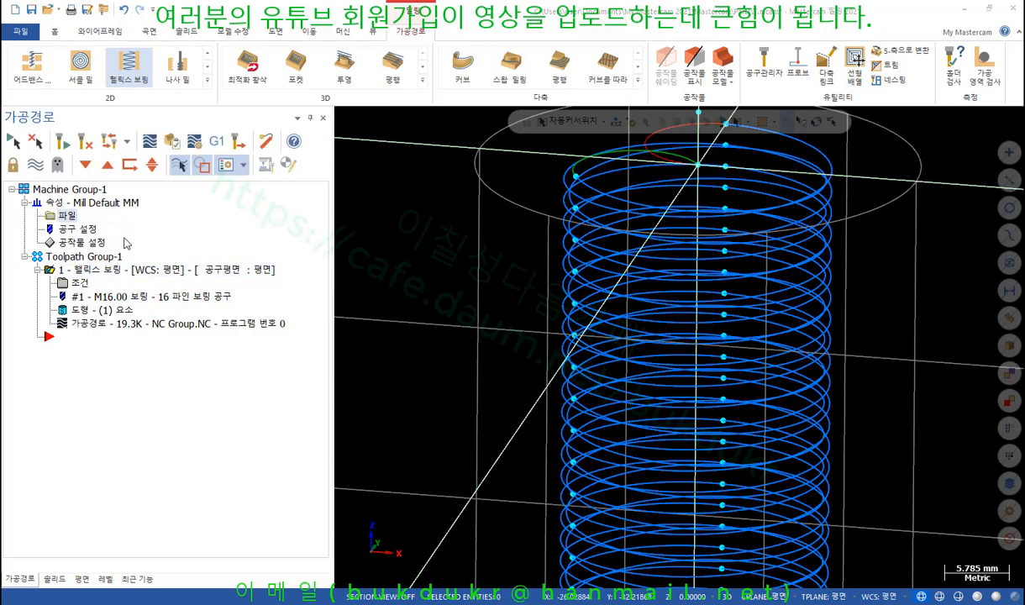
left_click(97, 183)
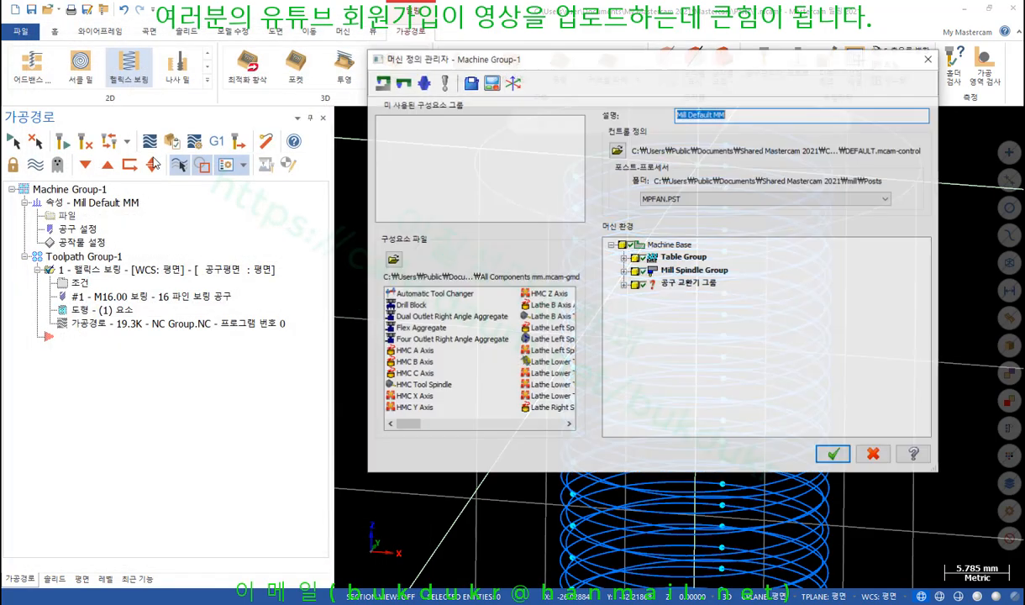
left_click(493, 84)
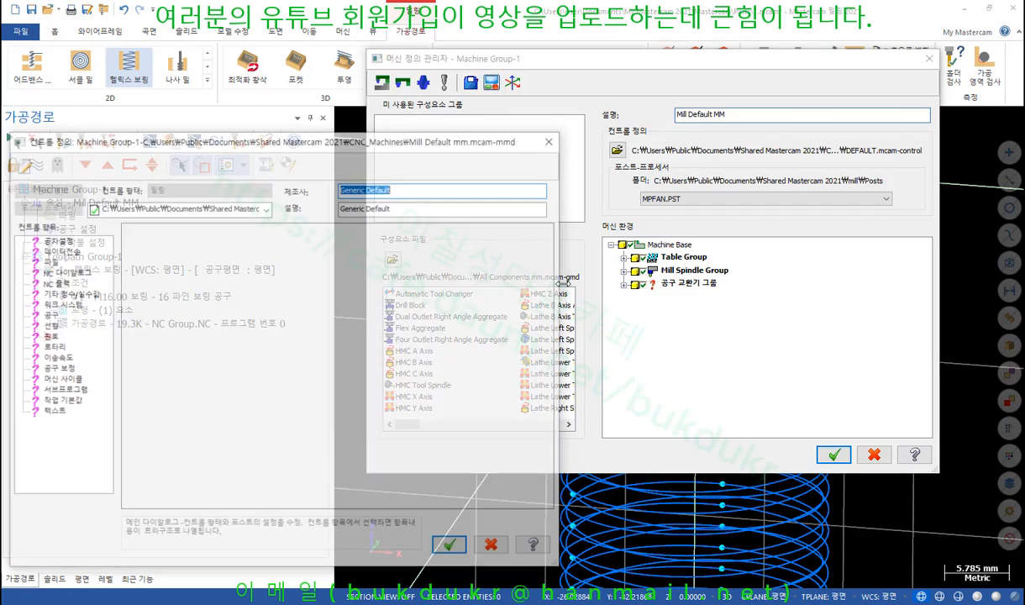
left_click(52, 337)
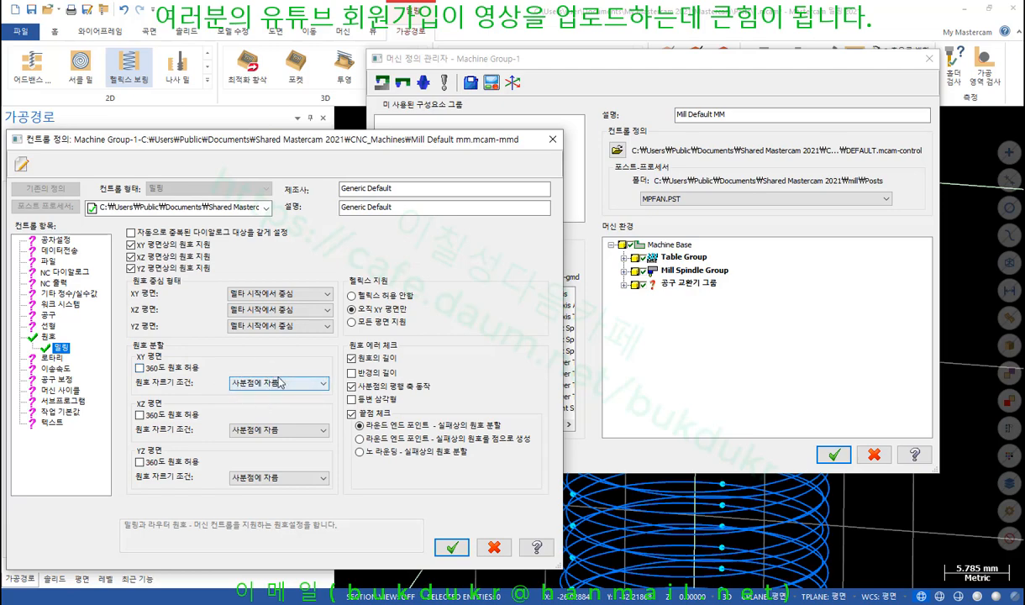
Allow 360-degree arcs in the XY, XZ and YZ planes and accept the control, machine and machine group settings.
left_click(139, 367)
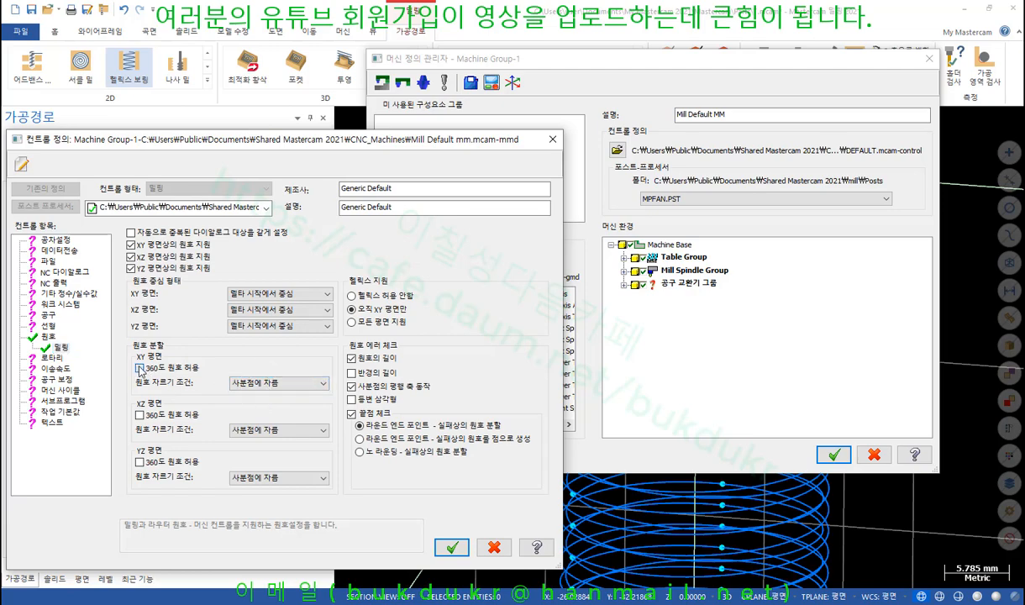
left_click(140, 414)
left_click(139, 461)
left_click(451, 547)
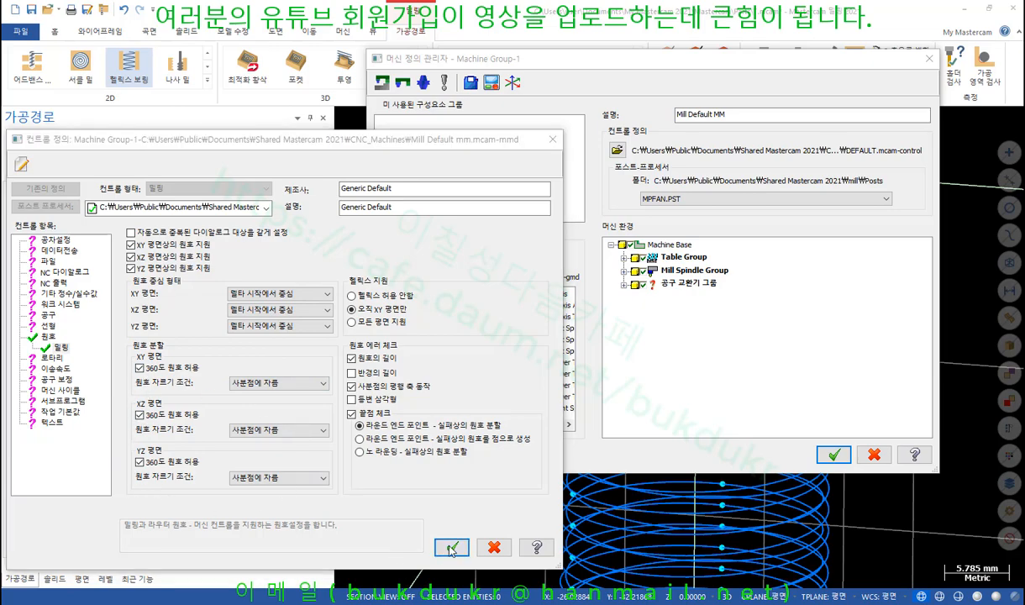
left_click(328, 385)
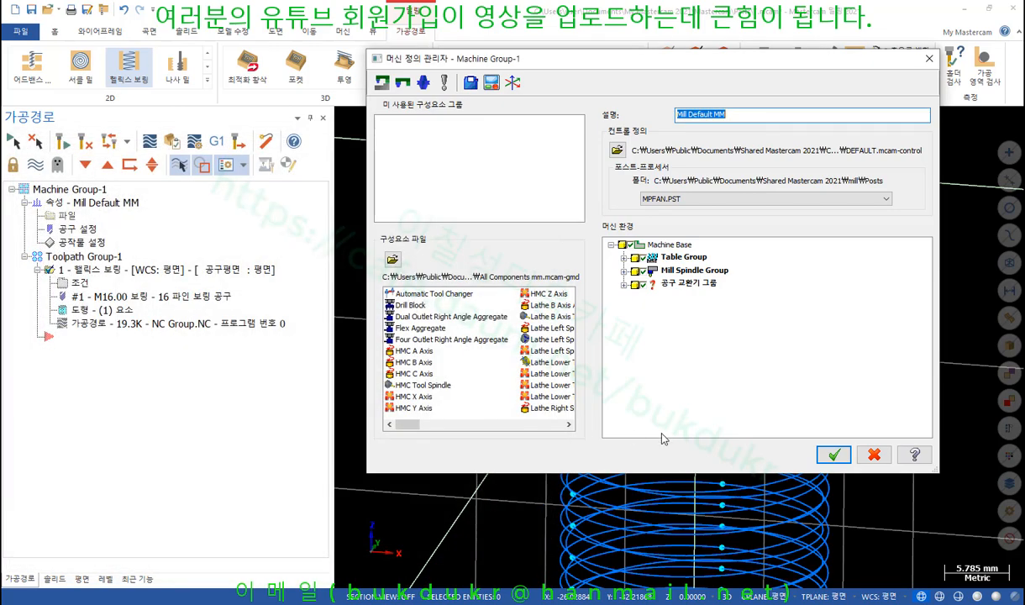
left_click(834, 454)
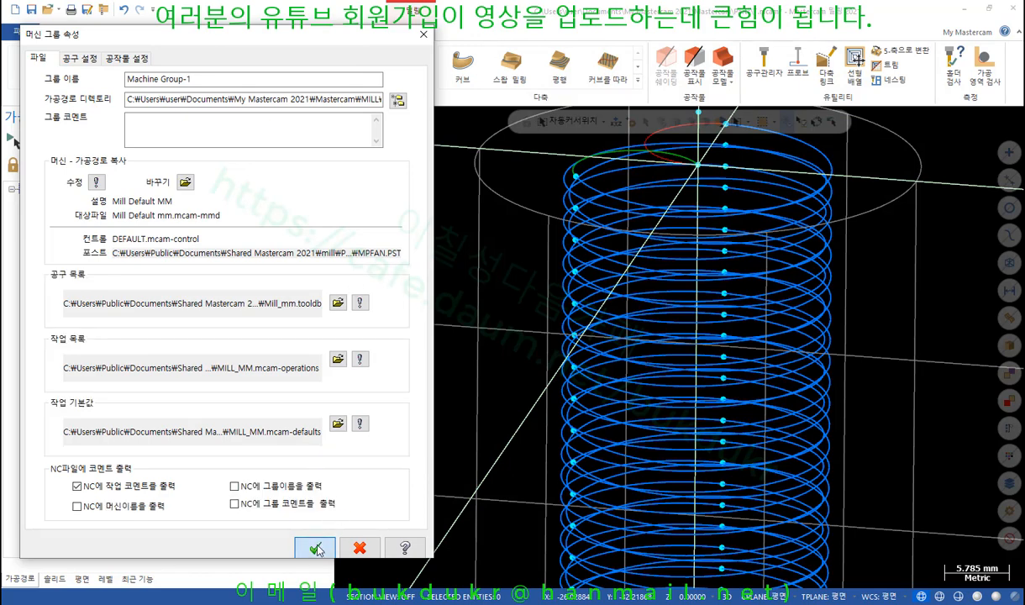
left_click(316, 546)
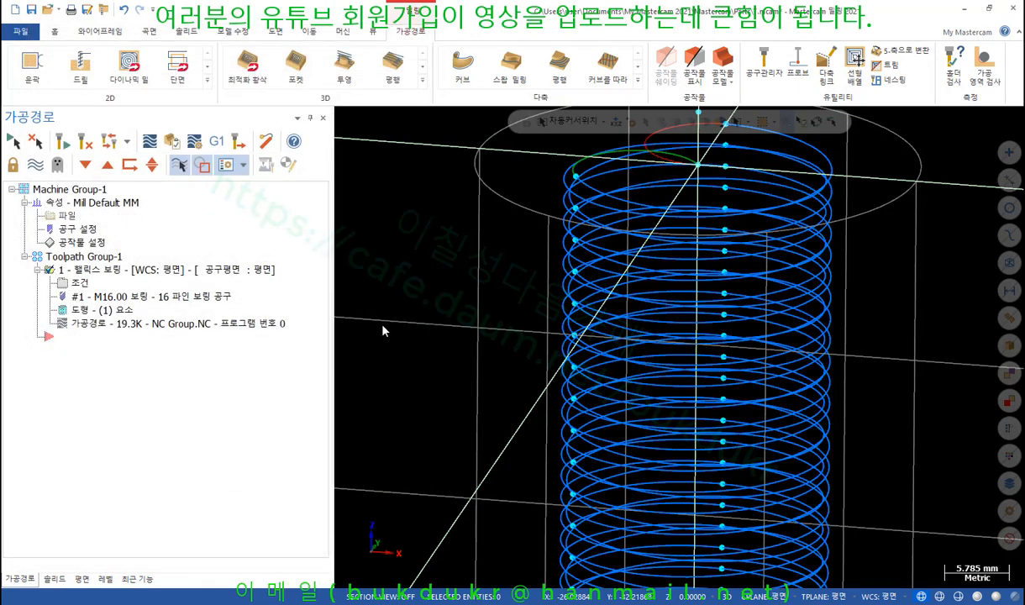
Post the helix bore operation again as an .NC file and reload the regenerated NC Group.NC in CIMCO Edit.
left_click(215, 144)
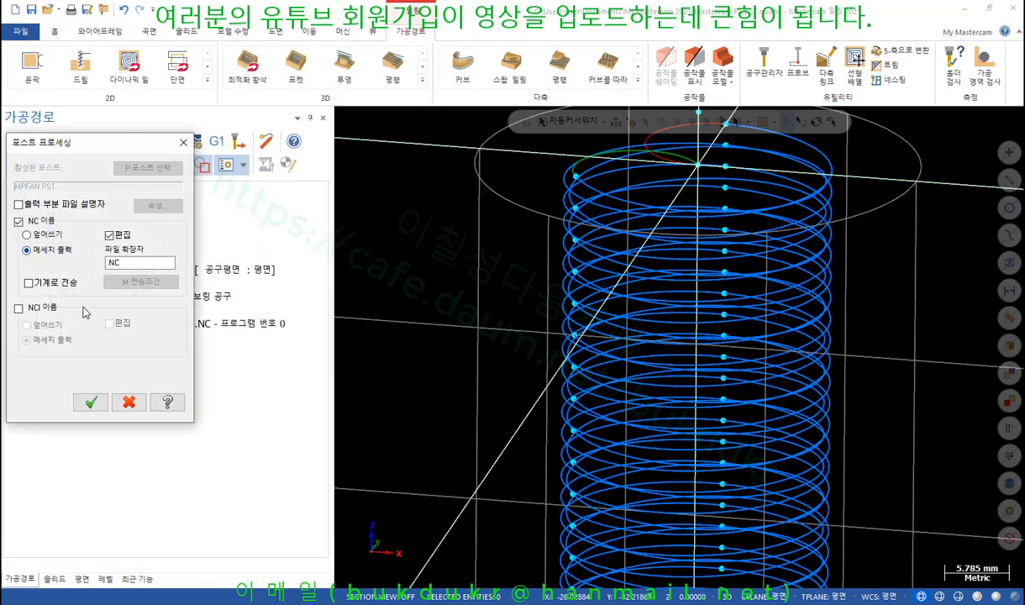
left_click(89, 400)
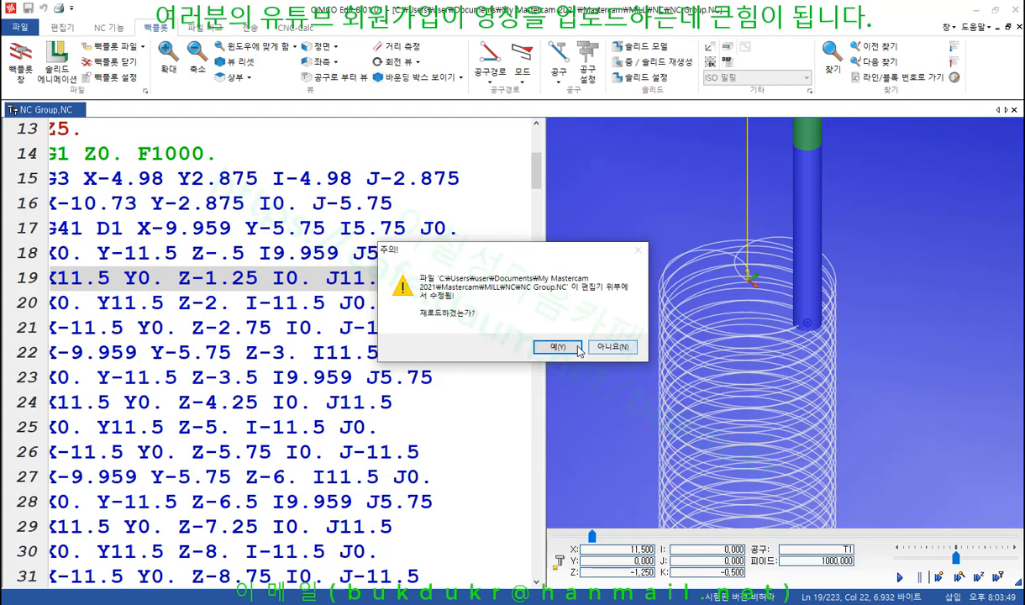
left_click(576, 347)
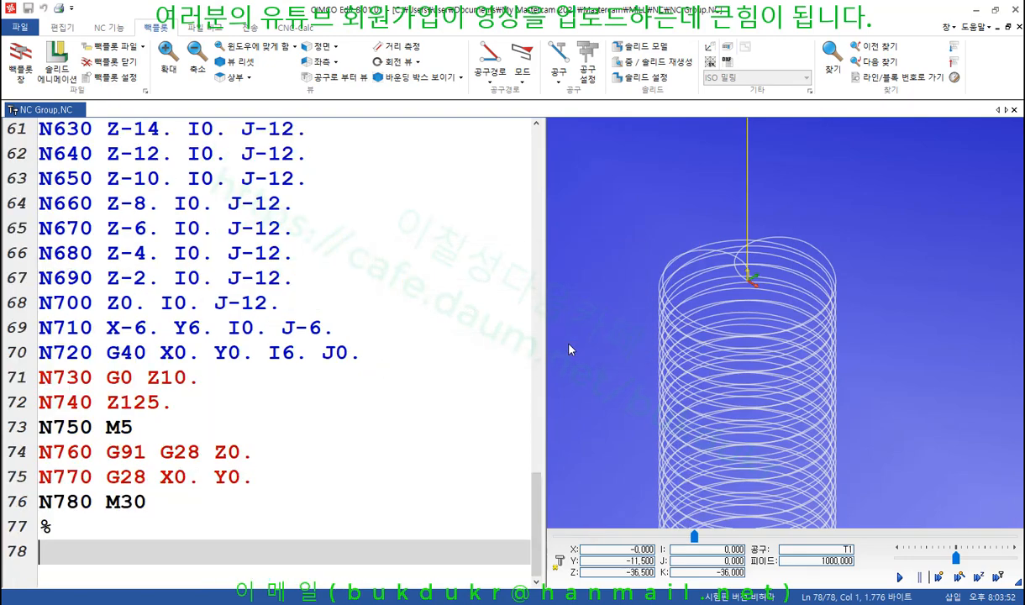
Trace the roughing helix in the backplot block by block, from N200 at Z-3 down to N360.
scroll(399, 384, "up", 14)
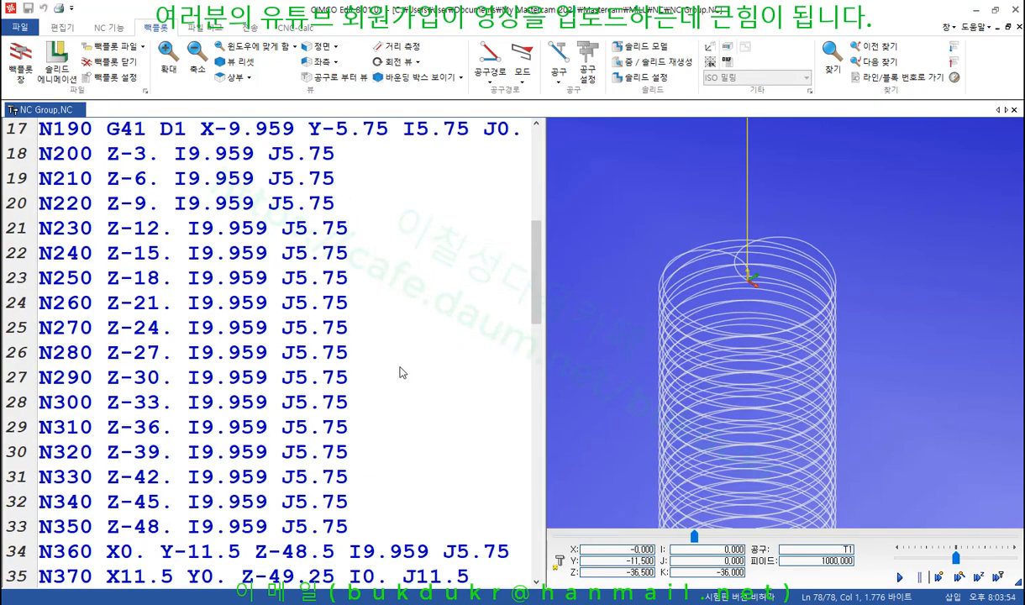
scroll(400, 370, "up", 1)
left_click(147, 251)
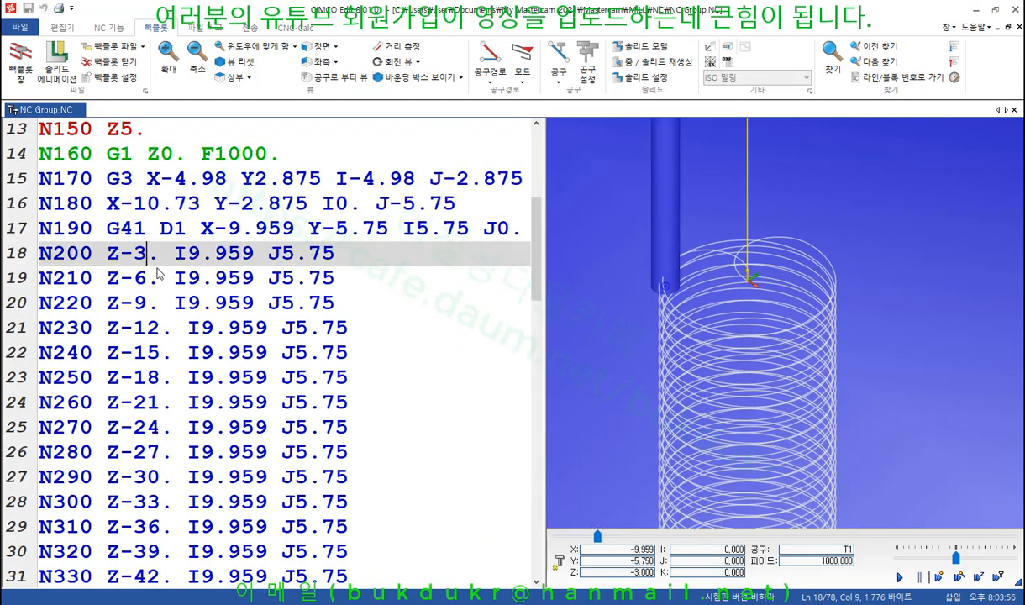
left_click(151, 275)
left_click(143, 252)
left_click(153, 282)
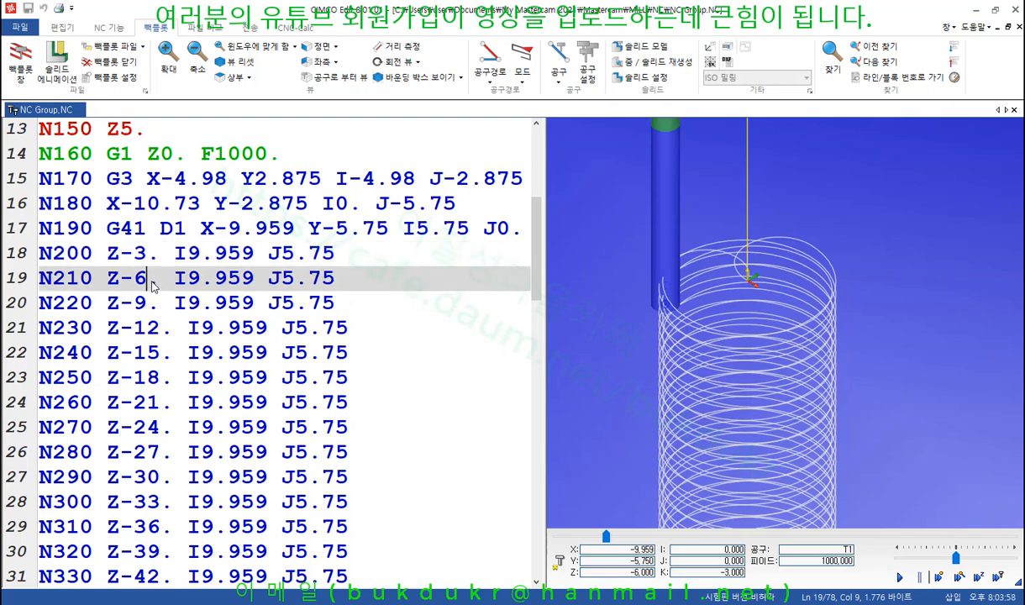
key("Down")
key("Down")
key("Down")
key("Down")
key("Down")
key("Down")
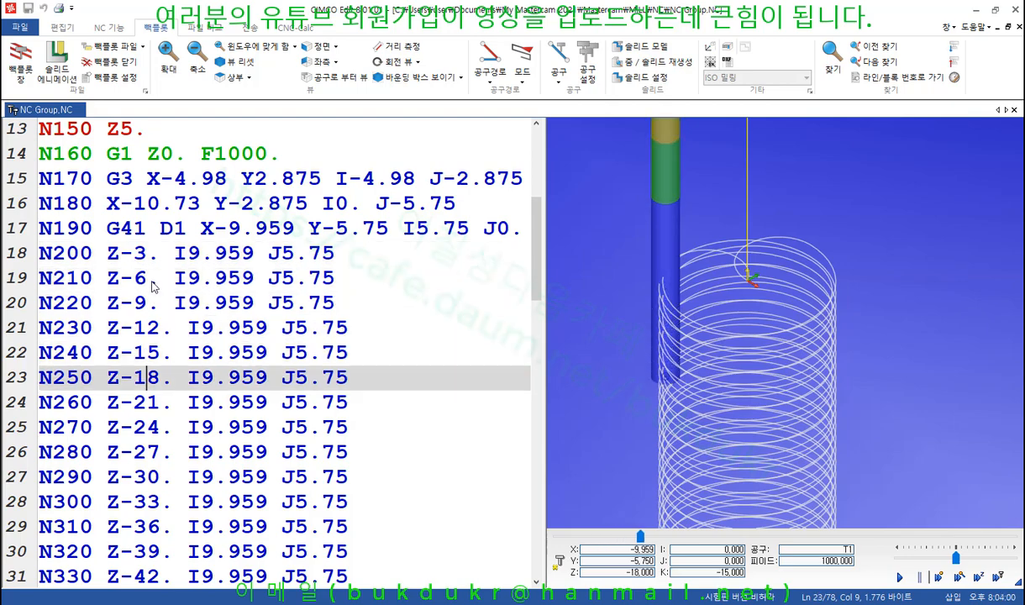
key("Down")
key("Down")
key("Down")
key("Down")
key("Down")
key("Down")
key("Down")
key("Down")
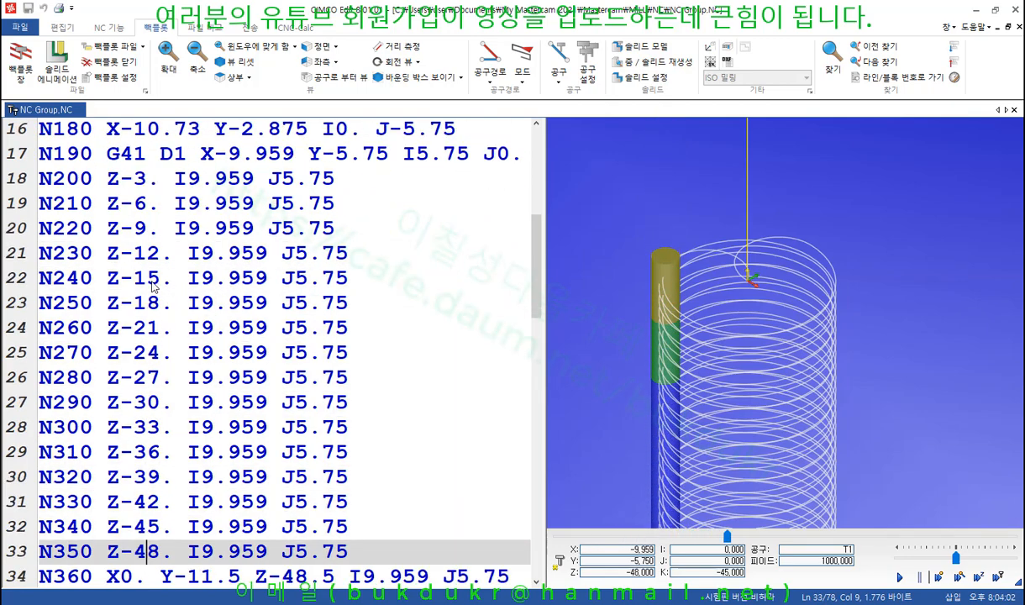
key("Down")
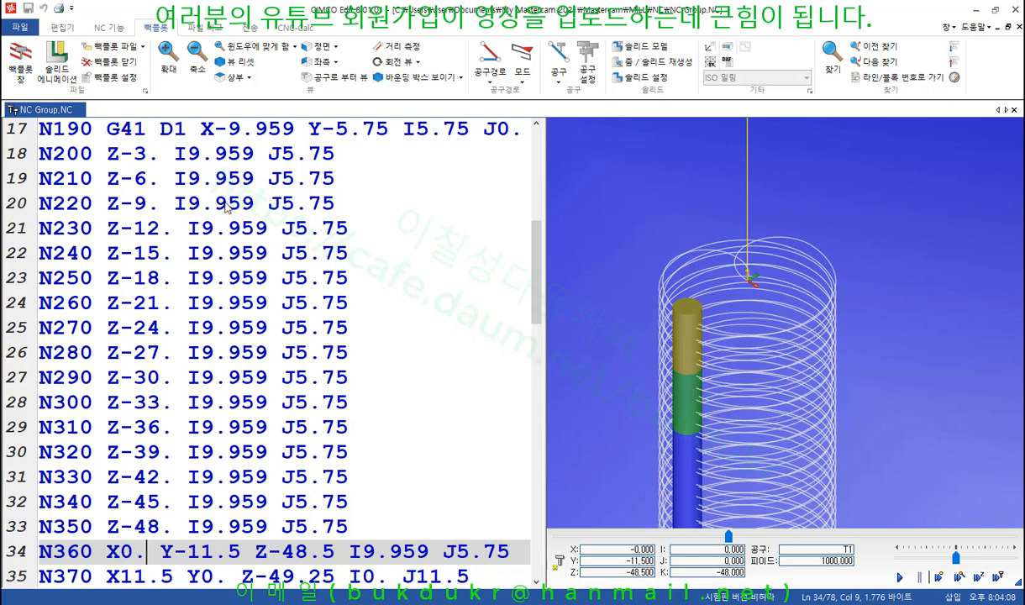
Trace the last partial roughing arcs in blocks N360, N370 and N380 down to Z-50.
left_click(295, 551)
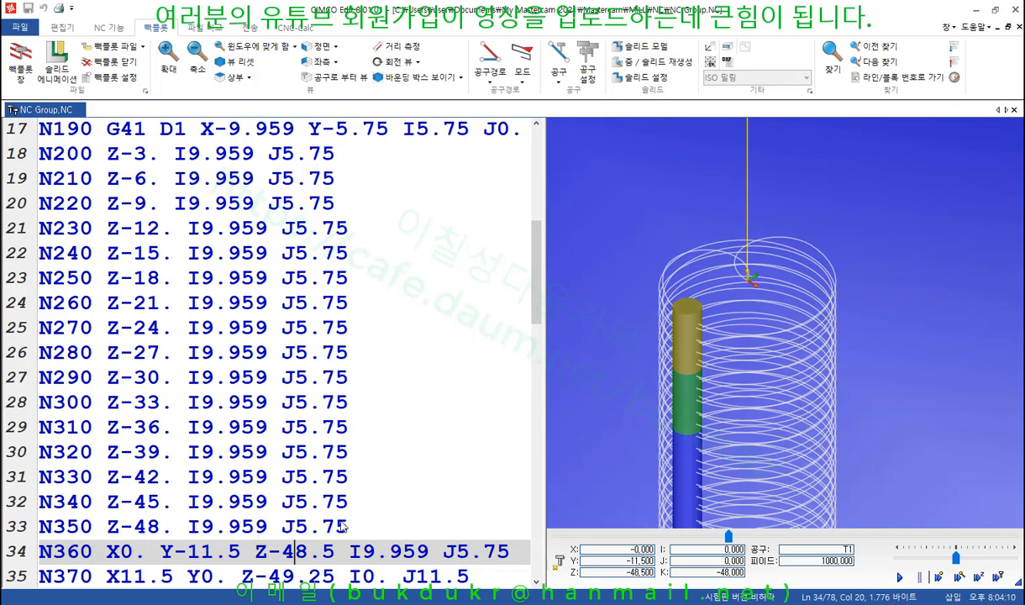
scroll(332, 504, "down", 2)
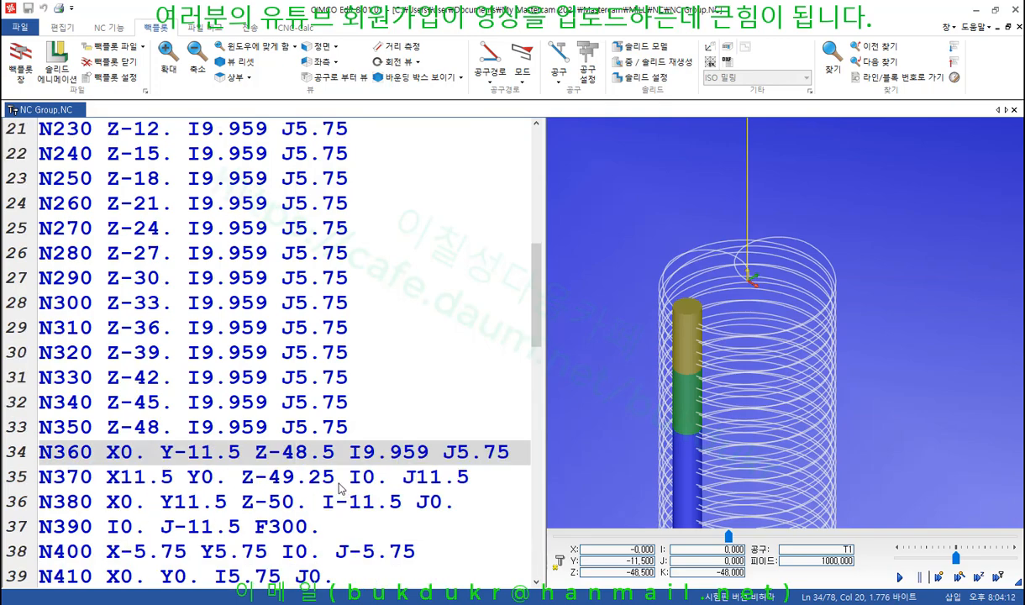
left_click(341, 484)
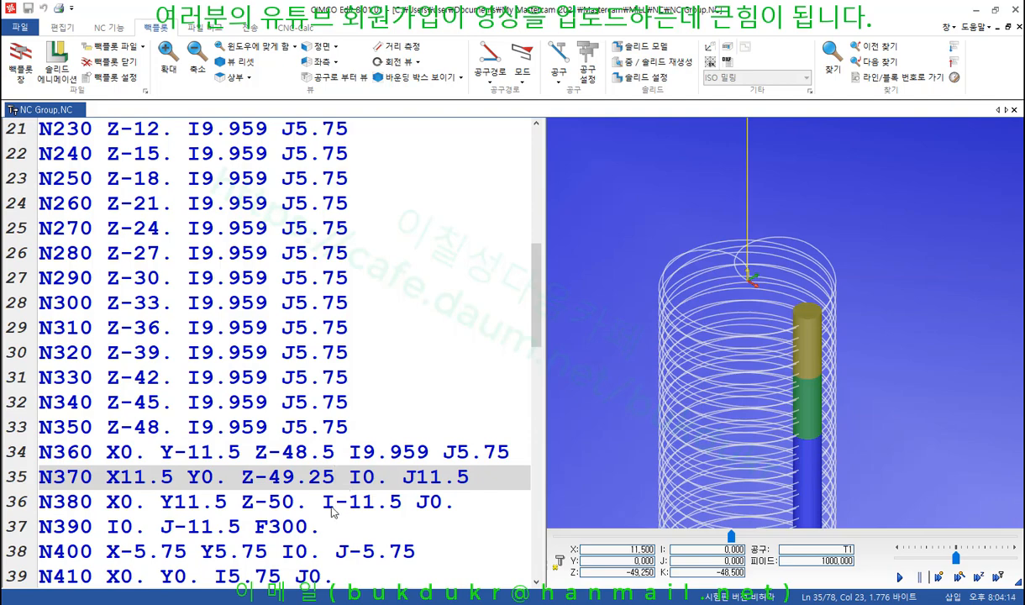
left_click(308, 501)
scroll(307, 487, "down", 2)
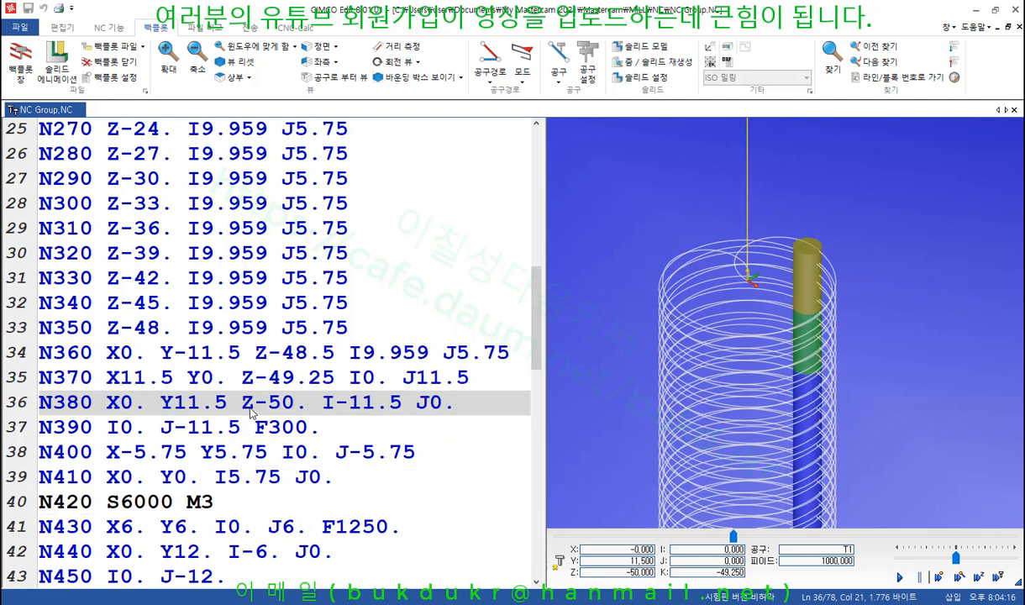
Examine the full-circle floor block N390, including its I0. and J-11.5 centre values and F300. feed.
left_click(222, 435)
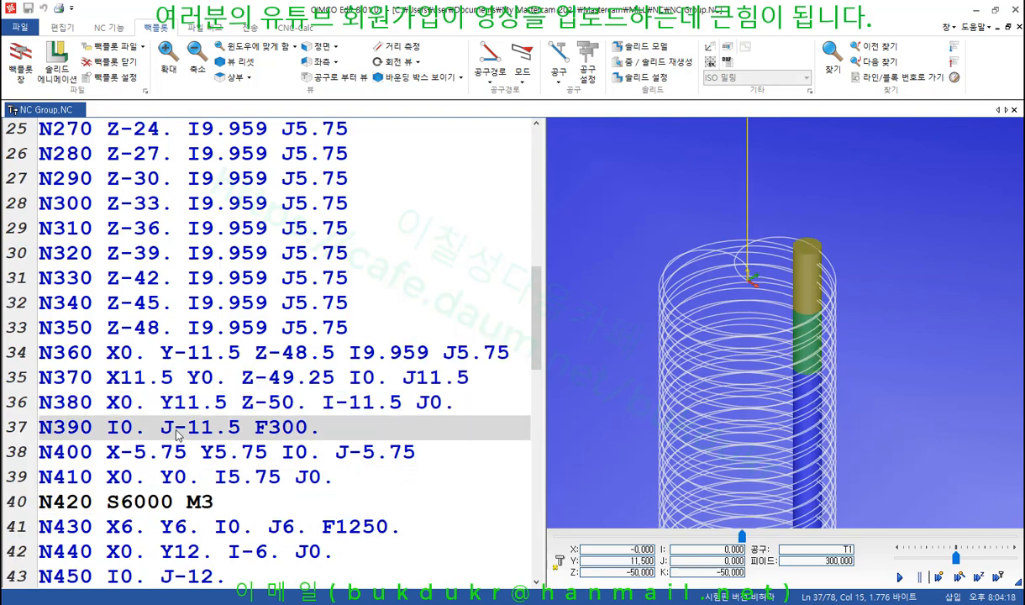
left_click_drag(321, 427, 30, 431)
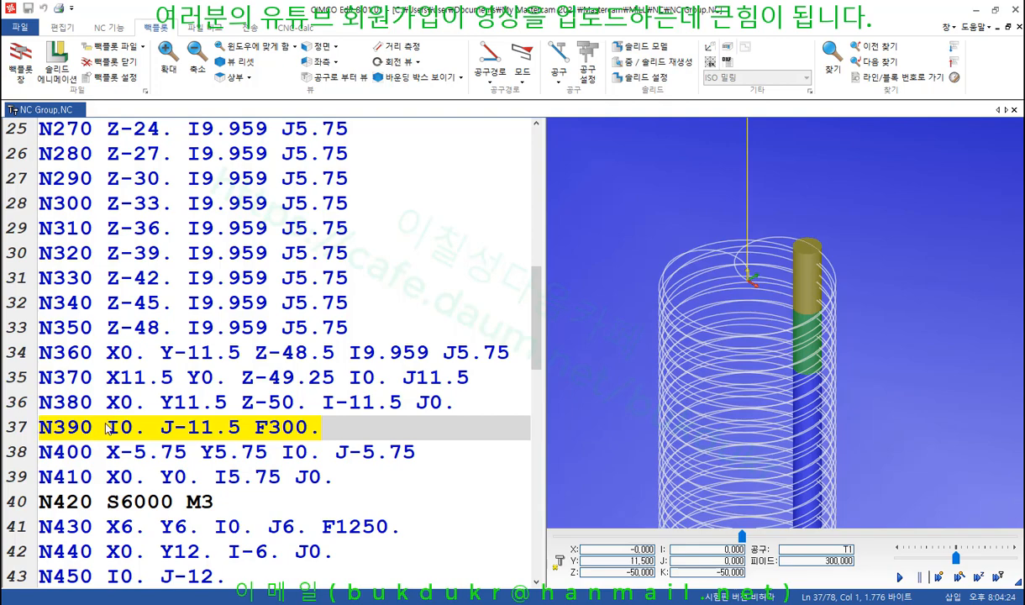
left_click(137, 430)
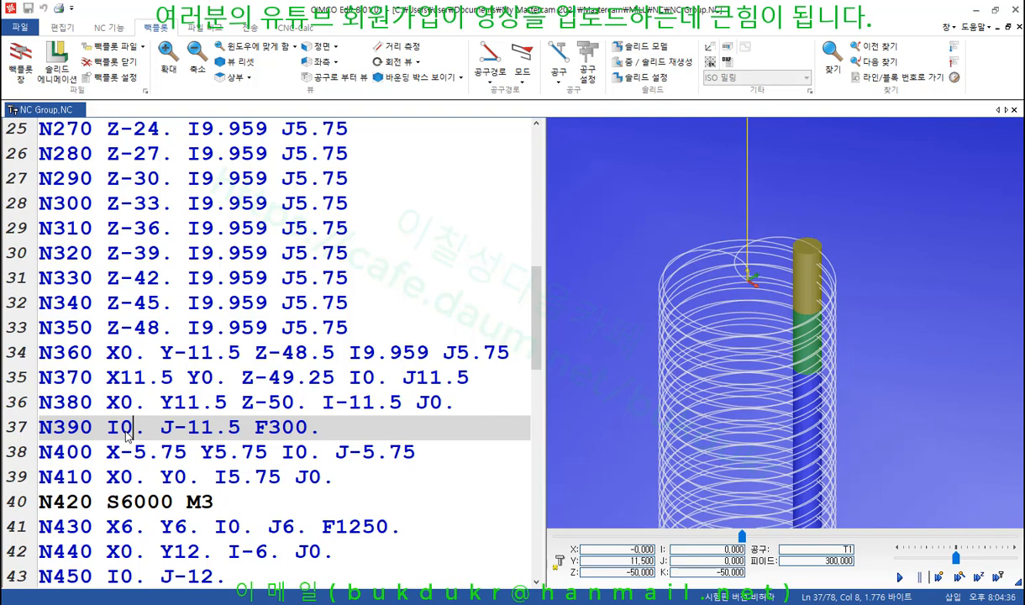
left_click(215, 429)
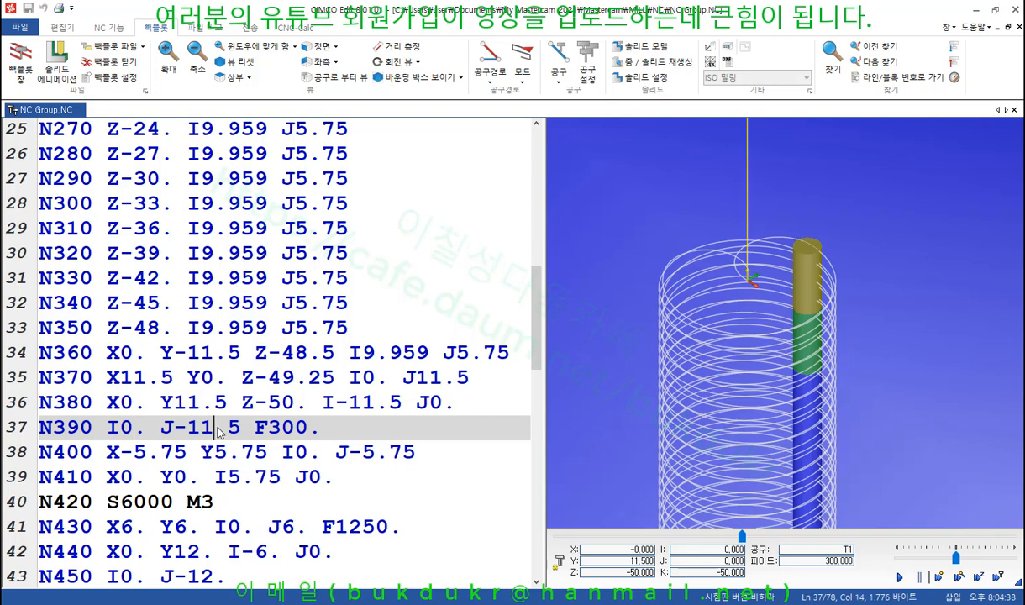
left_click(296, 431)
Trace the return arcs N400 and N410 to the hole centre in a close view of the helix bottom.
left_click(175, 455)
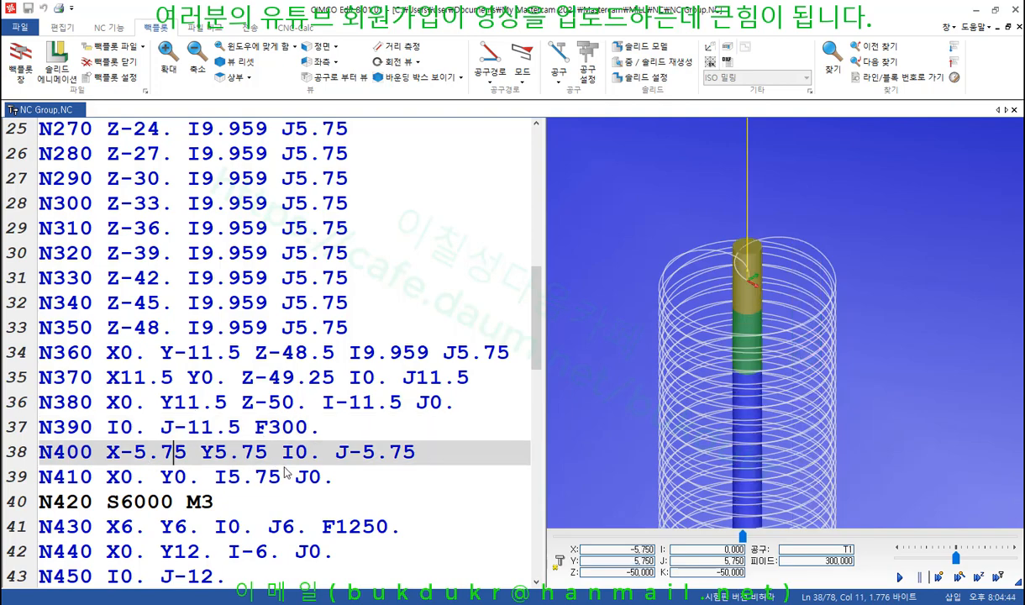
scroll(797, 290, "down", 6)
scroll(766, 445, "up", 2)
scroll(807, 333, "up", 3)
scroll(819, 314, "up", 3)
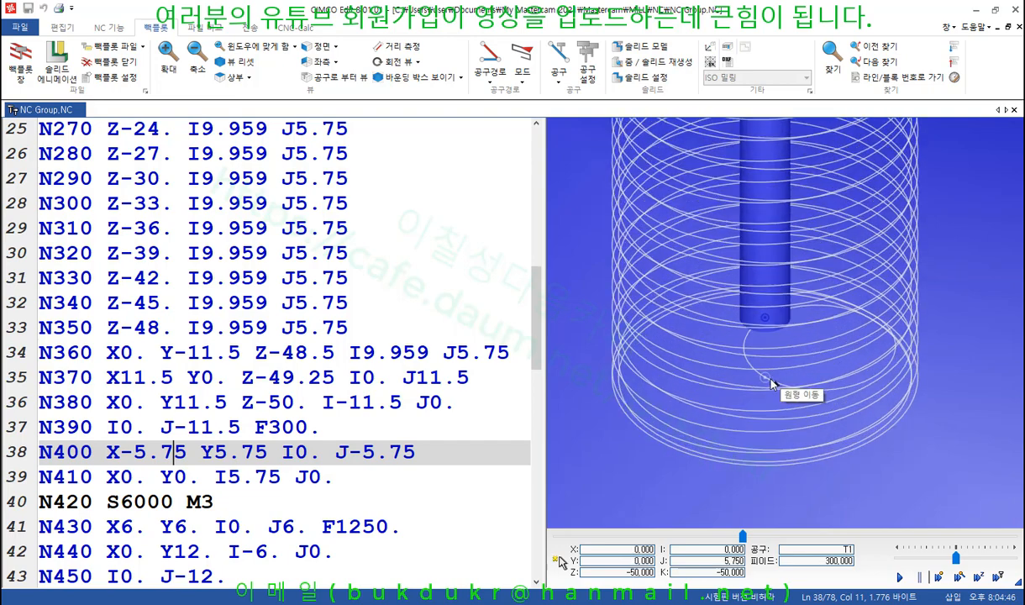
left_click(189, 477)
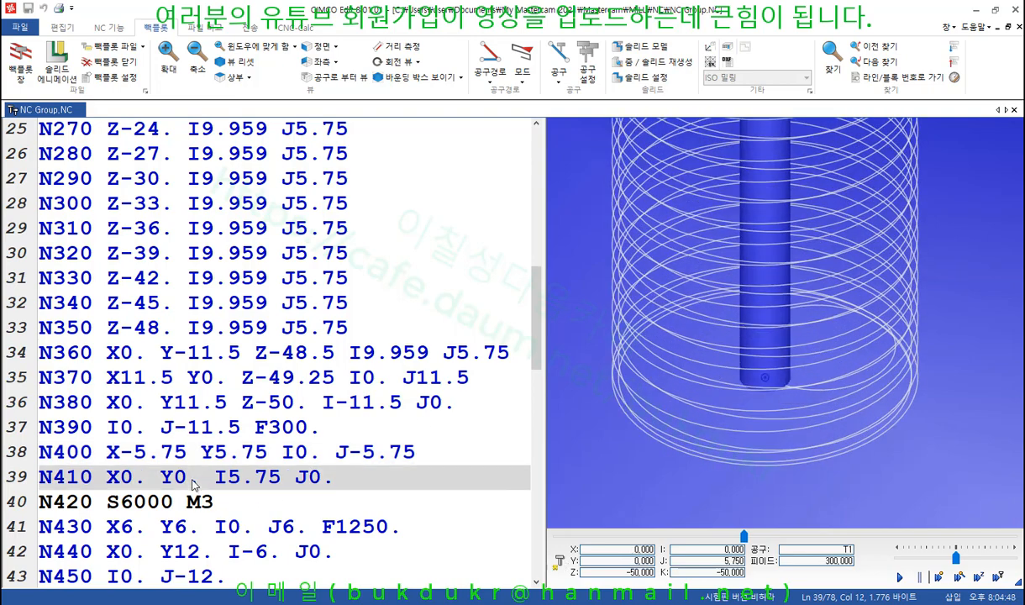
Examine the S6000 M3 spindle block N420 and trace the finish entry arcs and full circle through N450.
left_click(223, 494)
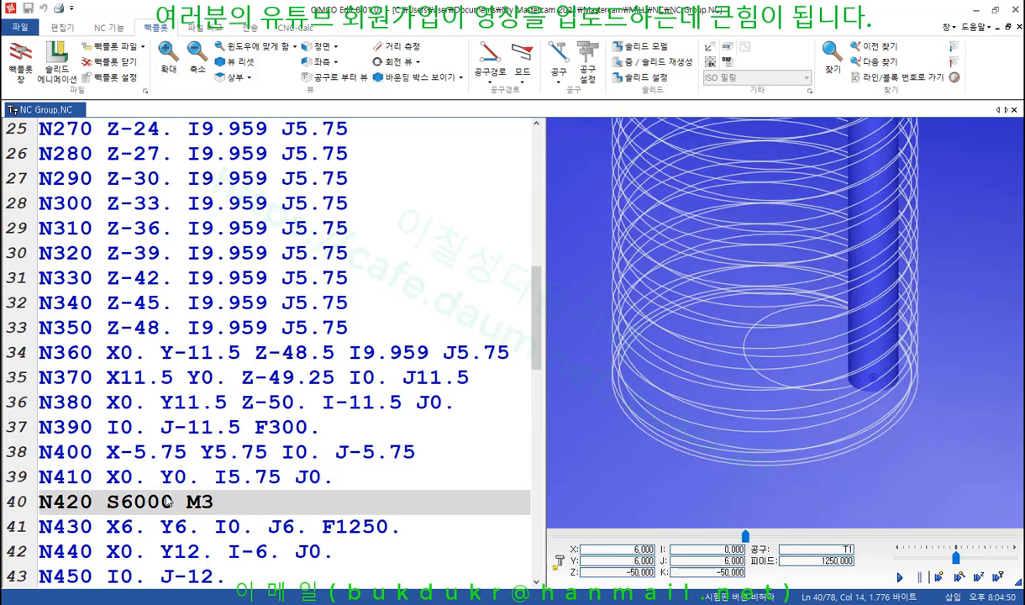
left_click_drag(105, 501, 245, 501)
scroll(330, 430, "down", 1)
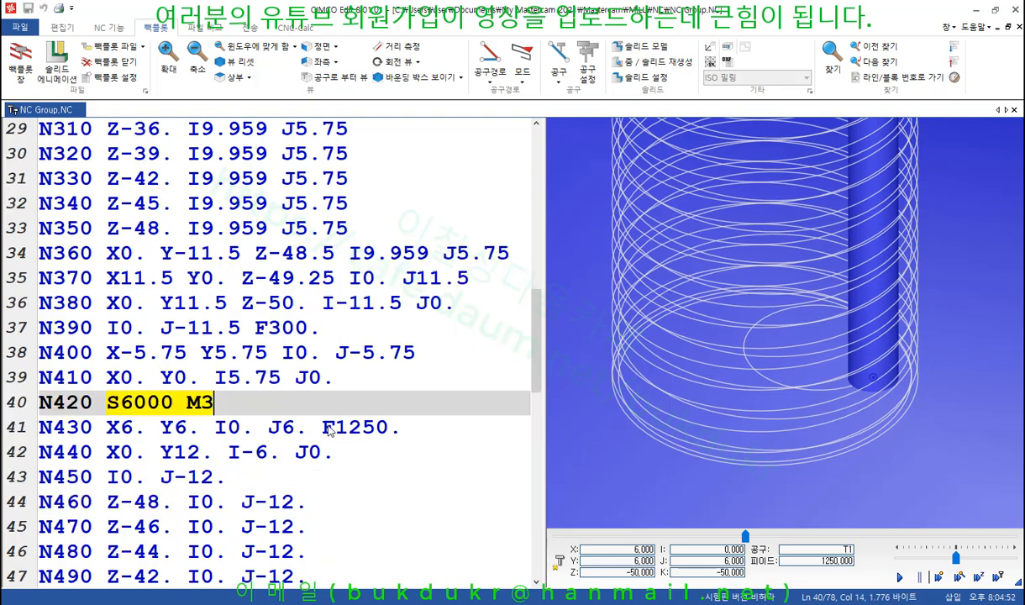
left_click(190, 430)
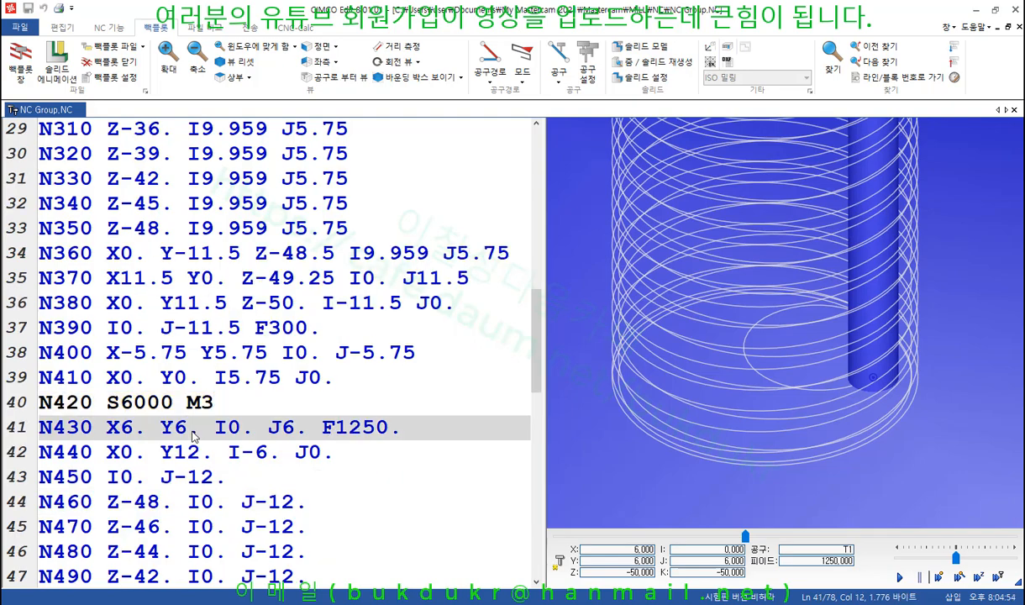
left_click(210, 454)
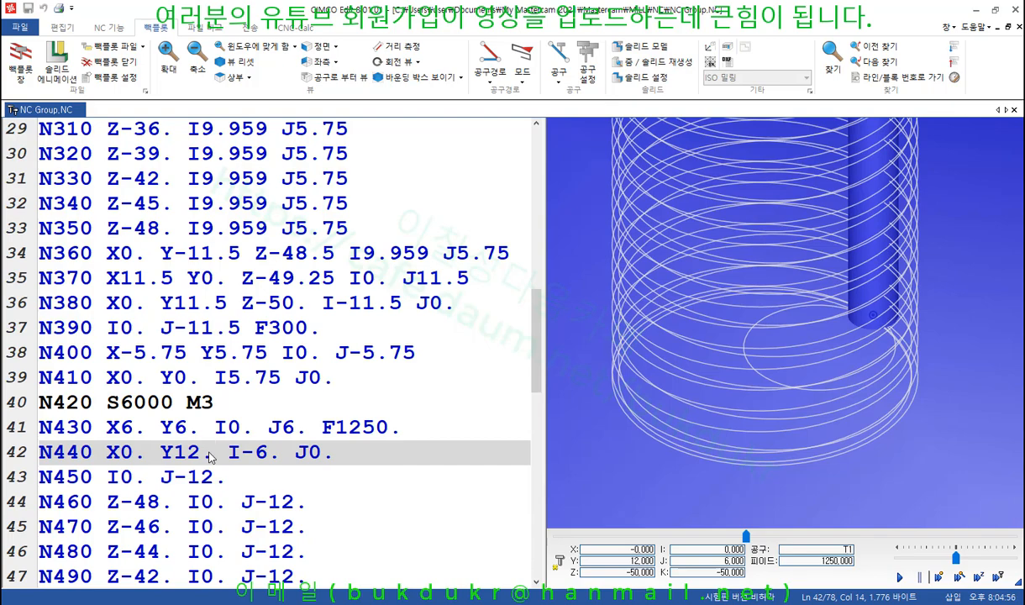
left_click(228, 476)
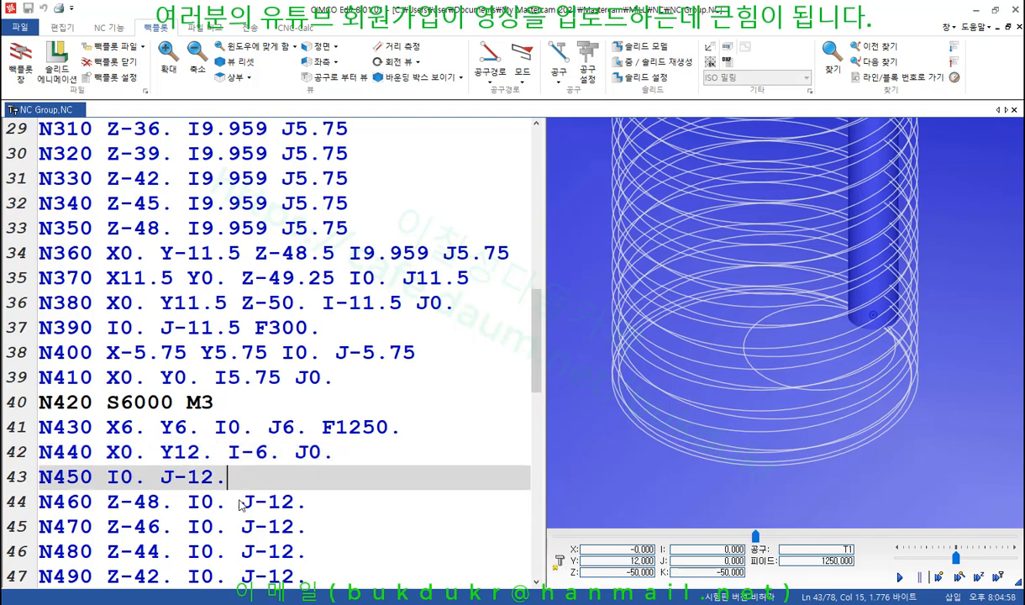
Examine the first rising finish circle, block N460 with Z-48. I0. J-12., and highlight its values.
left_click(242, 502)
scroll(246, 510, "down", 7)
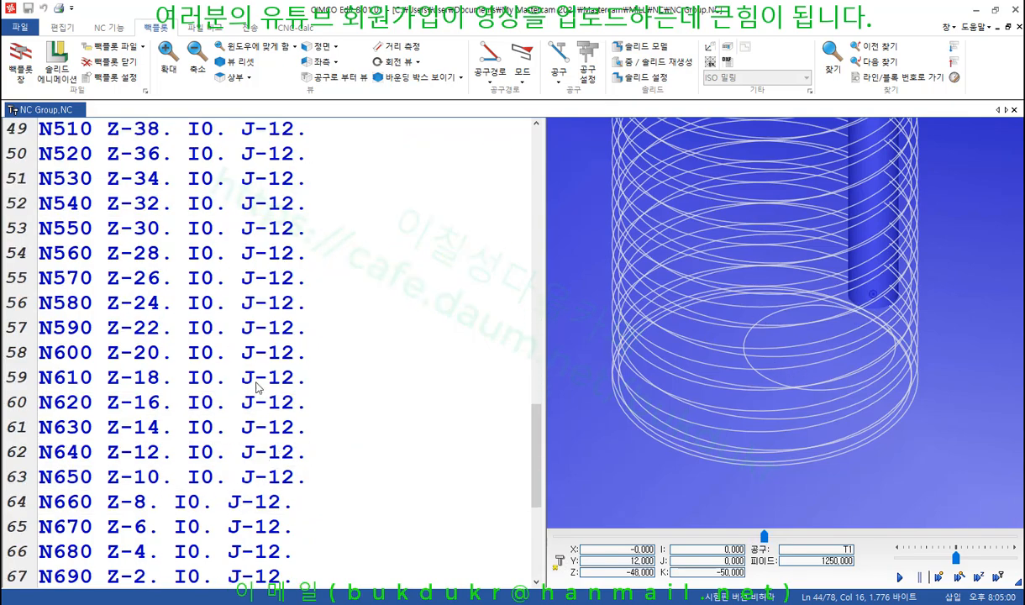
scroll(189, 285, "up", 4)
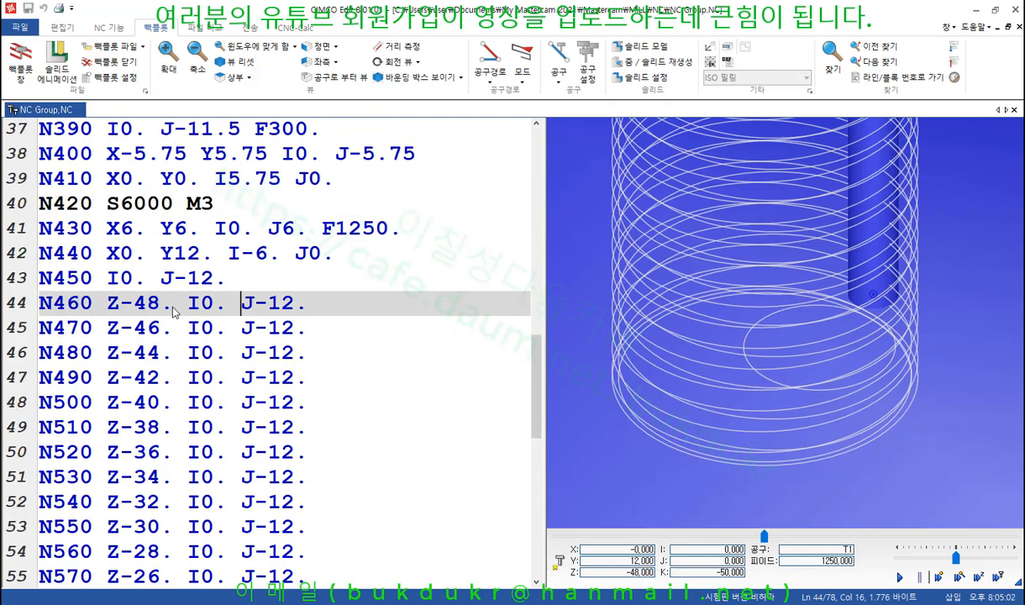
left_click(174, 302)
left_click(147, 303)
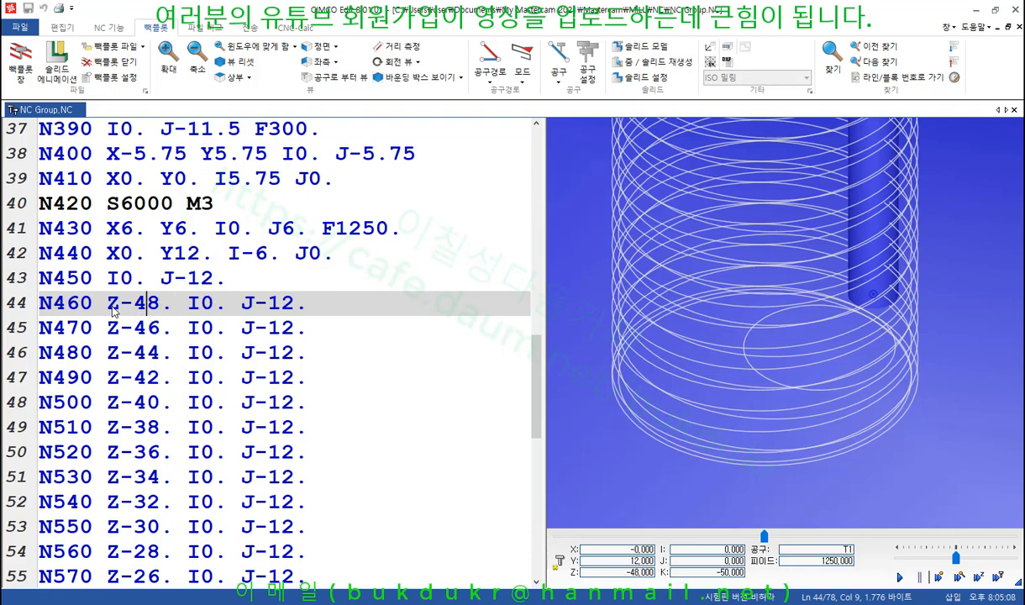
left_click_drag(112, 305, 311, 304)
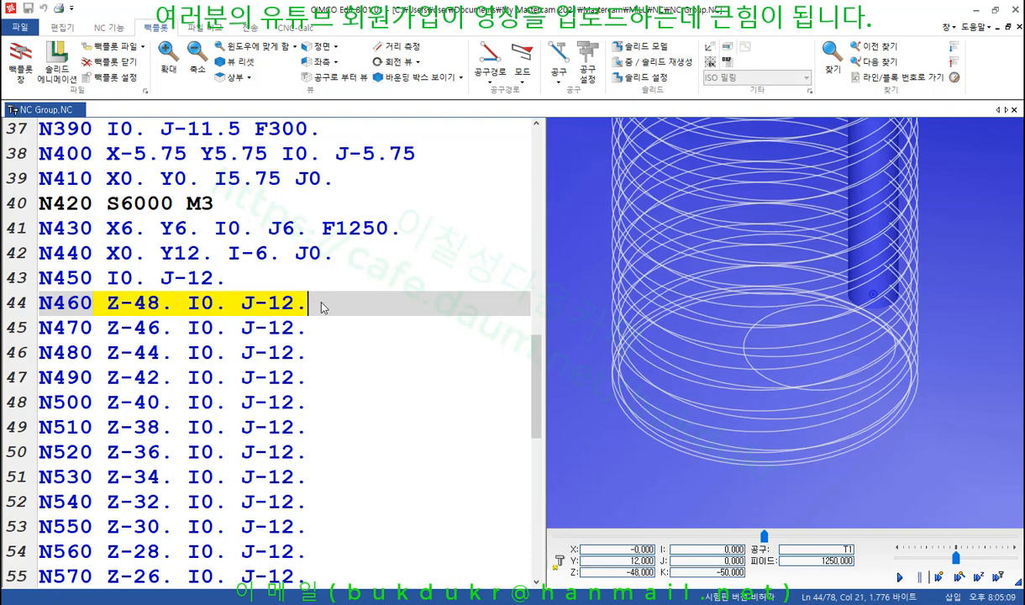
Trace the finishing helix upward through its full-circle blocks, from N470 at Z-46 to N700 at Z0.
left_click(110, 333)
left_click(160, 353)
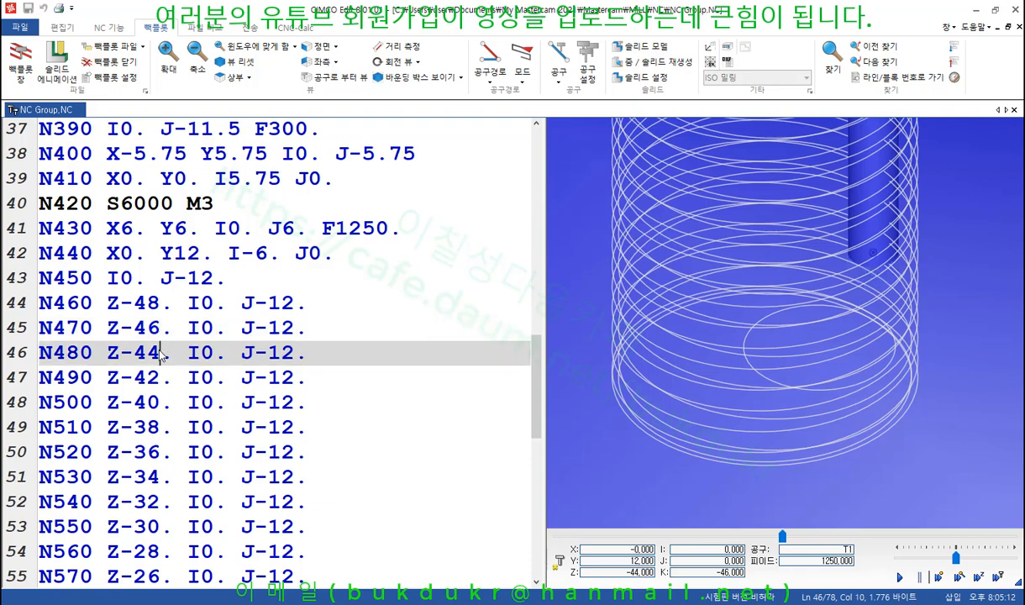
left_click(170, 379)
key("Down")
key("Down")
key("Down")
key("Down")
key("Down")
key("Down")
key("Down")
key("Down")
key("Down")
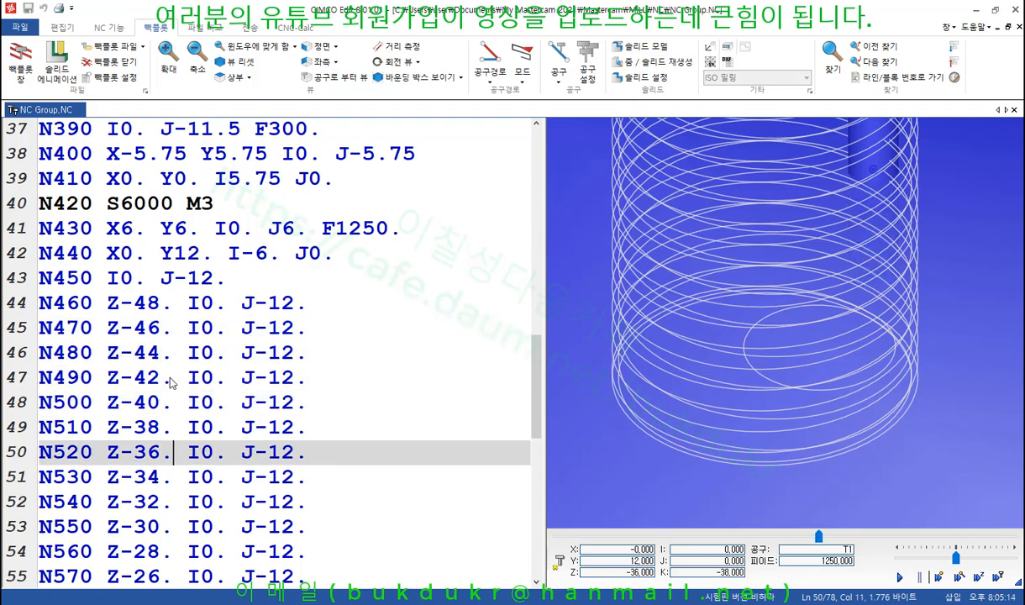
key("Down")
key("Down")
key("Down")
key("Down")
key("Down")
key("Down")
key("Down")
key("Down")
key("Down")
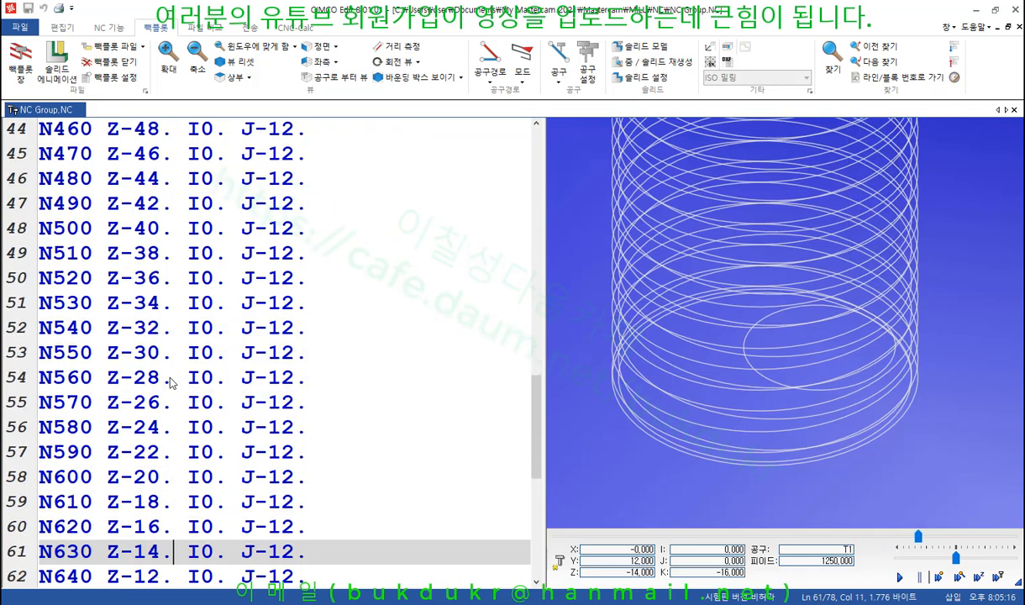
key("Down")
key("Down")
key("Down")
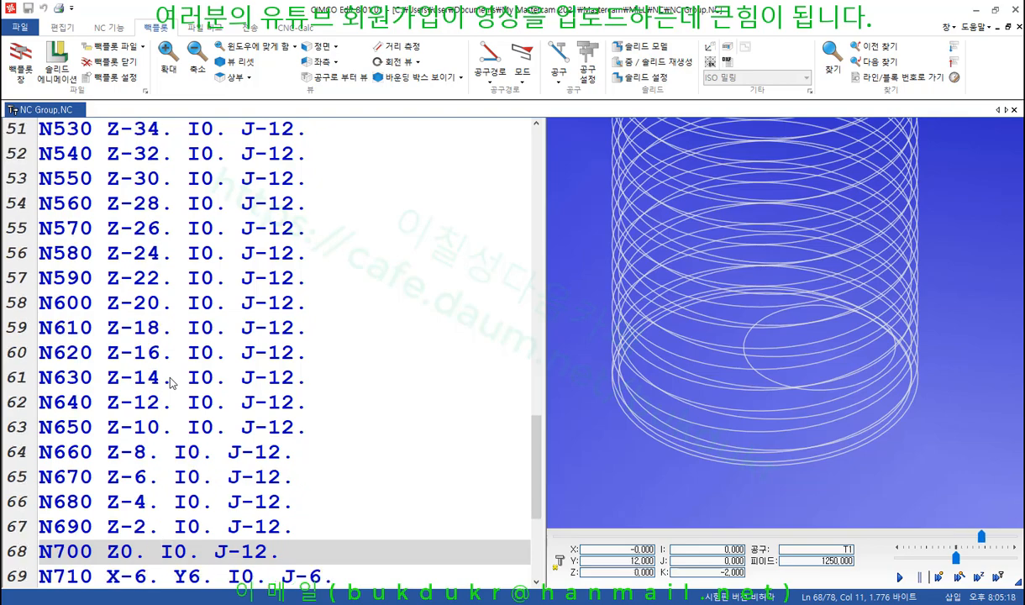
scroll(169, 380, "down", 4)
left_click(158, 279)
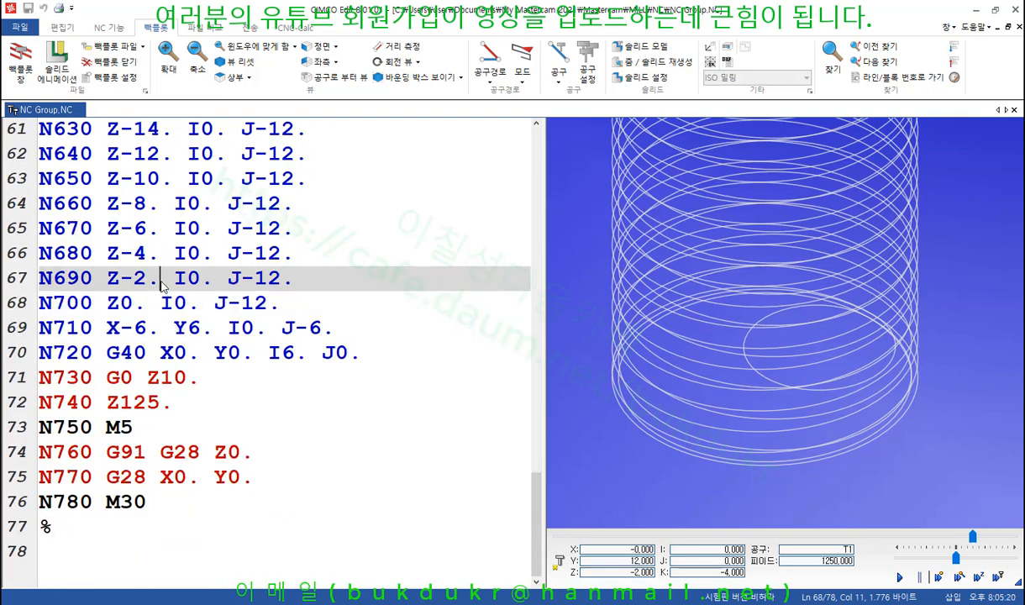
left_click(147, 307)
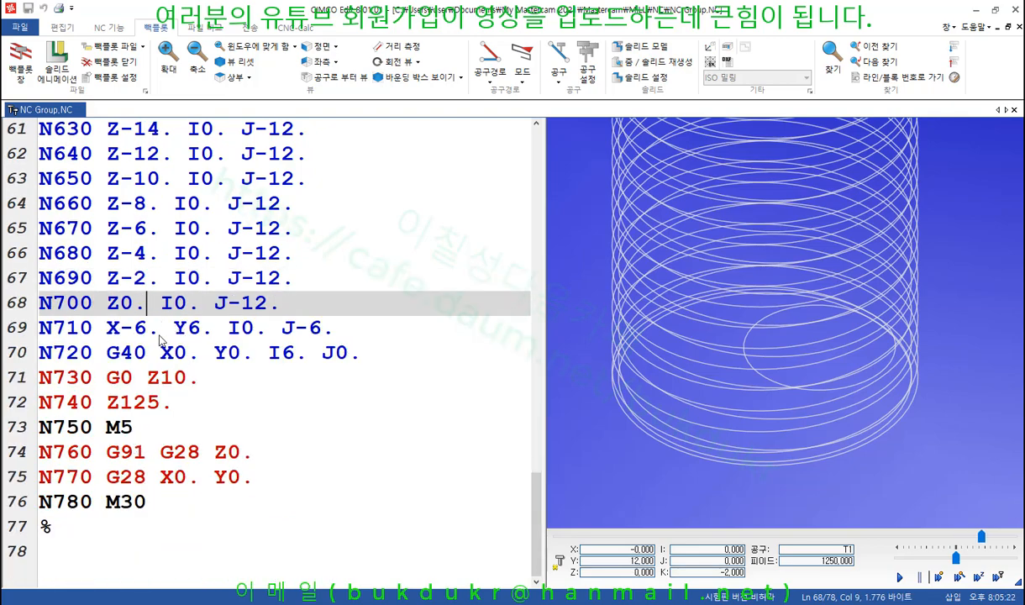
Trace the exit arcs N710 and N720 at the helix top and the retract blocks N730 Z10. and N740 Z125.
left_click(160, 329)
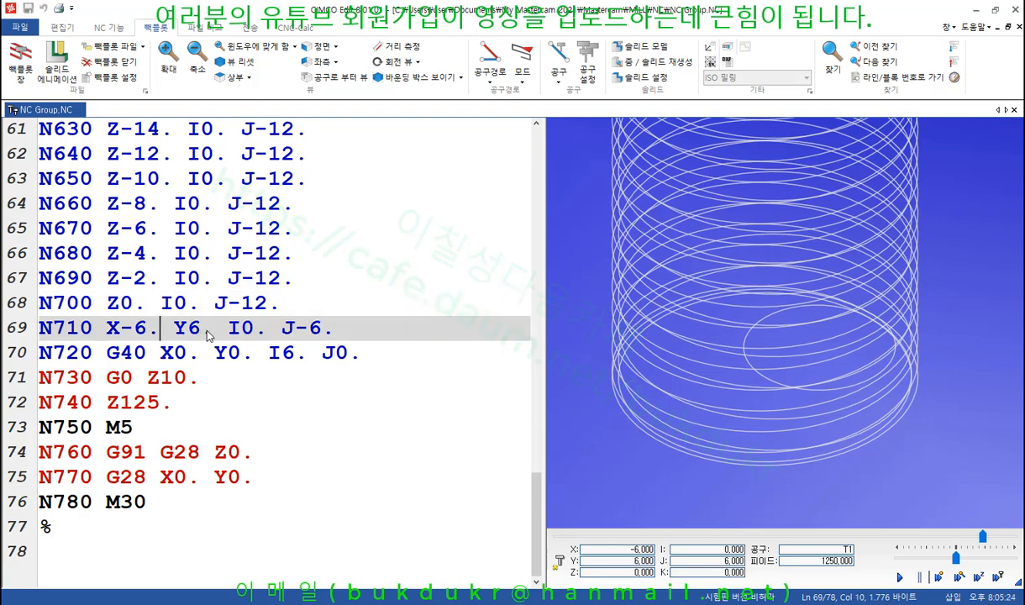
scroll(681, 332, "up", 3)
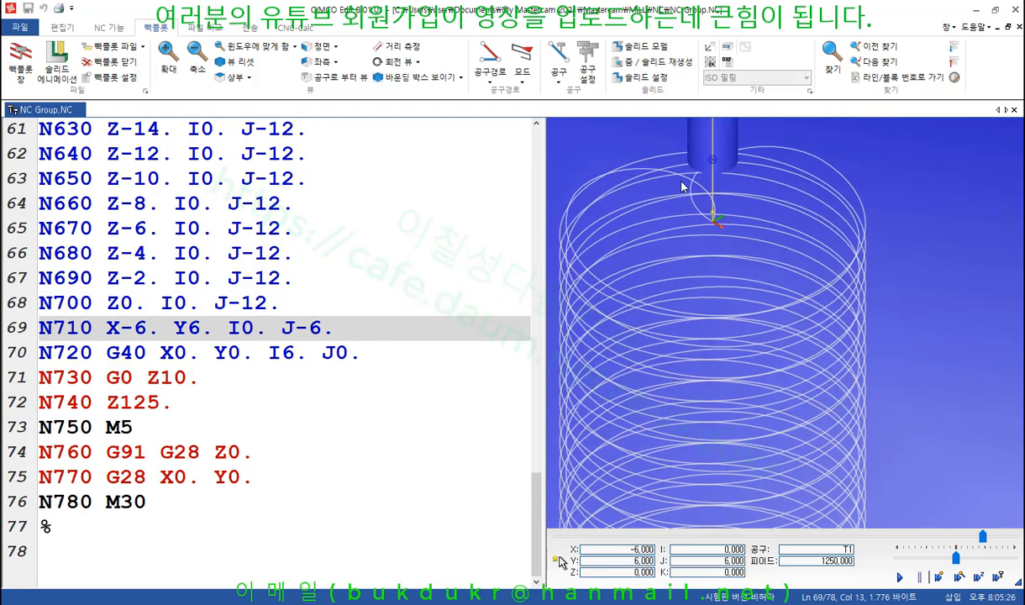
left_click(297, 354)
left_click(216, 380)
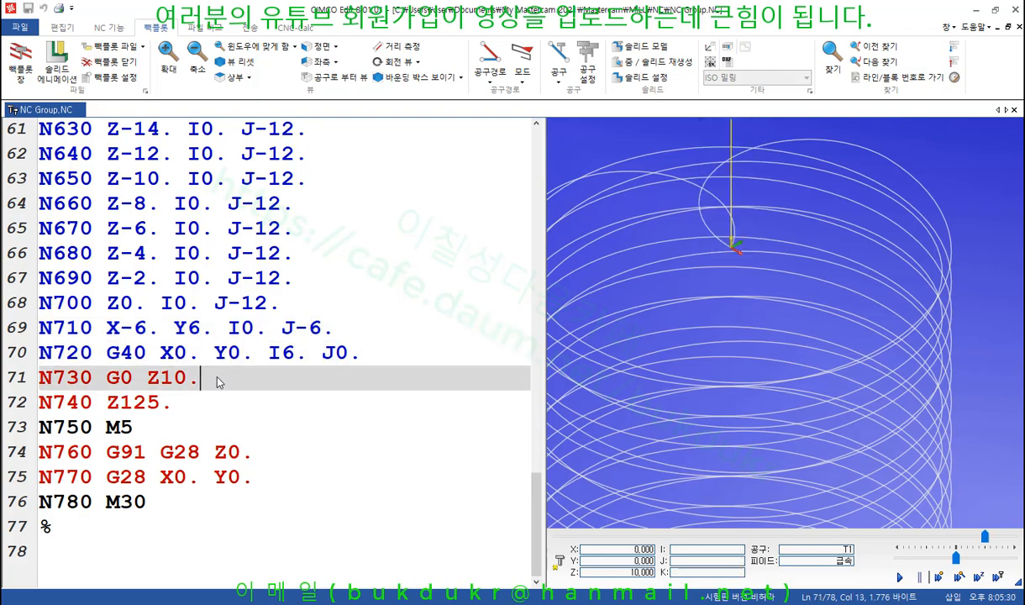
key("Down")
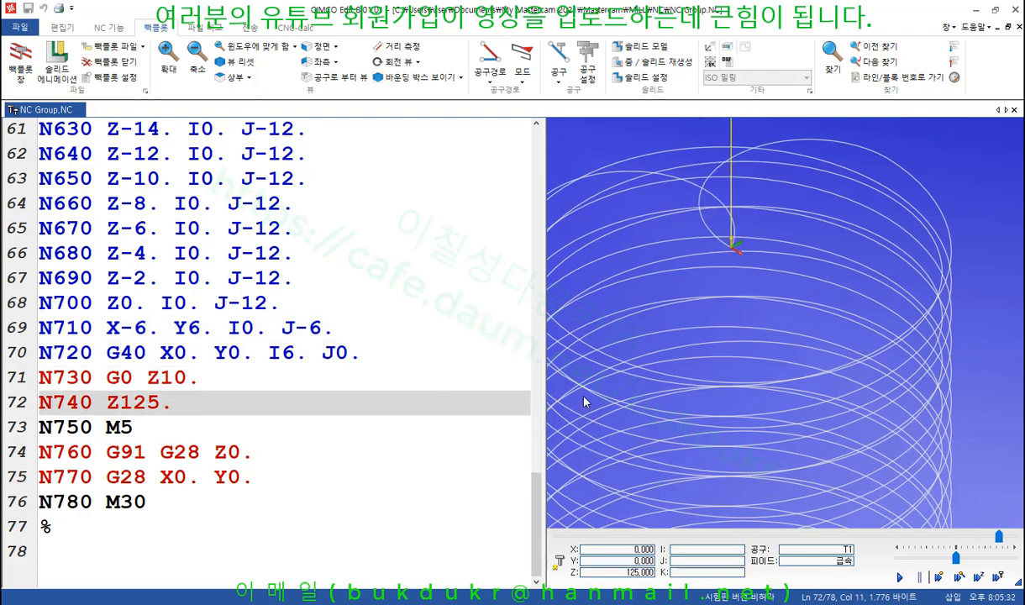
View the complete helix in the backplot and highlight the arc centre values I0. J-12. in block N680.
scroll(794, 285, "down", 3)
scroll(792, 273, "down", 4)
scroll(804, 457, "up", 2)
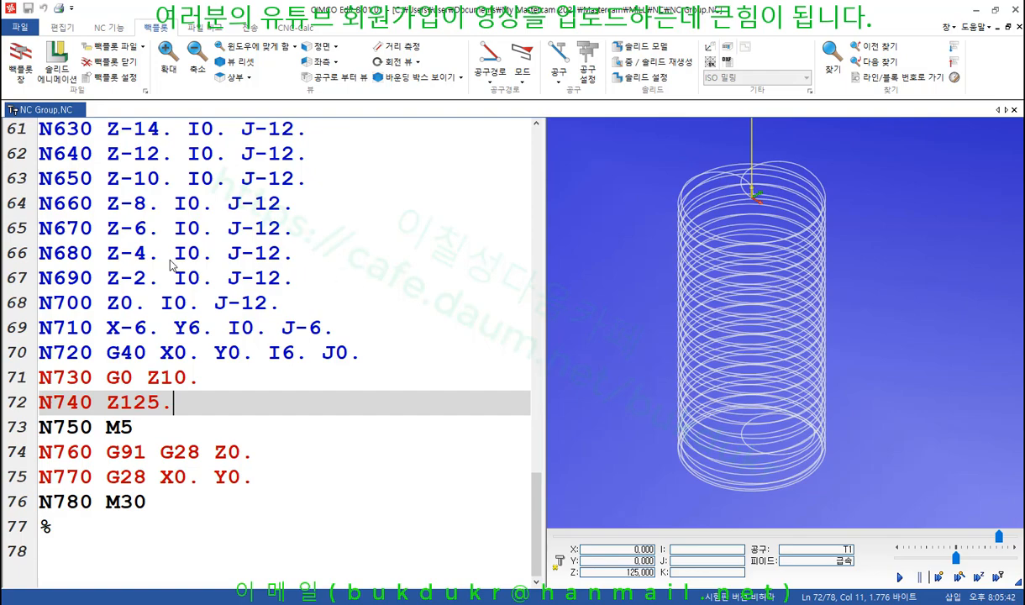
left_click_drag(172, 253, 292, 263)
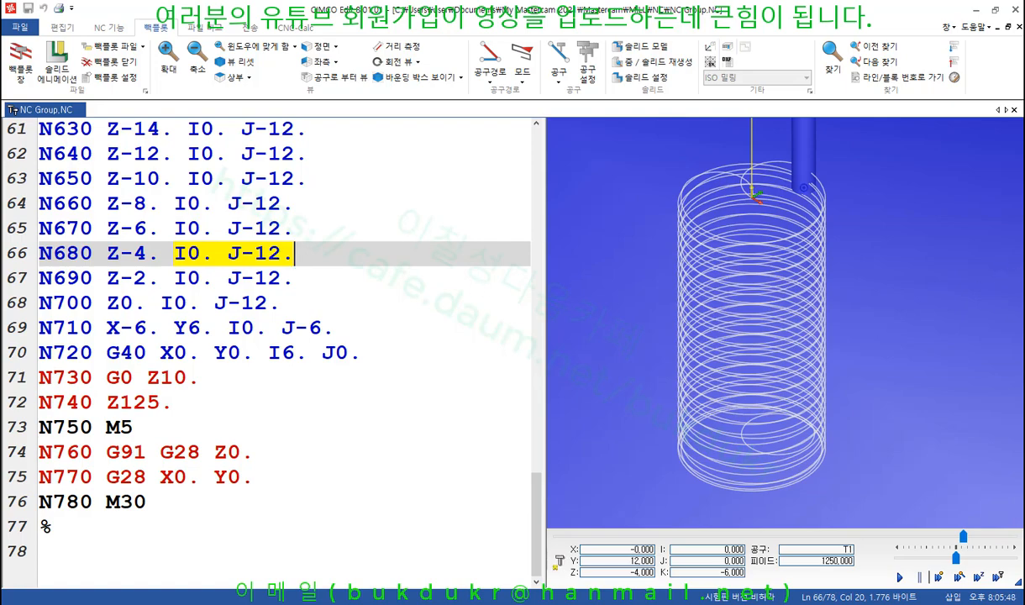
Switch back to Mastercam and view the helix bore toolpath together with the whole stock block.
left_click(856, 242)
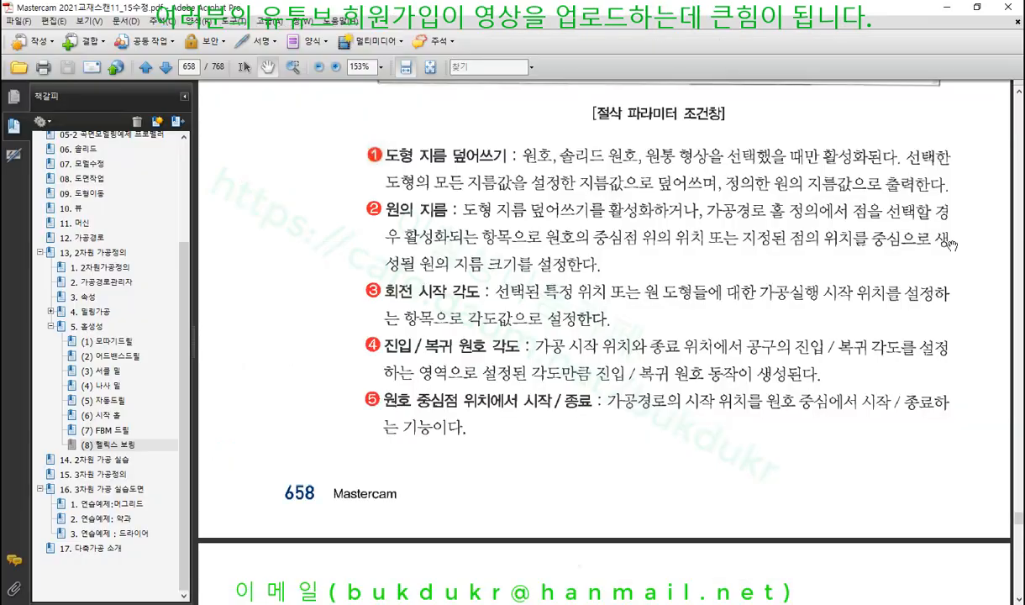
left_click(1023, 262)
scroll(715, 261, "down", 3)
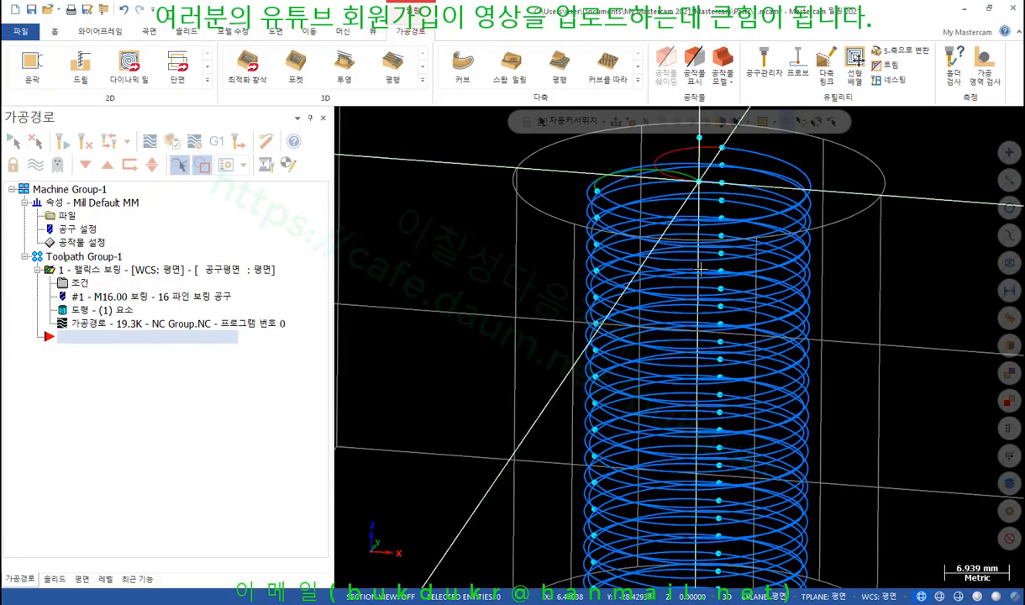
middle_click_drag(808, 263, 732, 235)
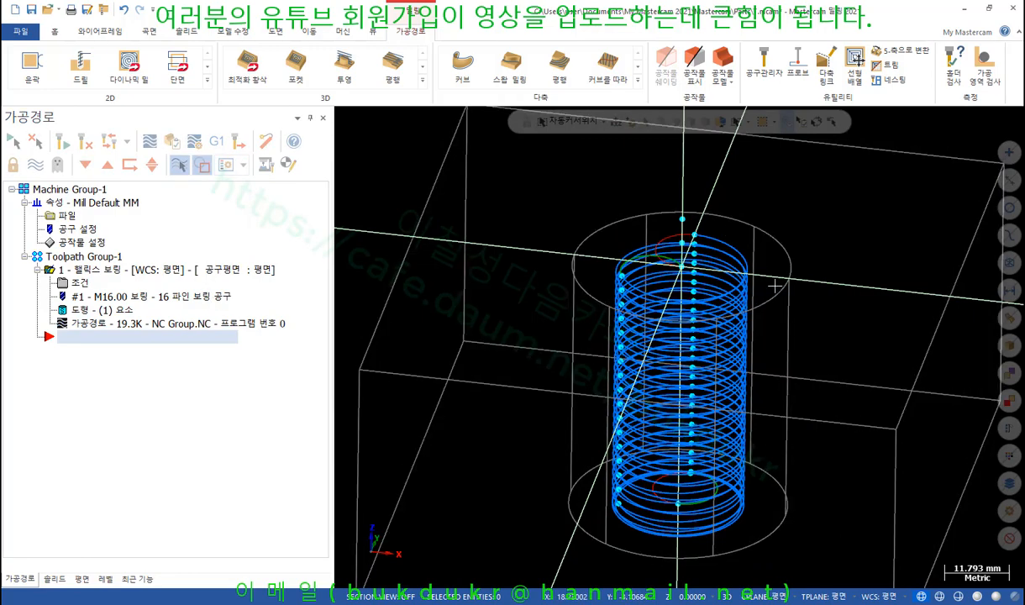
scroll(697, 285, "down", 2)
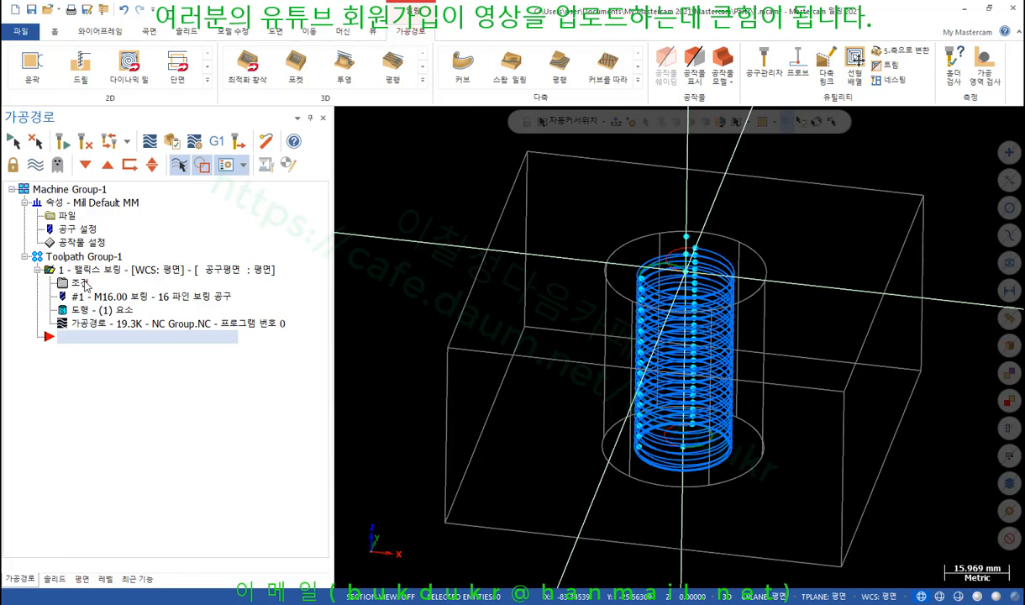
Turn off finishing (정삭) in the helix bore's rough/finish parameters, accept the operation and regenerate its toolpath.
left_click(80, 283)
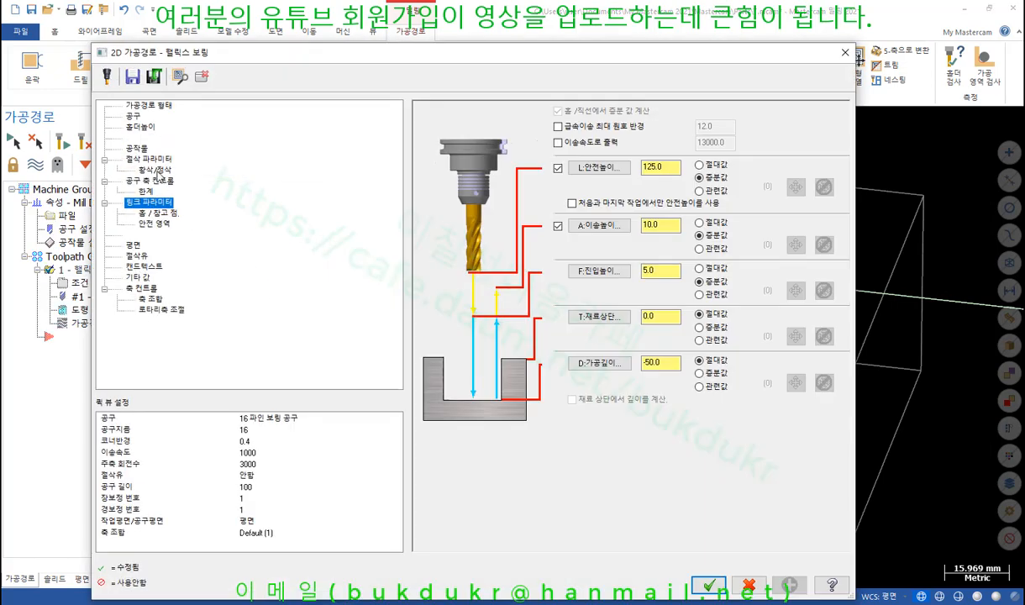
left_click(149, 160)
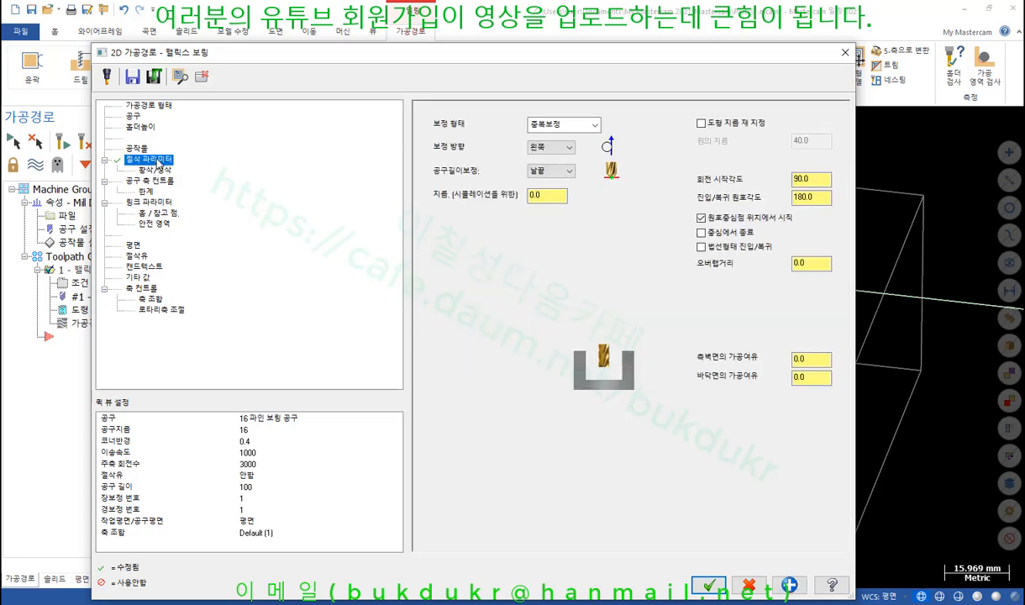
left_click(155, 171)
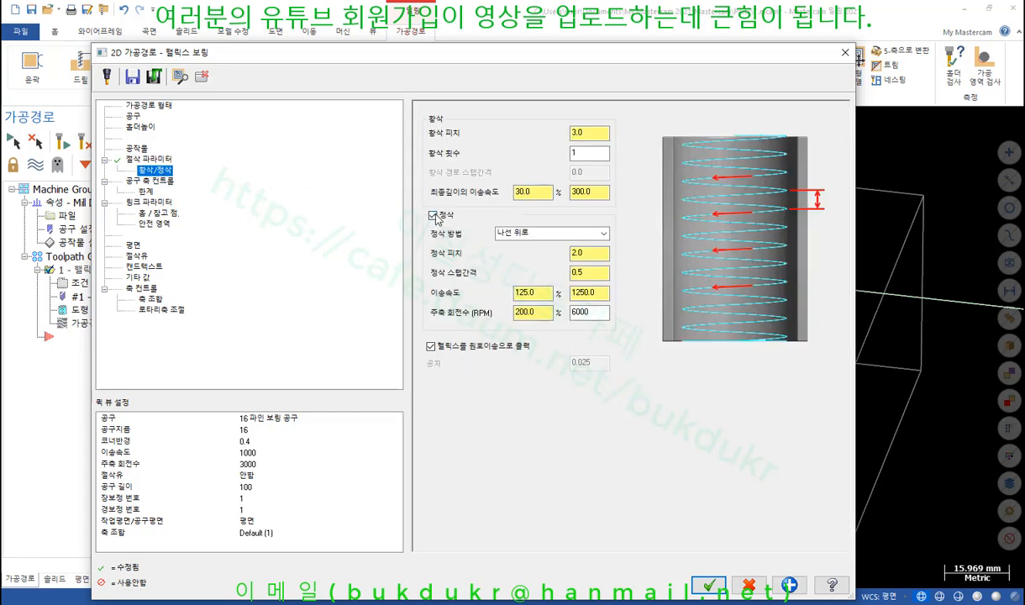
left_click(596, 132)
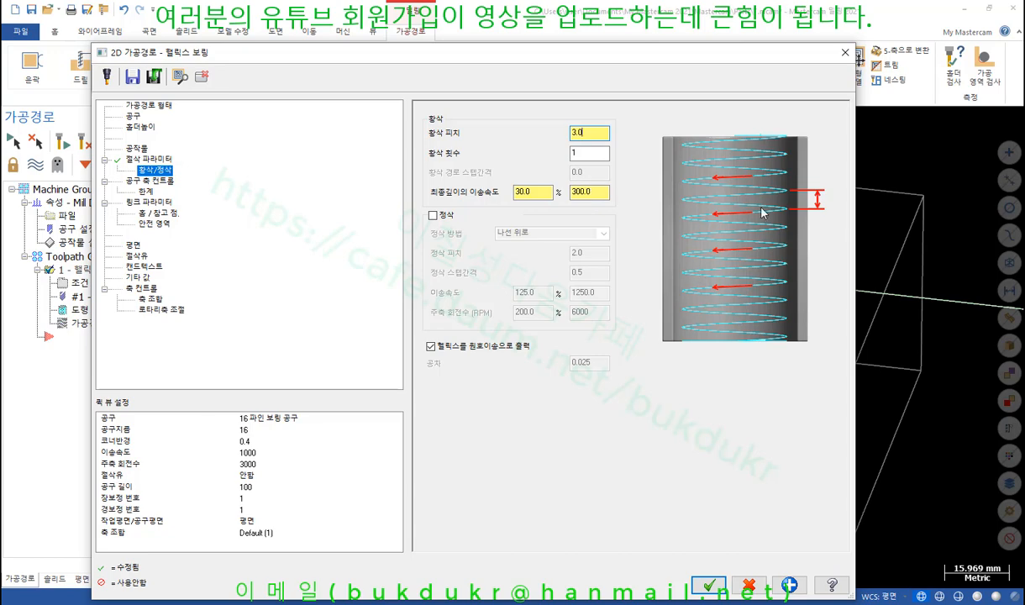
double_click(596, 133)
left_click_drag(747, 55, 423, 82)
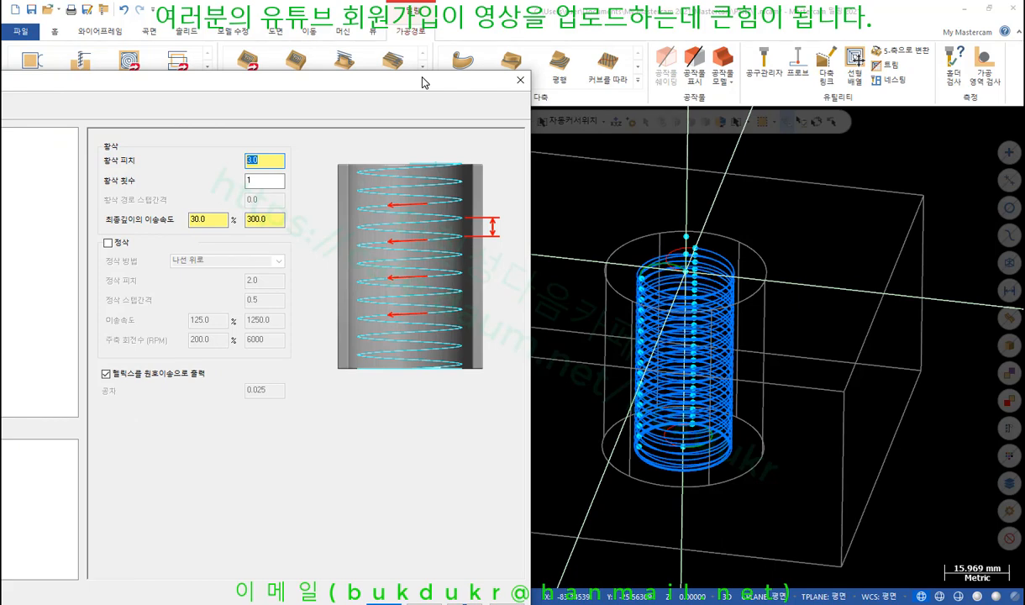
left_click_drag(424, 82, 467, 86)
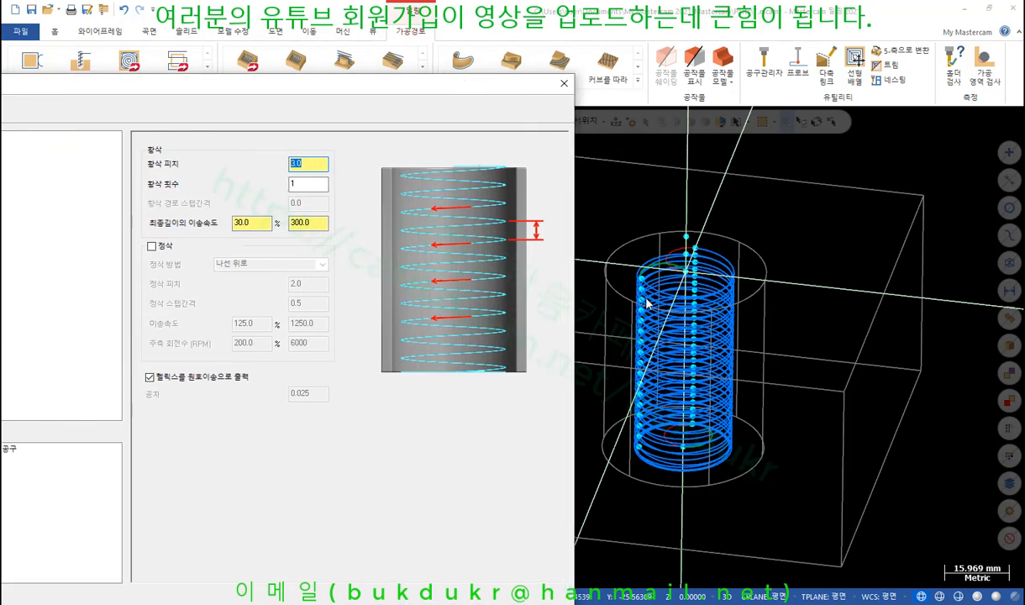
left_click(322, 167)
left_click_drag(293, 87, 650, 38)
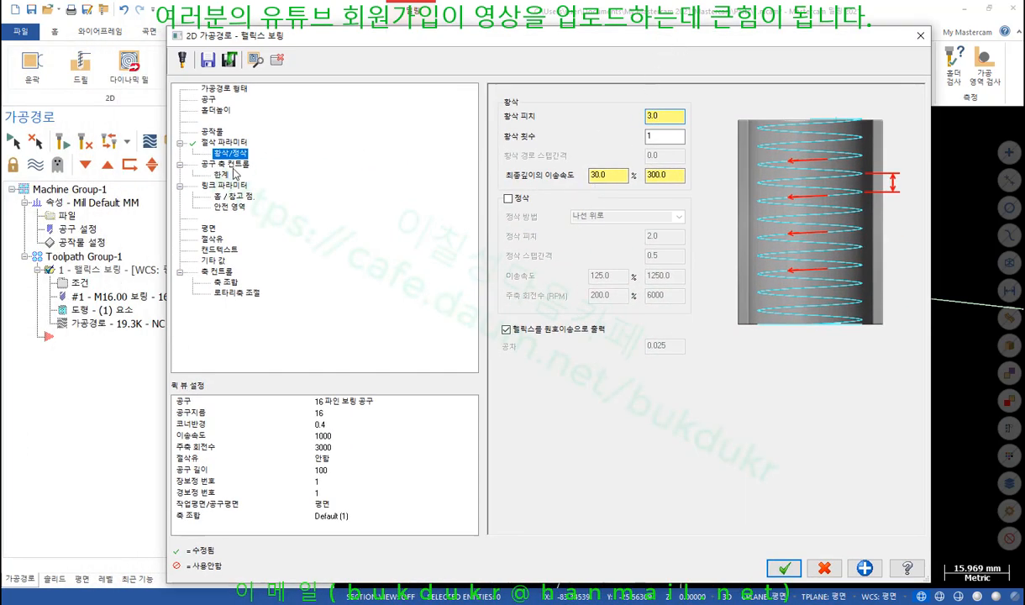
left_click(783, 568)
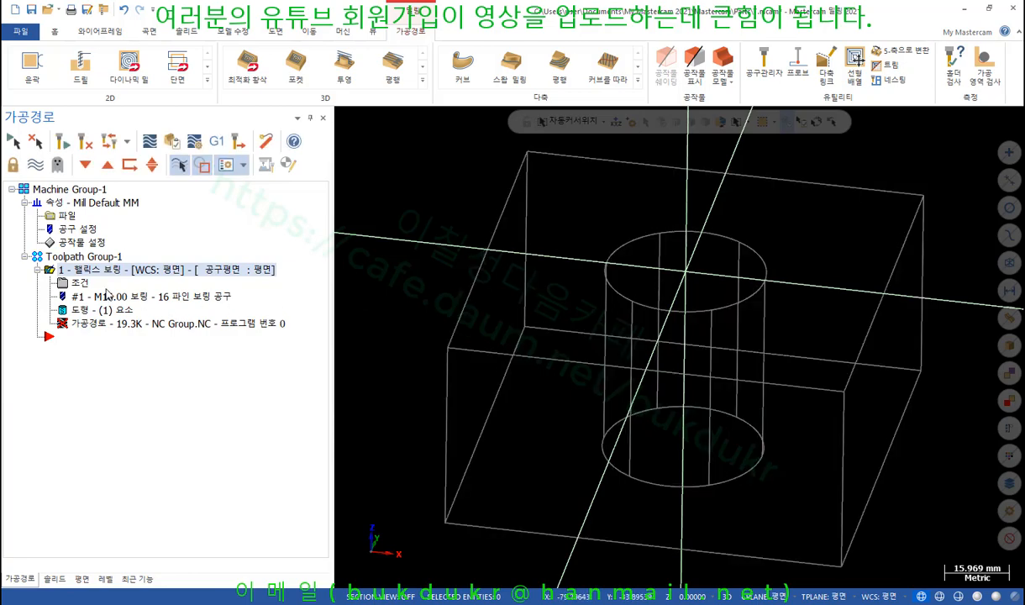
left_click(63, 142)
Backplot the rough-only helix bore and step through the descending helix down to the full circle at the hole bottom.
scroll(740, 395, "up", 2)
middle_click_drag(740, 395, 781, 436)
left_click(99, 325)
scroll(693, 501, "down", 1)
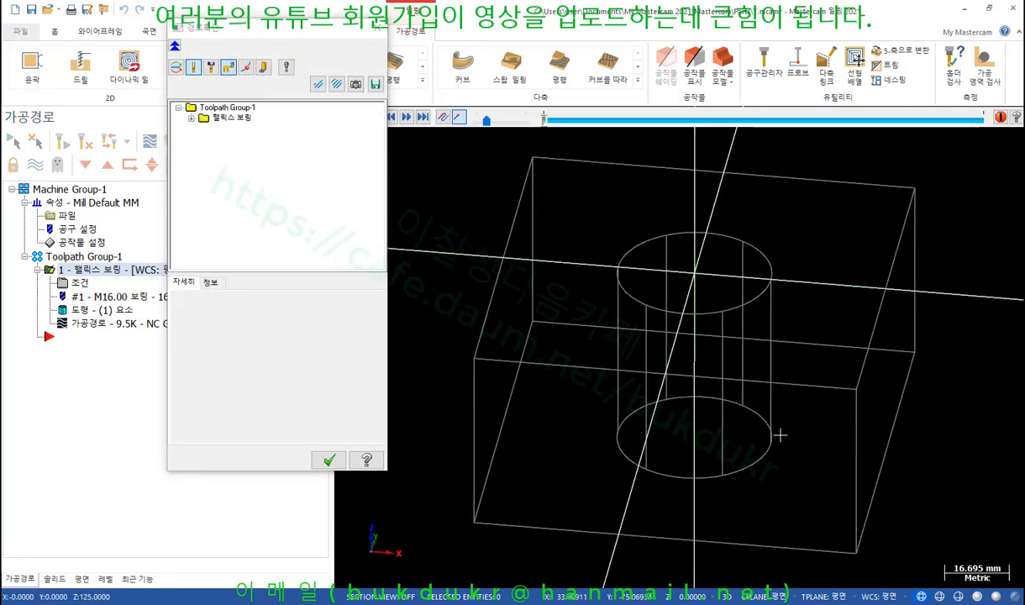
key("s")
key("s")
key("s")
key("s")
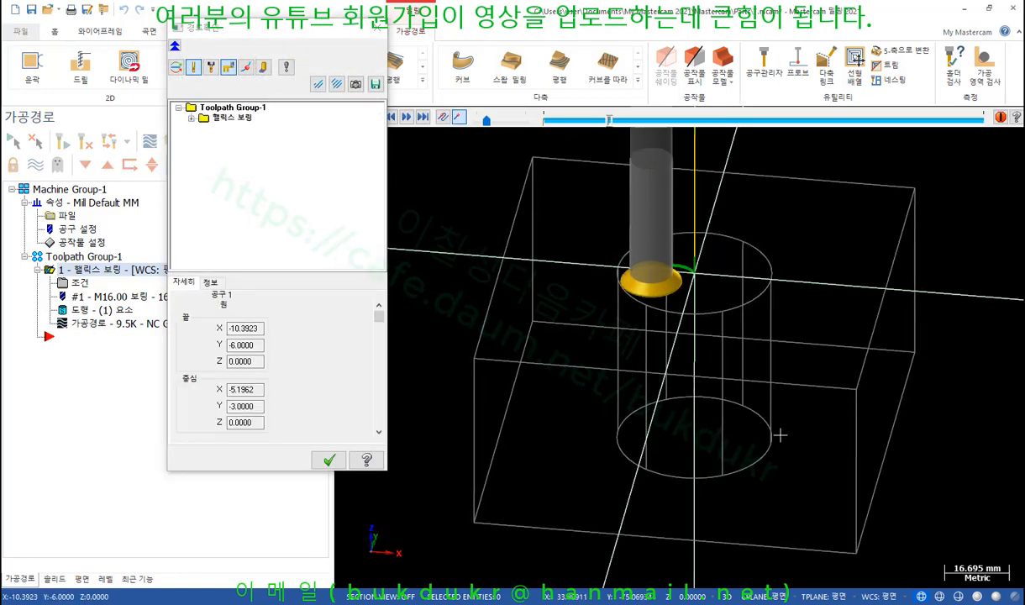
key("s")
key("s")
key("s")
key("s")
key("s")
key("s")
key("s")
key("s")
key("s")
key("s")
key("s")
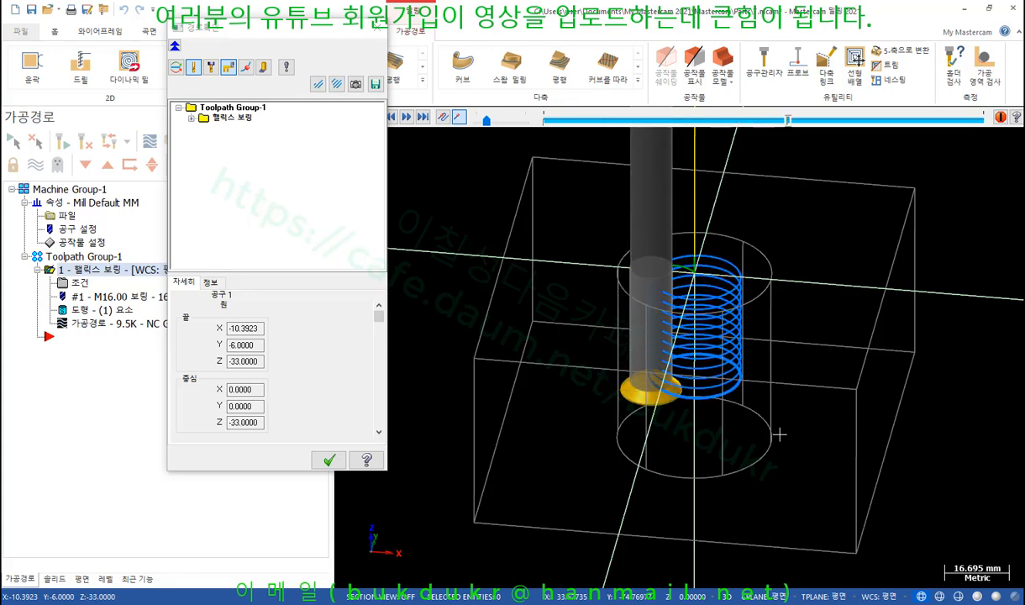
key("s")
key("s")
key("s")
key("s")
key("s")
key("s")
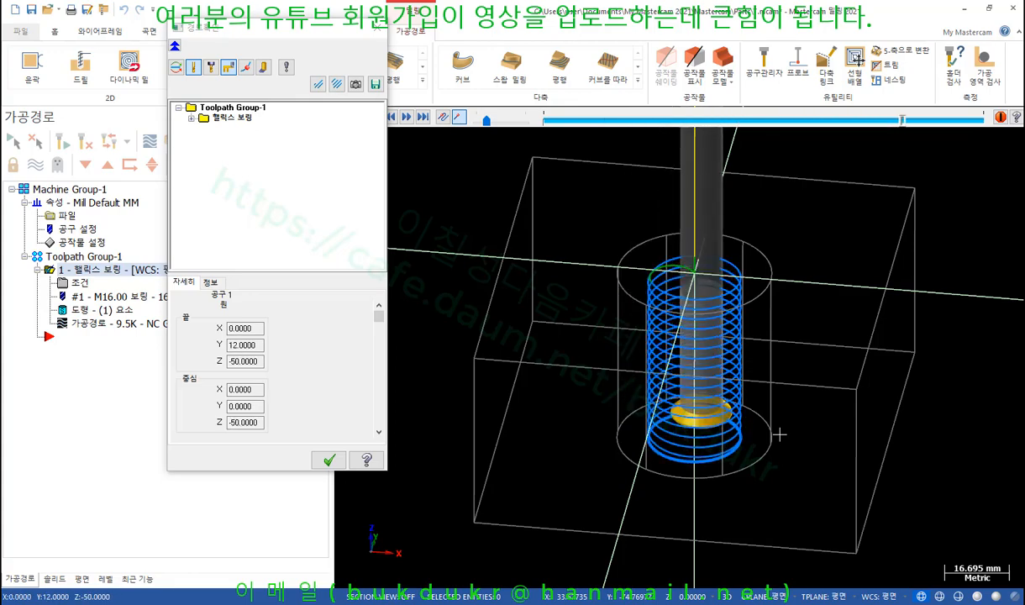
Step through the return move to the hole centre and the retract from a lower view angle, and close the backplot.
middle_click_drag(780, 434, 742, 373)
key("s")
key("s")
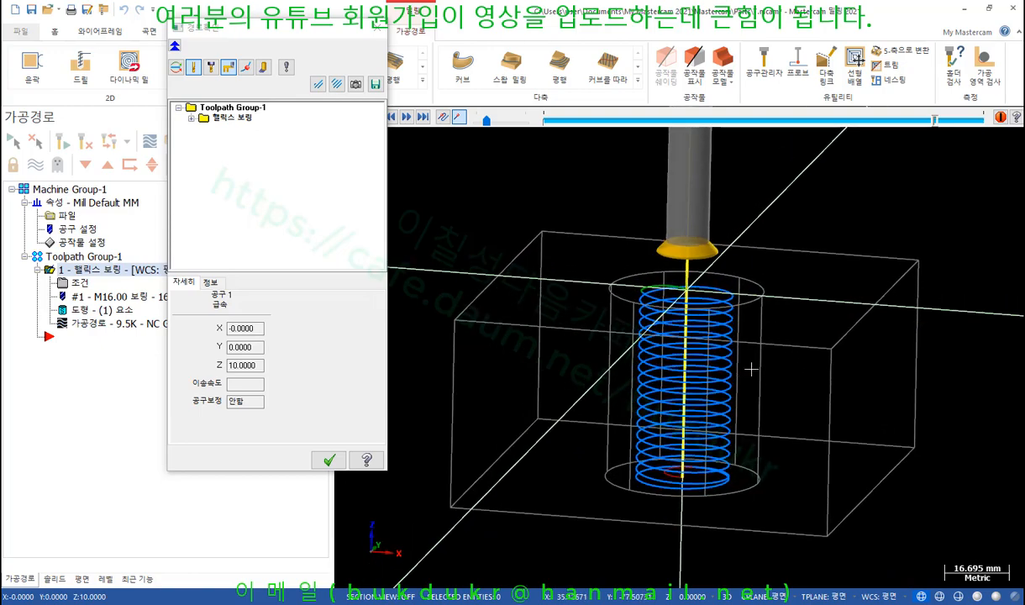
left_click(329, 459)
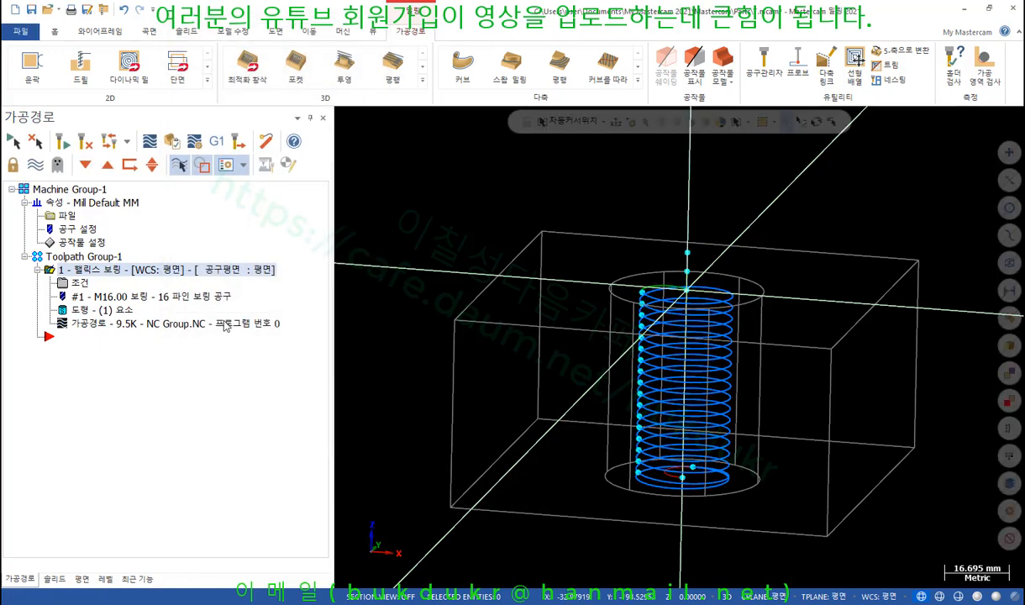
Enable finishing (정삭) for the helix bore with the method 나선 아래로 (spiral down), accept and regenerate the toolpath.
left_click(80, 284)
left_click(509, 199)
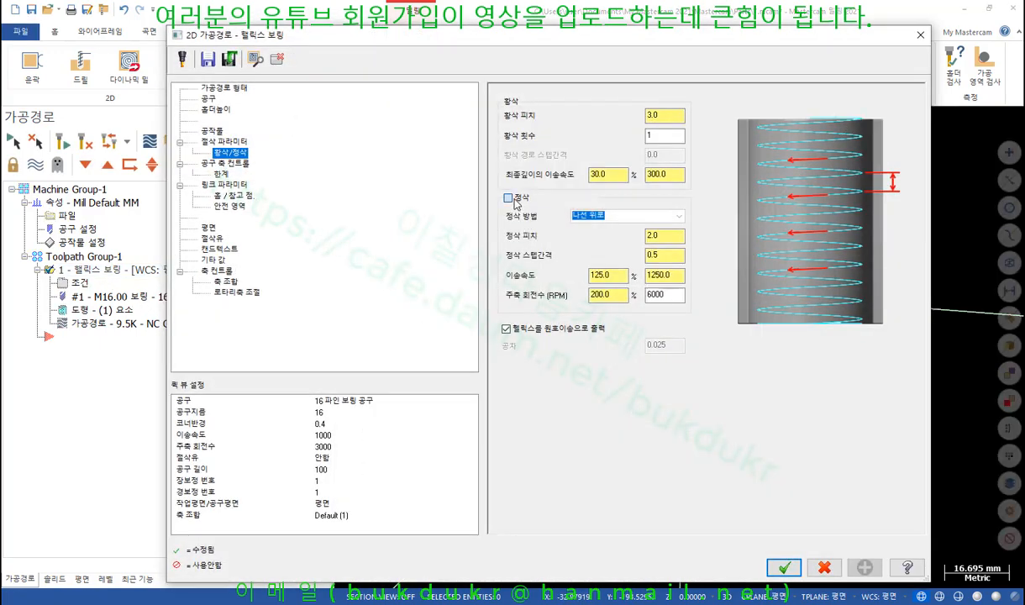
left_click(619, 216)
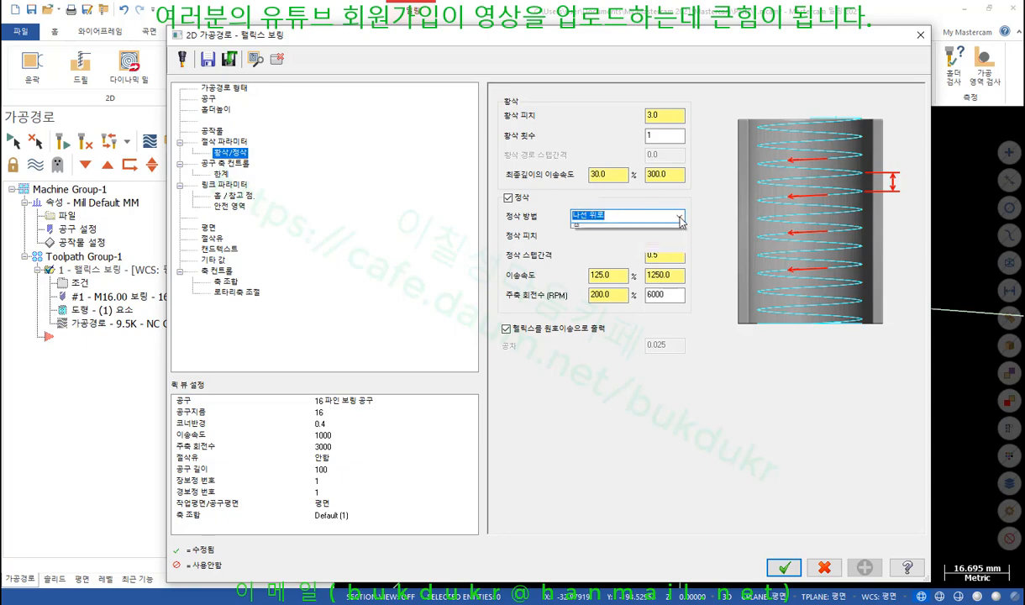
left_click(610, 237)
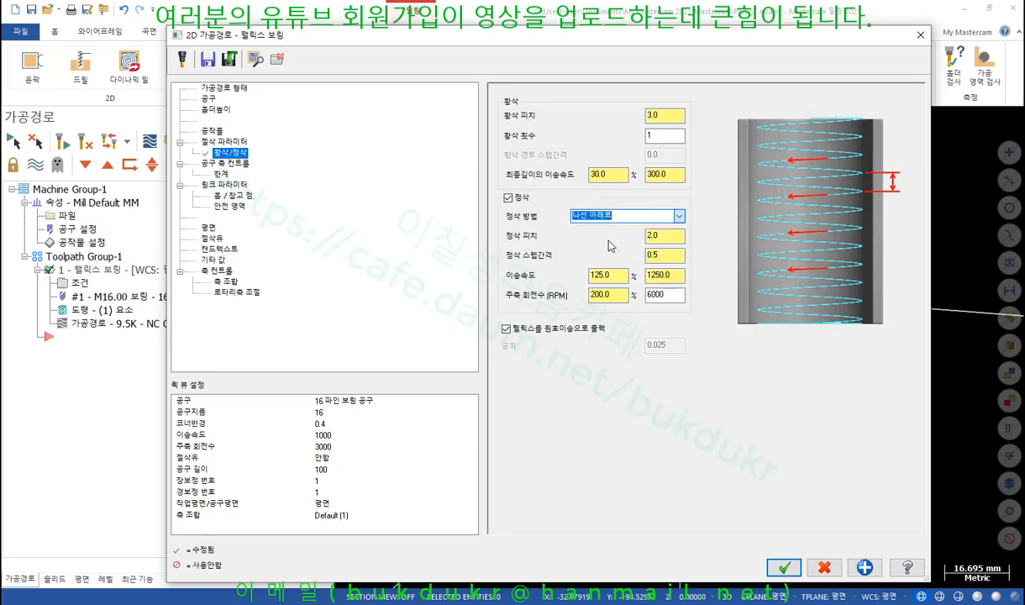
left_click(784, 568)
left_click(63, 144)
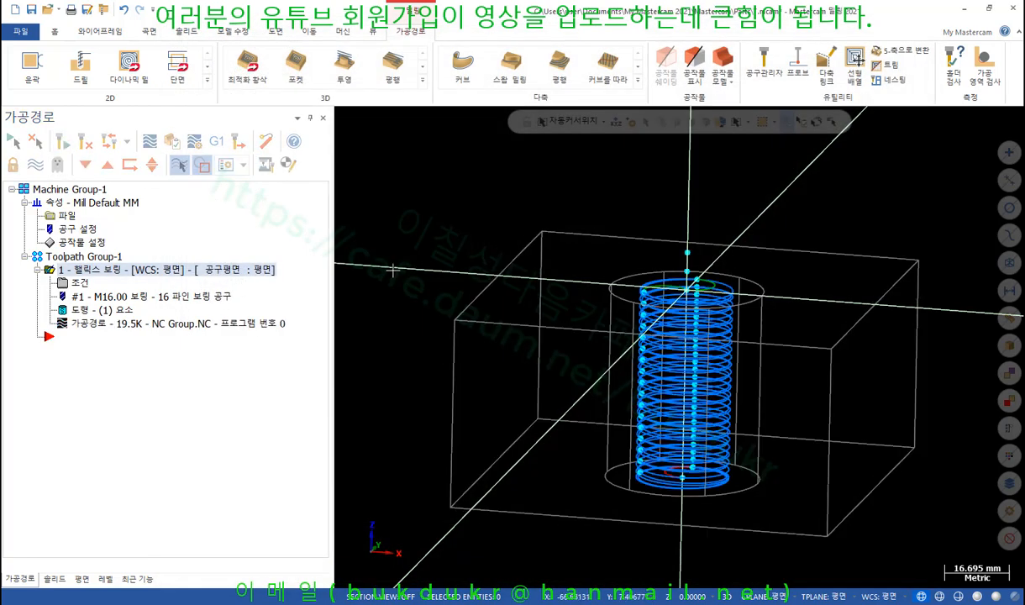
Backplot the rough and spiral-down finish toolpath from start to end, inspect the helix up close, and close the backplot.
left_click(62, 324)
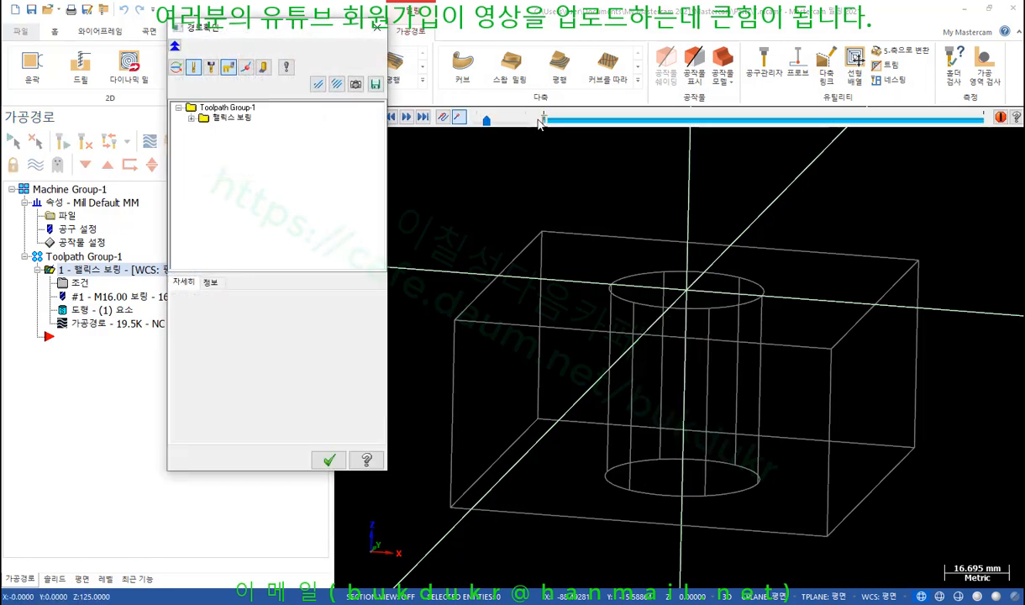
mouse_move(540, 123)
left_mouse_down()
mouse_move(624, 123)
mouse_move(924, 220)
mouse_move(944, 239)
left_mouse_up()
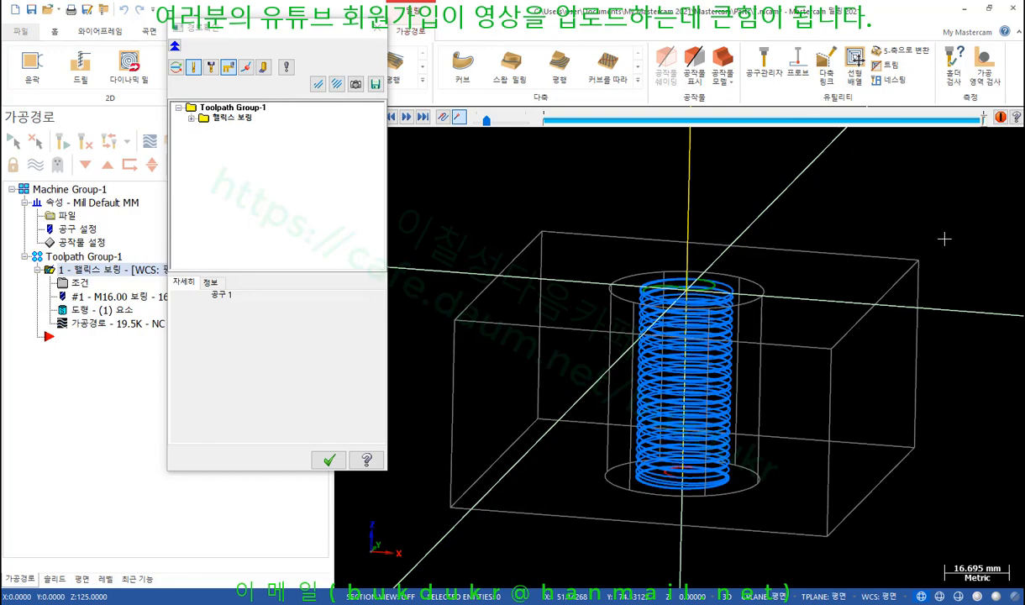
scroll(781, 202, "up", 3)
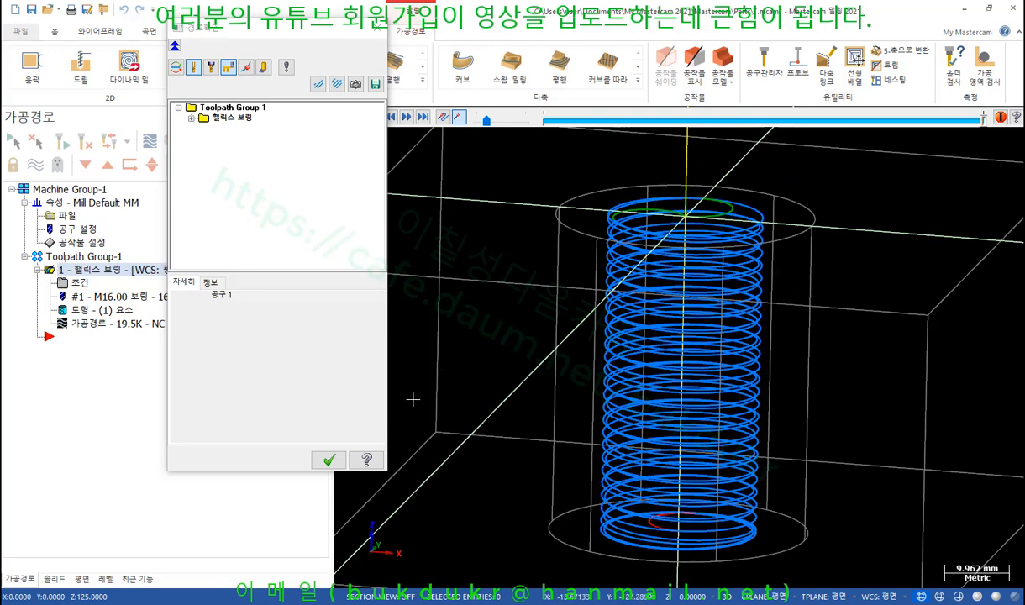
left_click(328, 459)
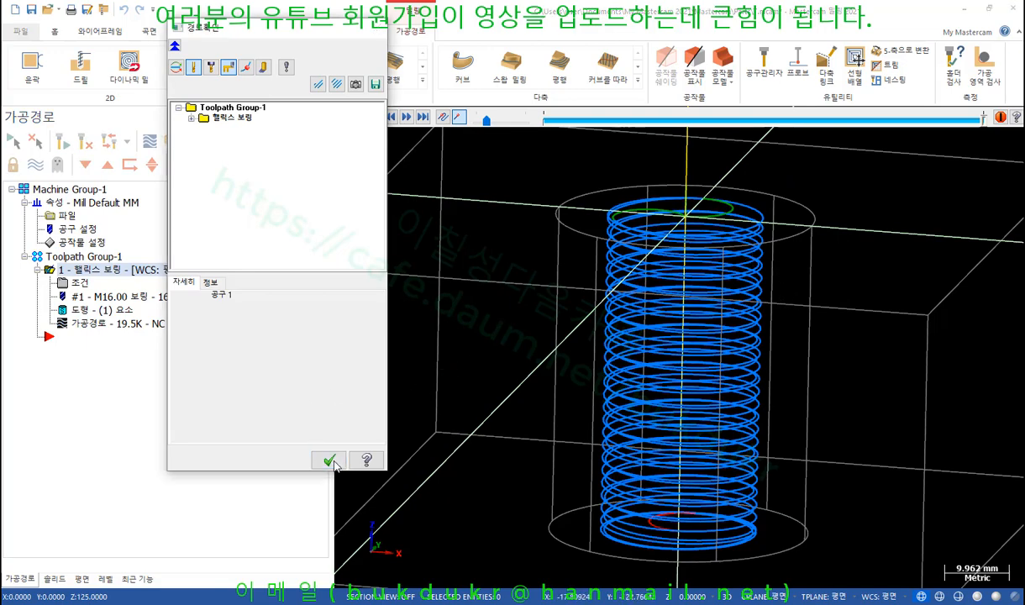
Examine the finish pitch, finish step-over and feed rate settings and their illustrations in the rough/finish parameters.
left_click(79, 284)
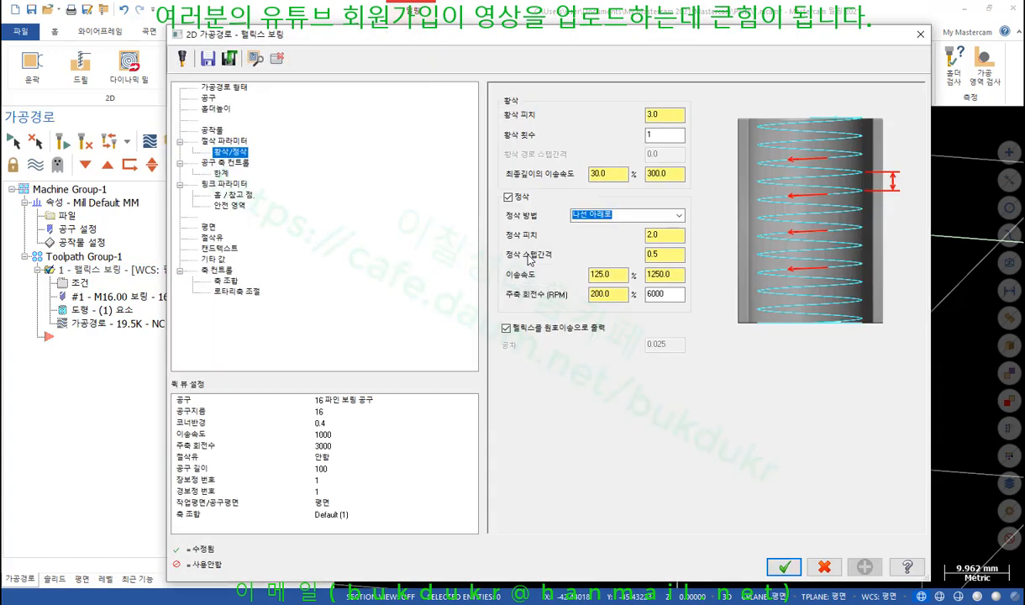
left_click(676, 236)
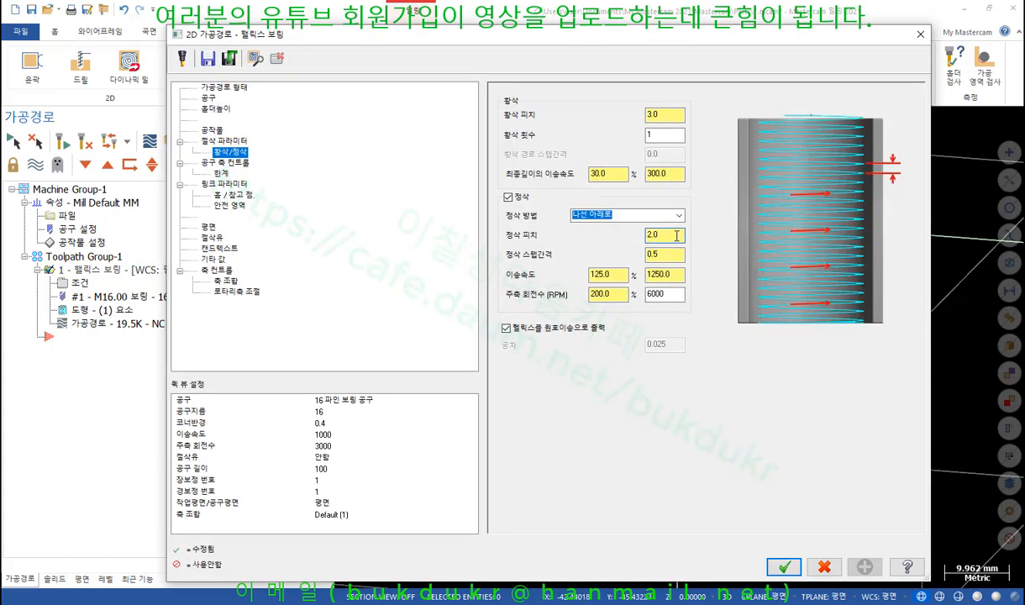
left_click(676, 255)
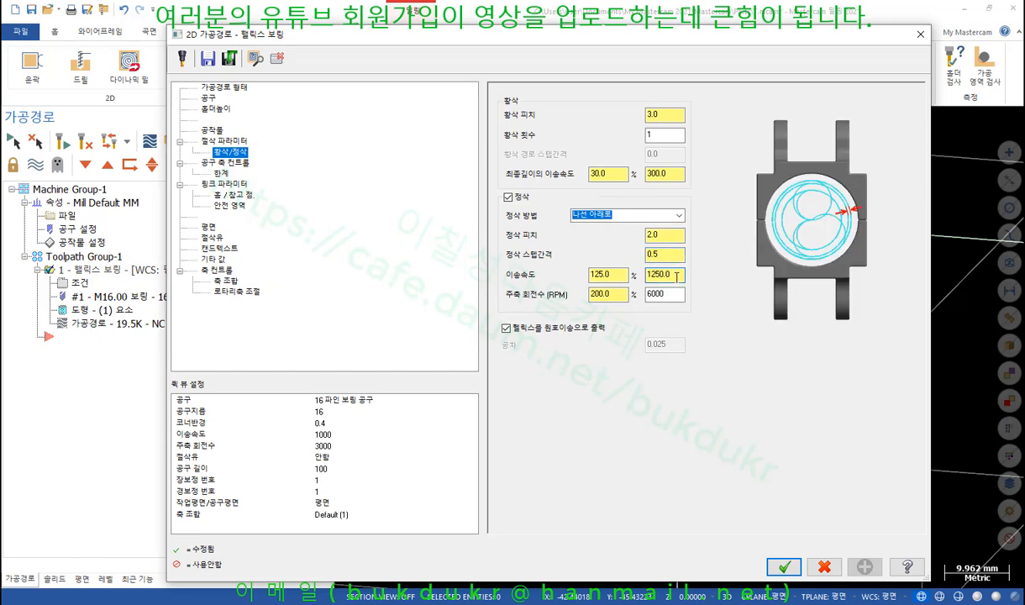
left_click(676, 276)
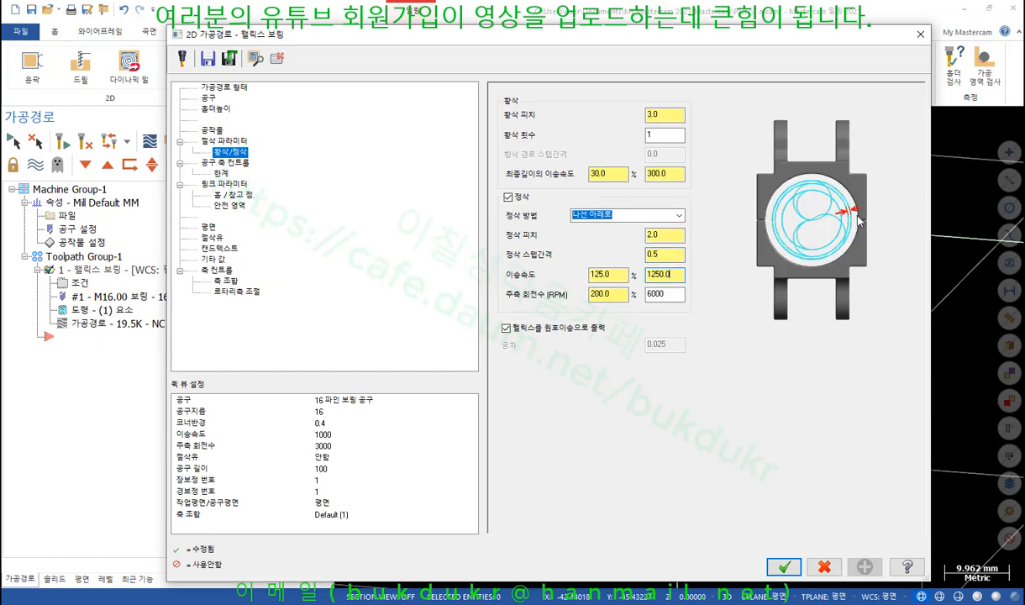